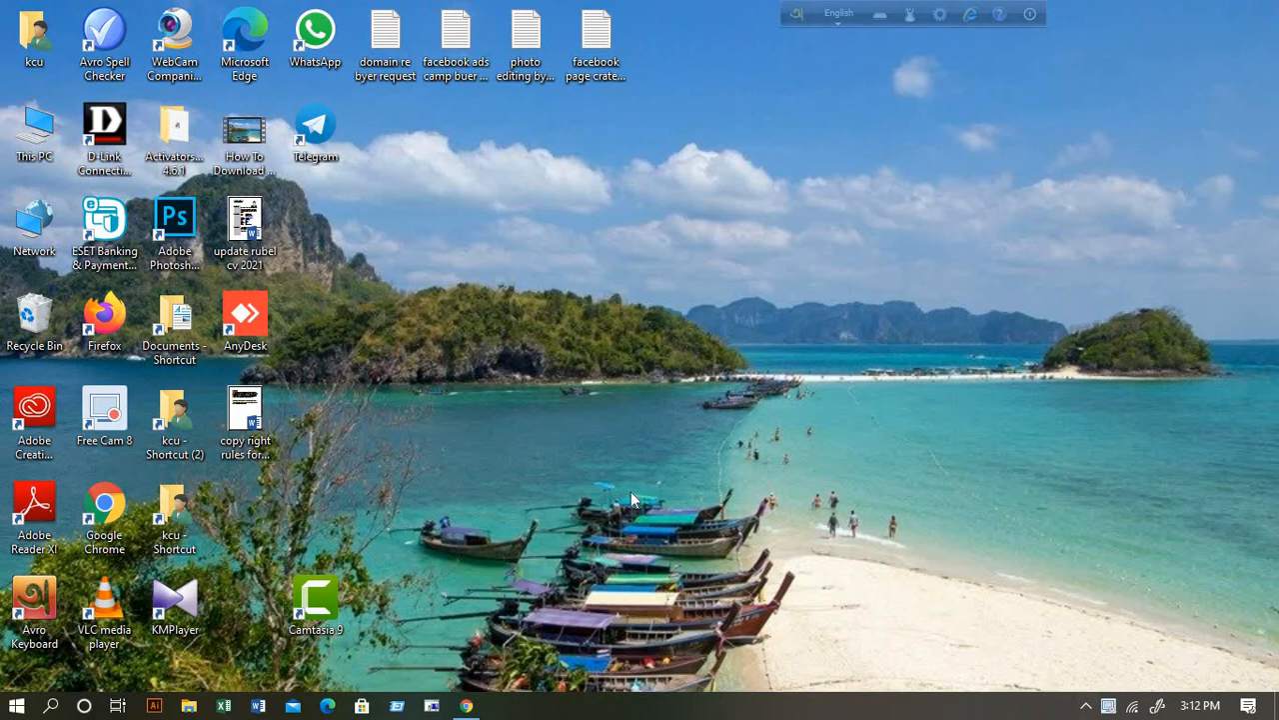
# Switch to the Canva home page in the open Chrome window.
pyautogui.moveTo(464, 703)
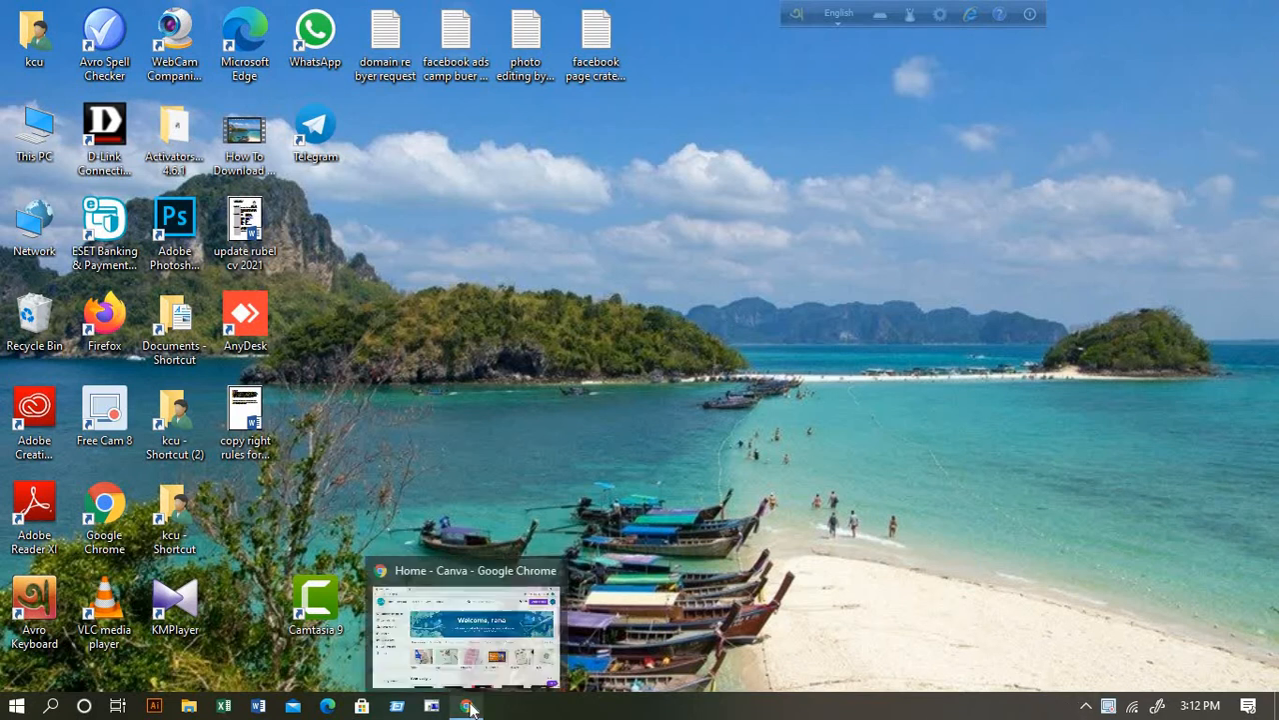
pyautogui.click(490, 650)
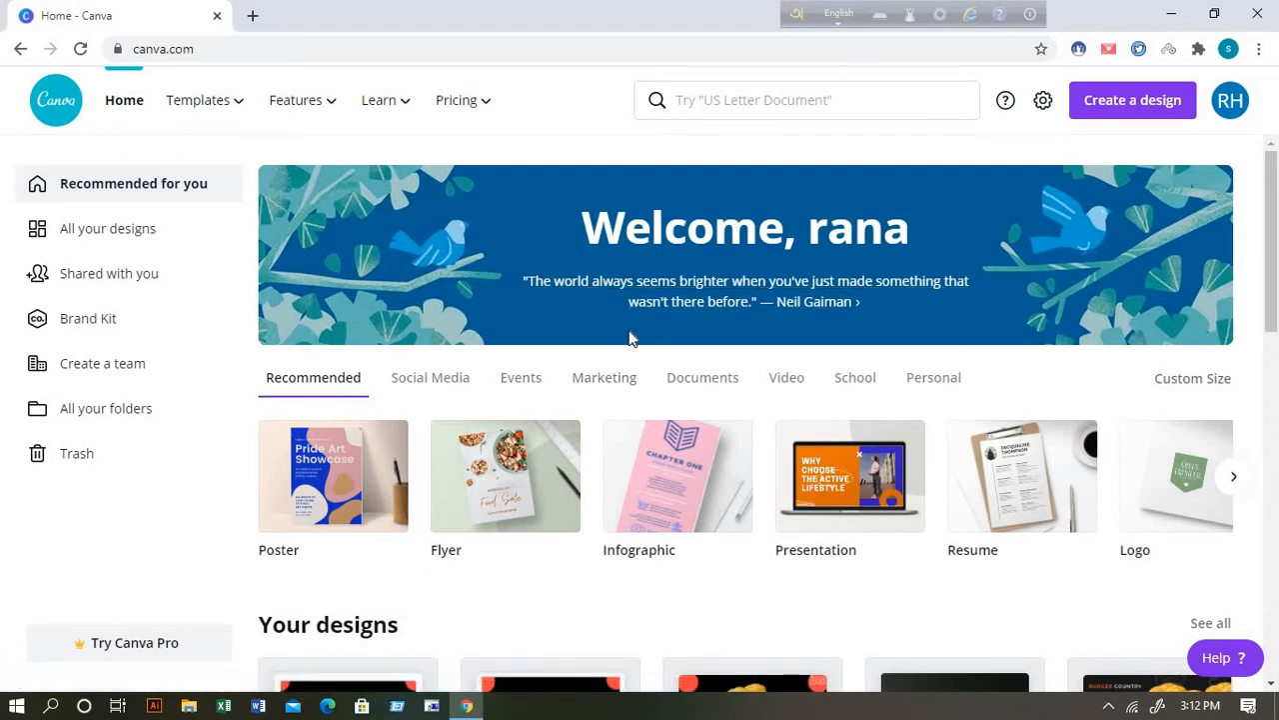
# Examine the available Flyer templates for layout ideas and return to the home page.
pyautogui.click(451, 565)
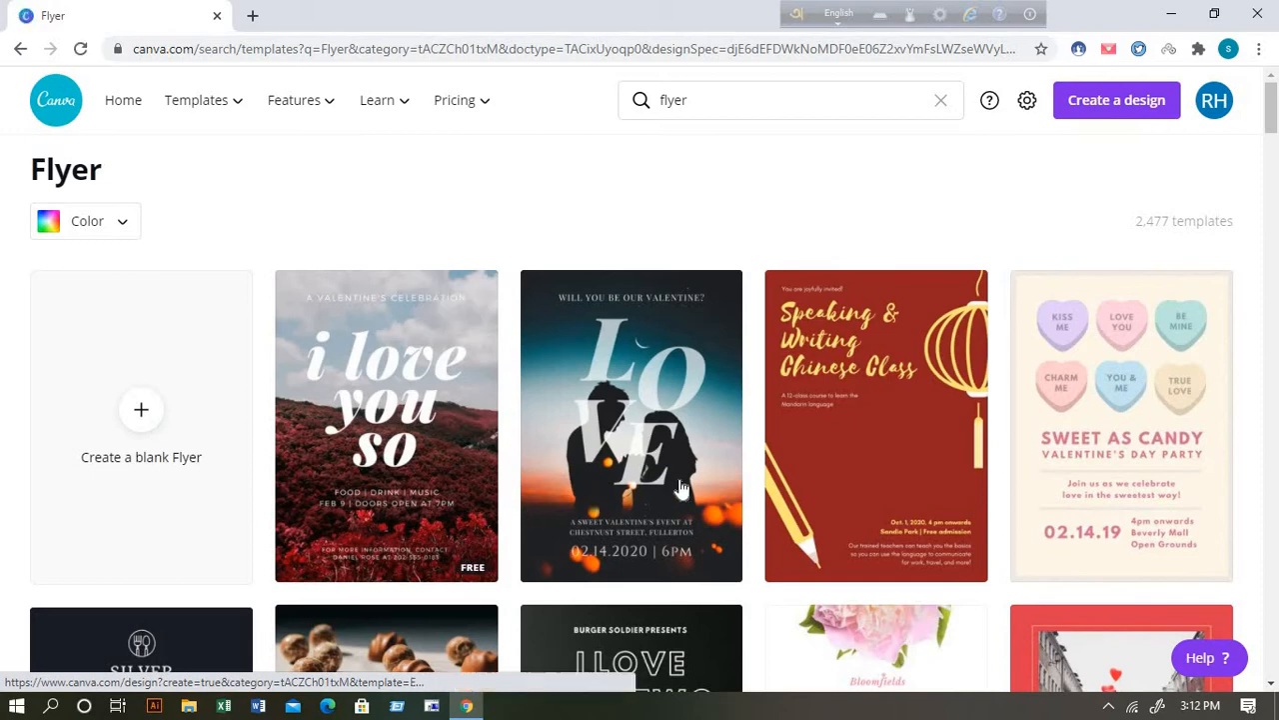
pyautogui.scroll(-2, 459, 558)
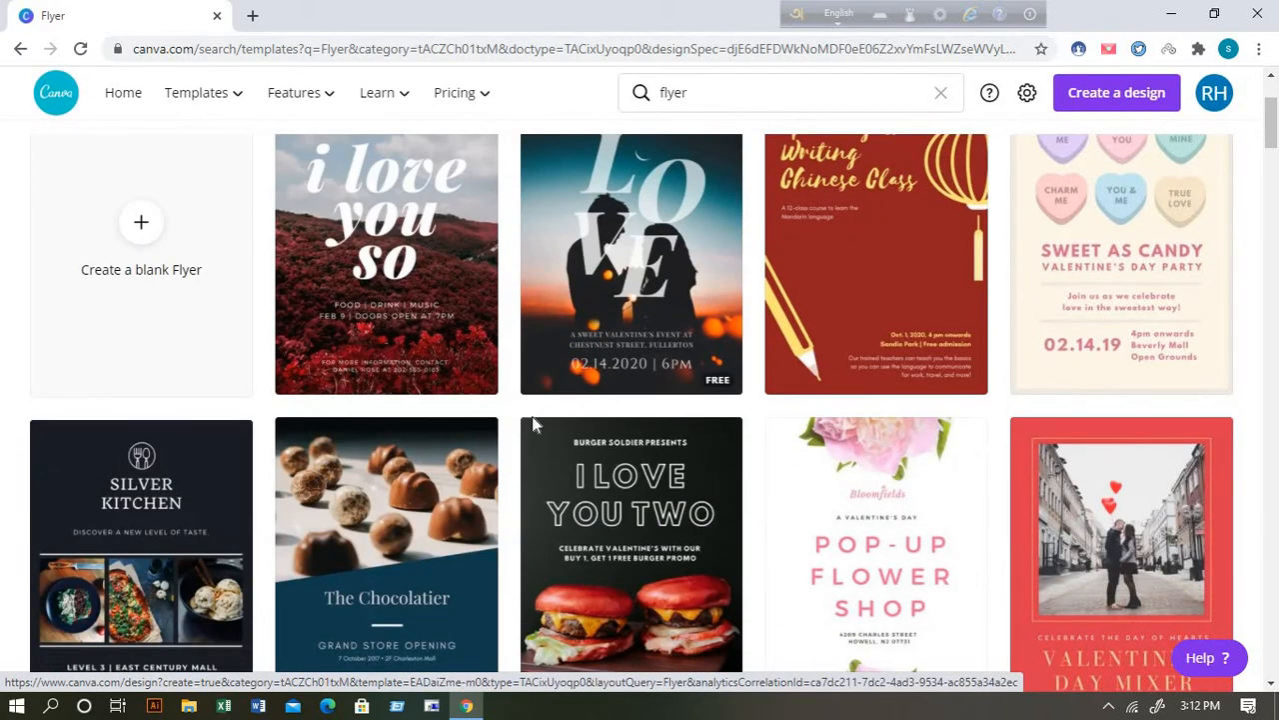
pyautogui.scroll(-2, 655, 421)
pyautogui.scroll(-4, 594, 506)
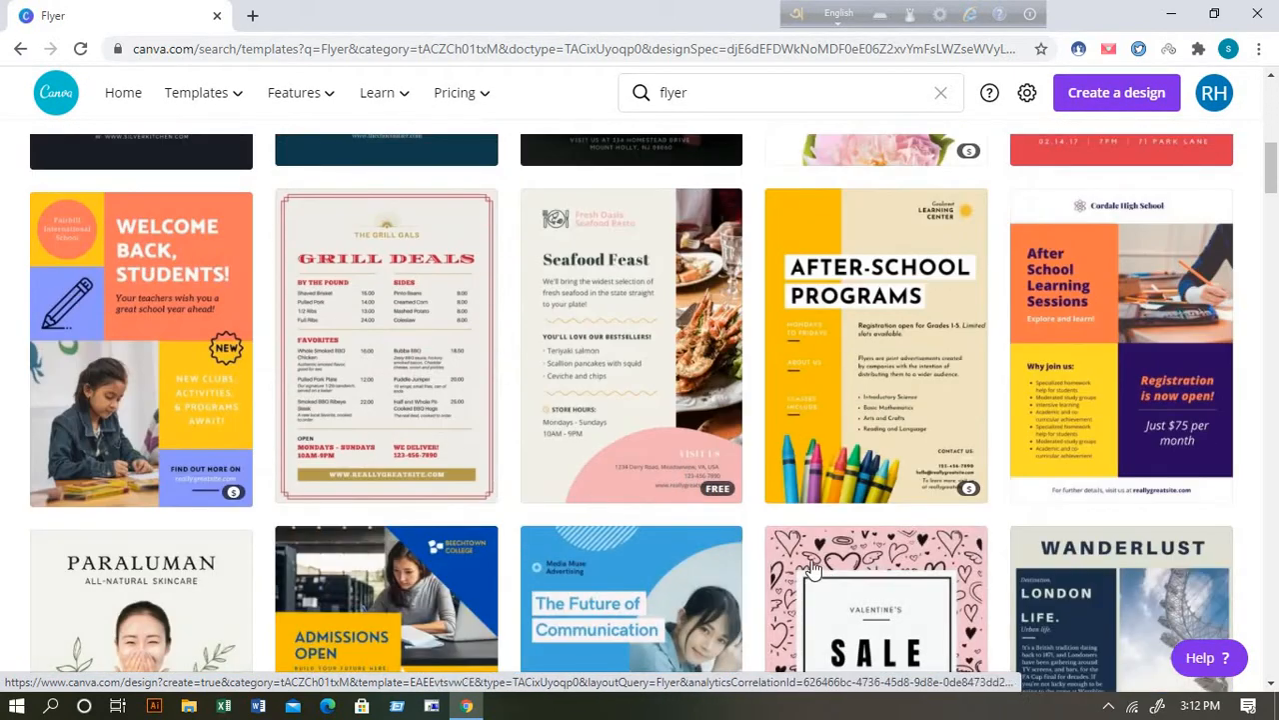
pyautogui.scroll(-3, 740, 529)
pyautogui.moveTo(689, 434)
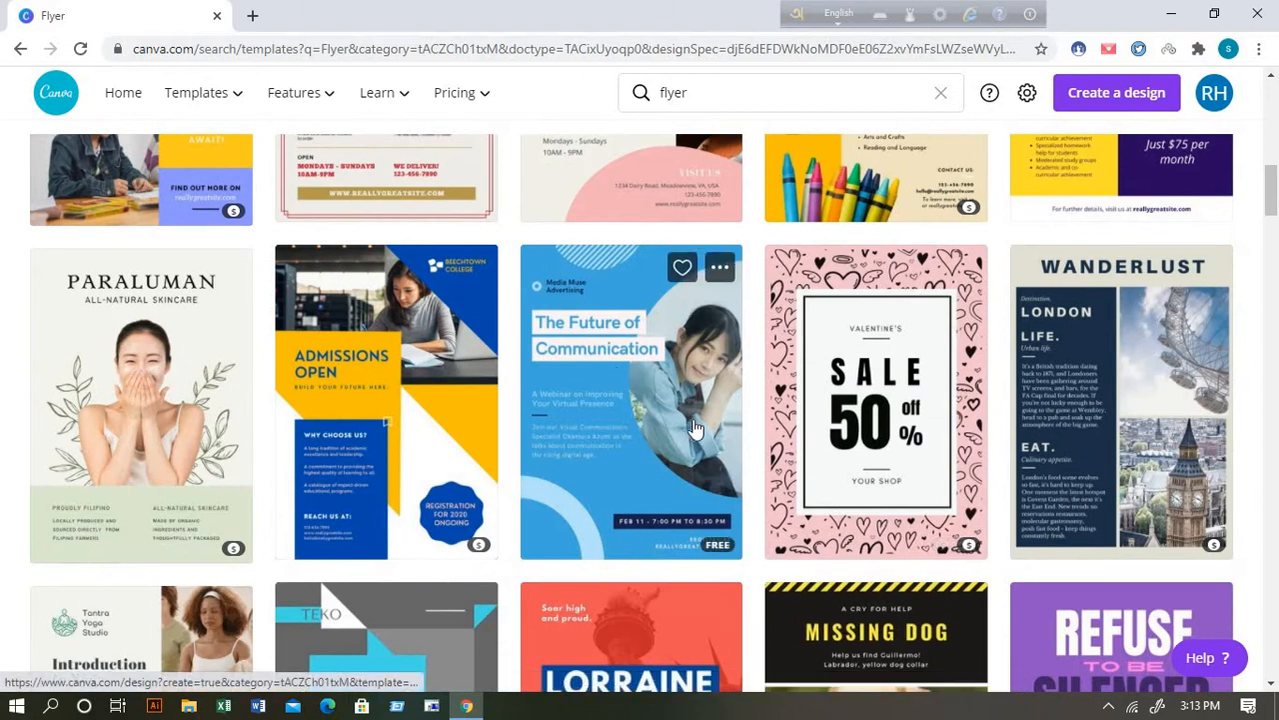
pyautogui.scroll(3, 720, 418)
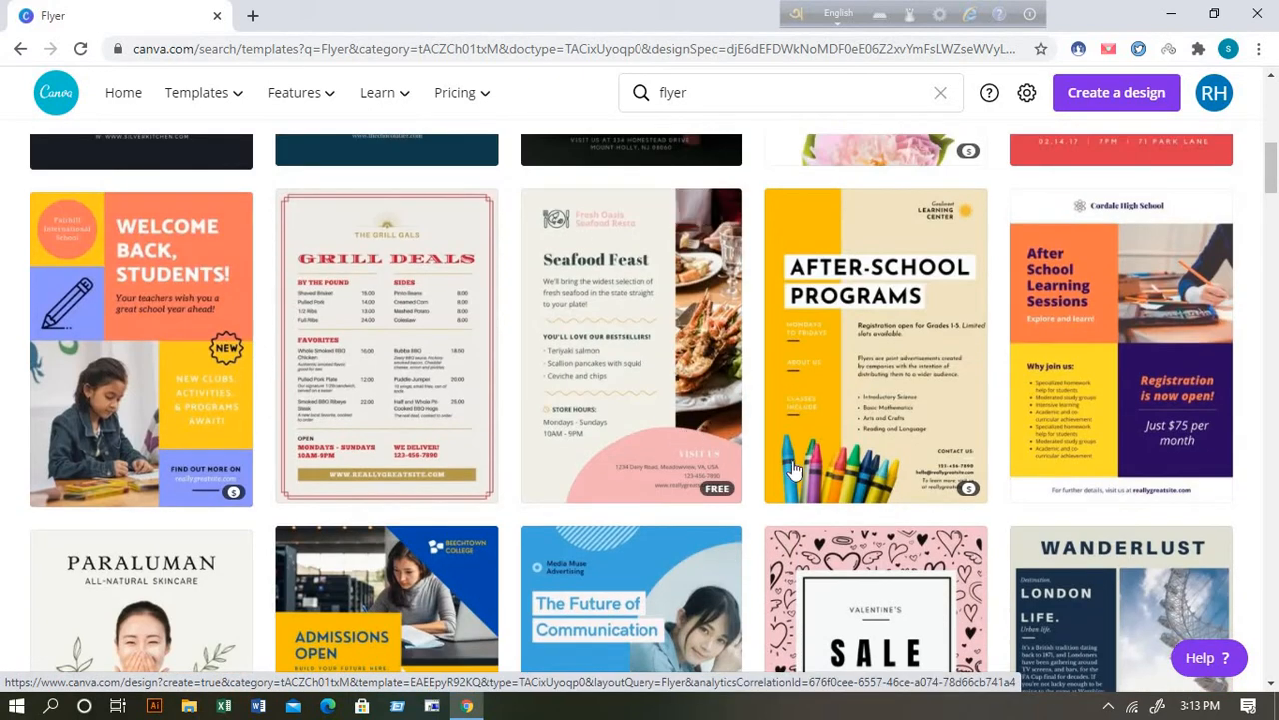
pyautogui.scroll(5, 779, 460)
pyautogui.scroll(3, 818, 487)
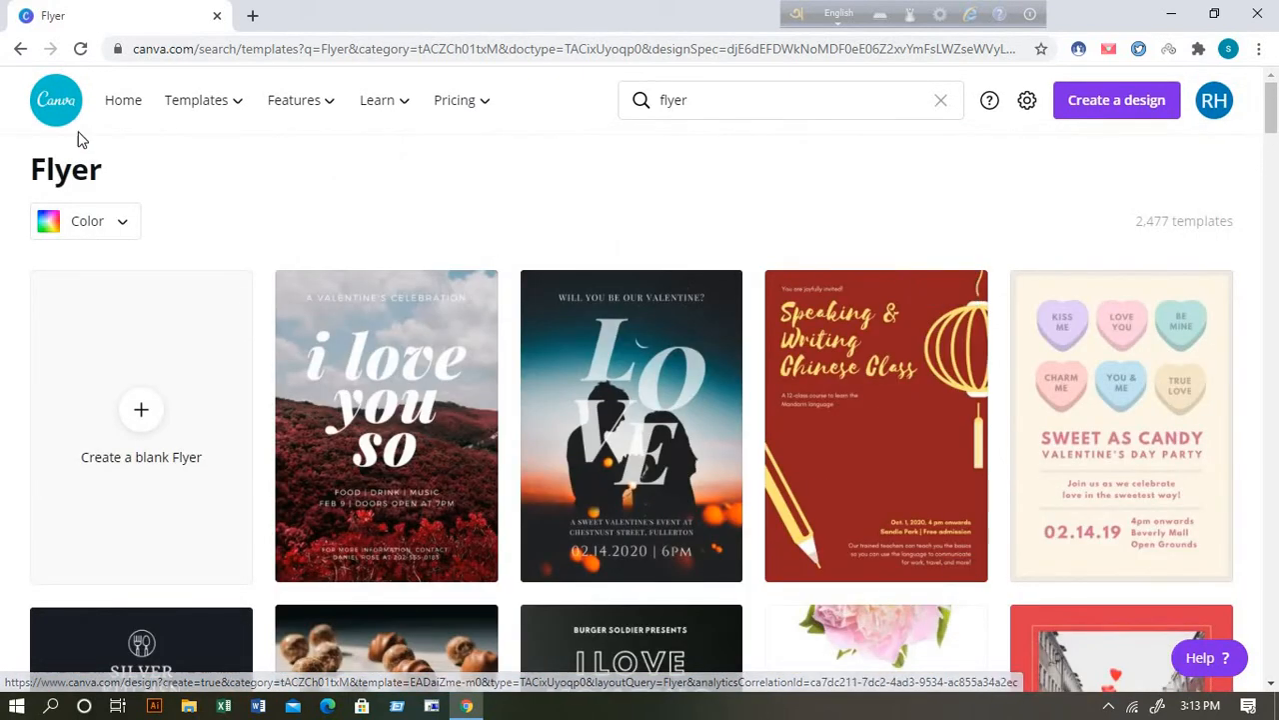
pyautogui.click(20, 52)
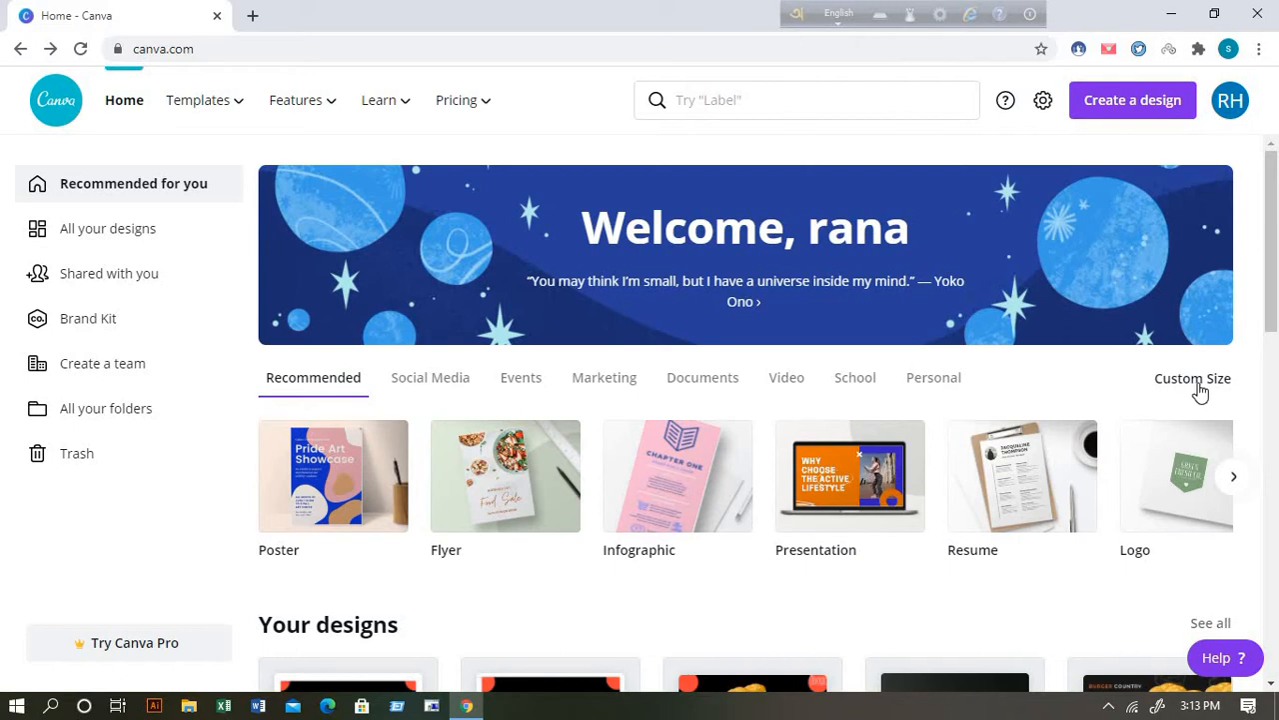
# Create a new custom-size design 8.5 in wide and 11 in high.
pyautogui.click(1203, 386)
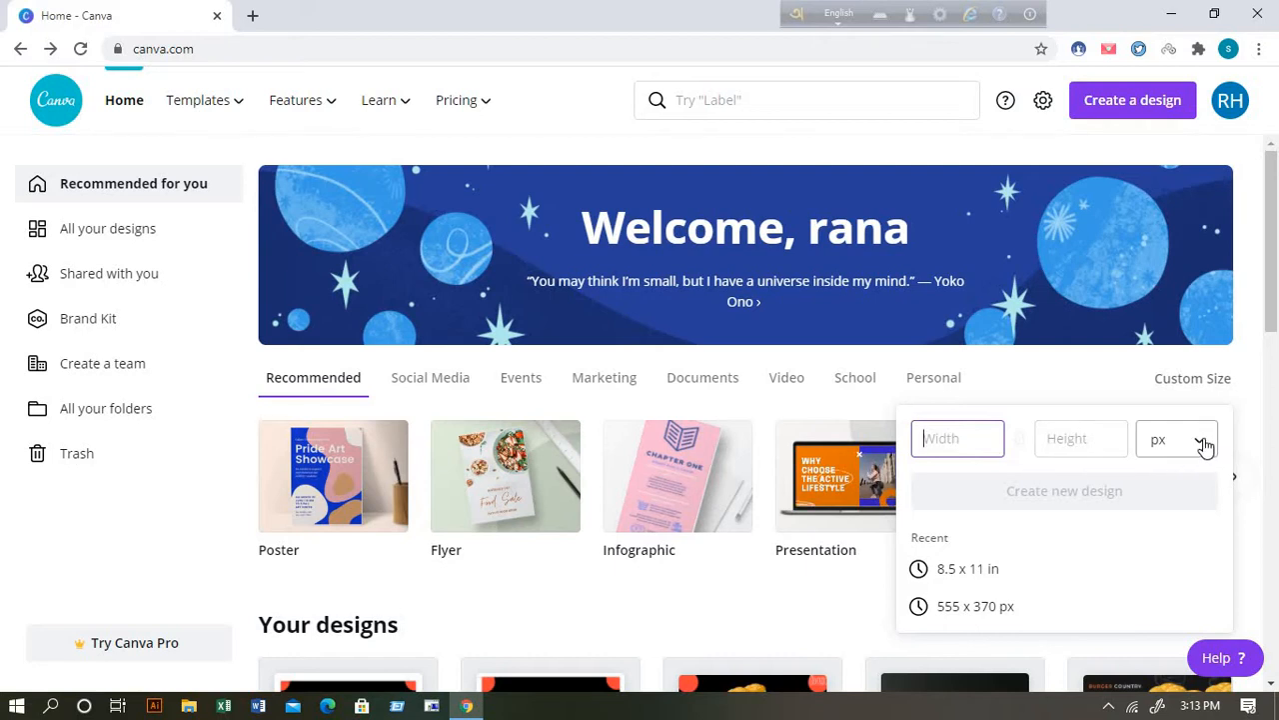
pyautogui.click(1203, 447)
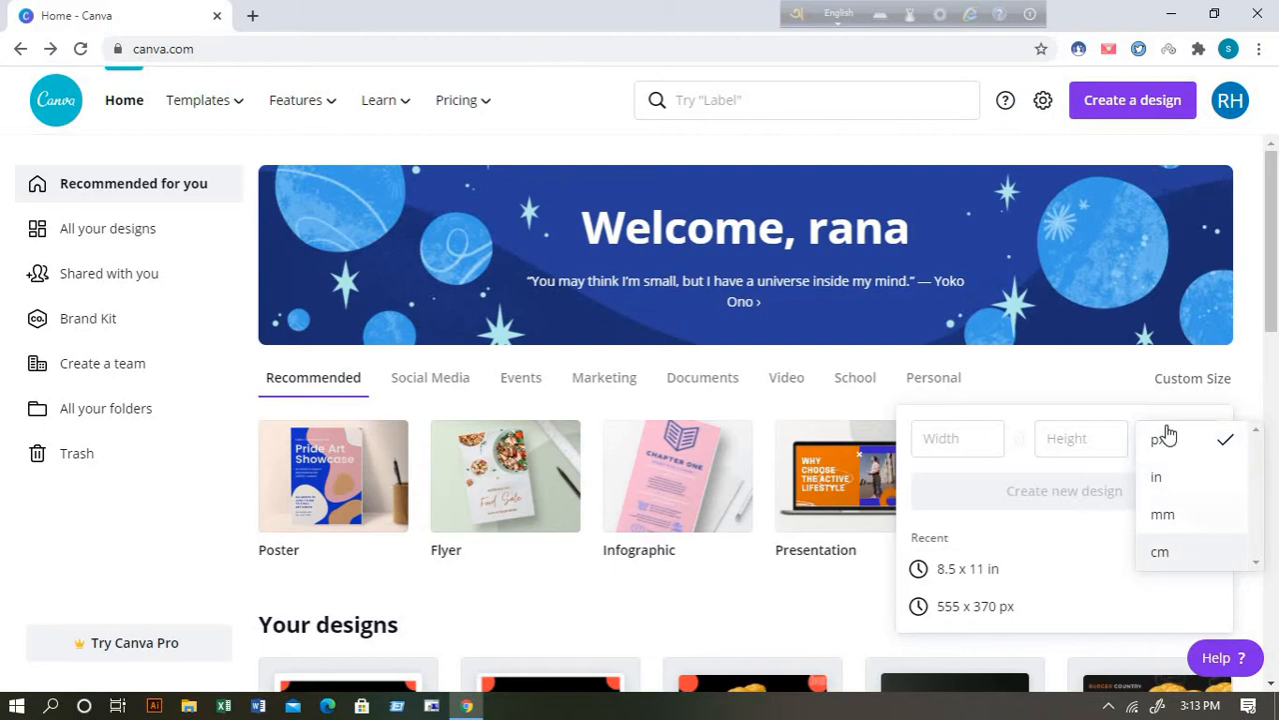
pyautogui.click(1160, 481)
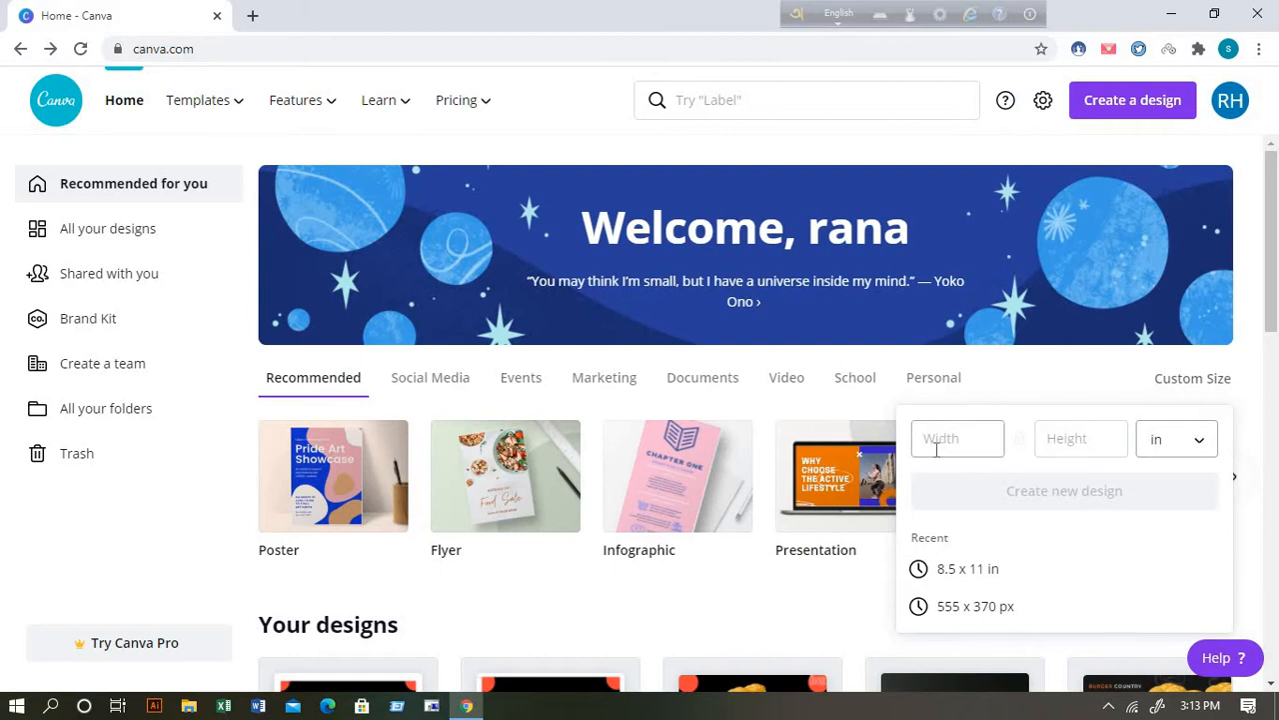
pyautogui.click(937, 436)
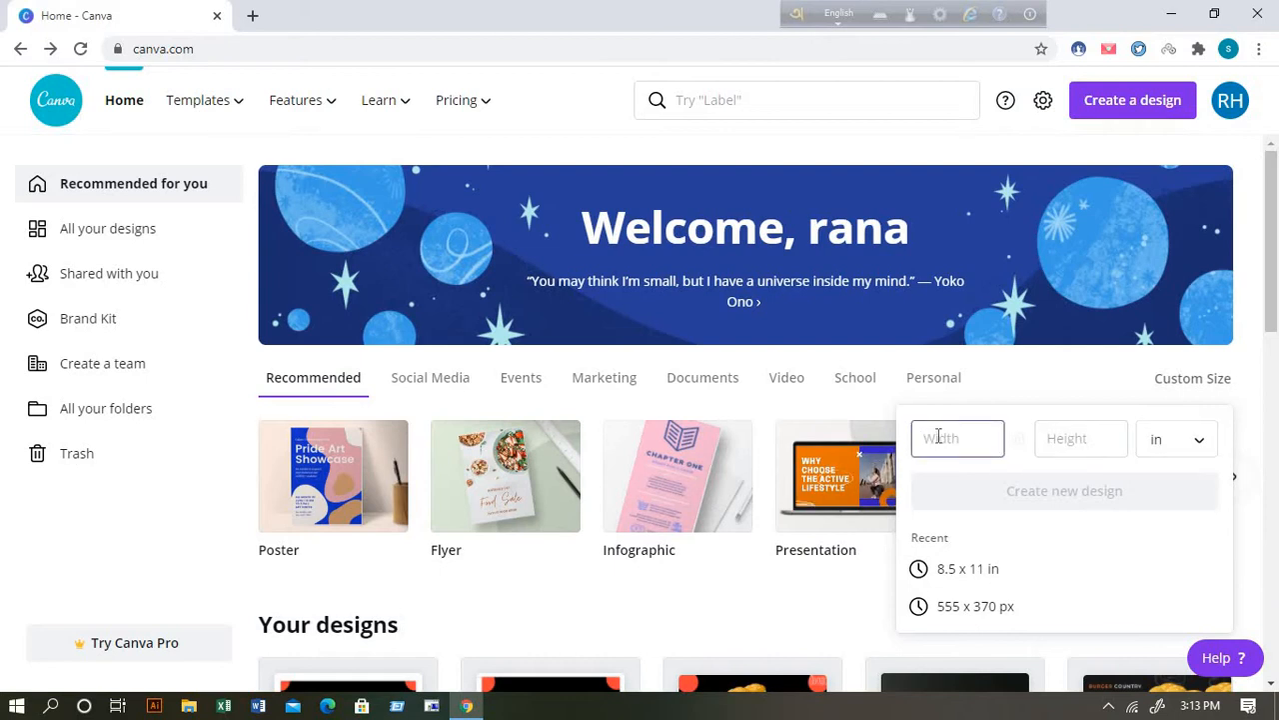
pyautogui.write('8.5')
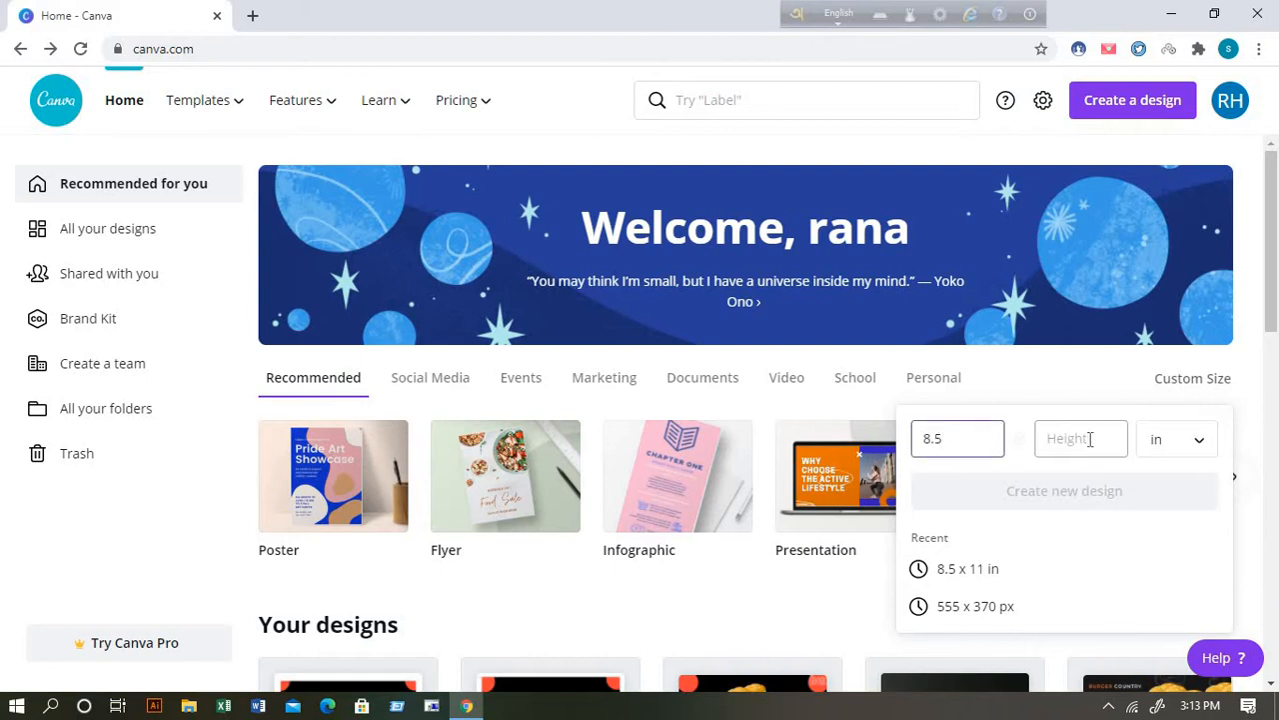
pyautogui.click(1089, 438)
pyautogui.write('1')
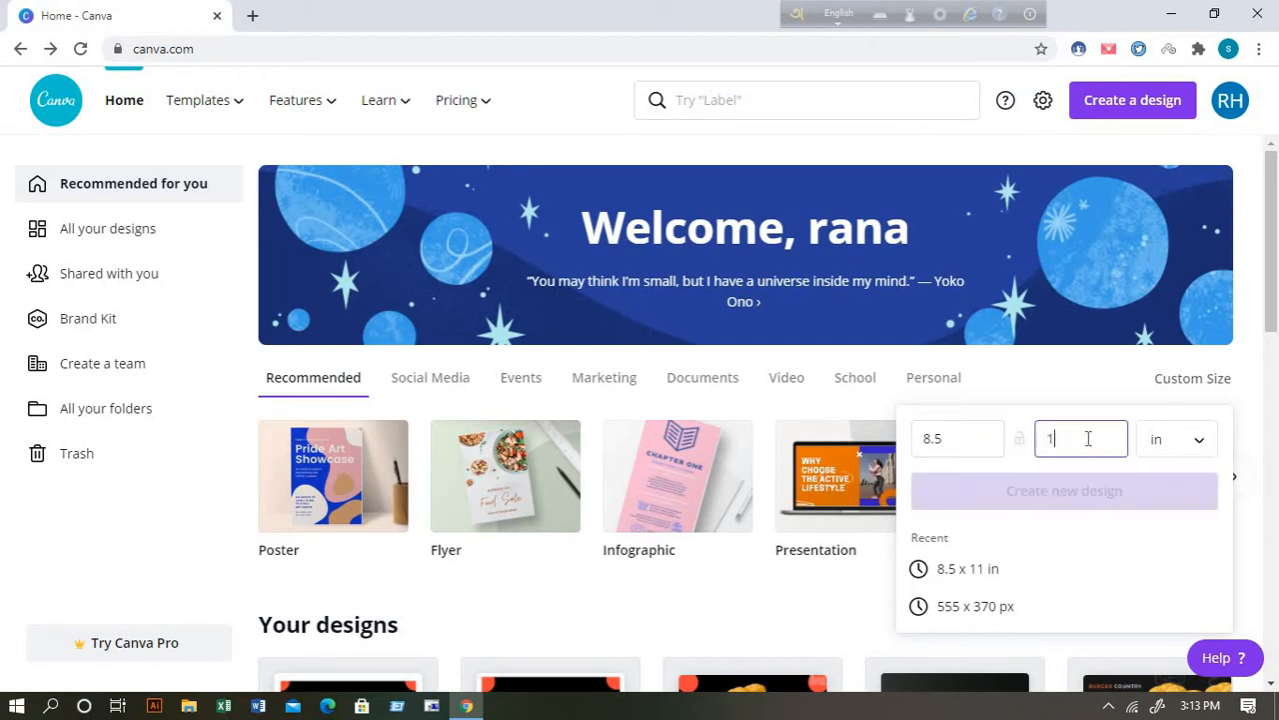
pyautogui.write('1')
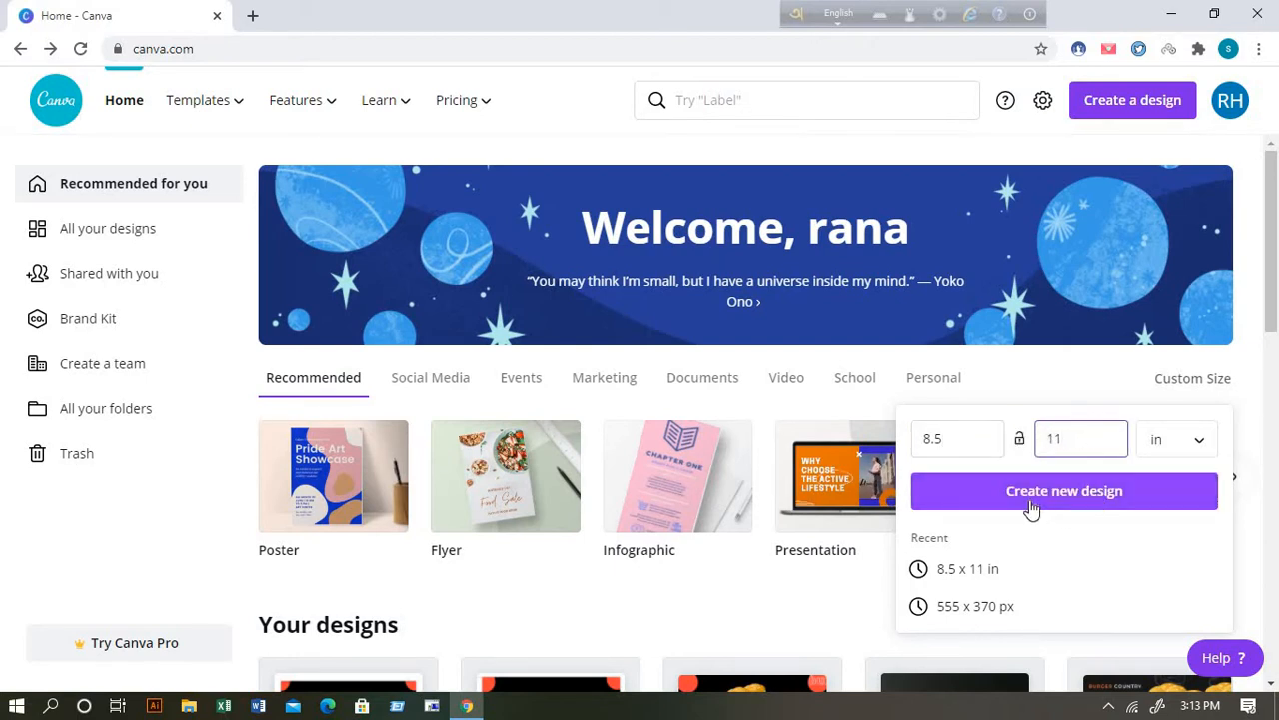
pyautogui.click(1082, 500)
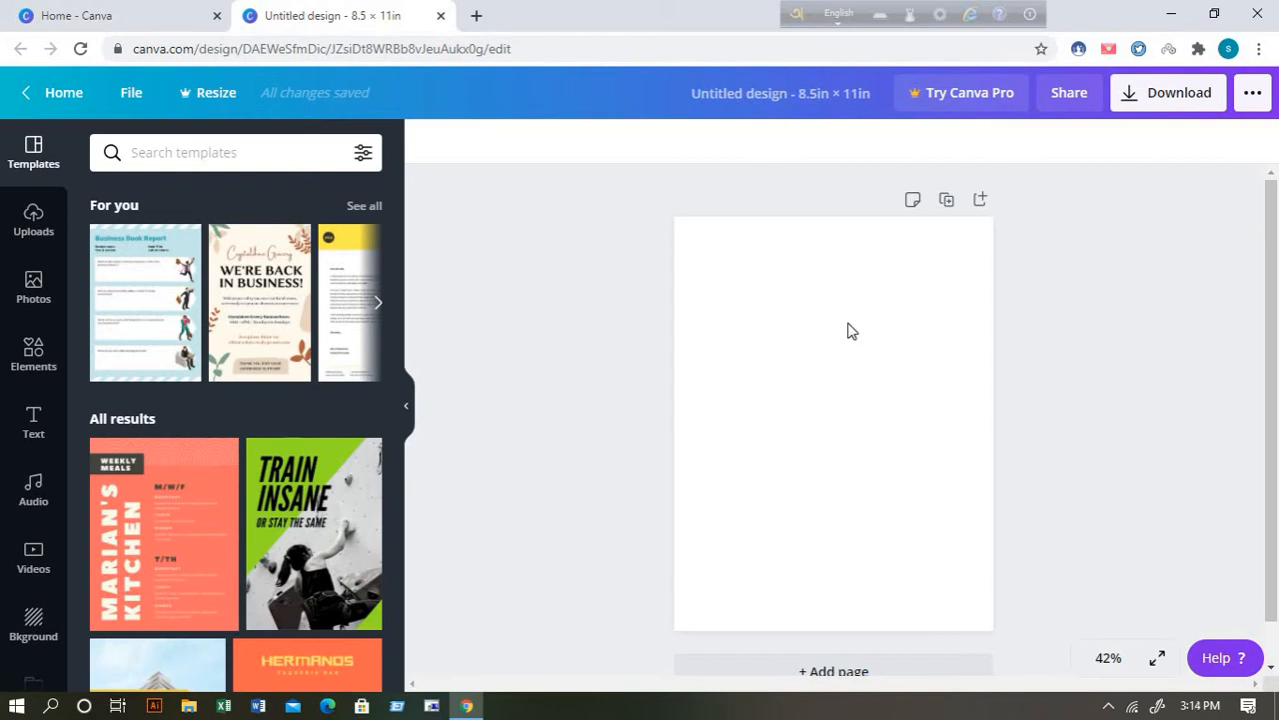
# Add a second blank page to the design and return to page 1.
pyautogui.scroll(-1, 849, 331)
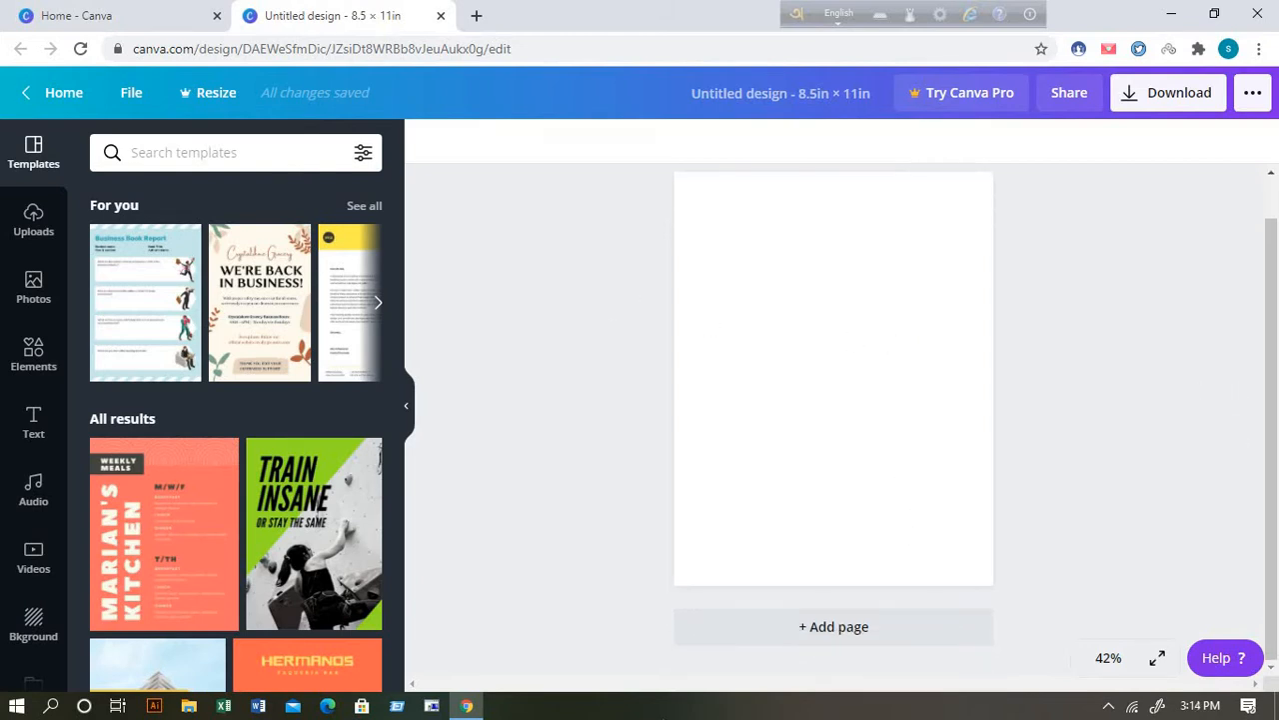
pyautogui.click(865, 629)
pyautogui.scroll(5, 879, 530)
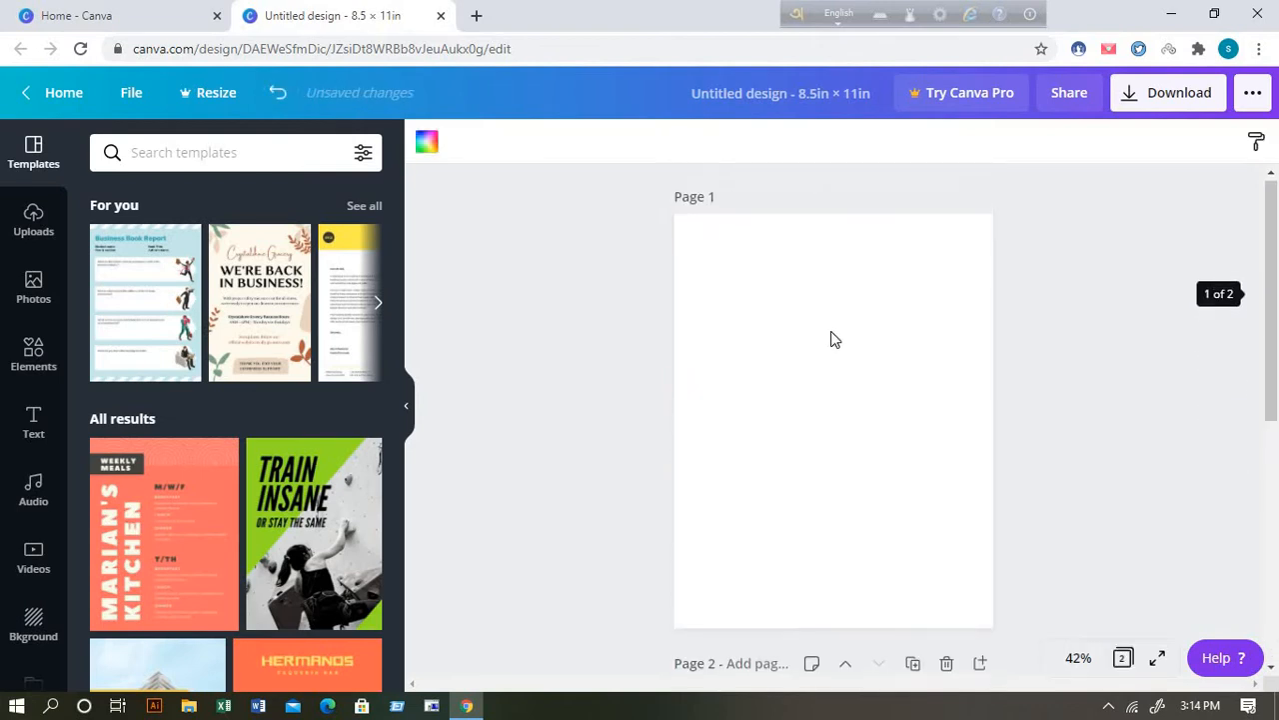
pyautogui.scroll(-4, 844, 320)
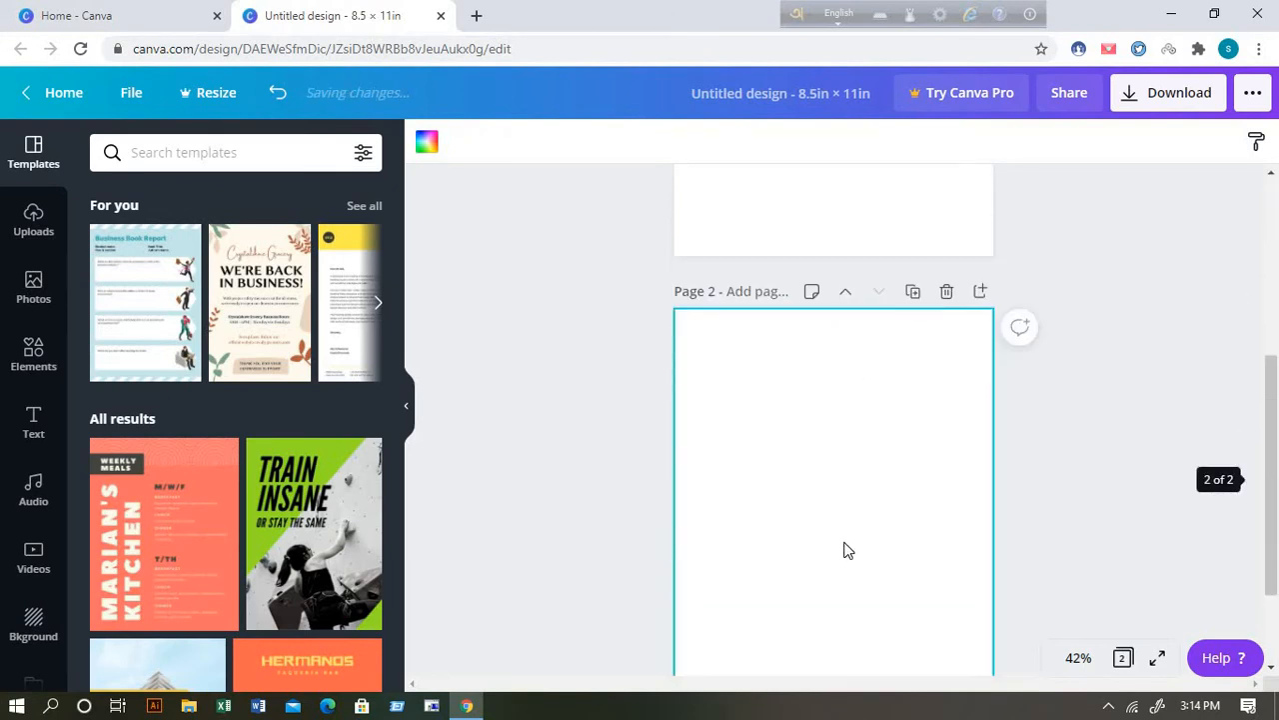
pyautogui.scroll(4, 852, 509)
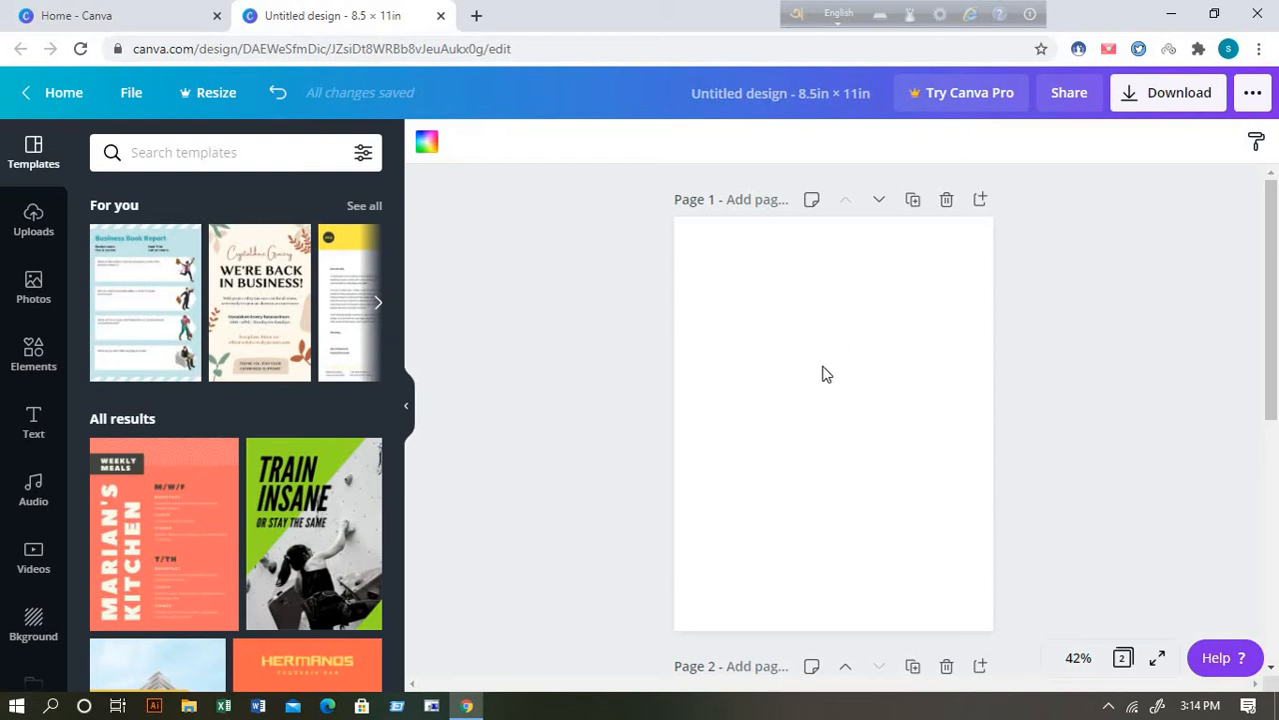
# Try the dark starry image and solid pink as page 1's background, and settle on solid black.
pyautogui.click(822, 366)
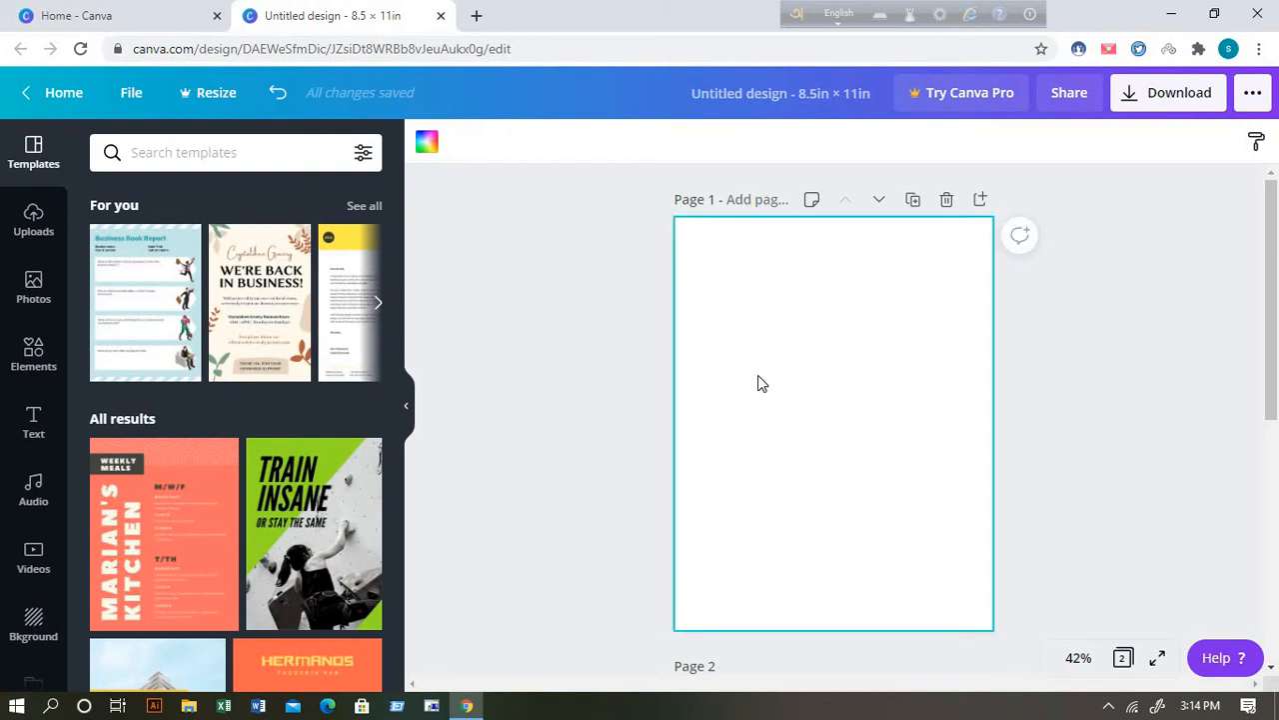
pyautogui.click(34, 624)
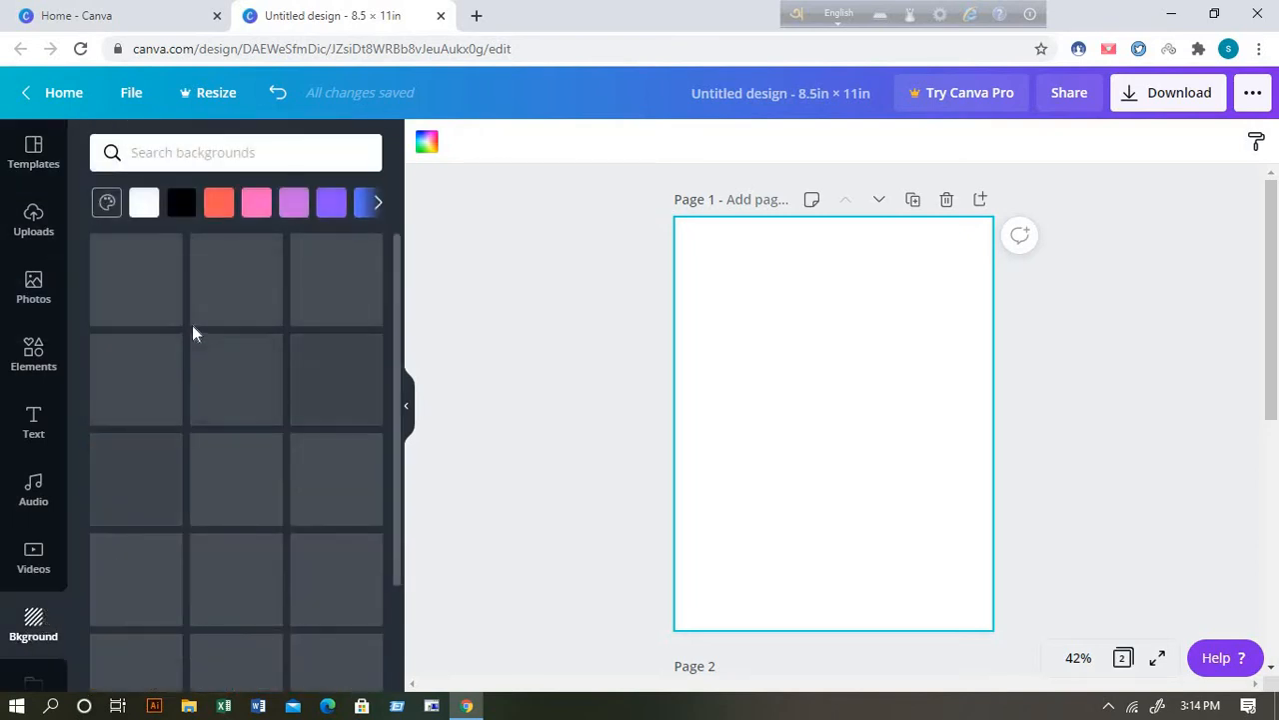
pyautogui.scroll(-3, 243, 544)
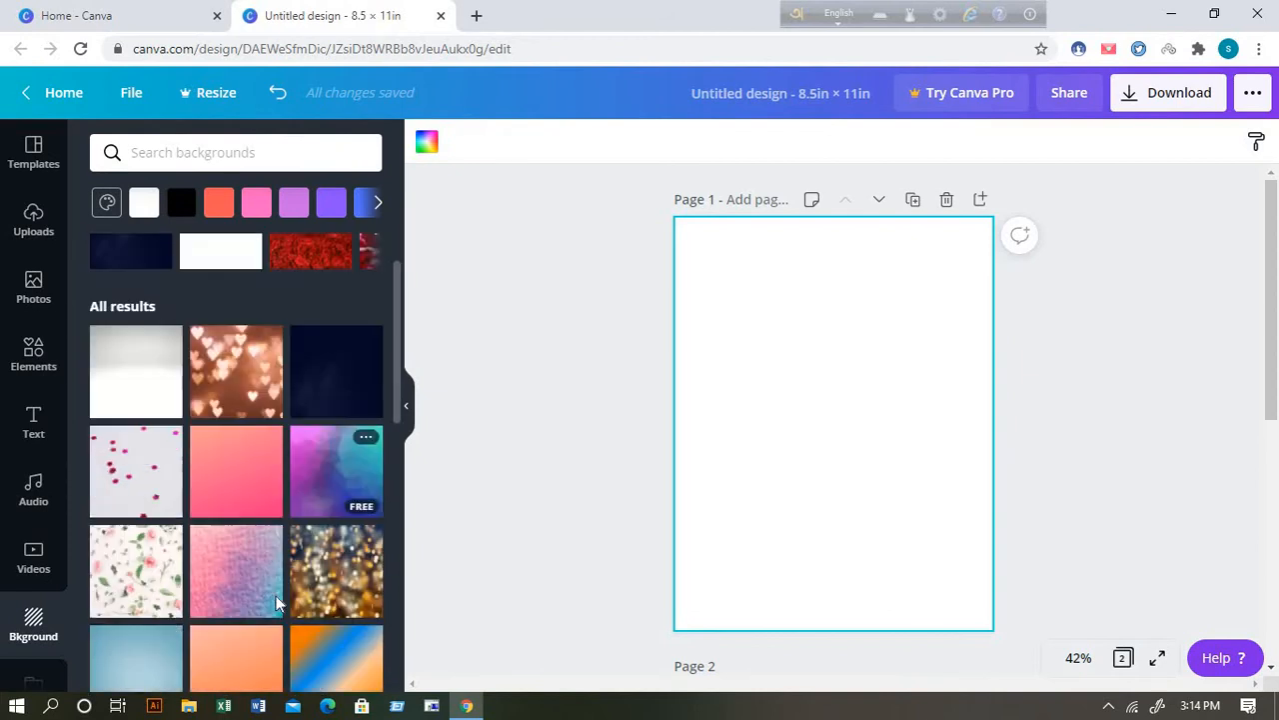
pyautogui.scroll(3, 334, 543)
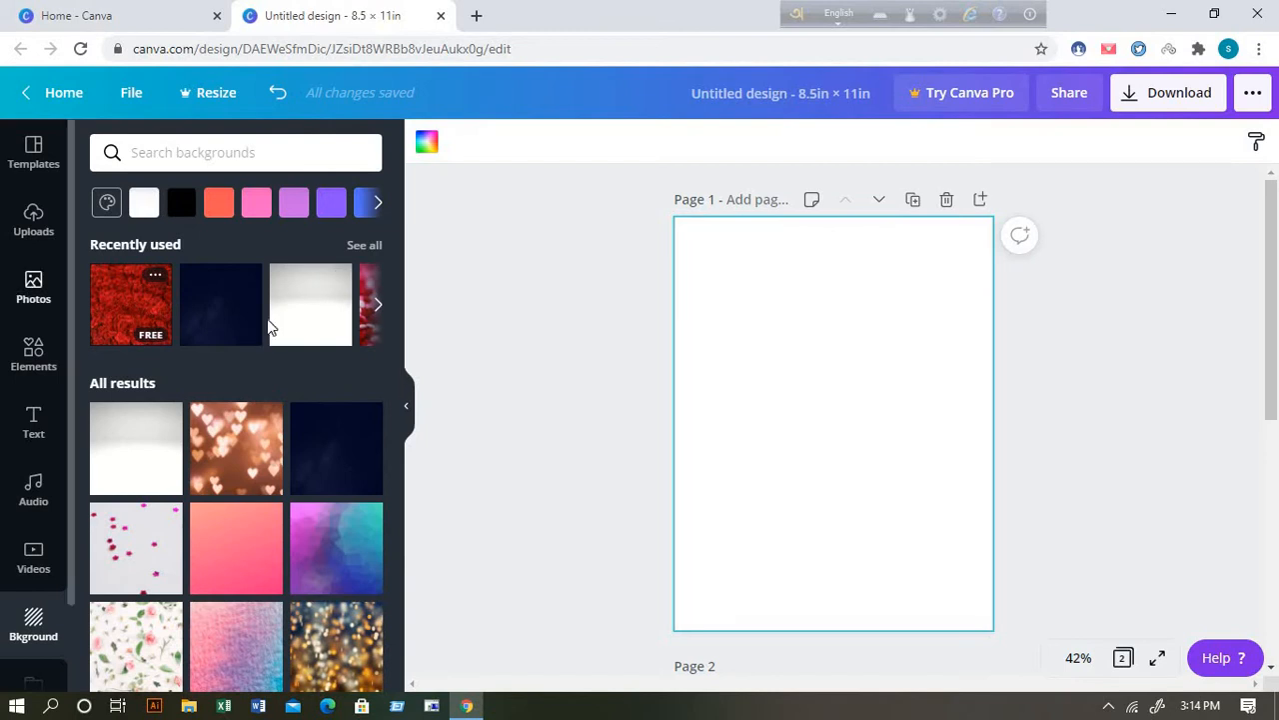
pyautogui.click(336, 470)
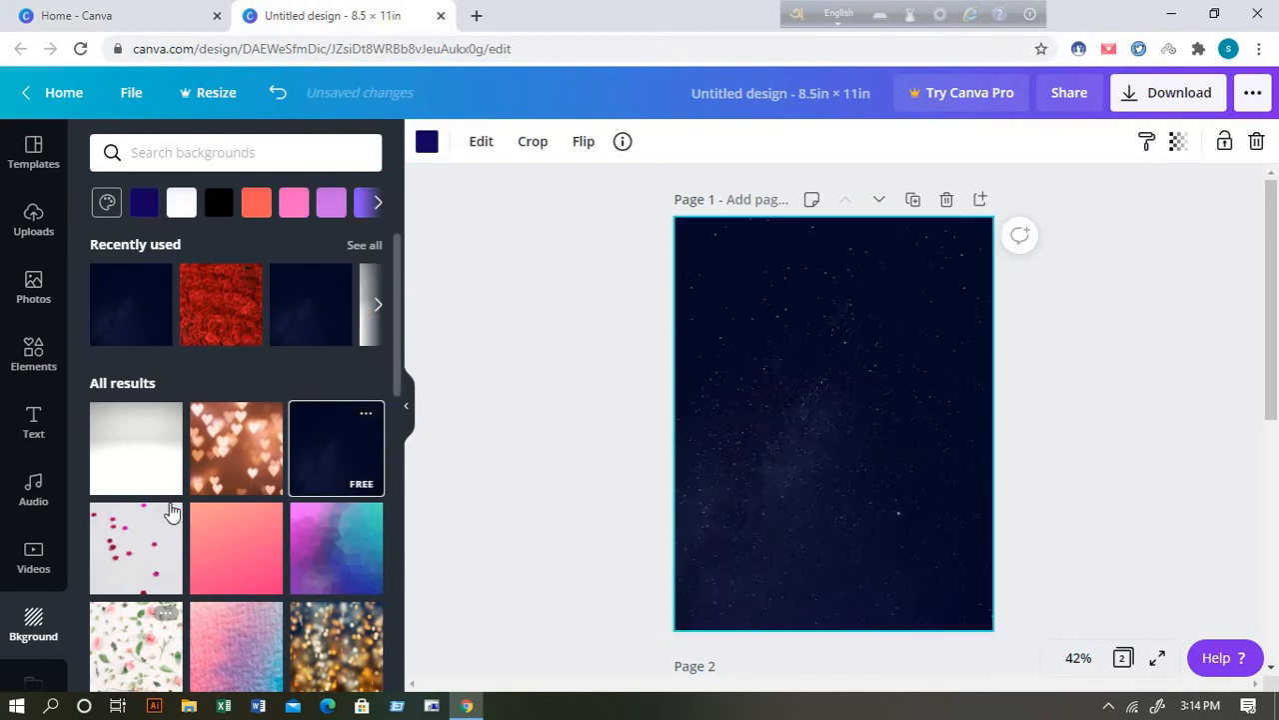
pyautogui.click(220, 208)
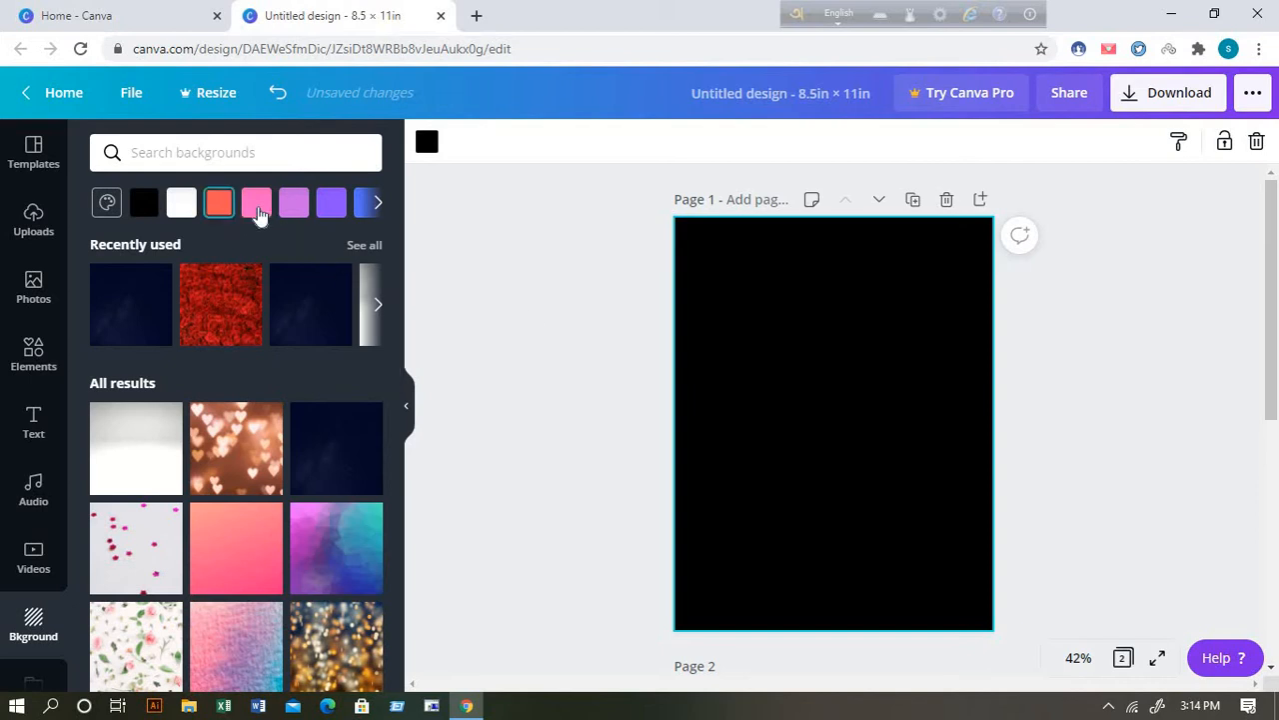
pyautogui.click(257, 210)
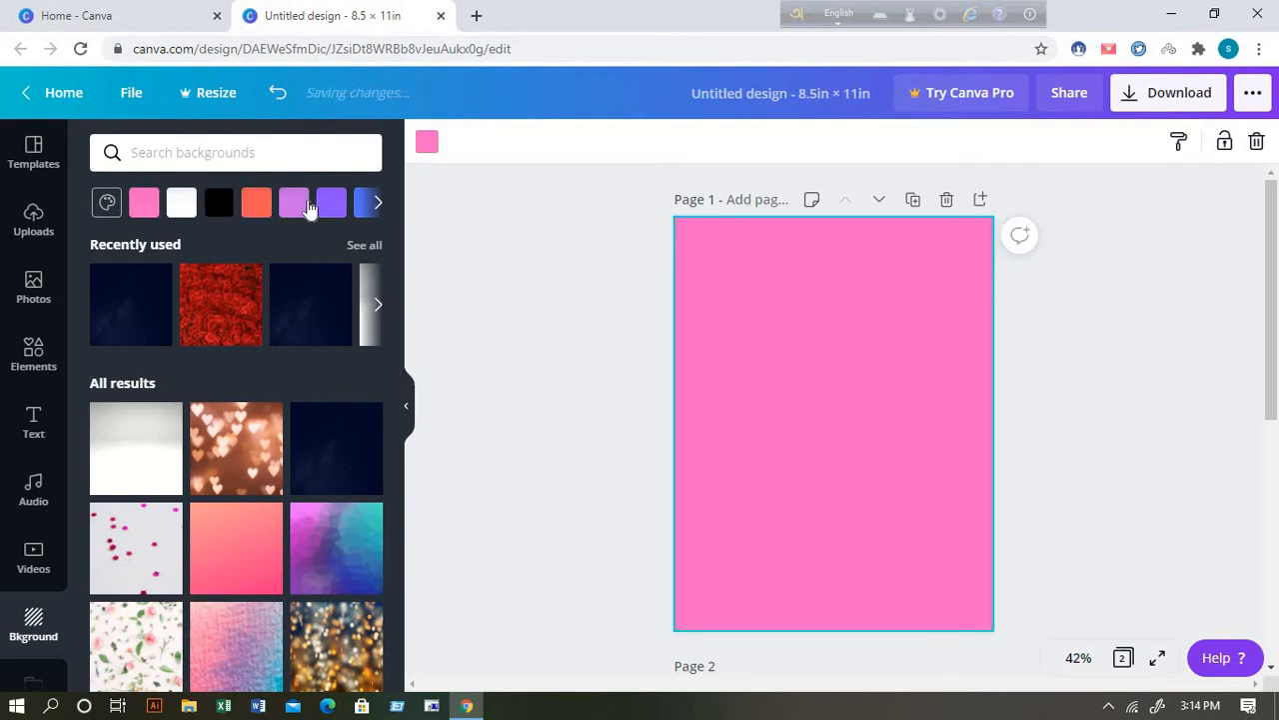
pyautogui.click(219, 204)
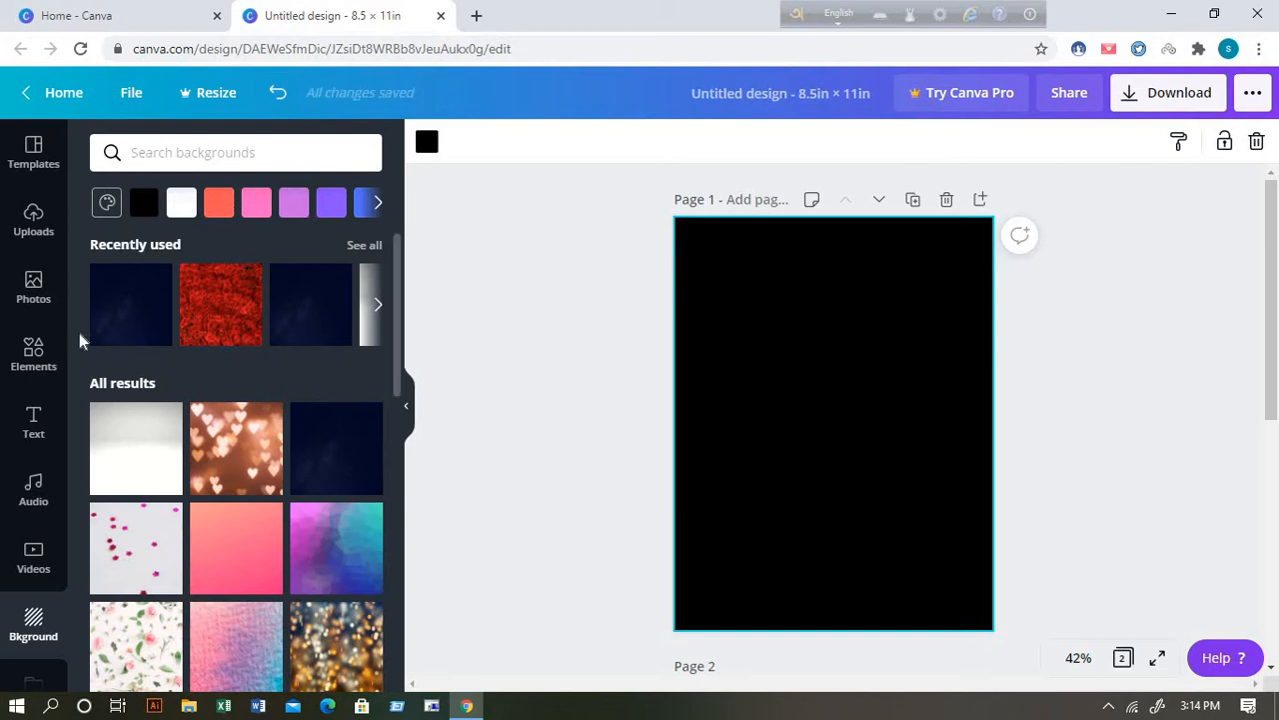
# Search the design elements for "rectangle".
pyautogui.click(35, 370)
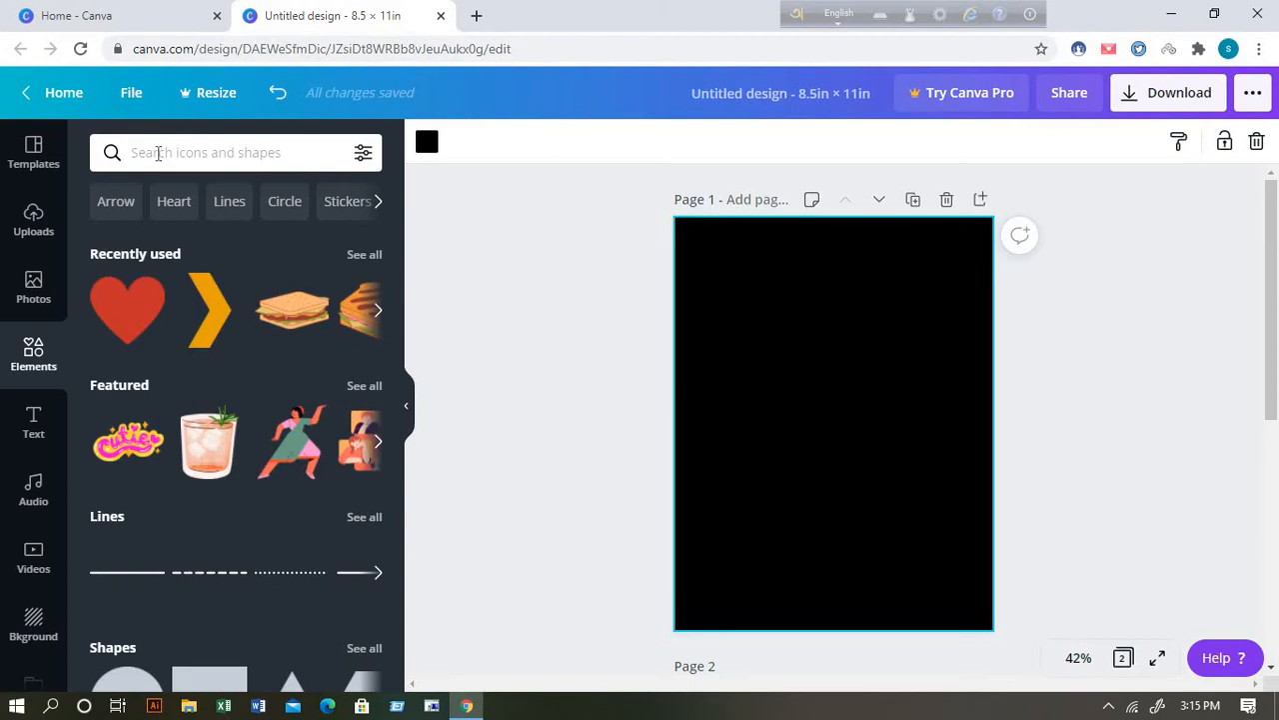
pyautogui.click(158, 152)
pyautogui.write('r')
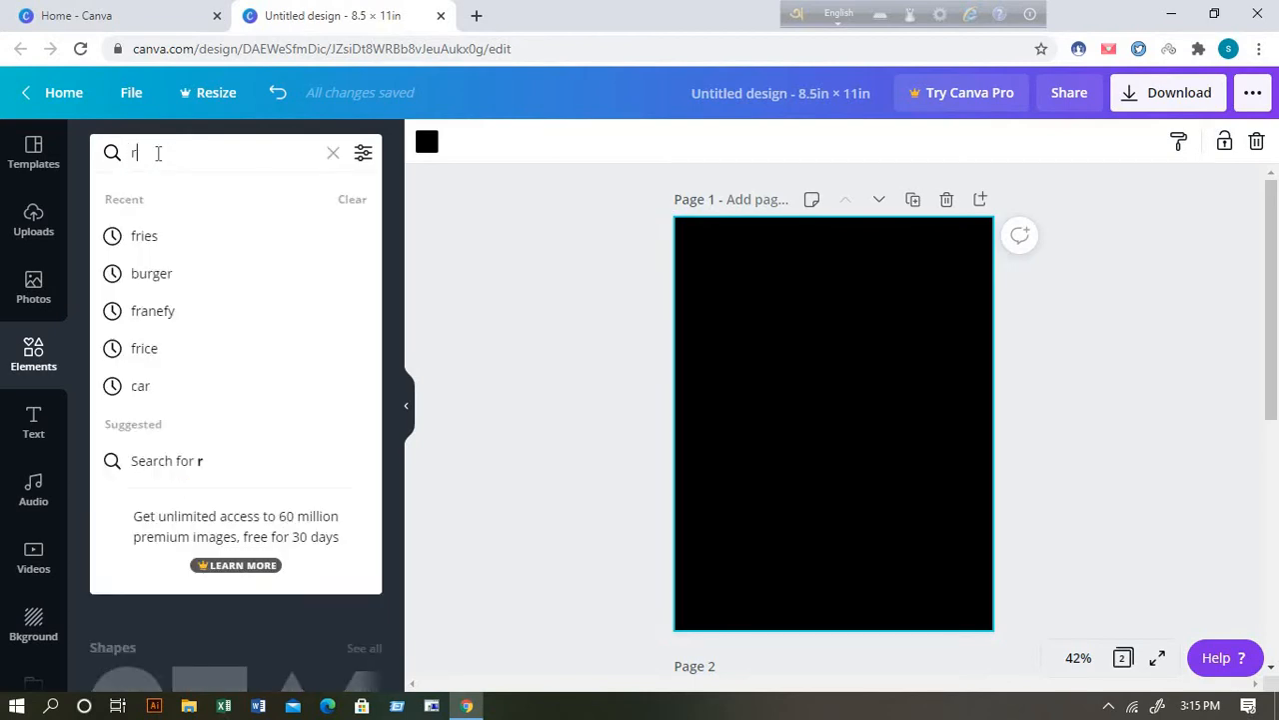
pyautogui.write('ecta')
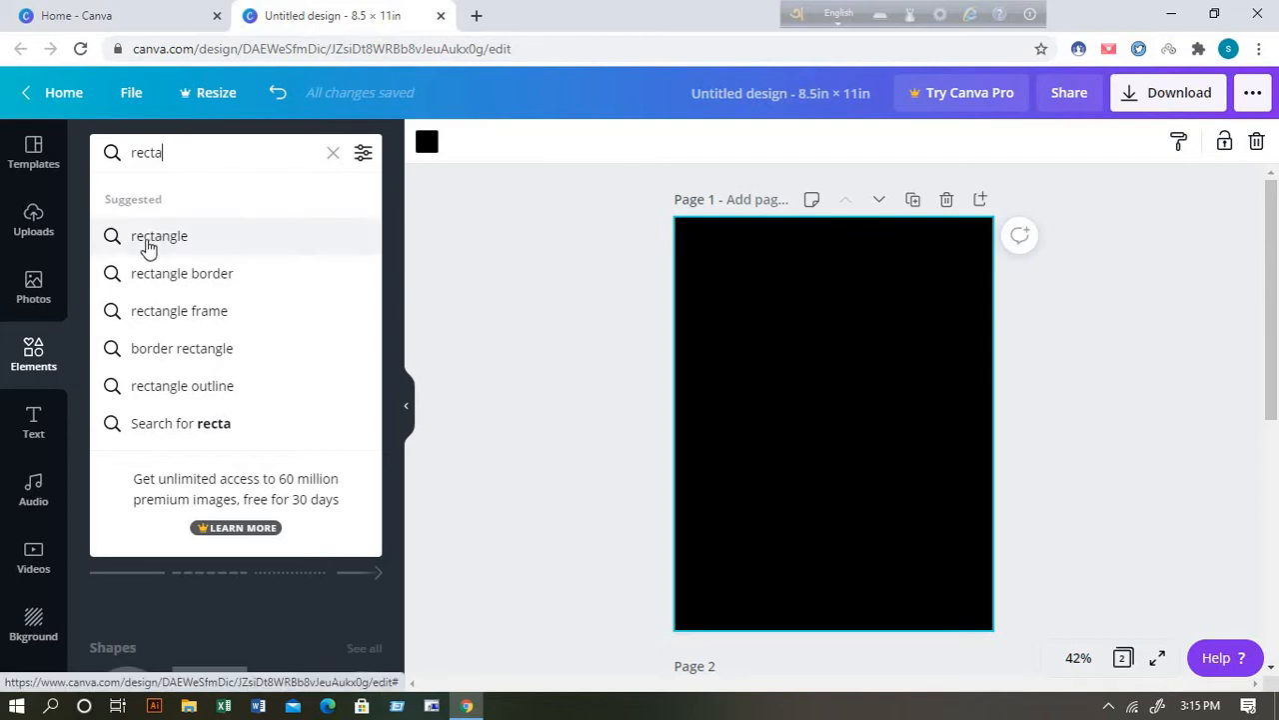
pyautogui.click(168, 246)
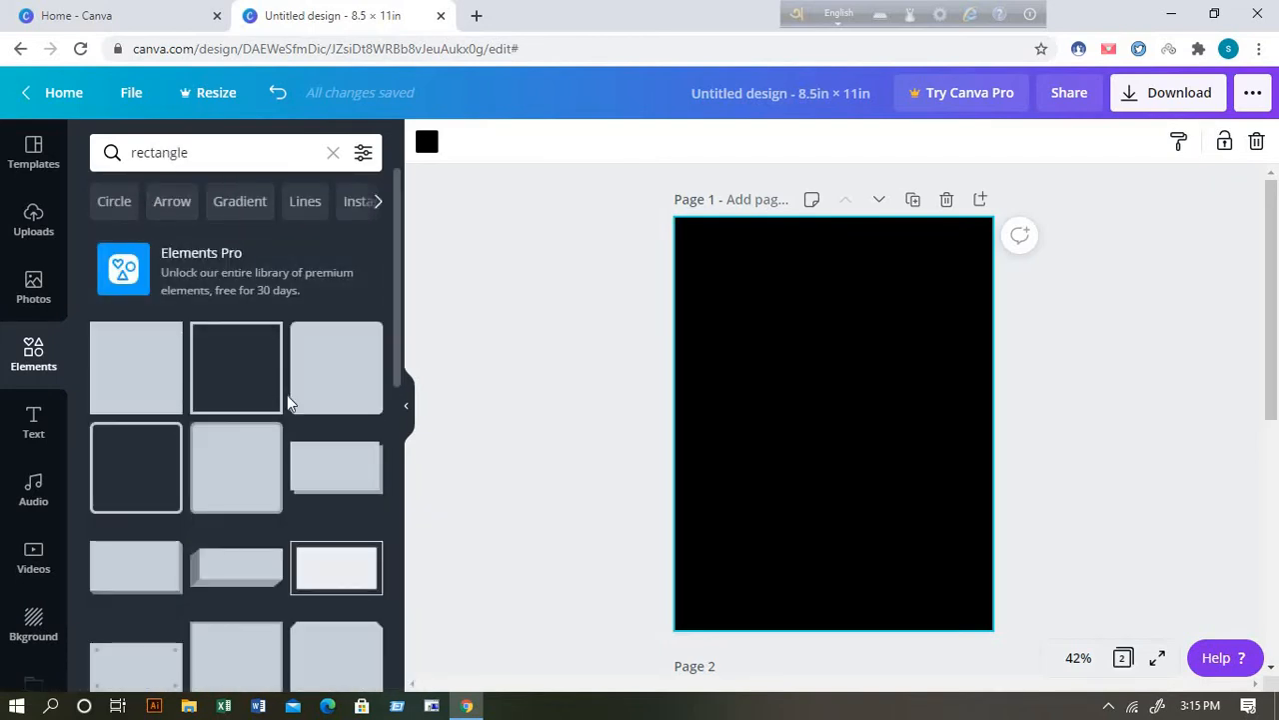
# Add the free orange-red rounded rectangle from the results to page 1 and move it into the page's upper half.
pyautogui.scroll(-1, 358, 468)
pyautogui.scroll(-2, 358, 468)
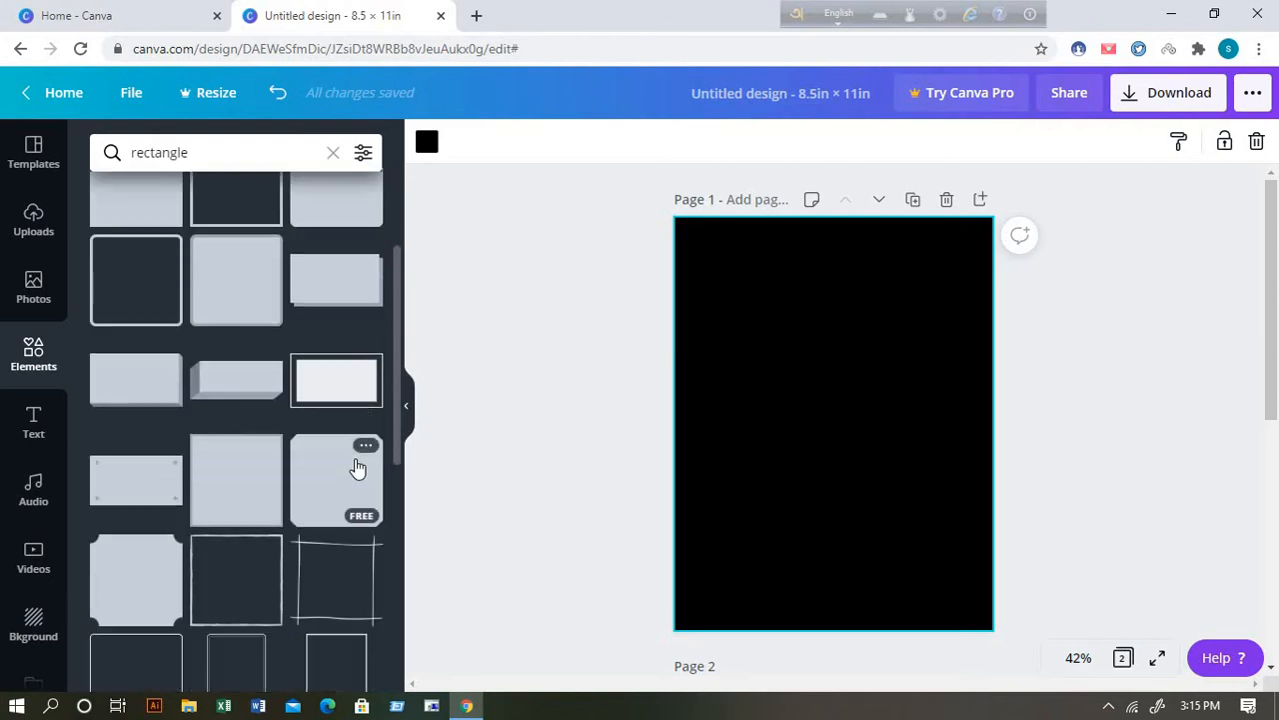
pyautogui.scroll(-2, 361, 465)
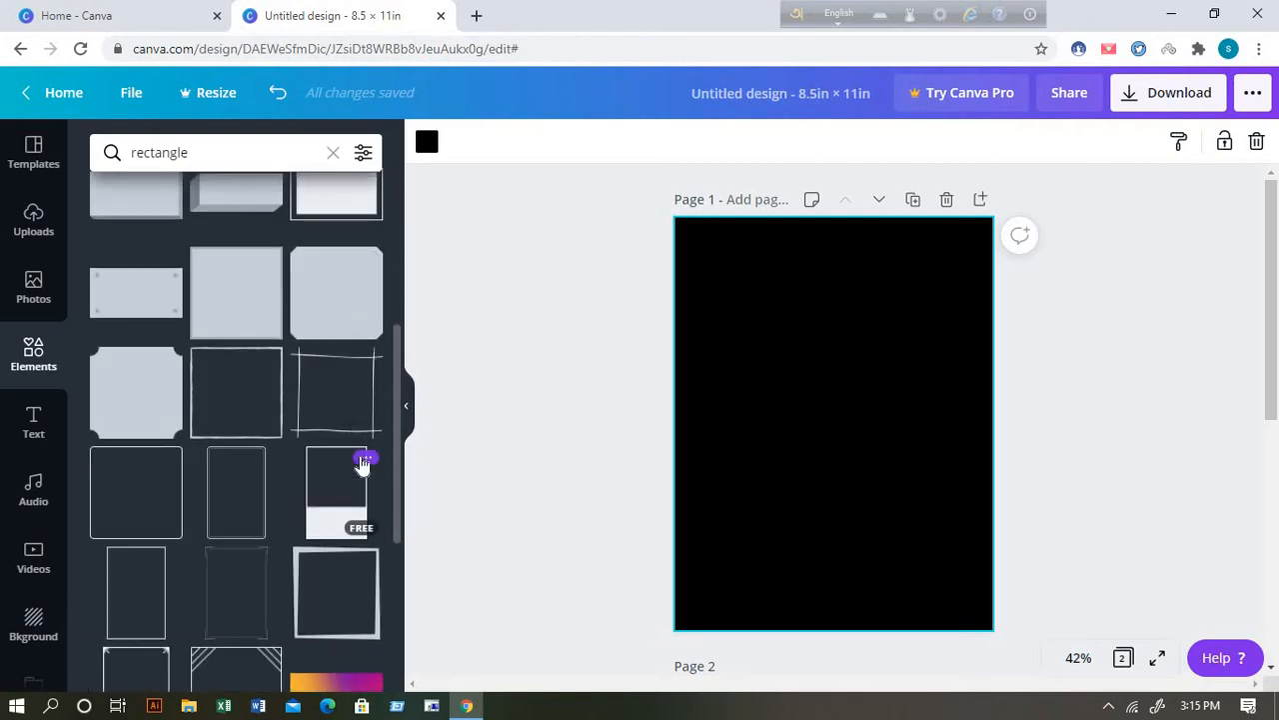
pyautogui.scroll(-3, 360, 463)
pyautogui.scroll(-4, 310, 505)
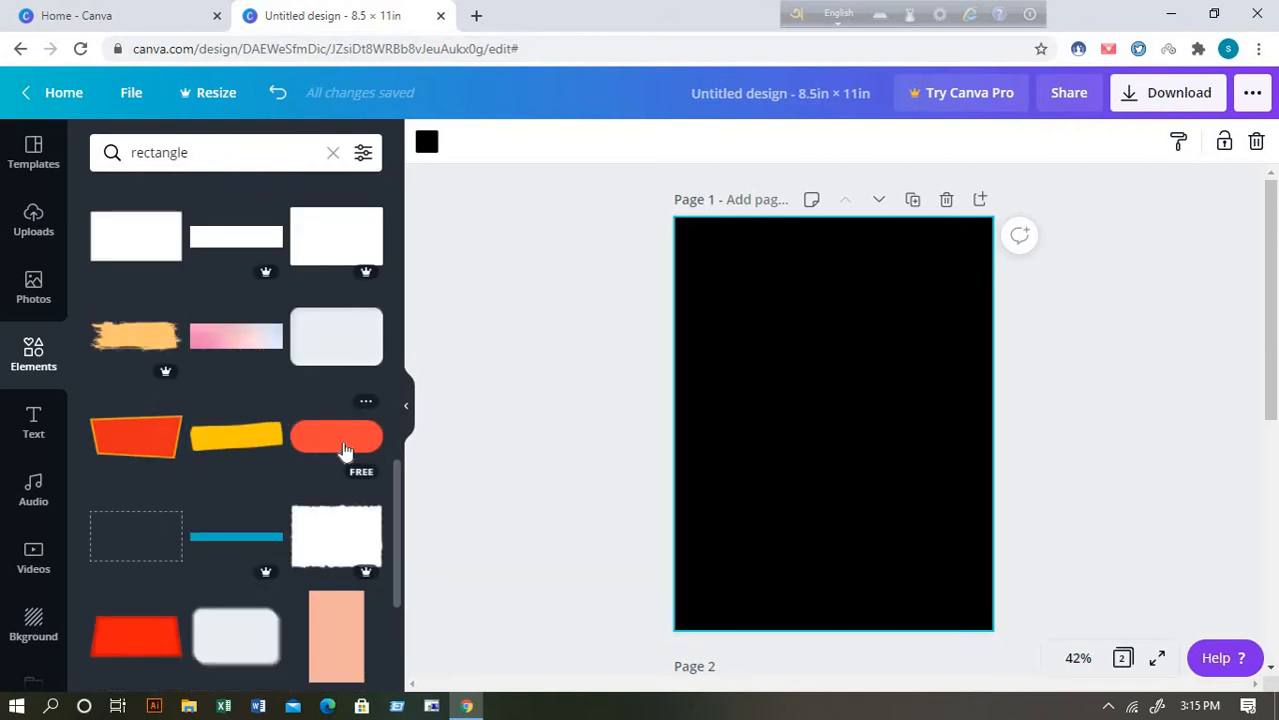
pyautogui.click(351, 451)
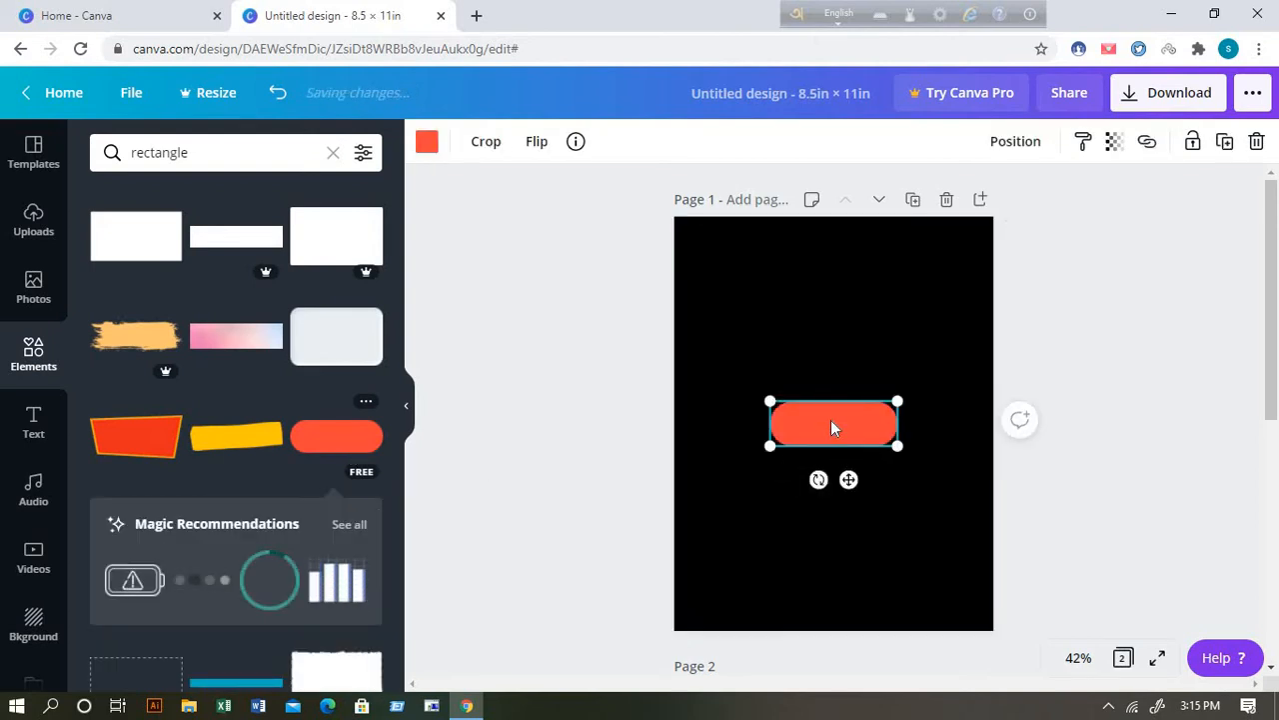
pyautogui.moveTo(831, 420); pyautogui.dragTo(815, 332)
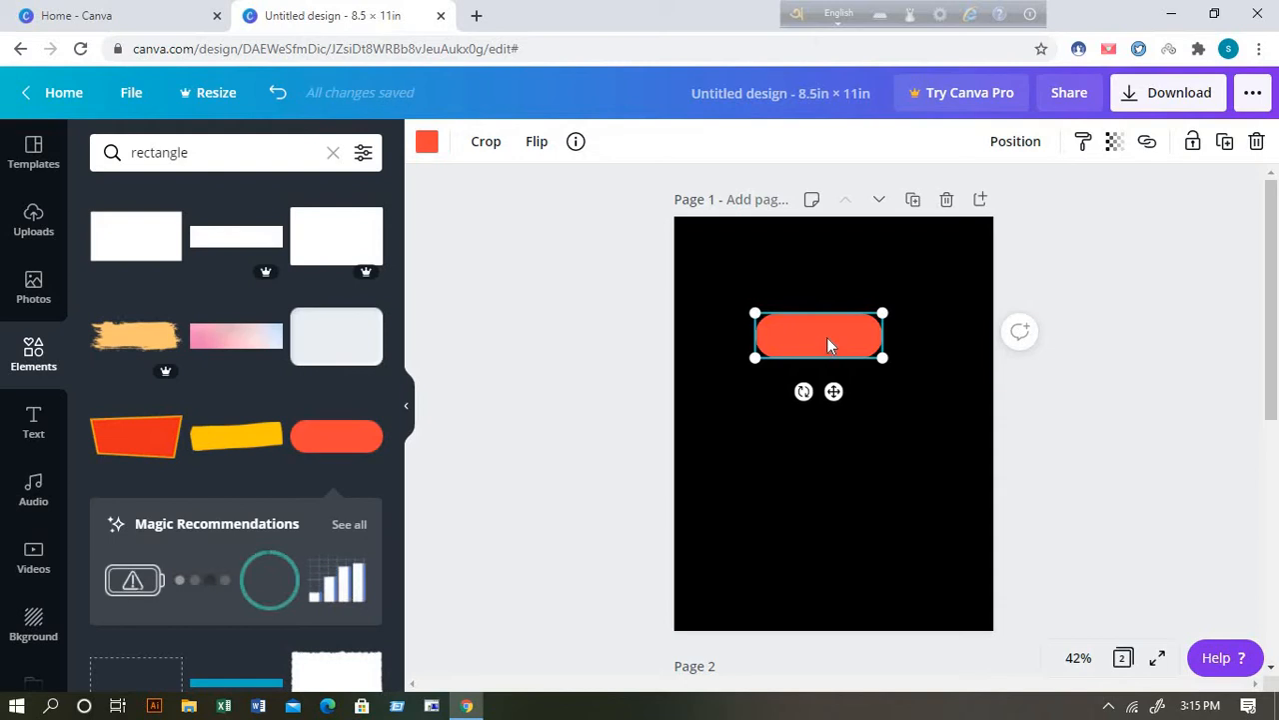
# Duplicate the orange-red shape to make four in total and place one partly off the page near each corner of page 1.
pyautogui.click(1225, 143)
pyautogui.click(1225, 145)
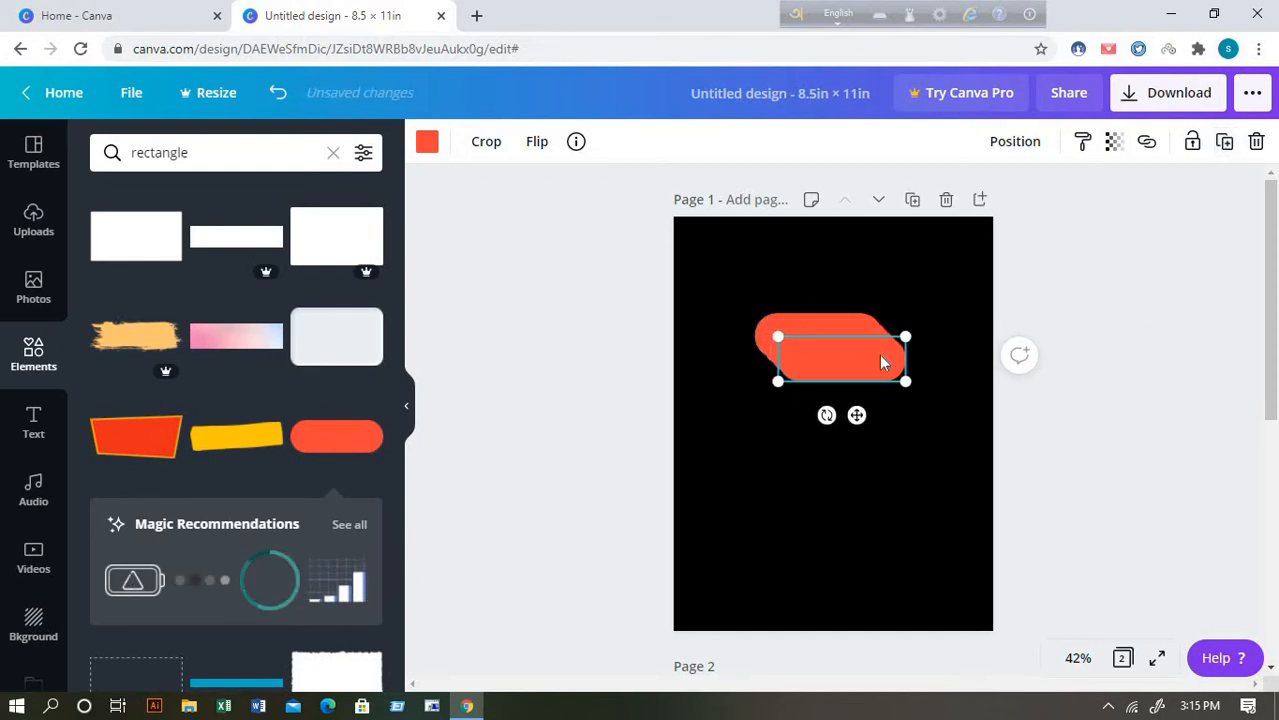
pyautogui.moveTo(881, 355); pyautogui.dragTo(1045, 578)
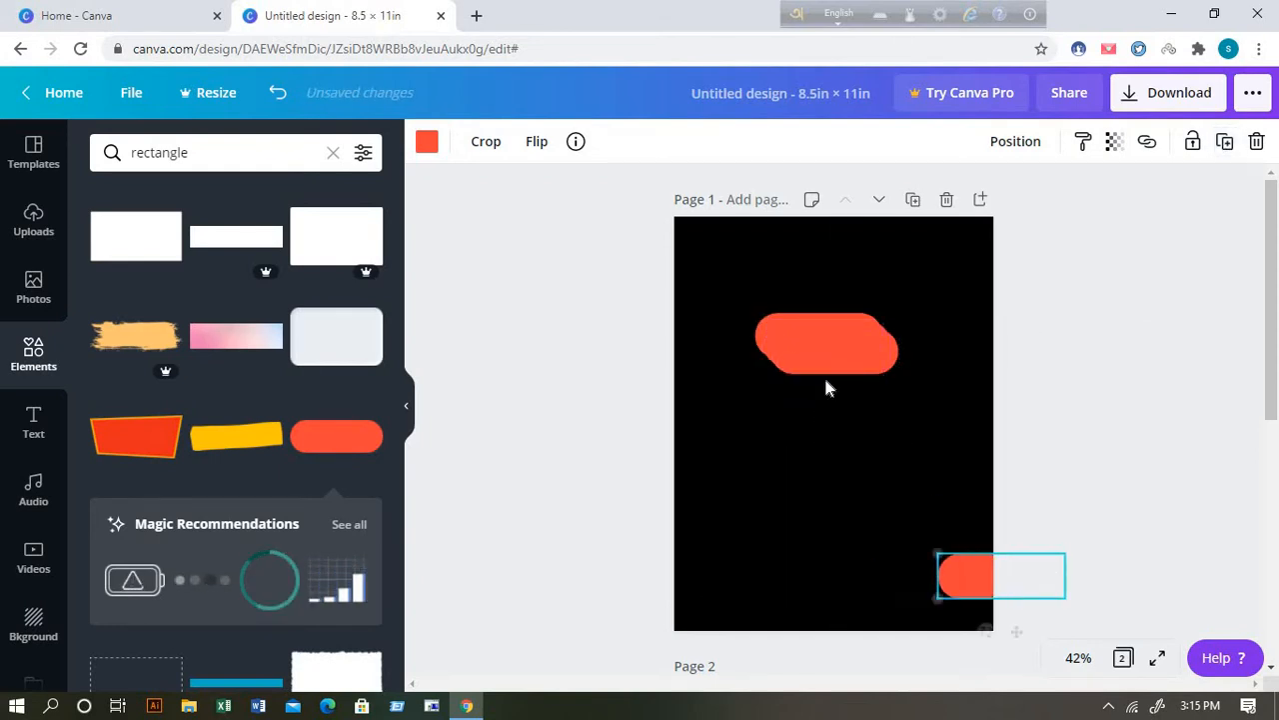
pyautogui.moveTo(835, 355); pyautogui.dragTo(698, 604)
pyautogui.moveTo(844, 350); pyautogui.dragTo(693, 245)
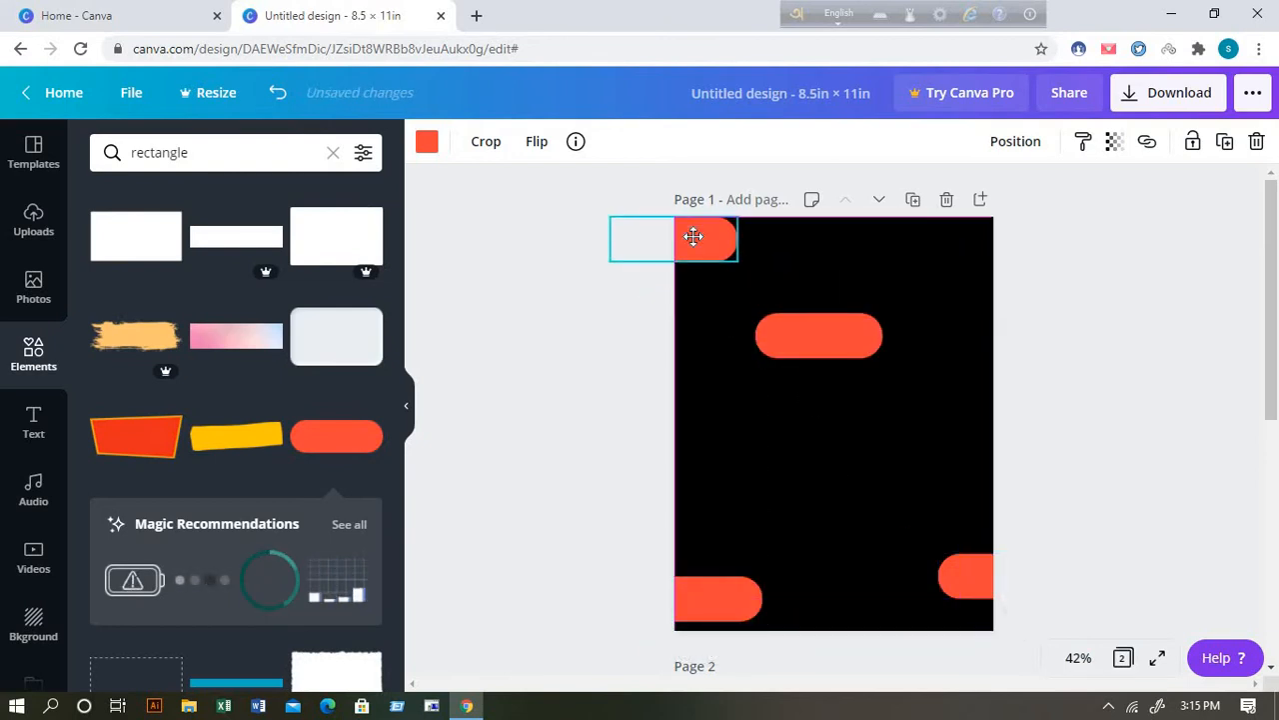
pyautogui.moveTo(792, 321); pyautogui.dragTo(961, 212)
pyautogui.scroll(-1, 1103, 348)
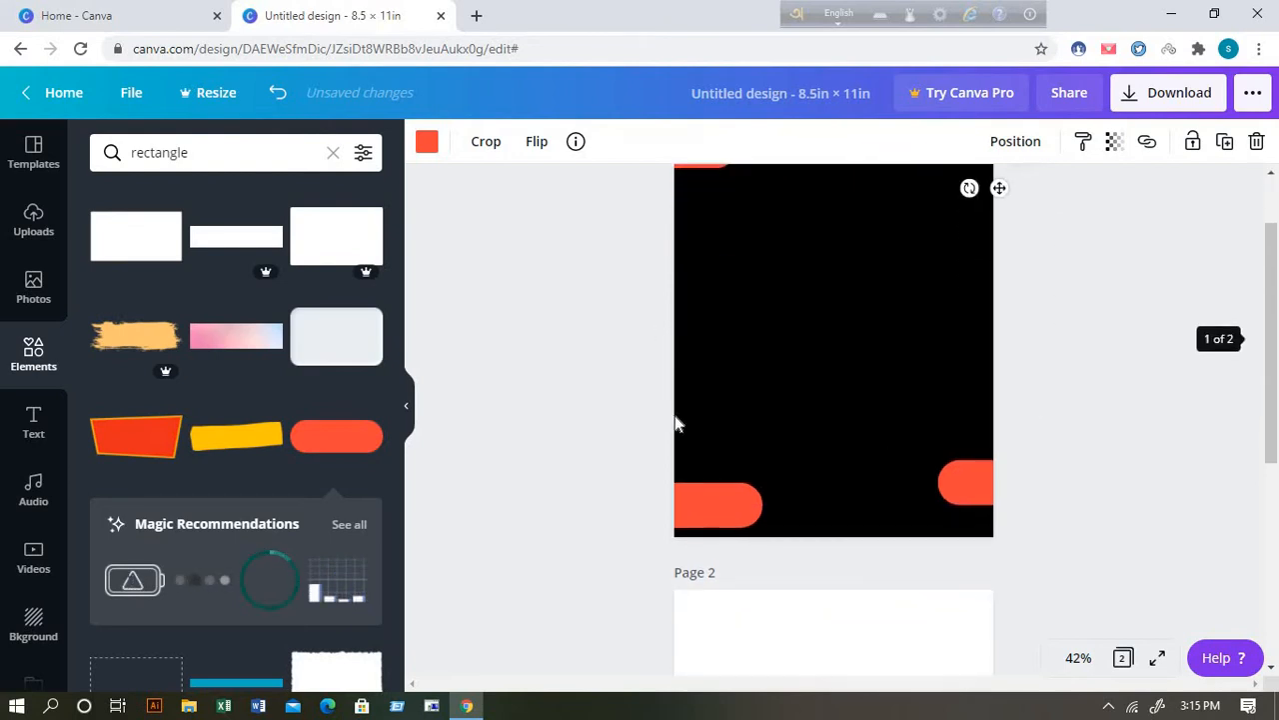
pyautogui.scroll(1, 676, 424)
# Rotate the two upper shapes diagonally and tuck them into the page's top corners so only their rounded ends show.
pyautogui.moveTo(711, 255); pyautogui.dragTo(710, 266)
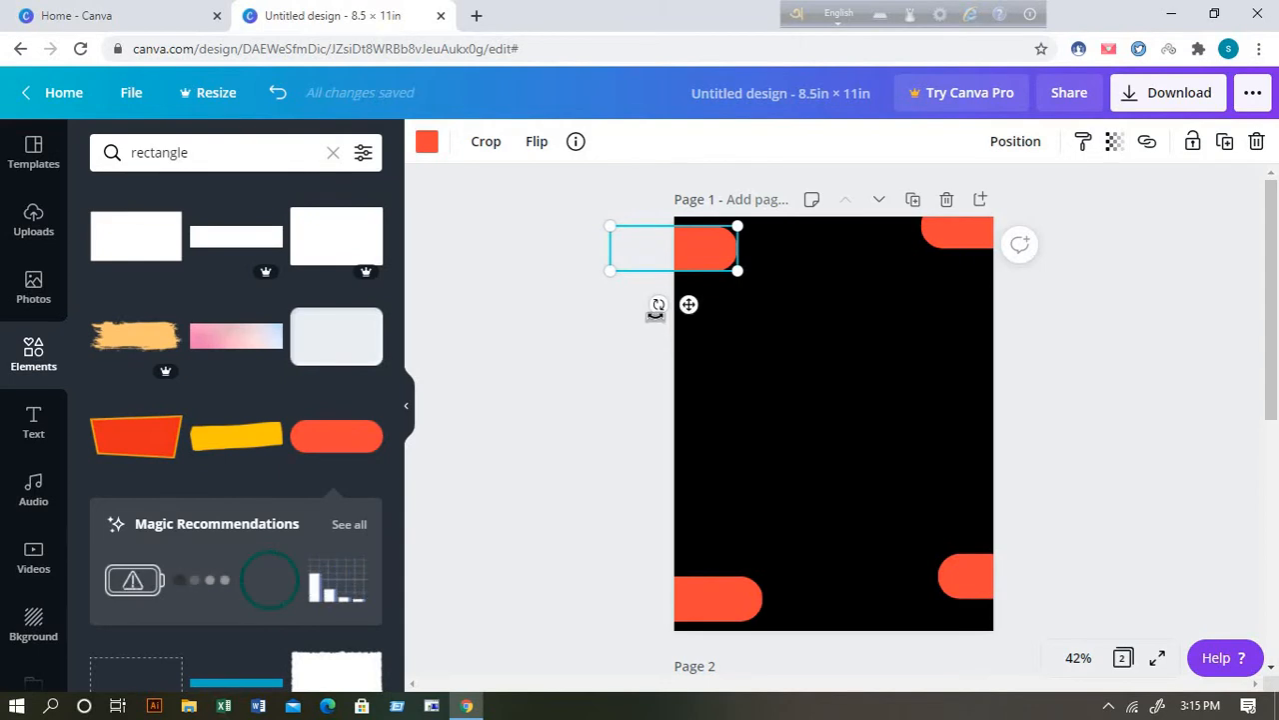
pyautogui.moveTo(651, 312); pyautogui.dragTo(688, 231)
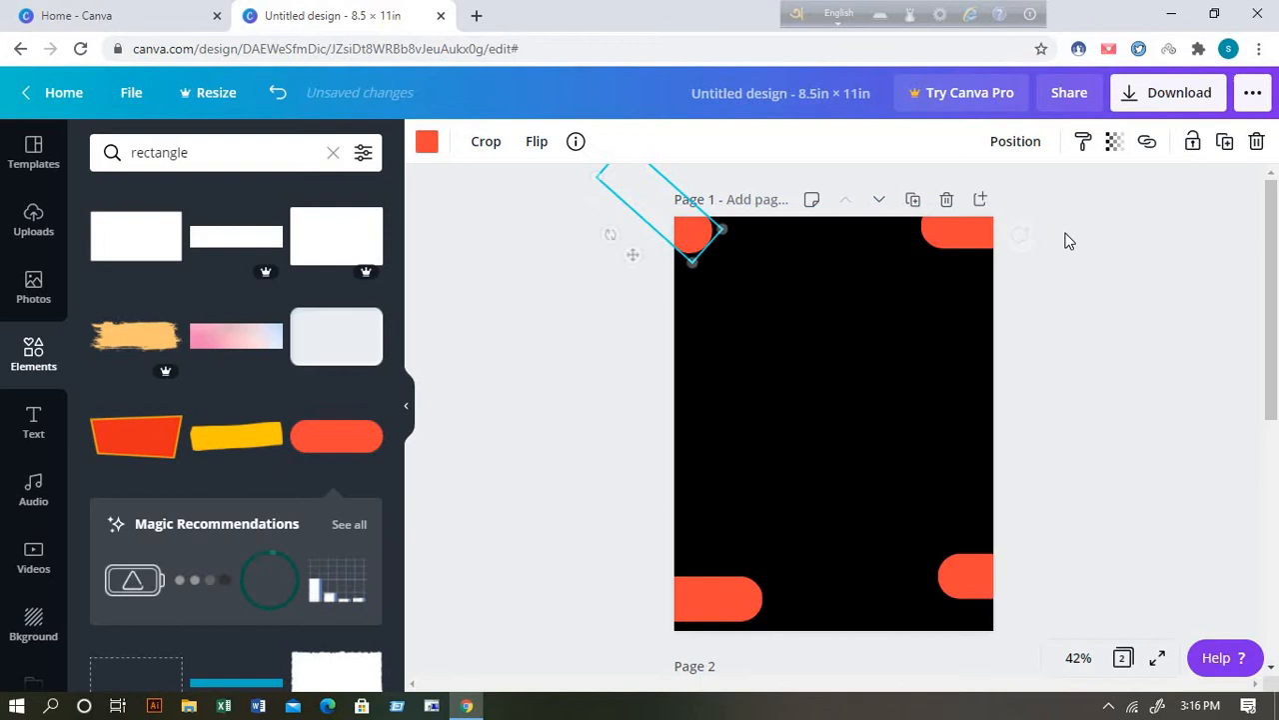
pyautogui.click(1013, 252)
pyautogui.click(965, 256)
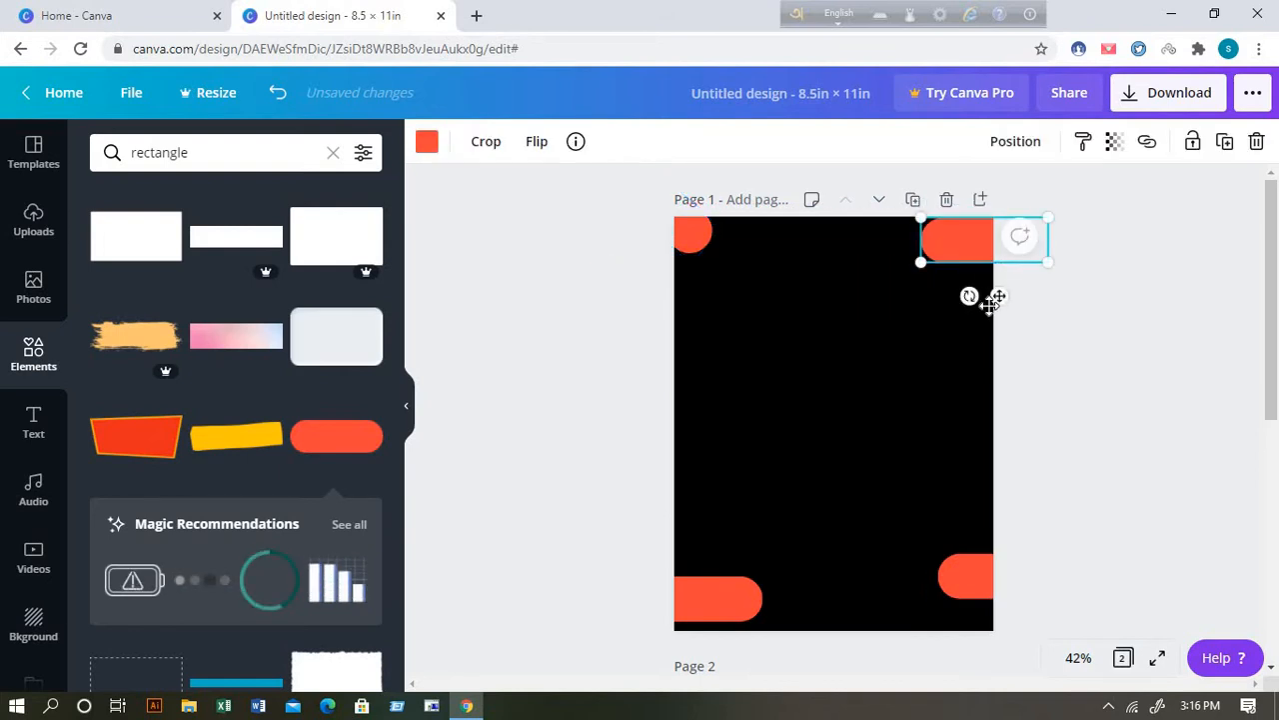
pyautogui.moveTo(968, 295); pyautogui.dragTo(992, 330)
pyautogui.moveTo(943, 259); pyautogui.dragTo(971, 236)
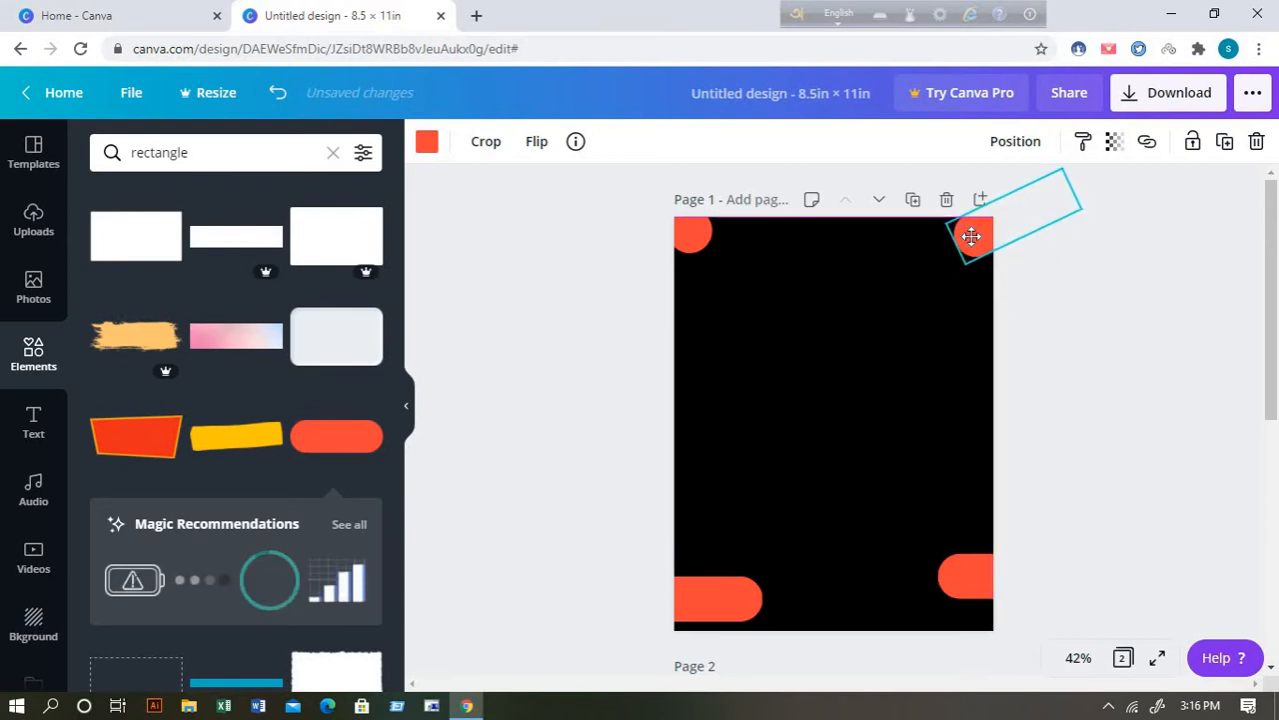
pyautogui.click(1051, 289)
# Rotate the lower-left shape to -32° and move it into the page's bottom-left corner, leaving only its rounded end on the page.
pyautogui.click(715, 610)
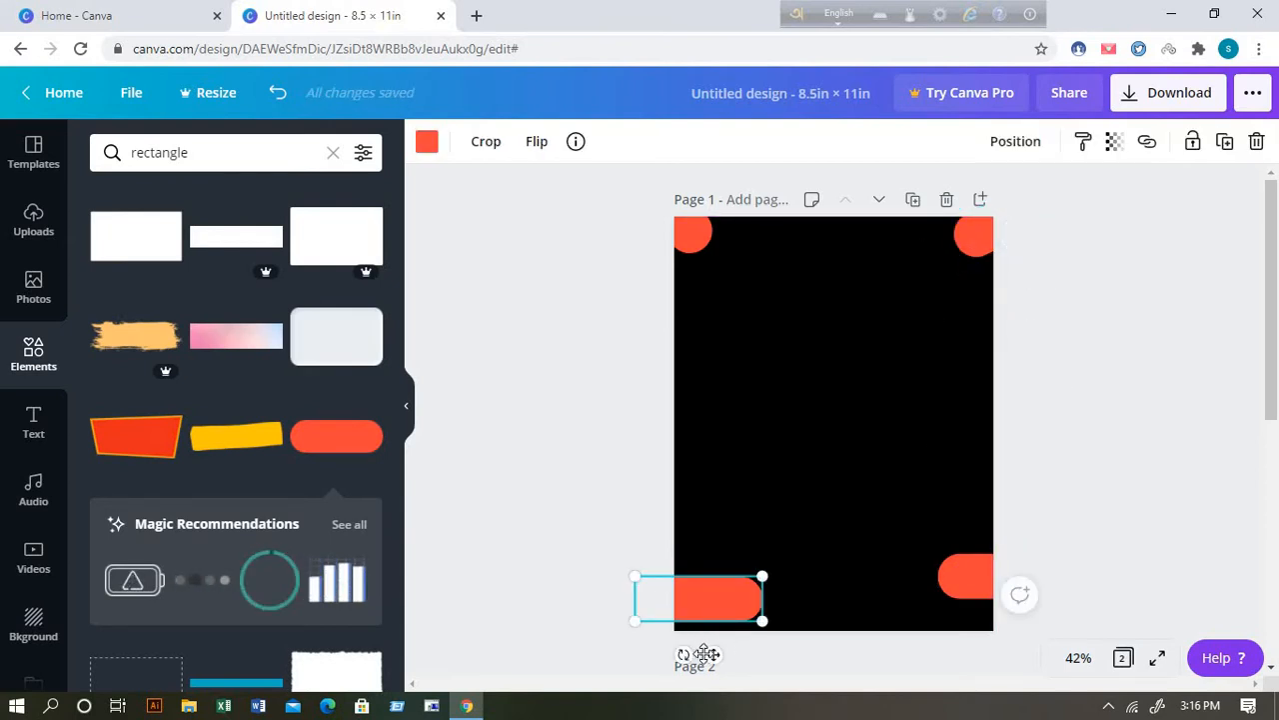
pyautogui.moveTo(684, 656); pyautogui.dragTo(728, 684)
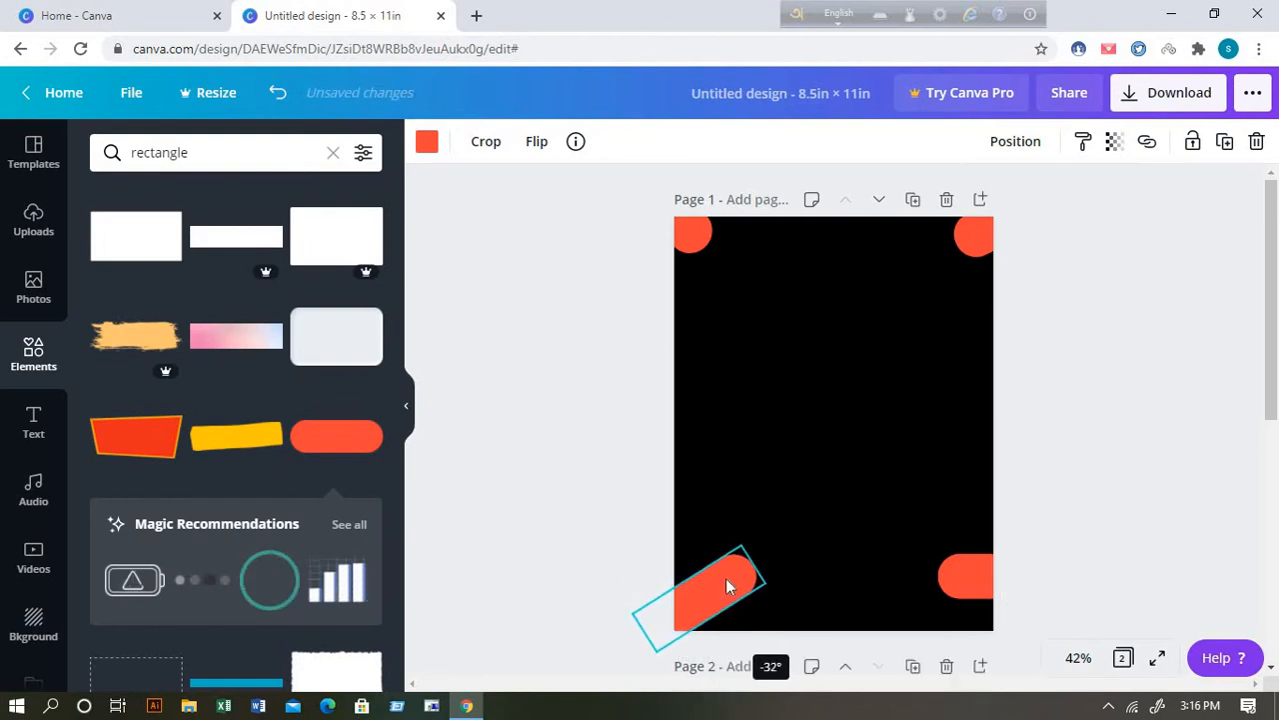
pyautogui.moveTo(719, 596); pyautogui.dragTo(689, 622)
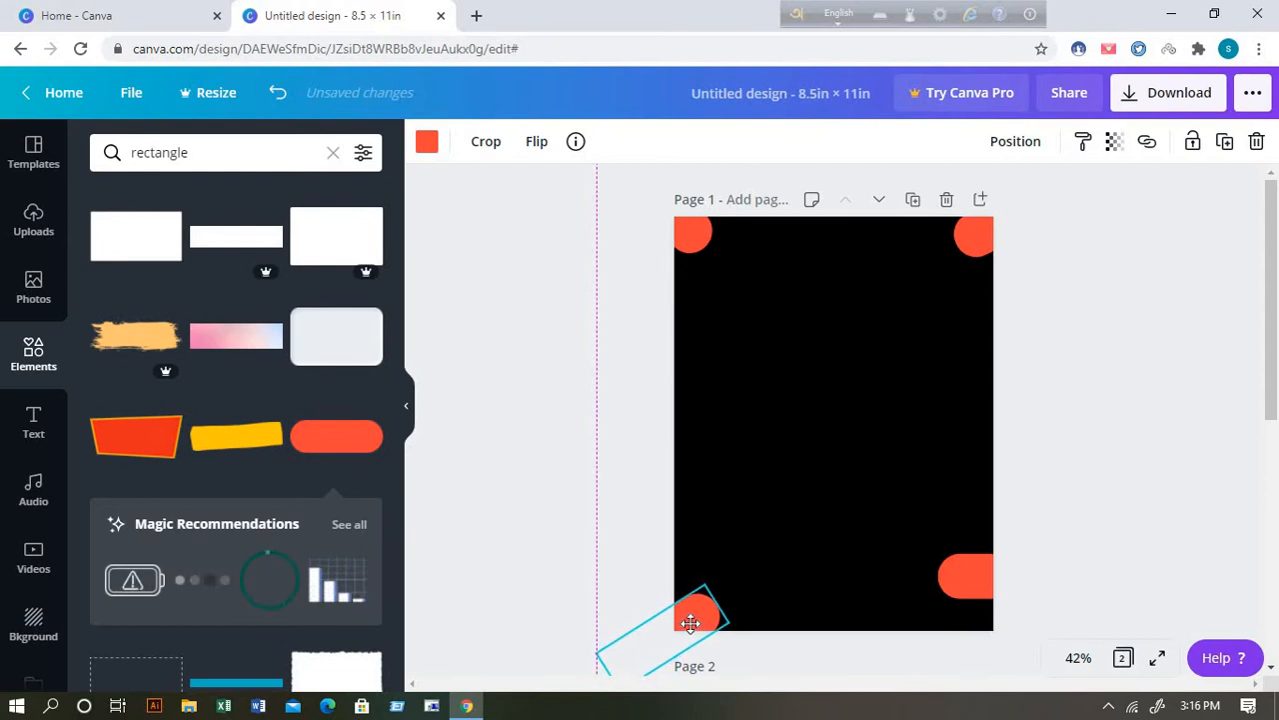
pyautogui.click(1121, 438)
# Rotate the lower-right shape diagonally into the bottom-right corner and nudge the bottom-left shape slightly further off the page.
pyautogui.click(974, 577)
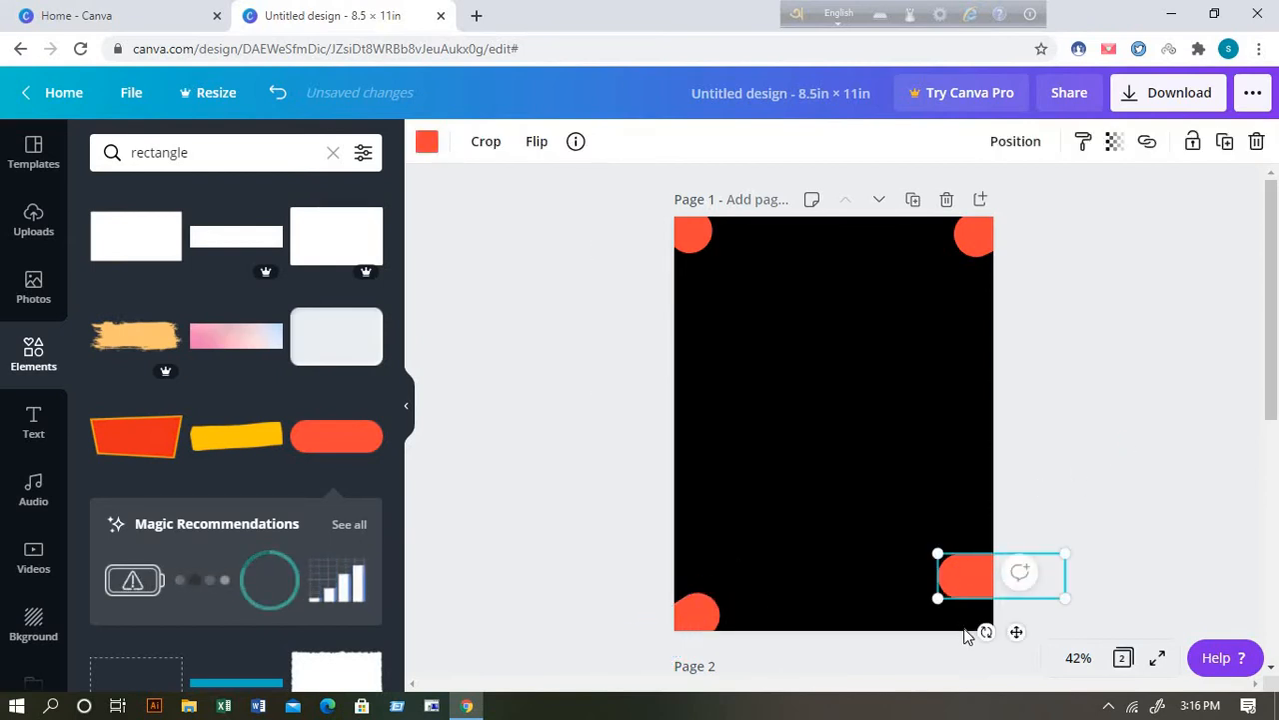
pyautogui.moveTo(986, 632)
pyautogui.mouseDown()
pyautogui.moveTo(961, 586)
pyautogui.moveTo(962, 640)
pyautogui.moveTo(940, 660)
pyautogui.moveTo(963, 621)
pyautogui.mouseUp()
pyautogui.click(1075, 536)
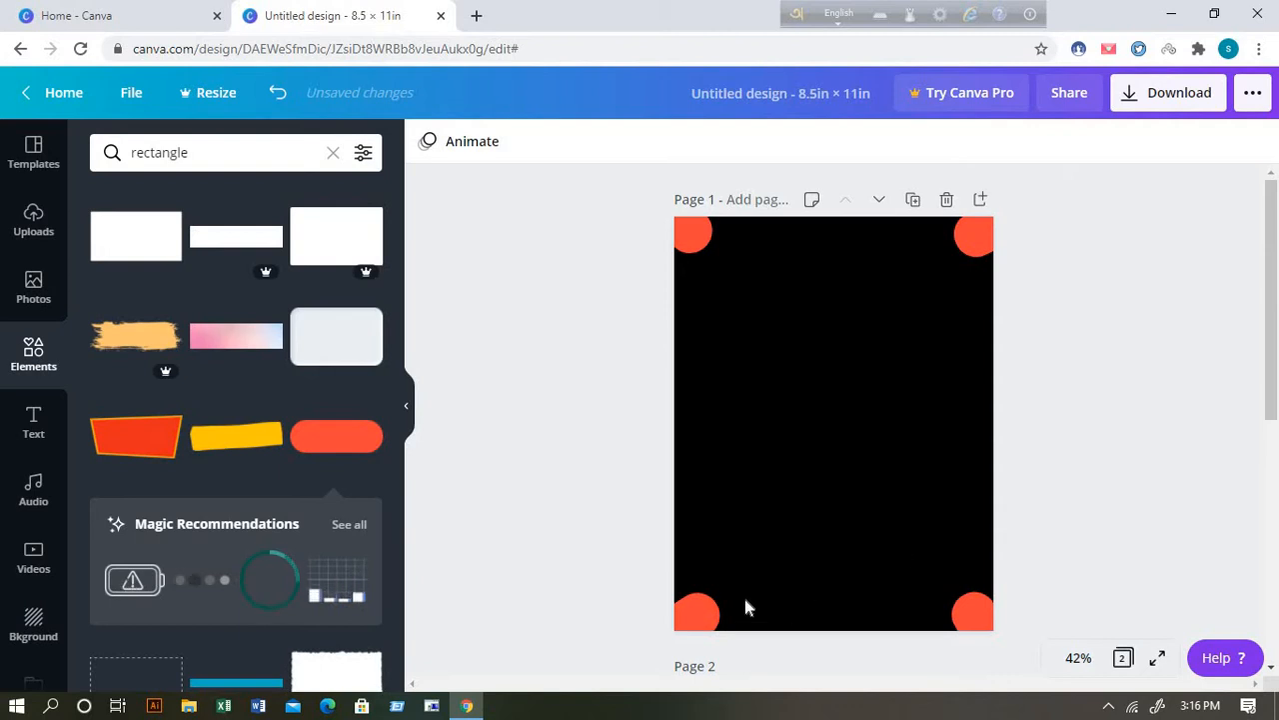
pyautogui.click(698, 606)
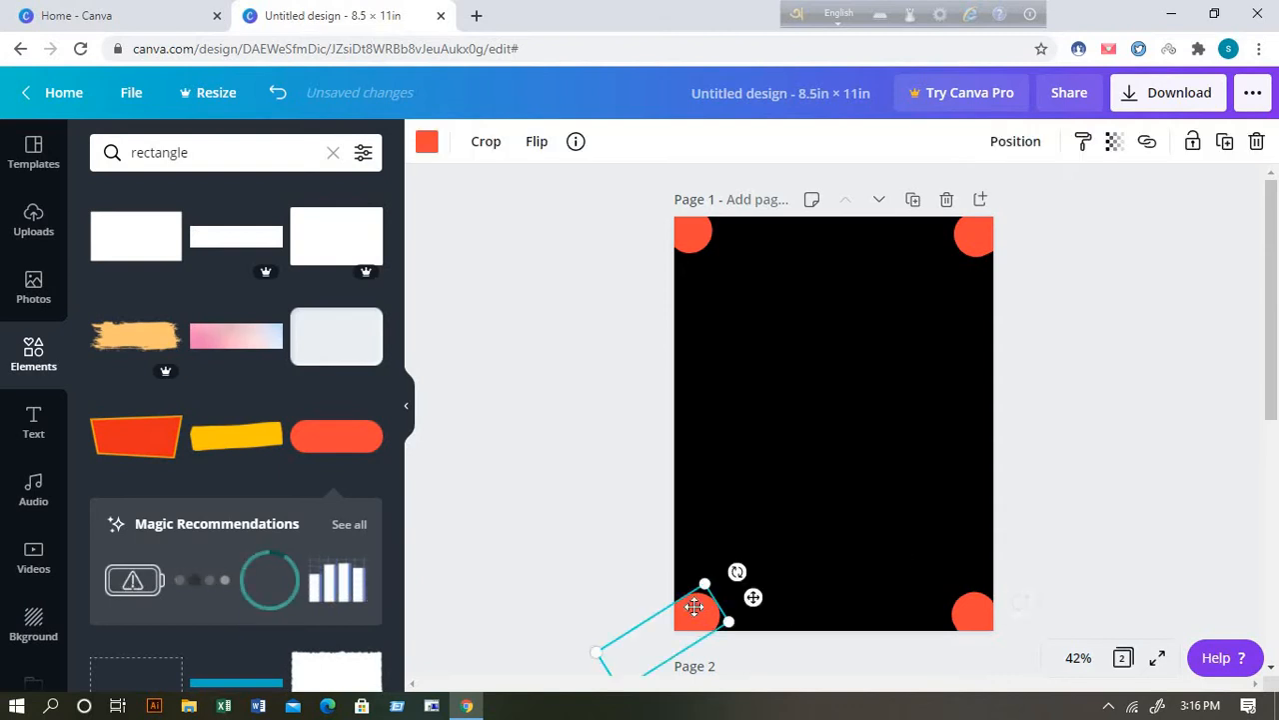
pyautogui.click(1057, 396)
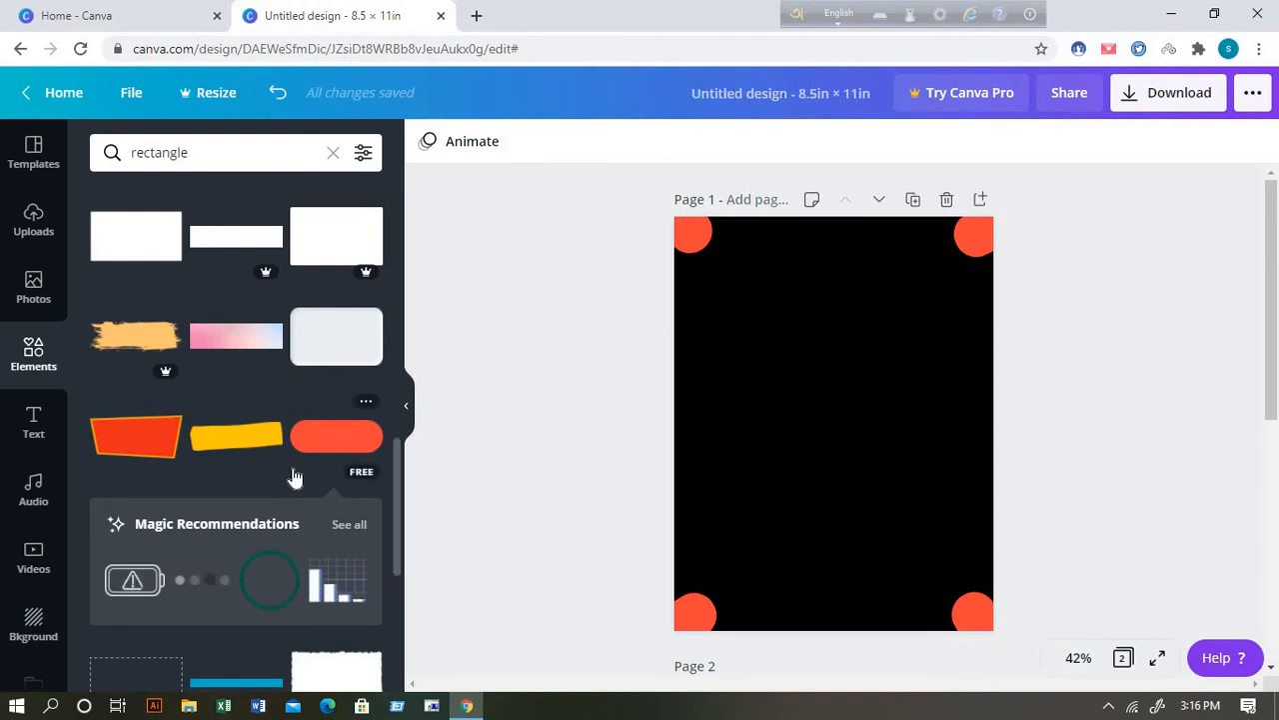
# Look through the rectangle element results for a plain rectangle suitable for the page.
pyautogui.scroll(-2, 295, 478)
pyautogui.scroll(-3, 345, 457)
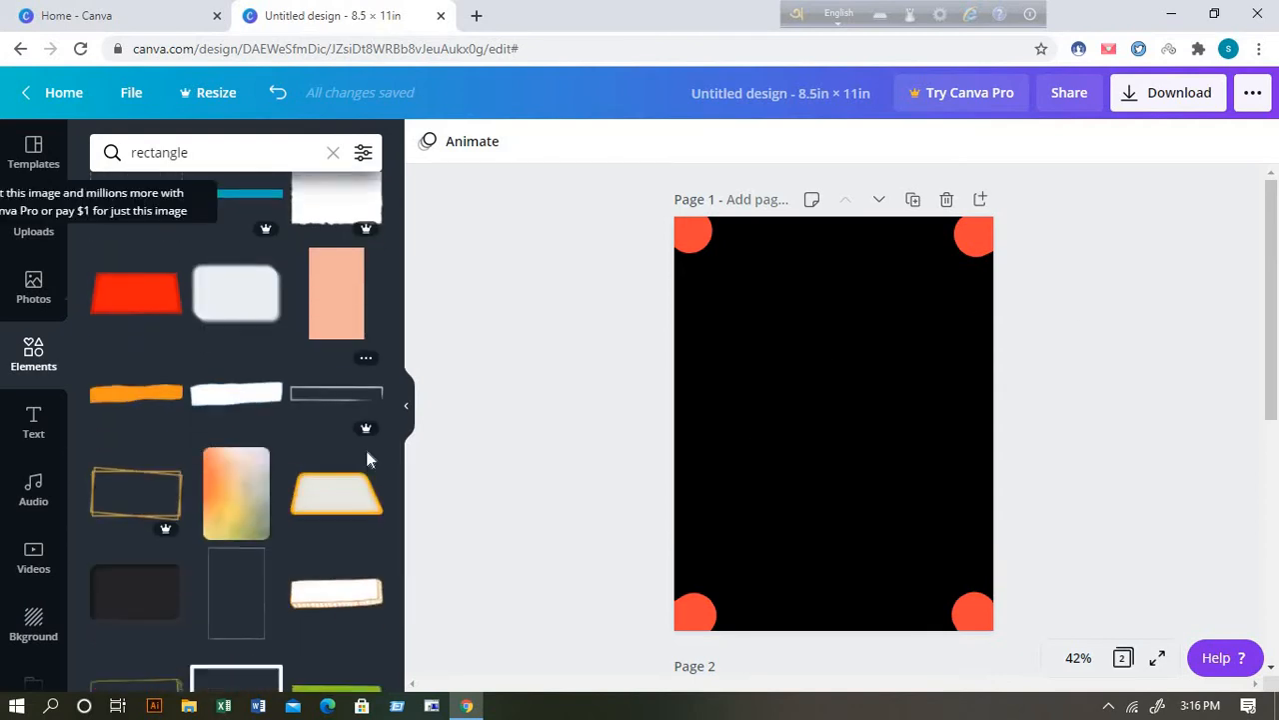
pyautogui.scroll(-4, 367, 455)
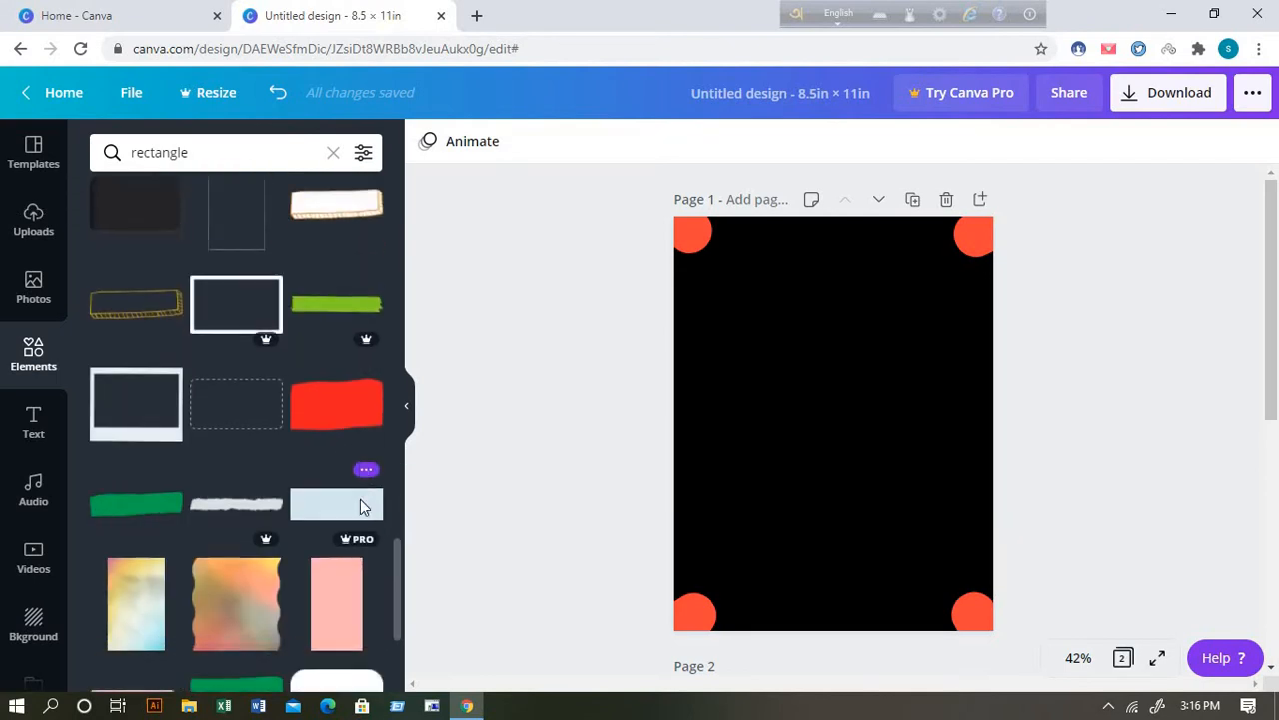
pyautogui.scroll(-3, 359, 507)
pyautogui.scroll(-4, 370, 470)
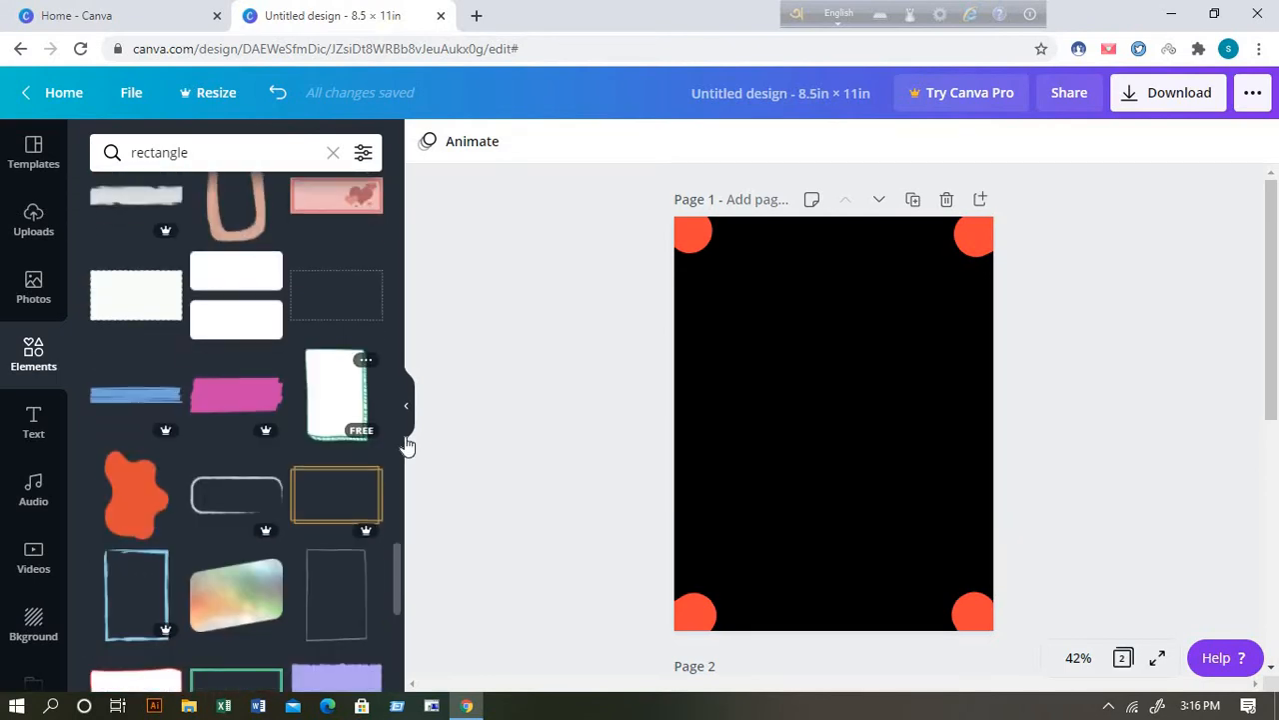
pyautogui.scroll(-5, 310, 490)
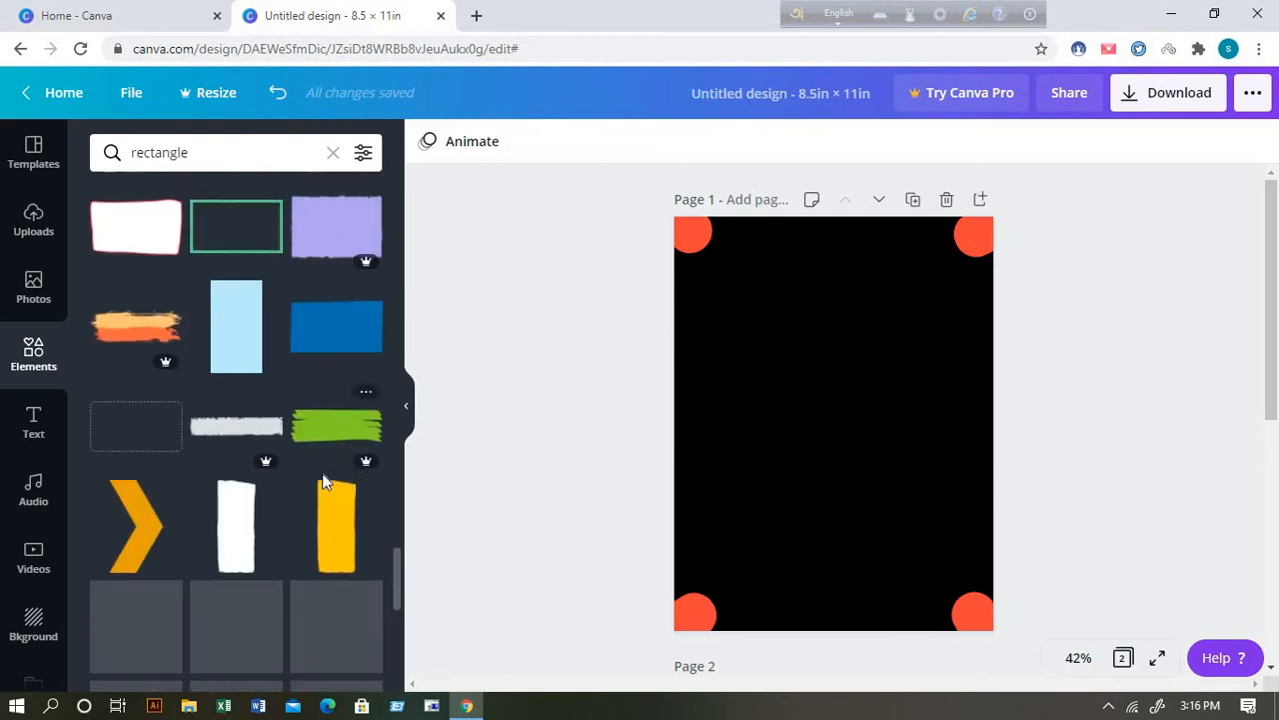
pyautogui.scroll(-4, 325, 483)
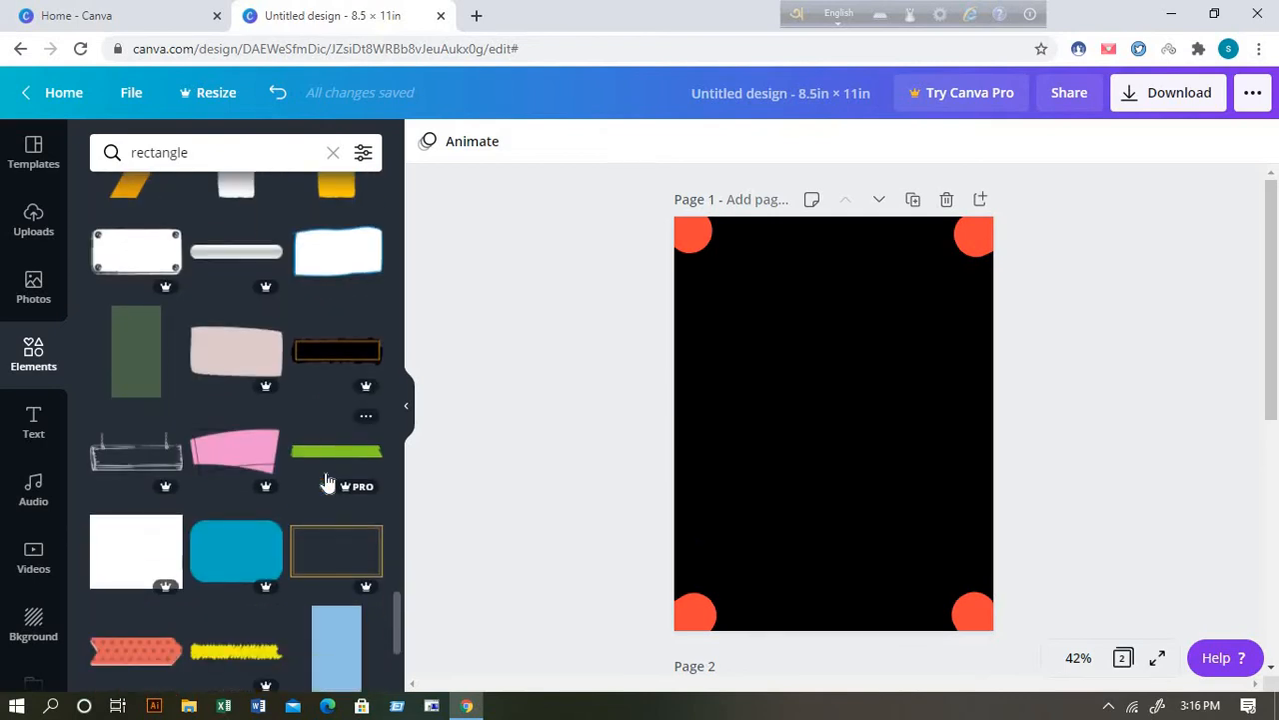
pyautogui.scroll(-2, 327, 484)
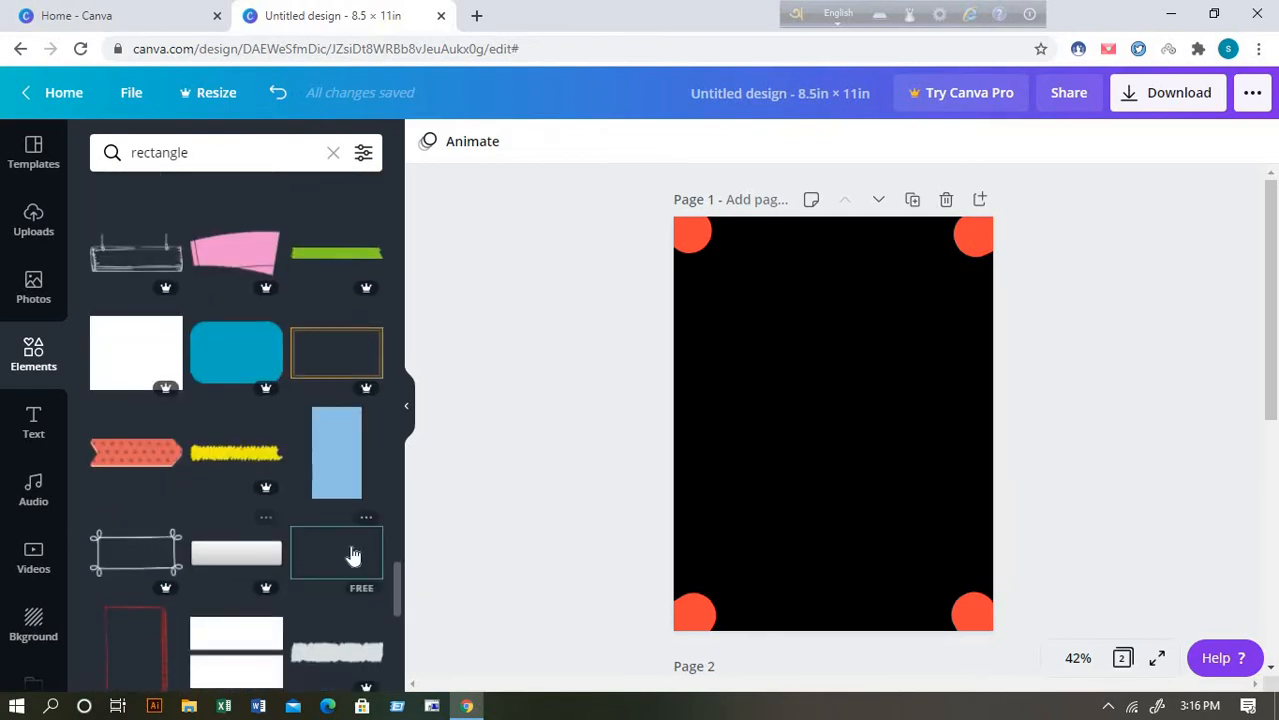
pyautogui.scroll(-4, 352, 555)
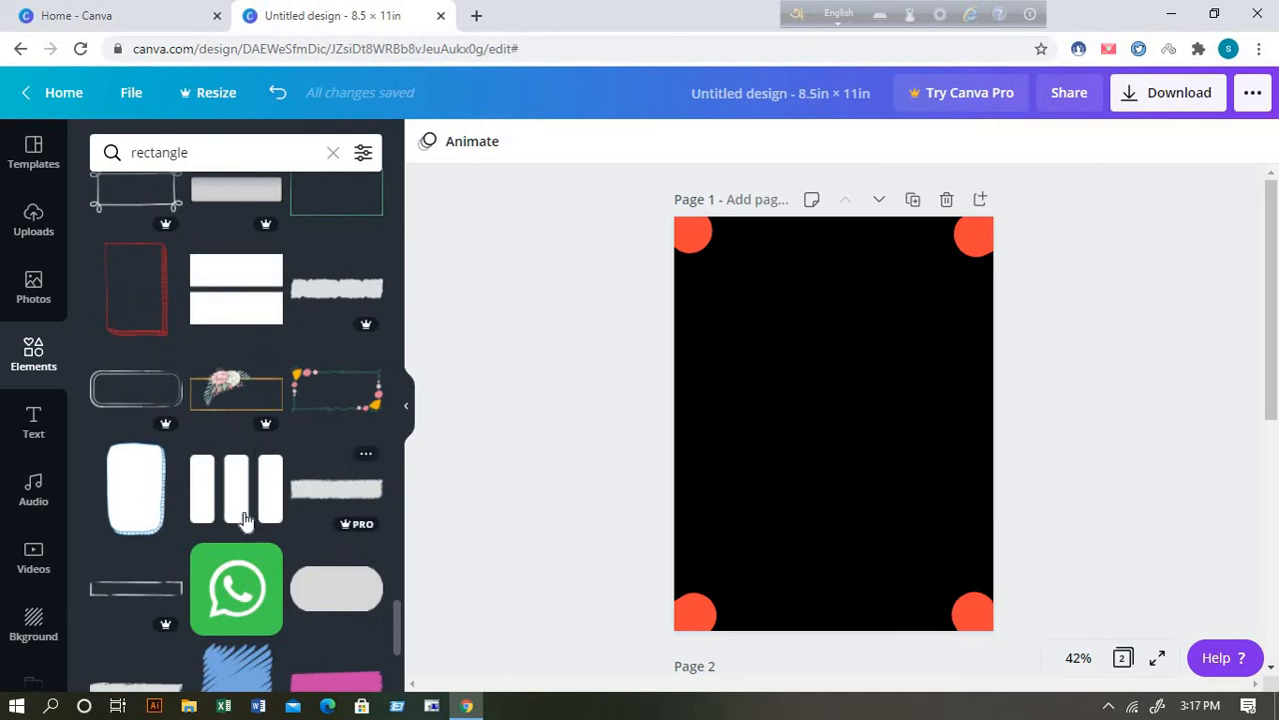
pyautogui.scroll(-4, 245, 518)
pyautogui.scroll(-3, 253, 514)
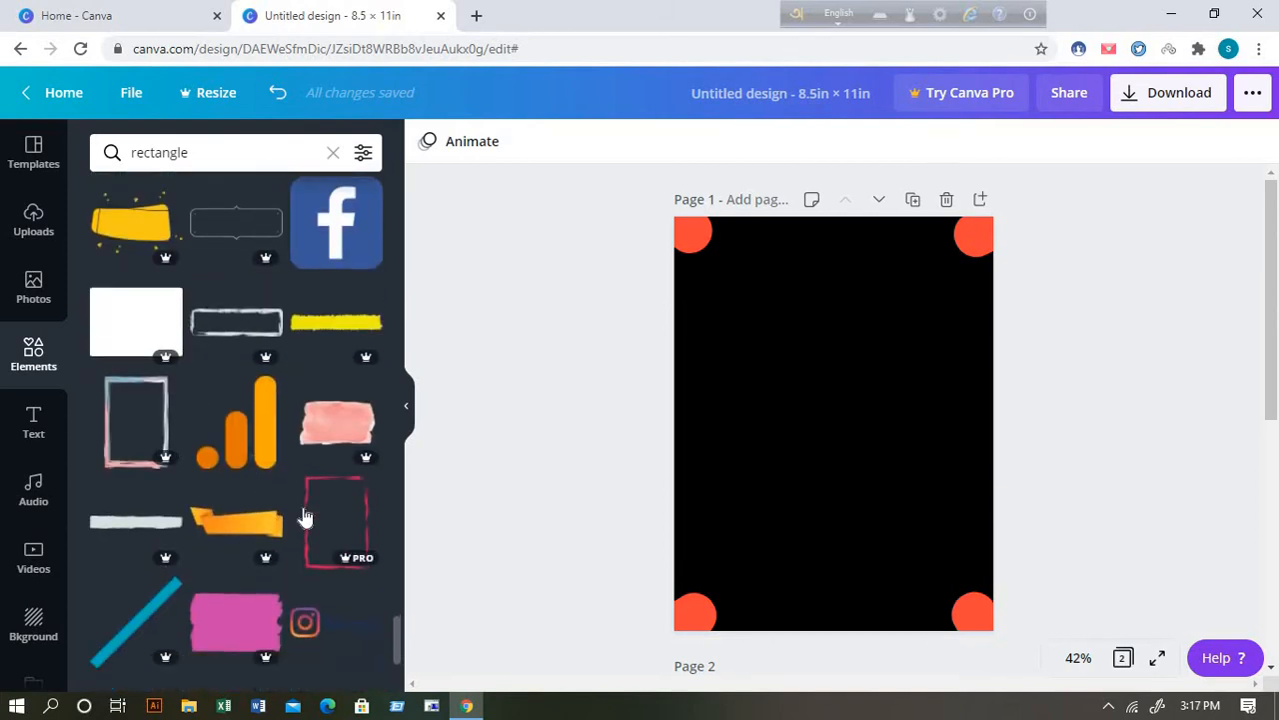
pyautogui.scroll(-3, 305, 517)
pyautogui.scroll(4, 315, 504)
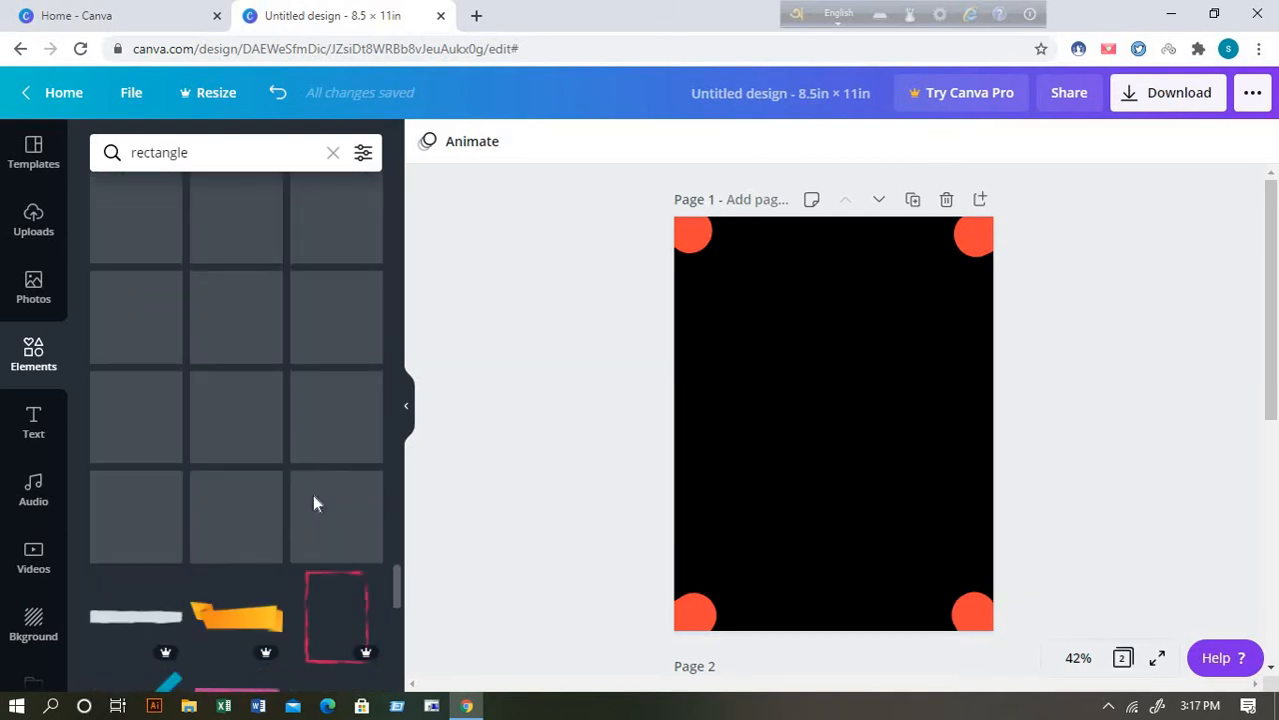
pyautogui.scroll(3, 313, 502)
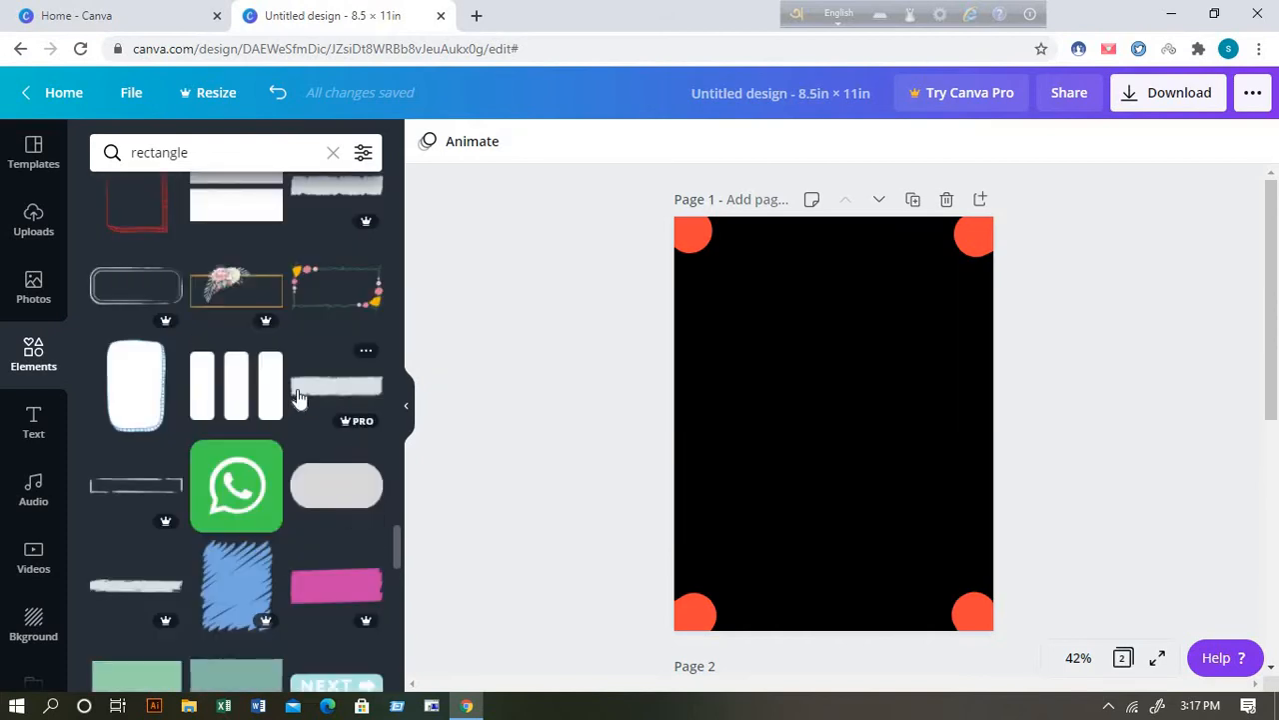
pyautogui.scroll(5, 298, 391)
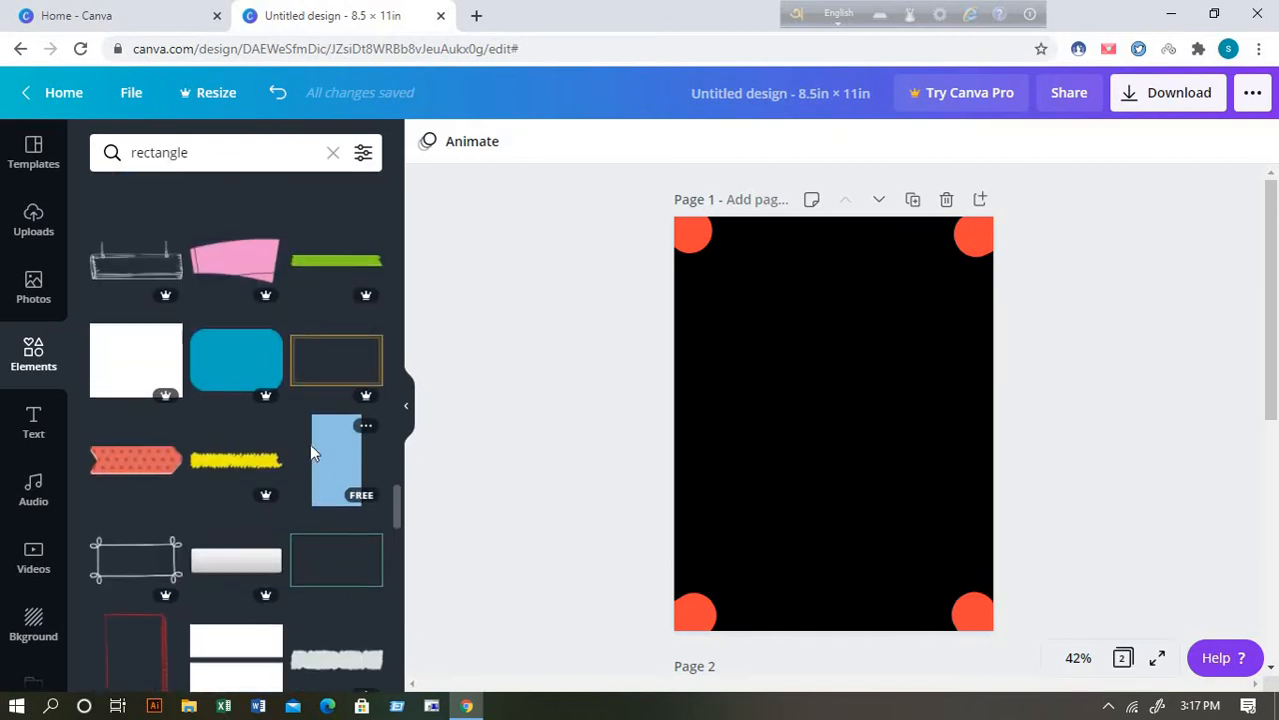
pyautogui.scroll(3, 312, 453)
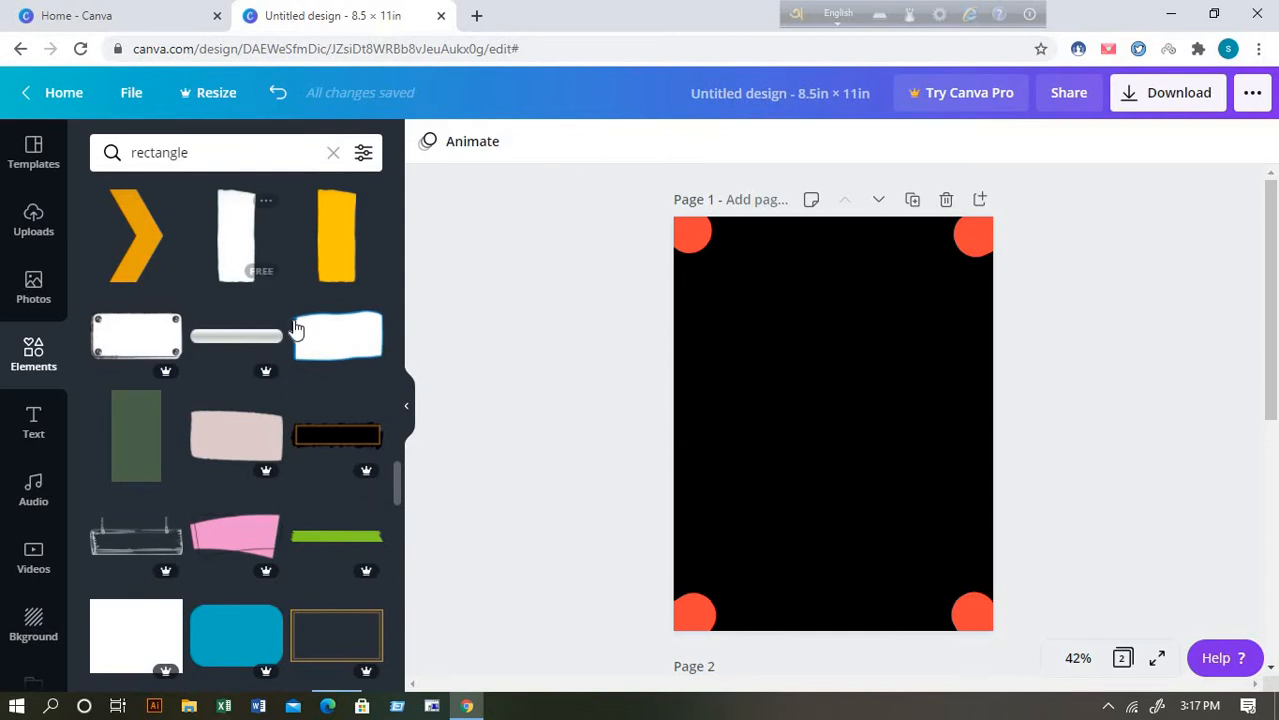
pyautogui.scroll(4, 298, 330)
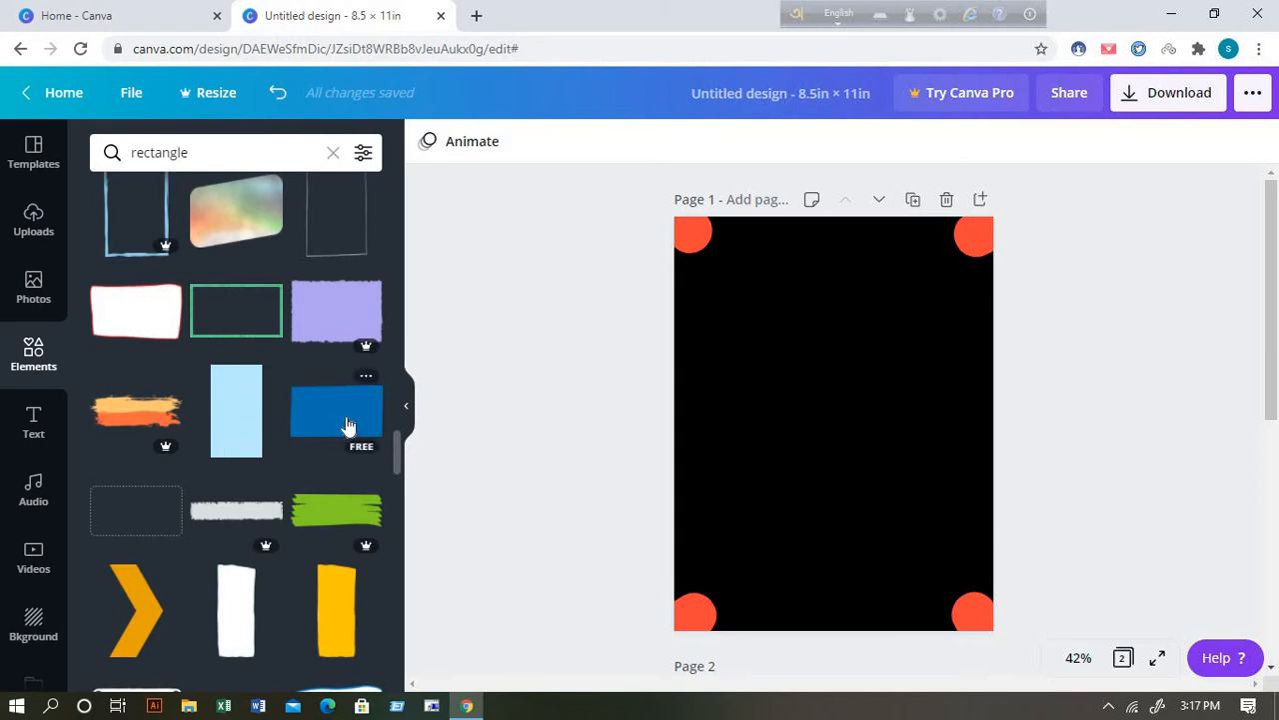
# Add the plain light-blue upright rectangle to page 1, duplicate it, and place one of the two partly over the page's right edge.
pyautogui.click(237, 406)
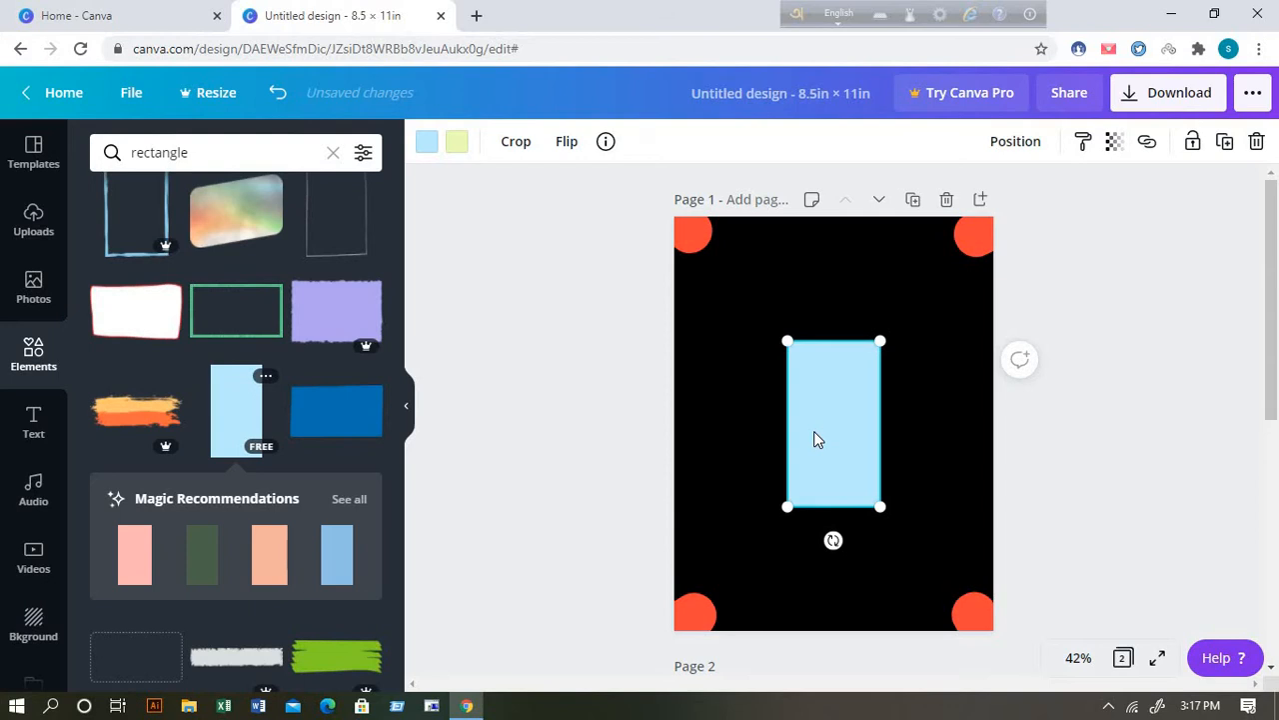
pyautogui.moveTo(815, 438); pyautogui.dragTo(797, 362)
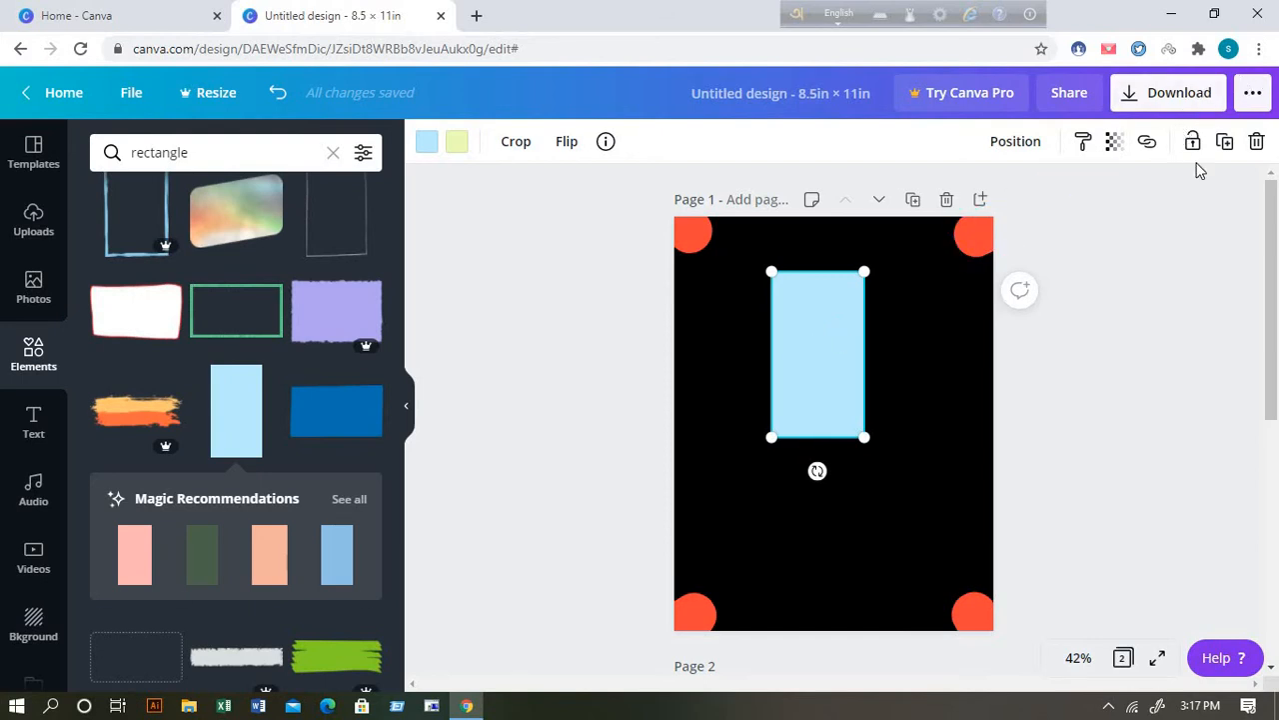
pyautogui.click(1225, 141)
pyautogui.moveTo(847, 387); pyautogui.dragTo(965, 391)
# Enlarge the other light-blue rectangle beyond the page height and shift it off the page's left edge, leaving a narrow strip along that side.
pyautogui.moveTo(767, 413); pyautogui.dragTo(736, 420)
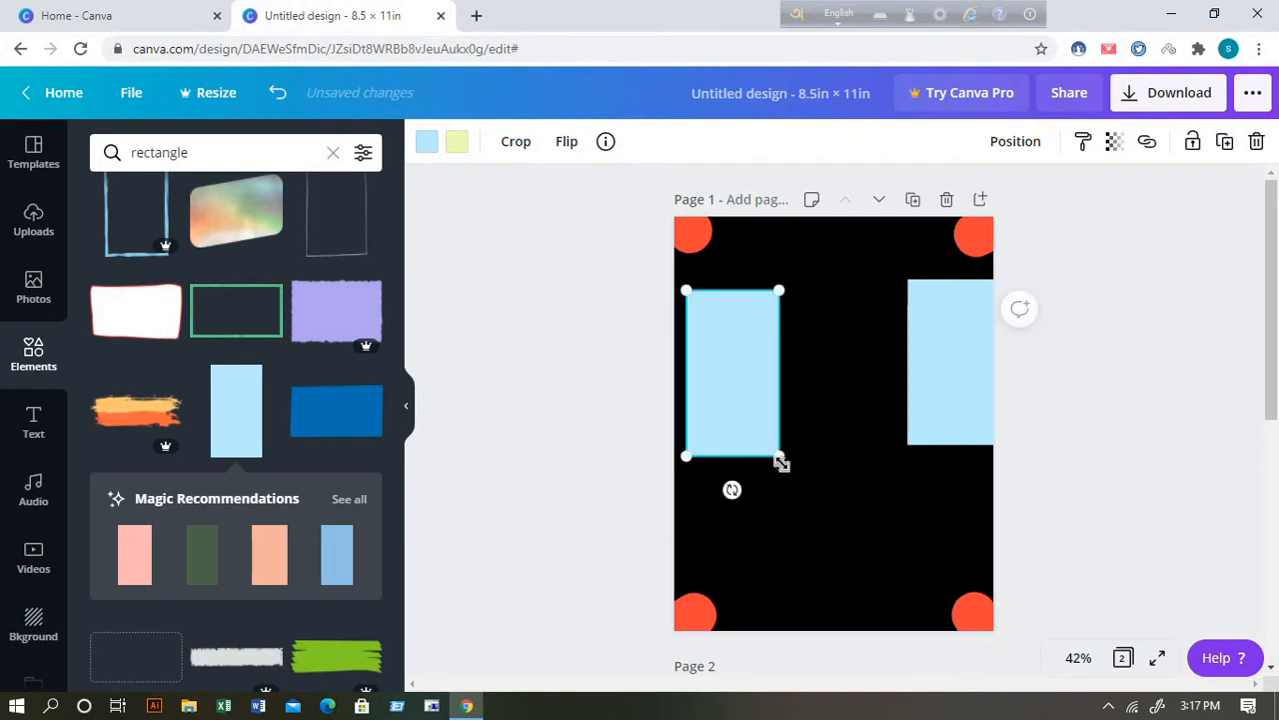
pyautogui.moveTo(781, 461); pyautogui.dragTo(947, 667)
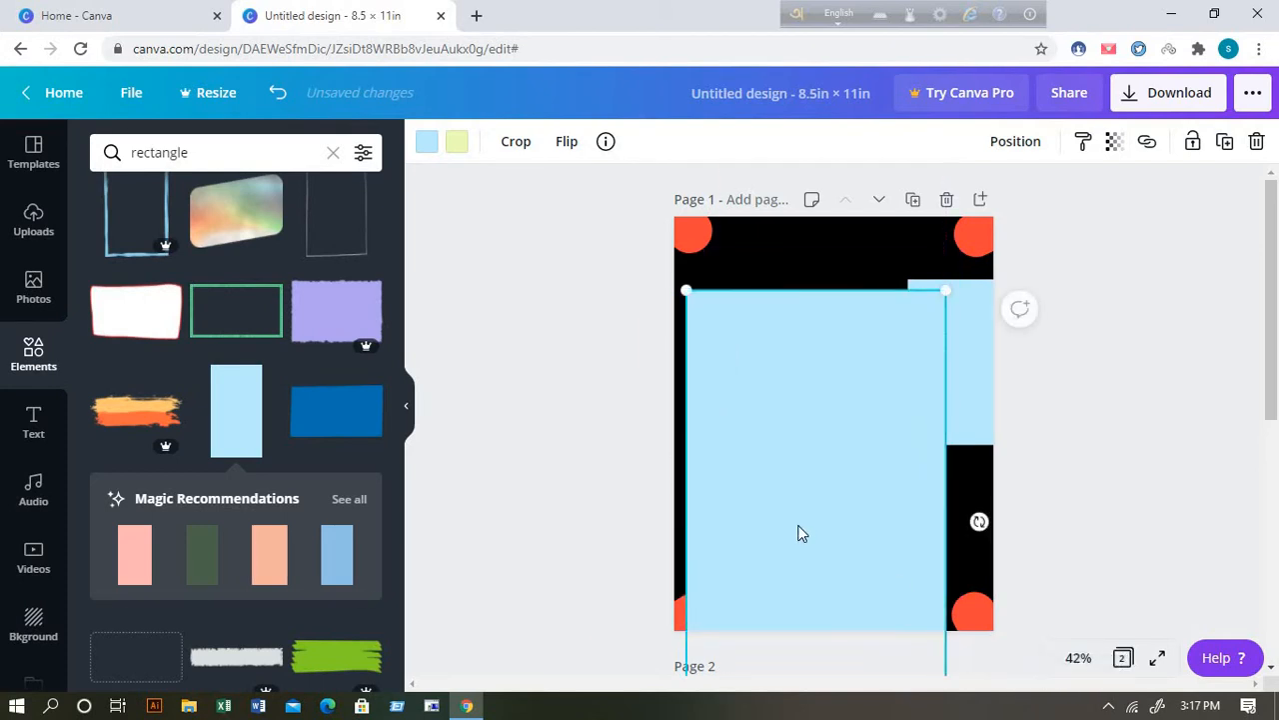
pyautogui.moveTo(797, 533); pyautogui.dragTo(539, 413)
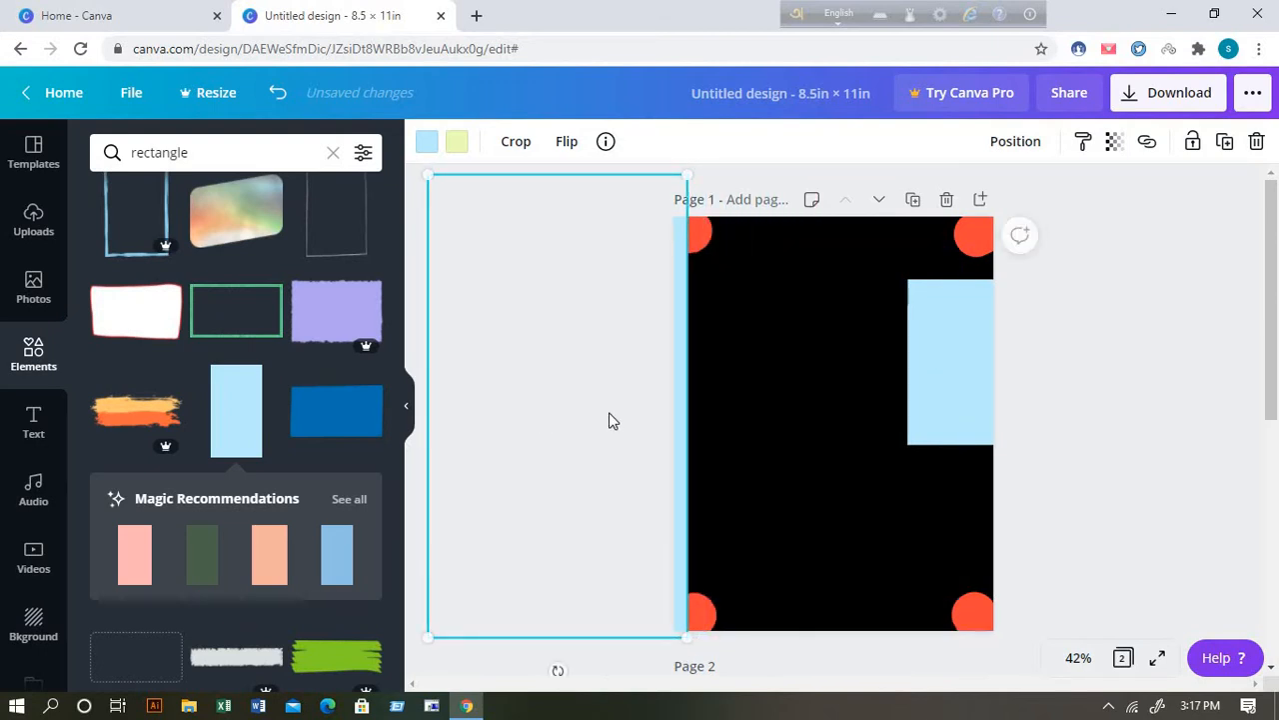
# Enlarge the second light-blue rectangle beyond the page height and shift it off the page's right edge, leaving a narrow full-height strip.
pyautogui.moveTo(920, 385); pyautogui.dragTo(852, 390)
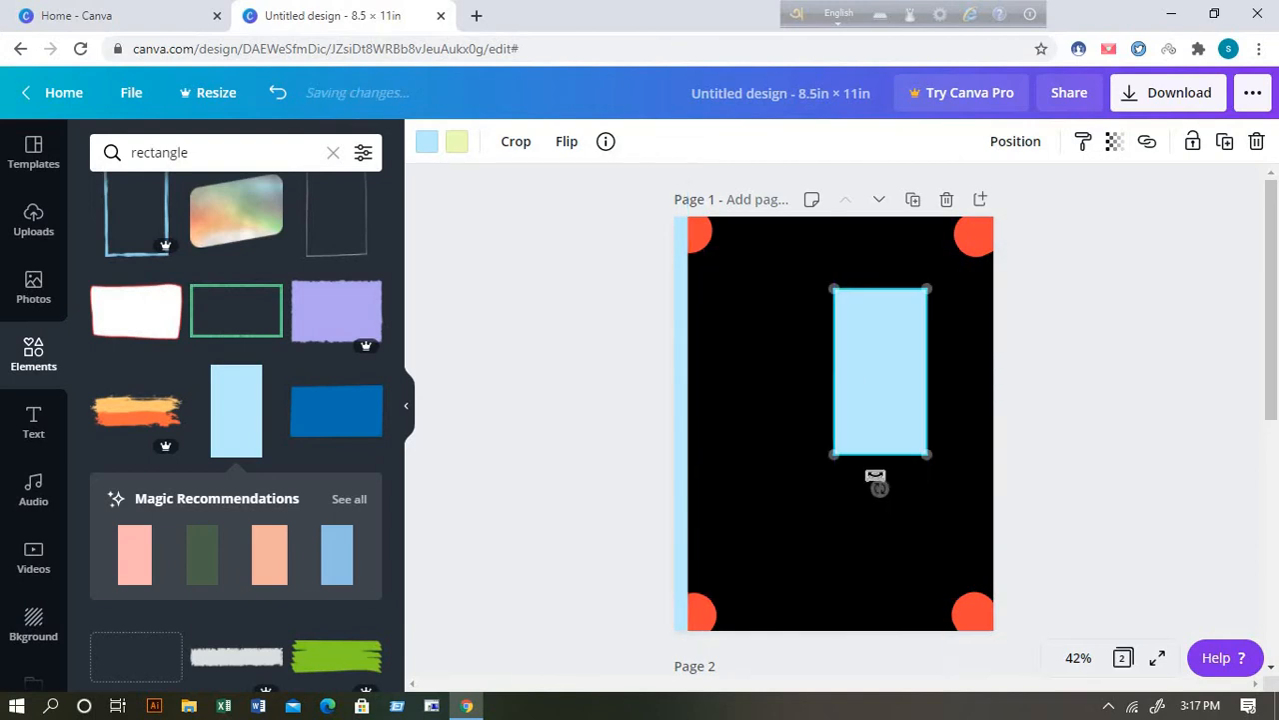
pyautogui.moveTo(922, 452); pyautogui.dragTo(1006, 693)
pyautogui.moveTo(905, 507); pyautogui.dragTo(1079, 452)
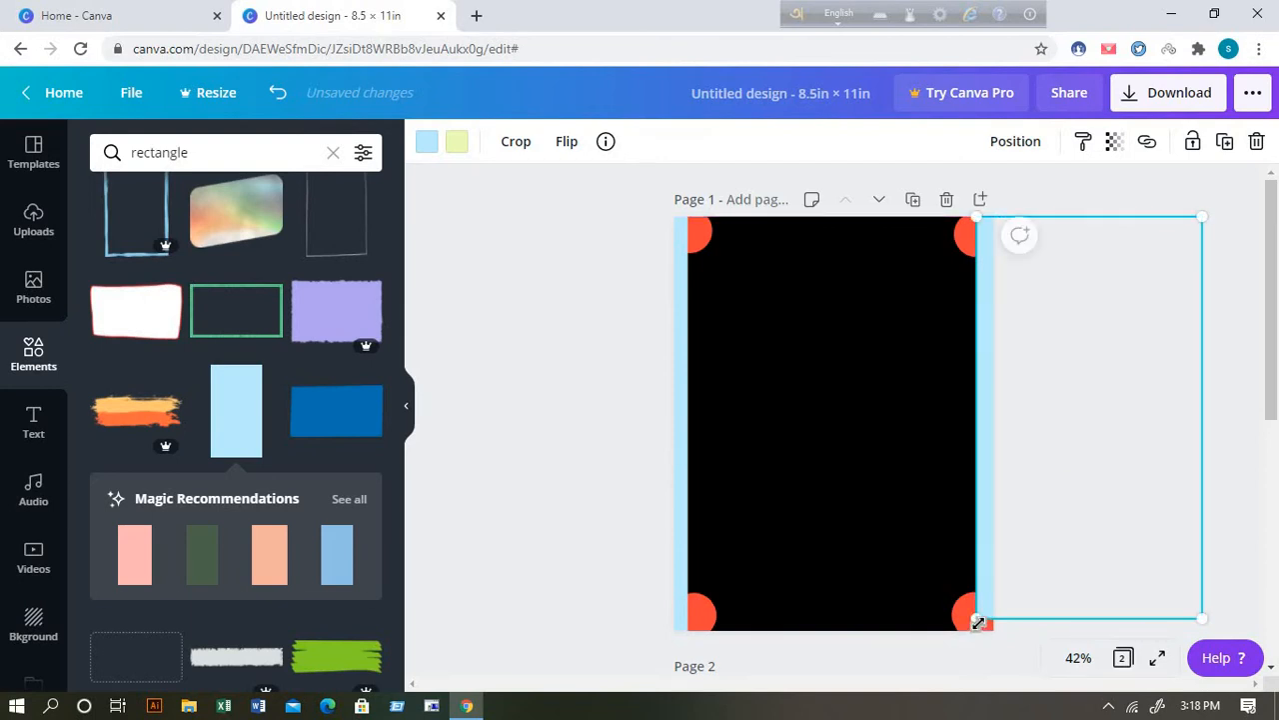
pyautogui.moveTo(981, 626); pyautogui.dragTo(961, 659)
pyautogui.moveTo(1063, 536); pyautogui.dragTo(1082, 535)
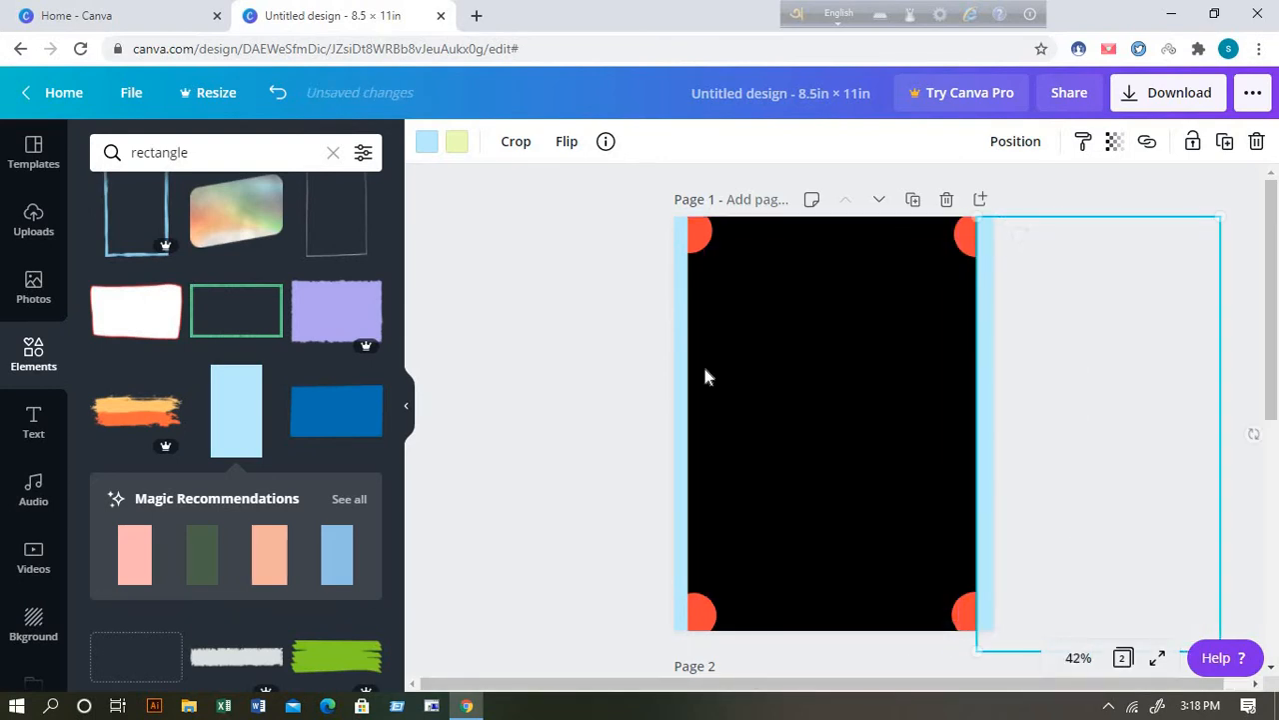
# Duplicate the right-hand strip's rectangle, turn the copy horizontal and place it above page 1 so only a thin strip covers the top edge.
pyautogui.click(761, 358)
pyautogui.click(982, 418)
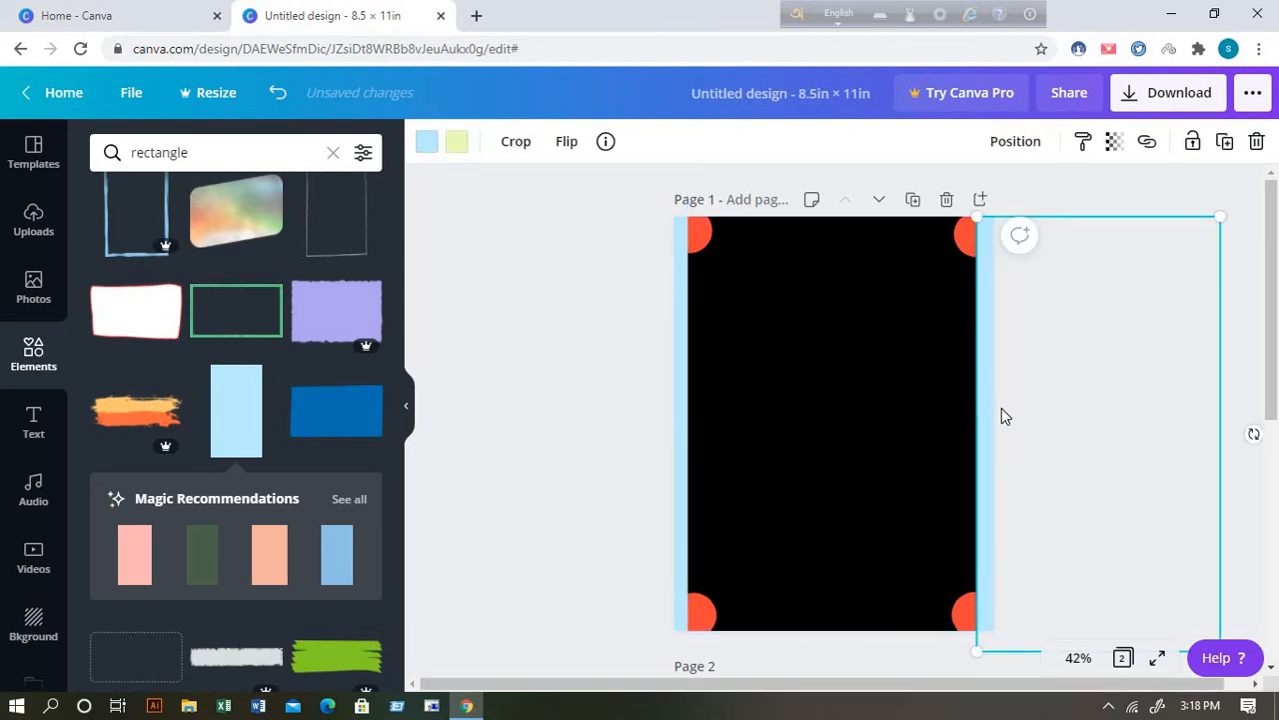
pyautogui.click(1226, 145)
pyautogui.moveTo(1099, 386); pyautogui.dragTo(914, 266)
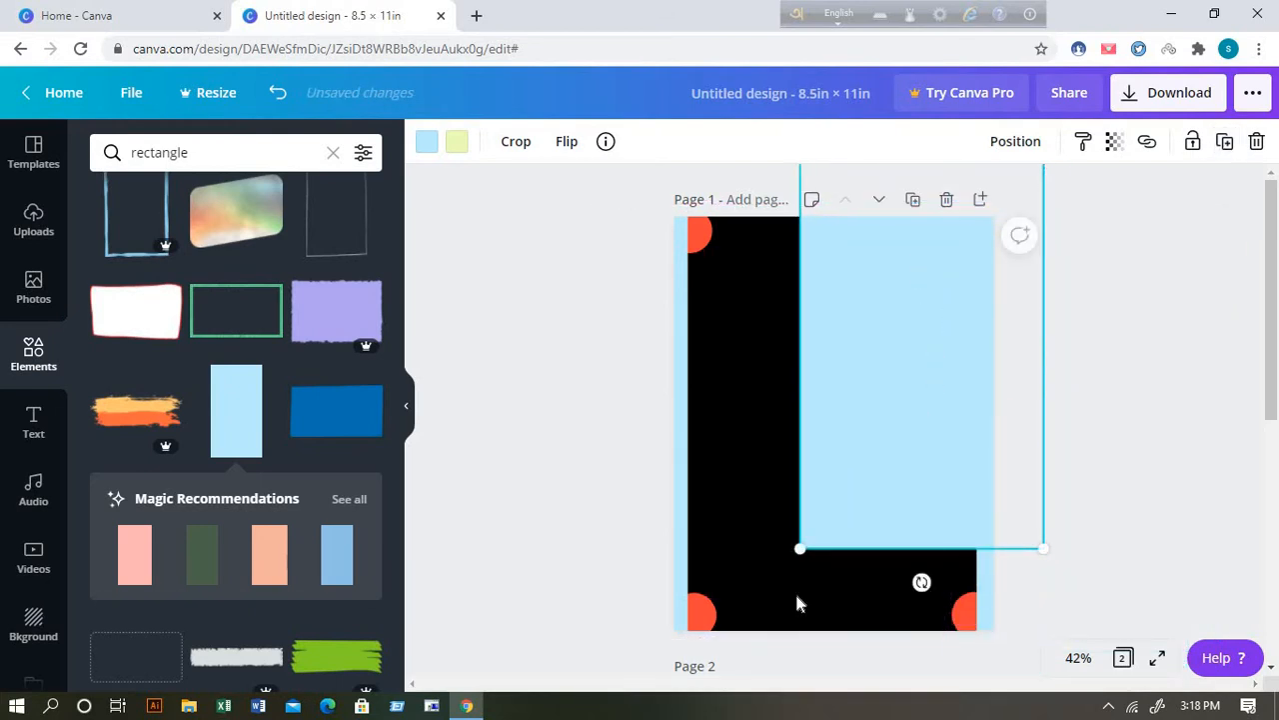
pyautogui.moveTo(920, 581); pyautogui.dragTo(803, 138)
pyautogui.click(1092, 271)
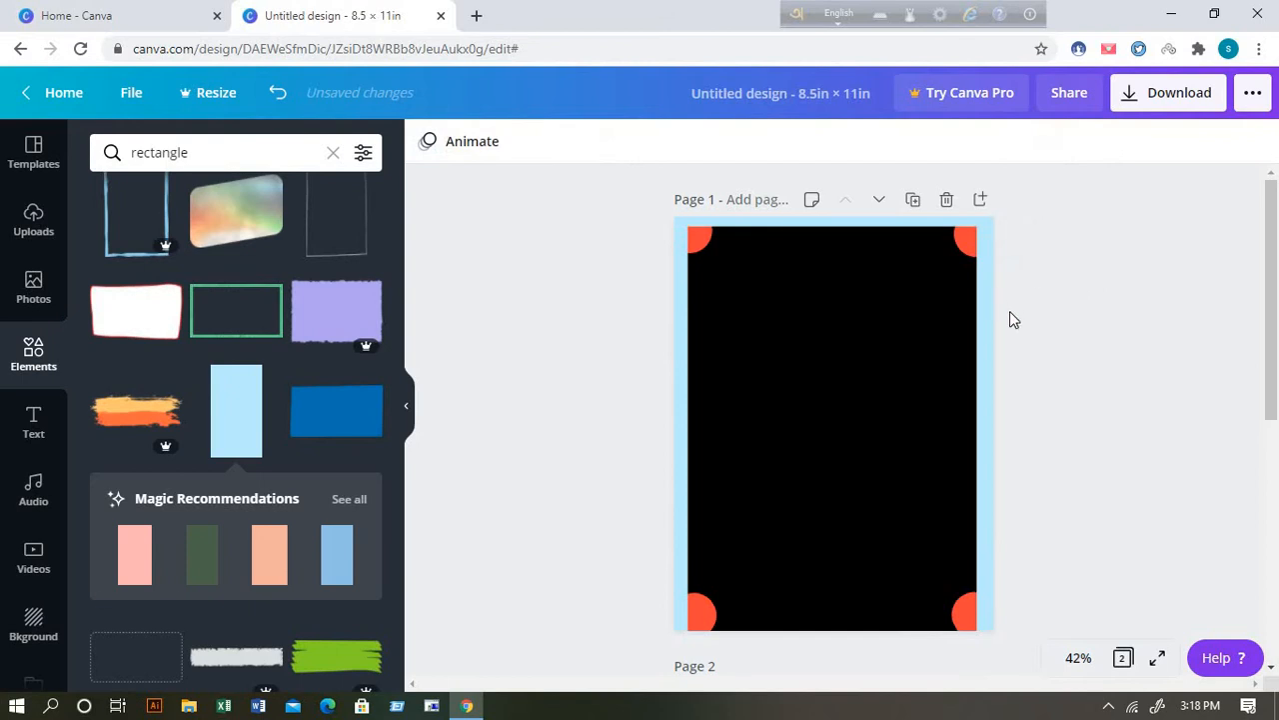
# Duplicate the right-hand strip's rectangle again, turn the copy horizontal and place it as a thin strip along page 1's bottom edge.
pyautogui.click(985, 340)
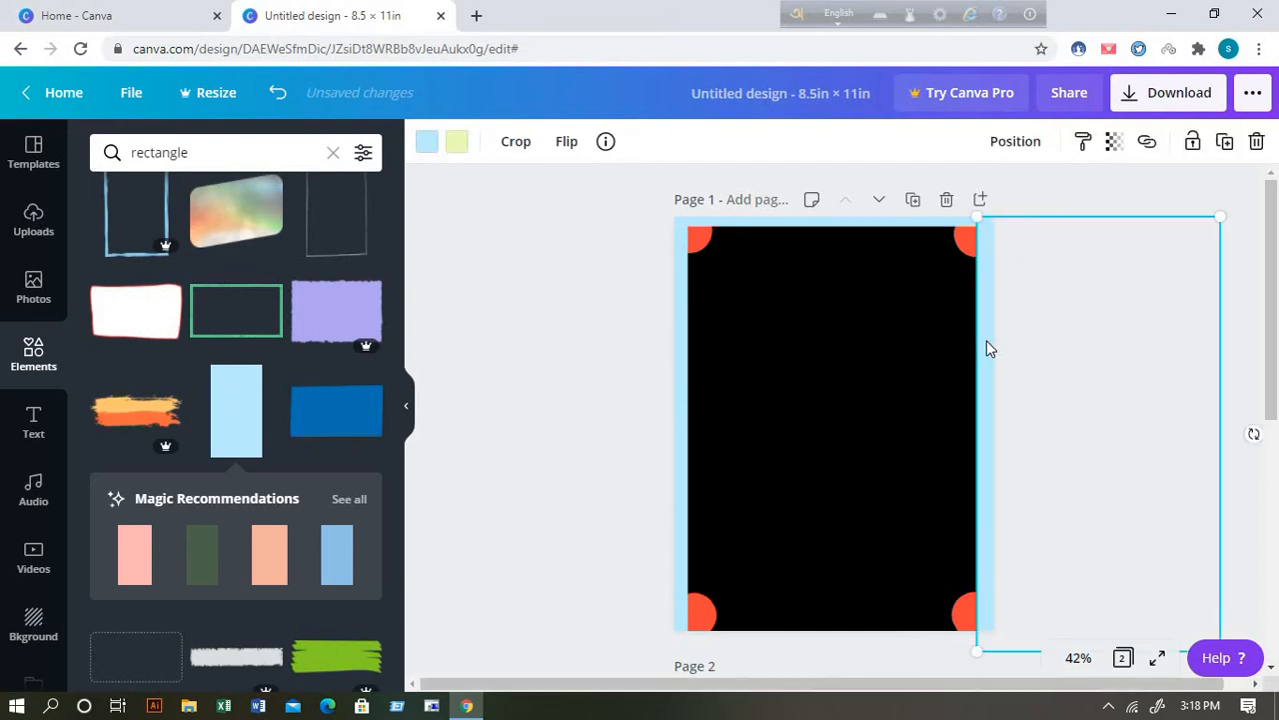
pyautogui.click(1224, 141)
pyautogui.moveTo(919, 443); pyautogui.dragTo(782, 343)
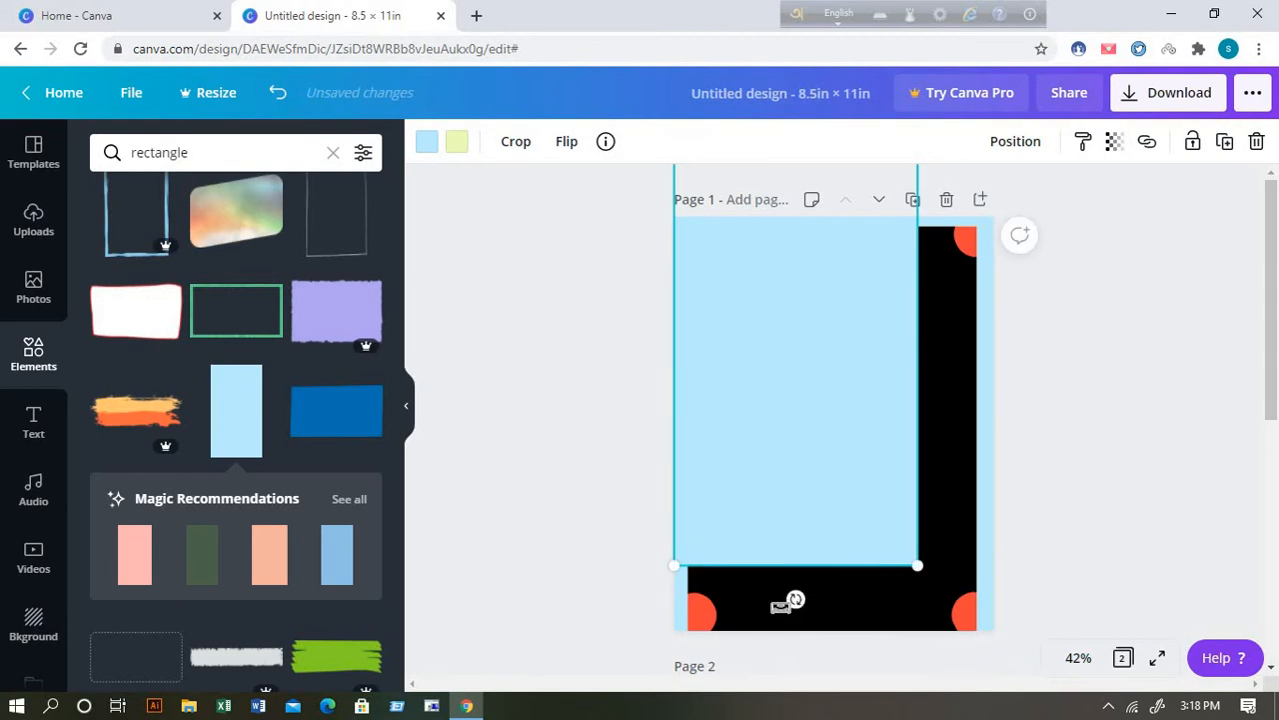
pyautogui.moveTo(795, 600); pyautogui.dragTo(639, 339)
pyautogui.moveTo(854, 402); pyautogui.dragTo(887, 662)
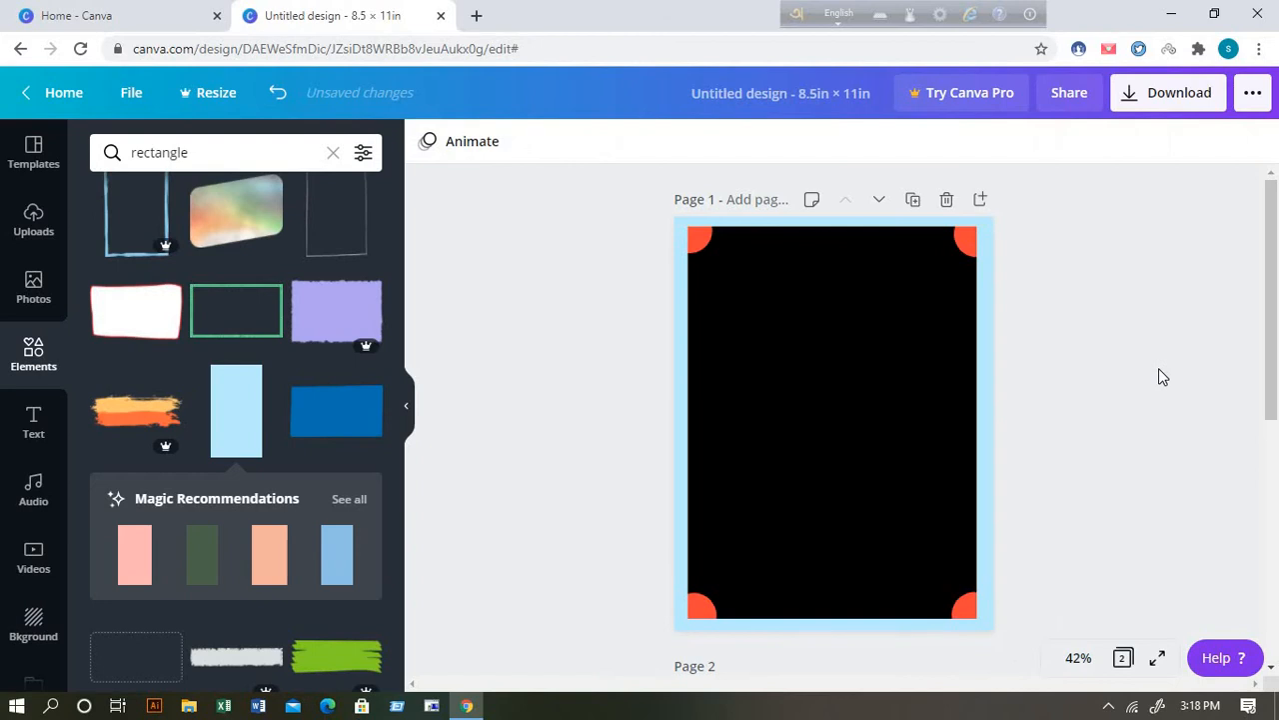
# Recolour the left border strip from the default colours to white.
pyautogui.click(680, 389)
pyautogui.click(429, 146)
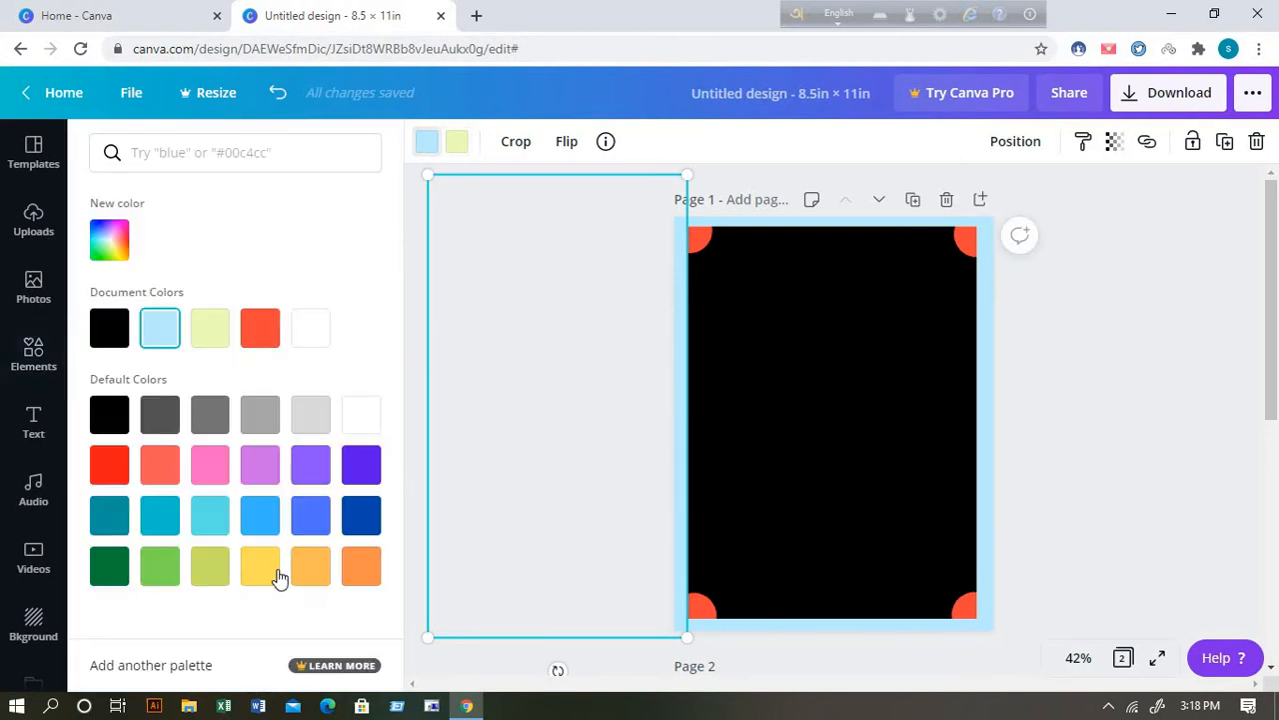
pyautogui.click(359, 430)
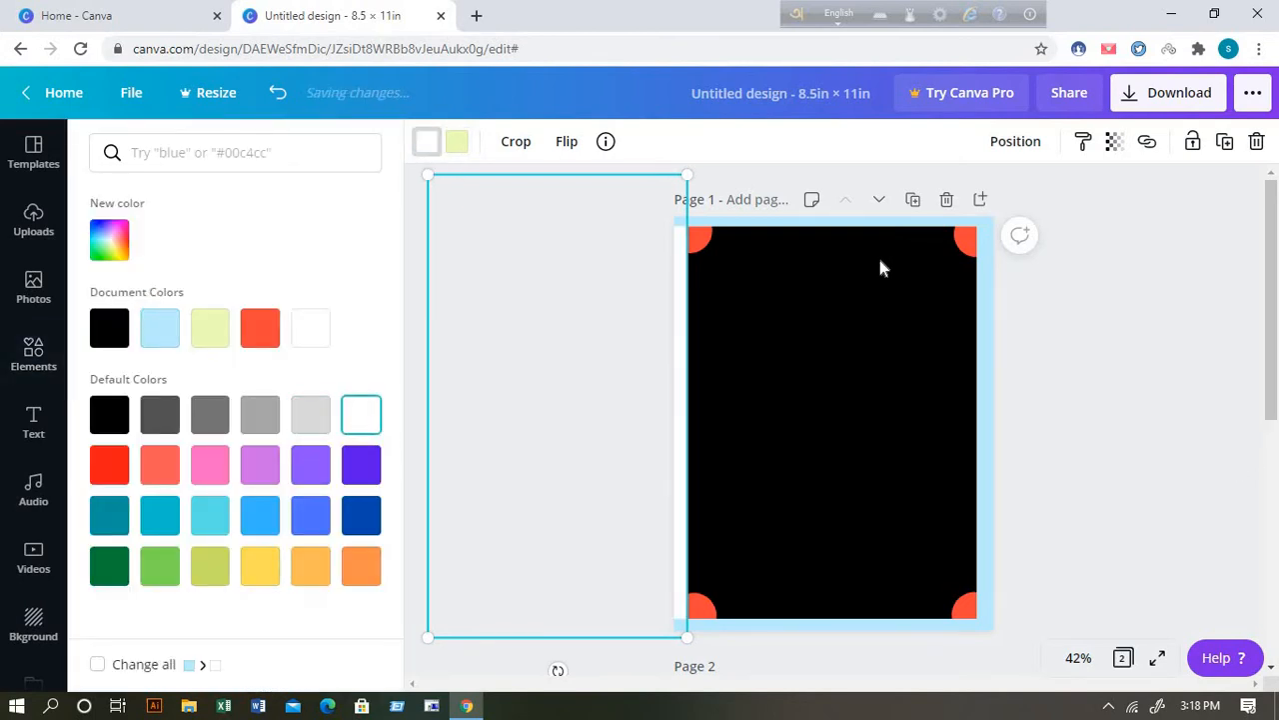
# Set the second colour of the top border strip to white.
pyautogui.click(889, 225)
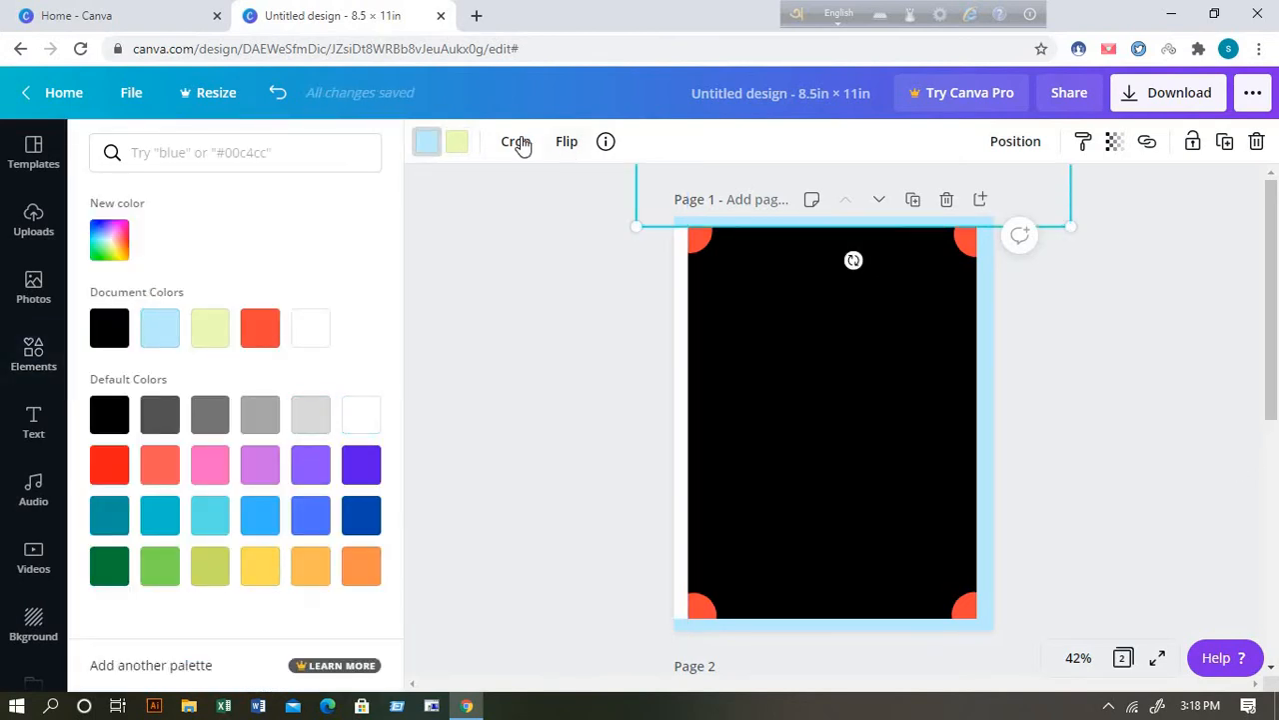
pyautogui.click(430, 148)
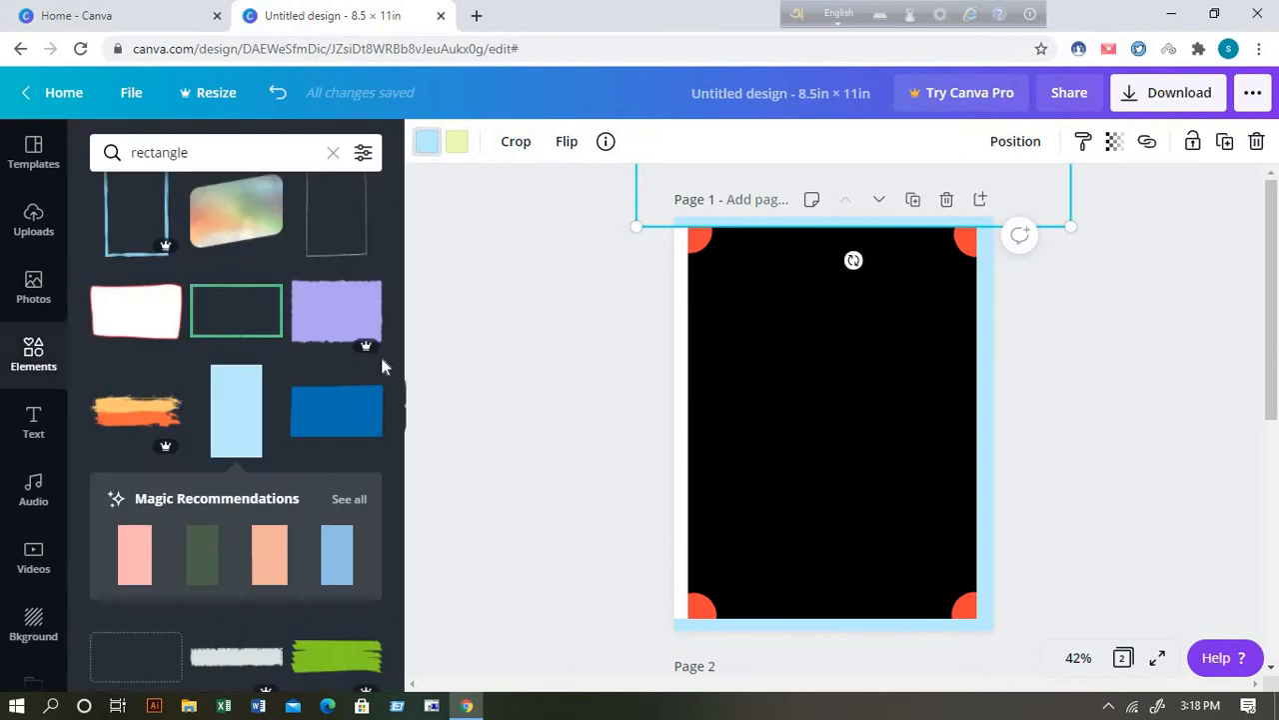
pyautogui.click(457, 145)
pyautogui.click(366, 430)
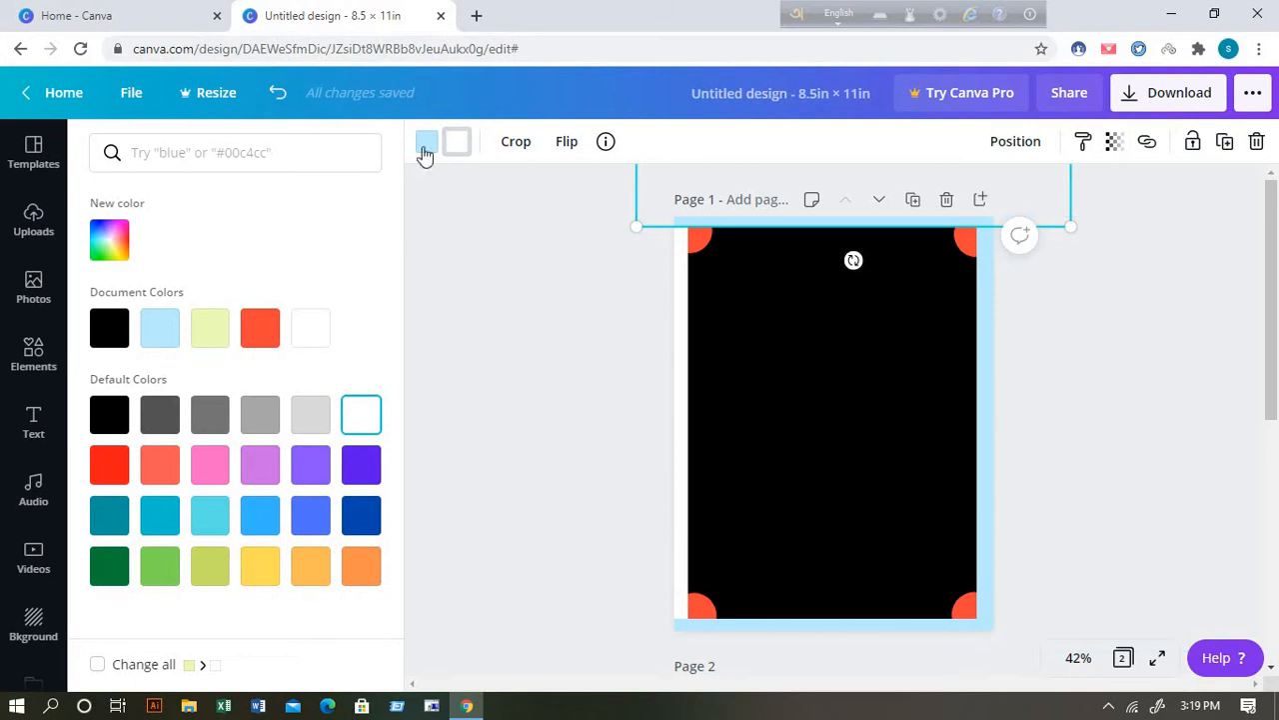
# Set the first colour of the right border strip on page 1 to white from the default colours.
pyautogui.click(982, 317)
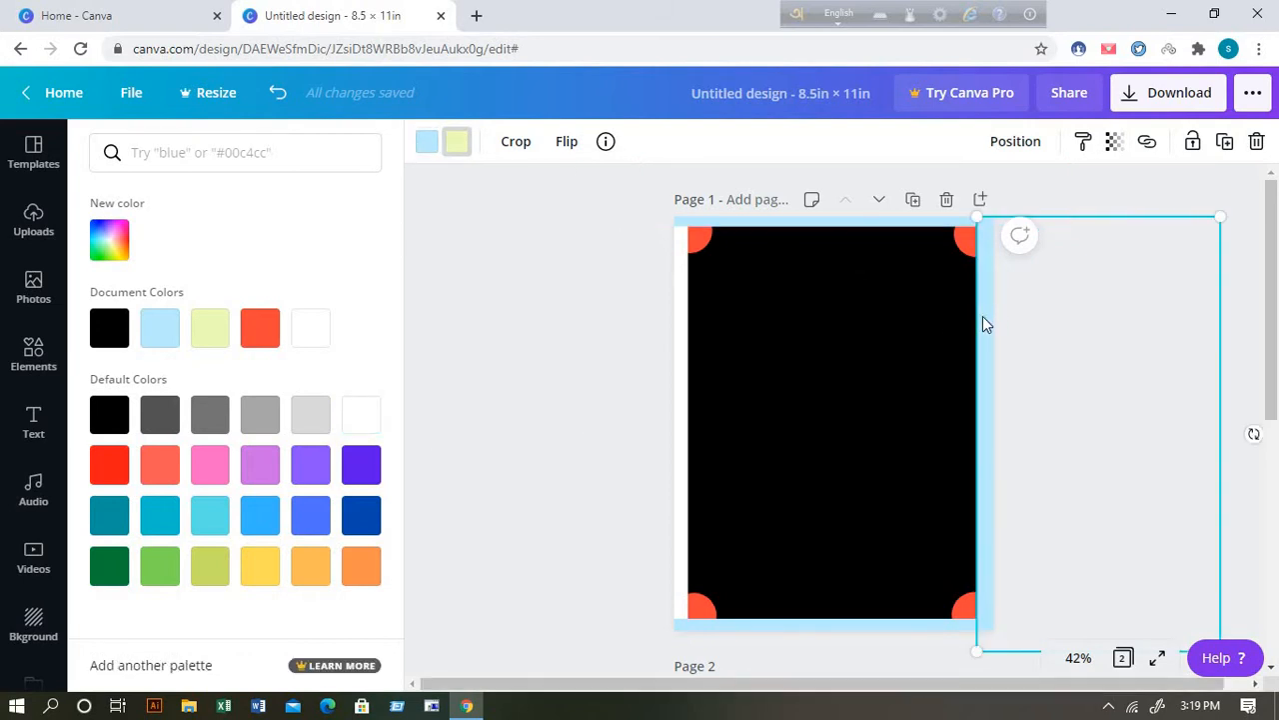
pyautogui.click(457, 144)
pyautogui.click(459, 145)
pyautogui.click(434, 148)
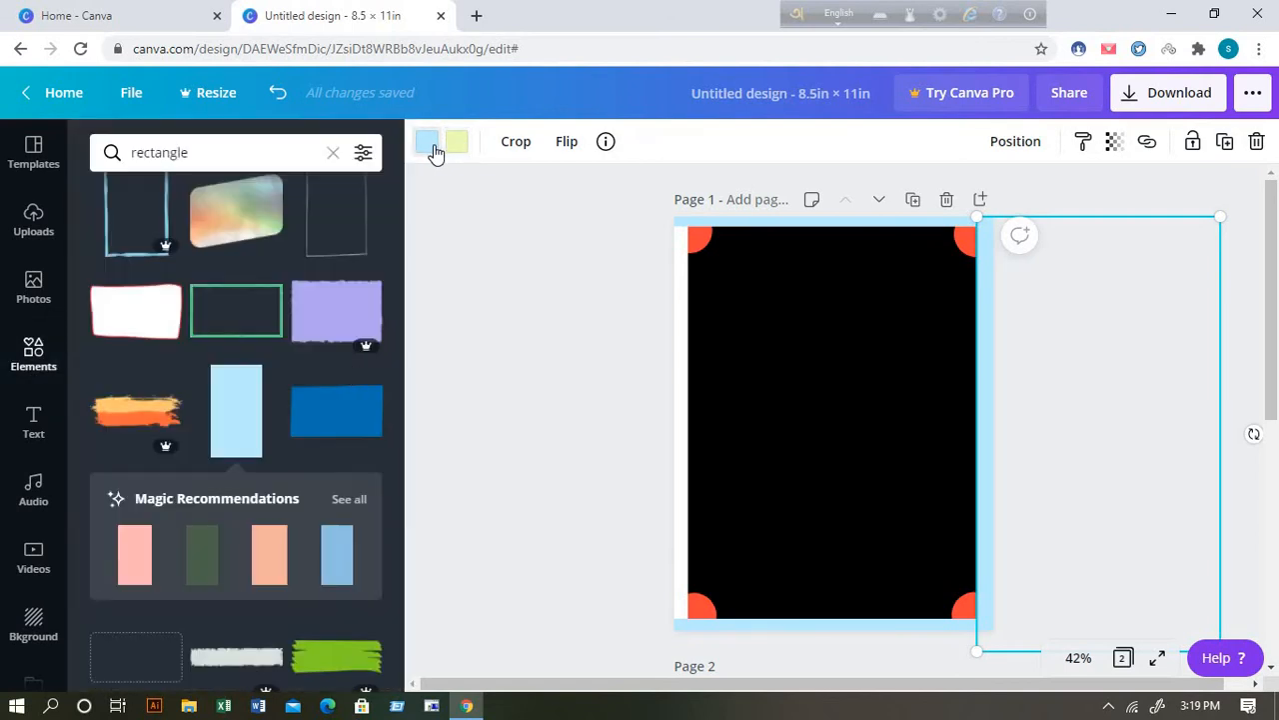
pyautogui.click(428, 145)
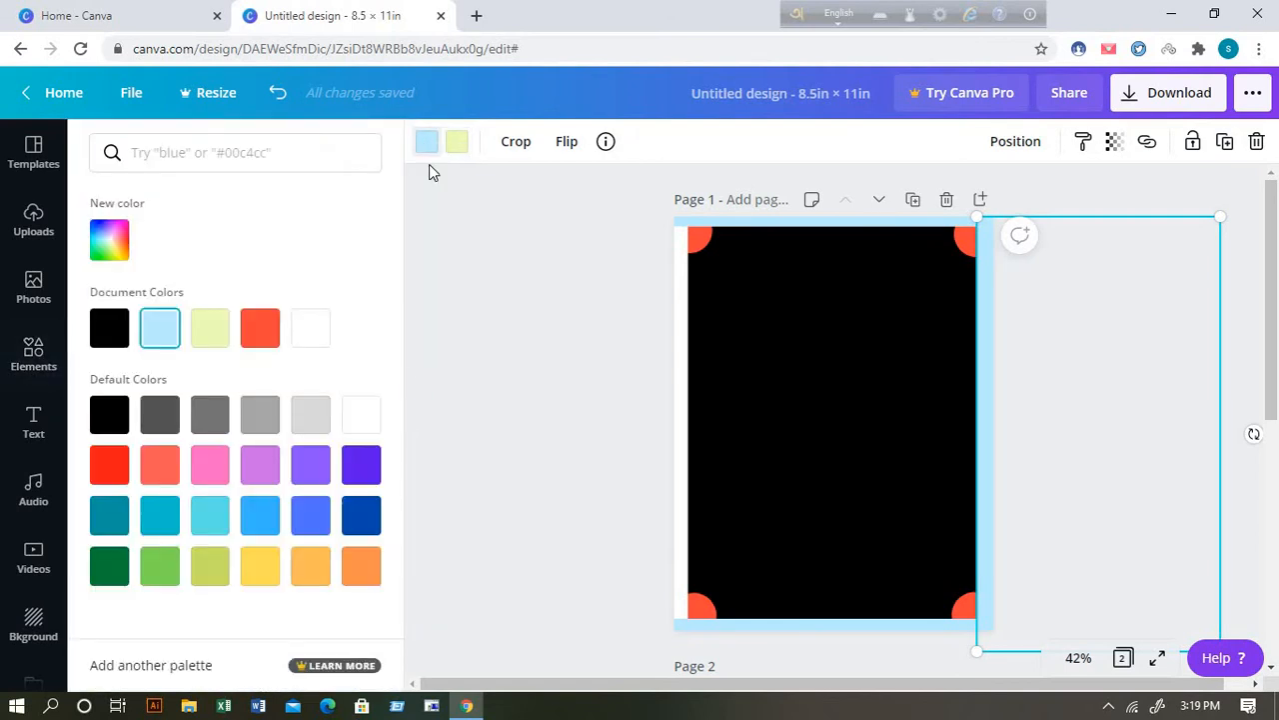
pyautogui.click(361, 416)
pyautogui.press('Escape')
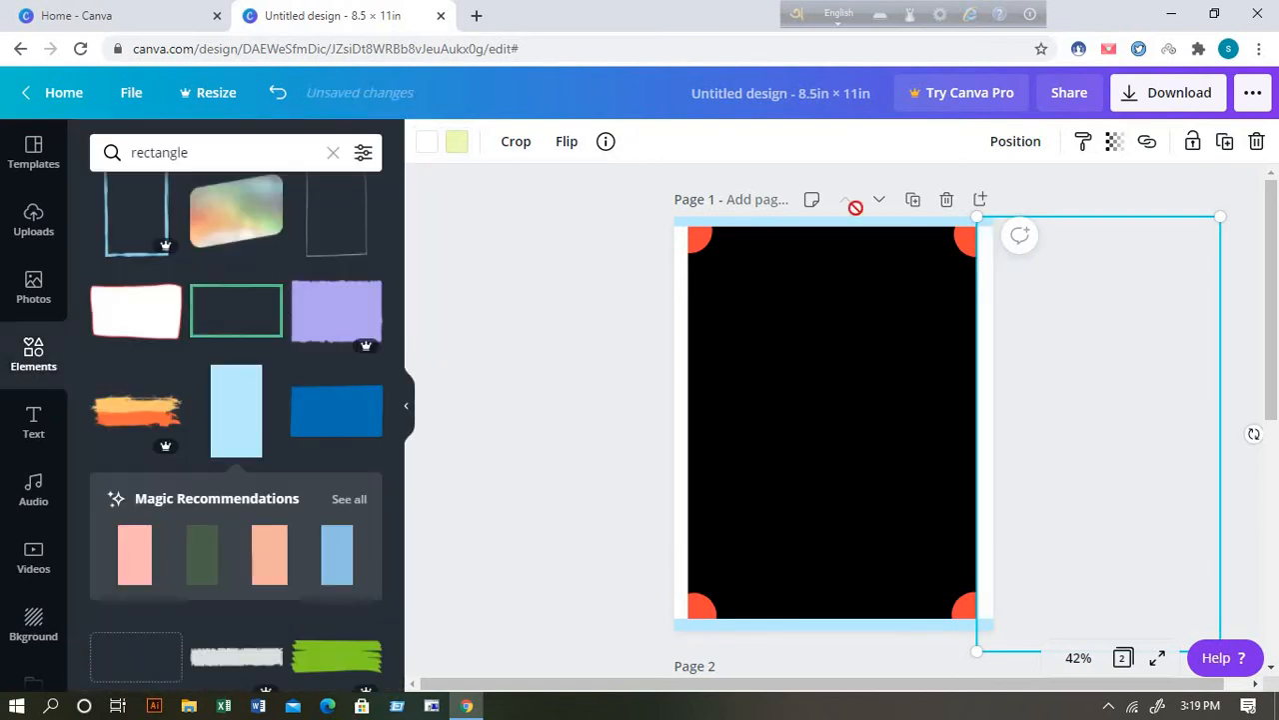
# Set the first colour of the top border strip to white from the default colours.
pyautogui.click(853, 230)
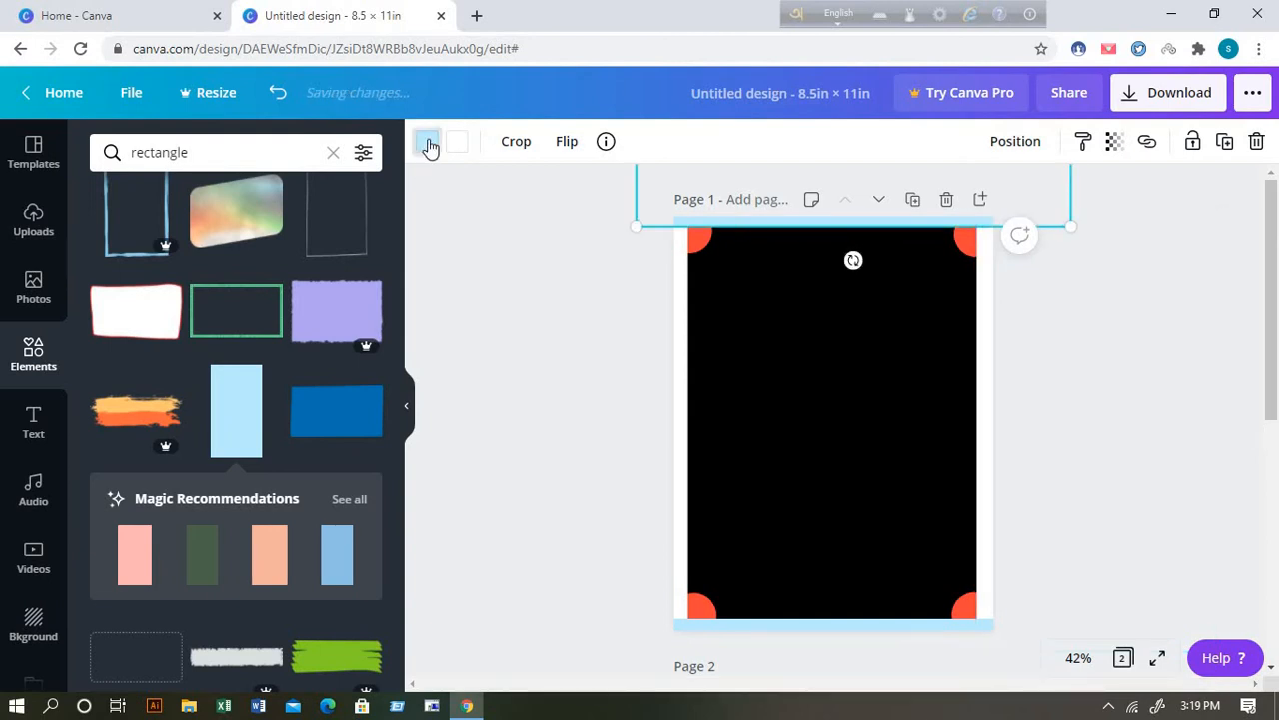
pyautogui.click(427, 143)
pyautogui.click(361, 416)
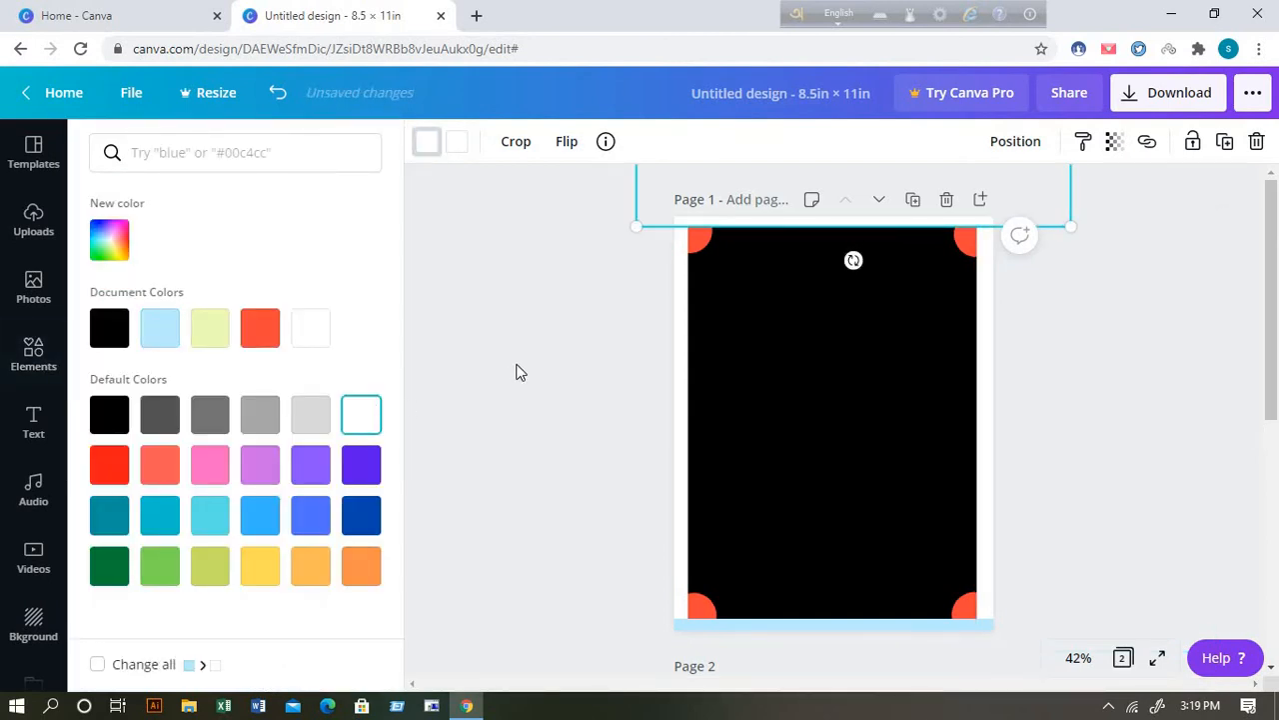
pyautogui.press('Escape')
# Set the second colour of the bottom border strip on page 1 to white from the default colours.
pyautogui.click(879, 623)
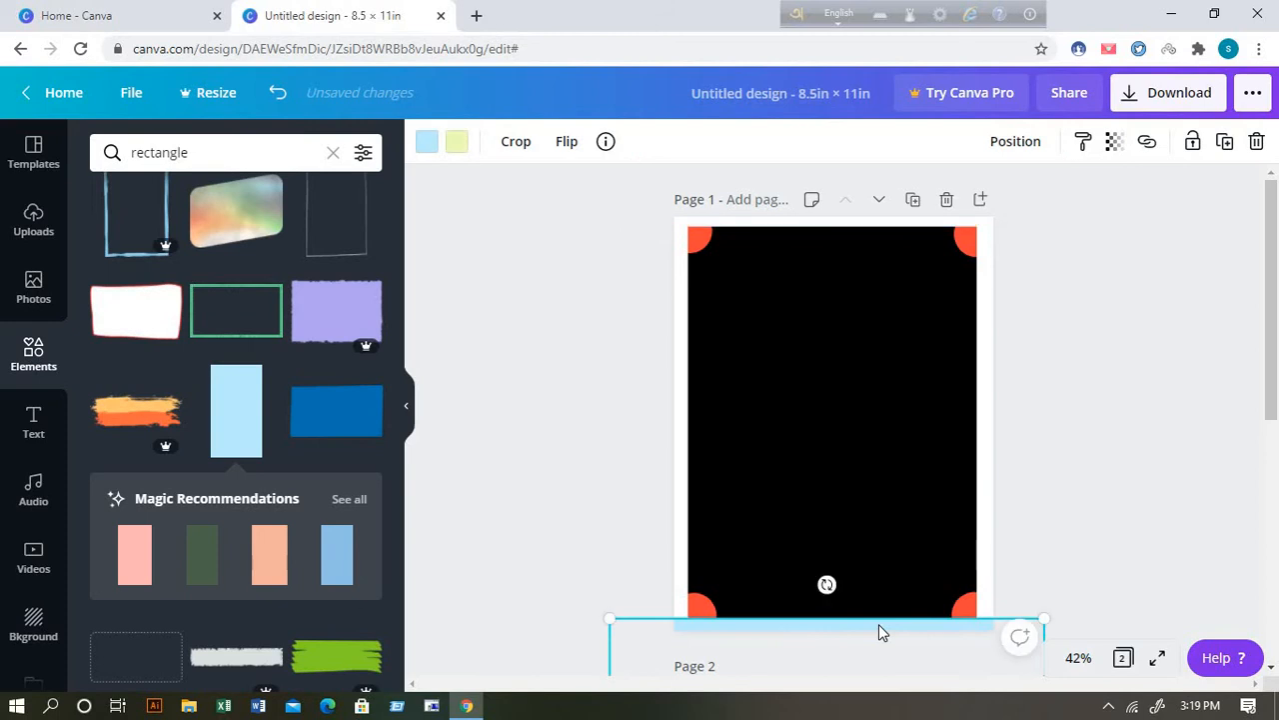
pyautogui.click(457, 143)
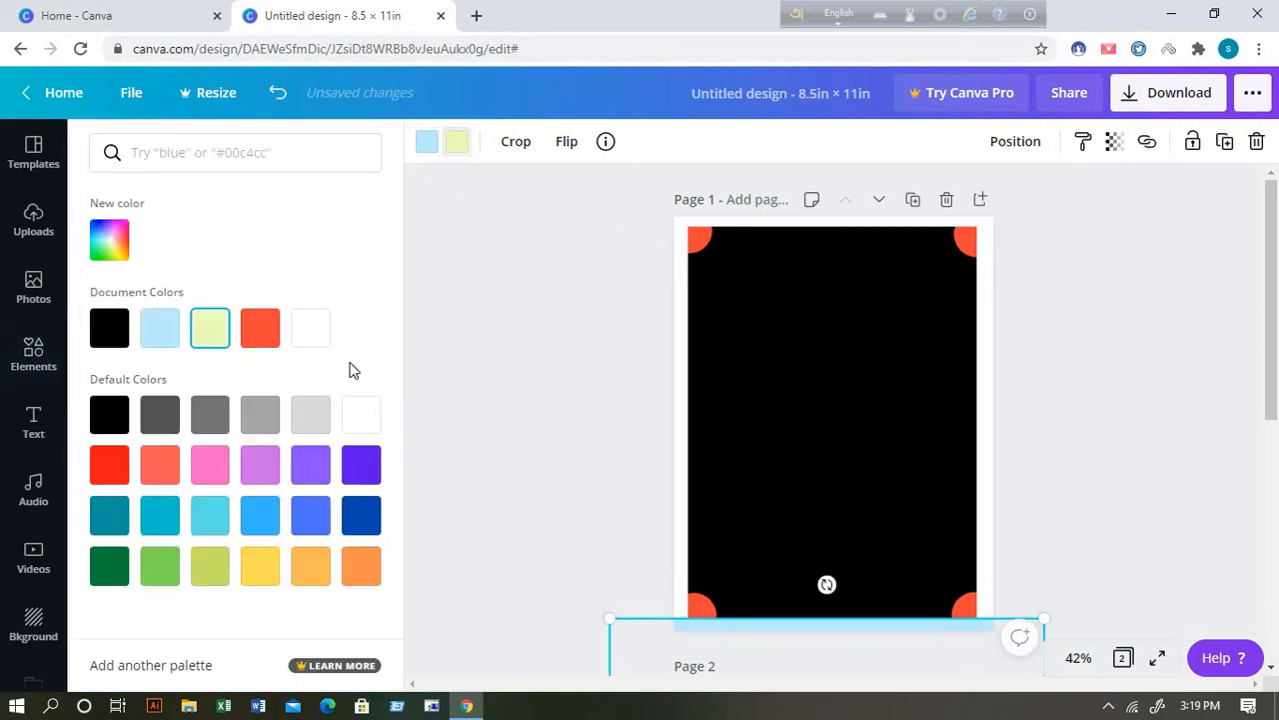
pyautogui.click(360, 416)
pyautogui.press('Escape')
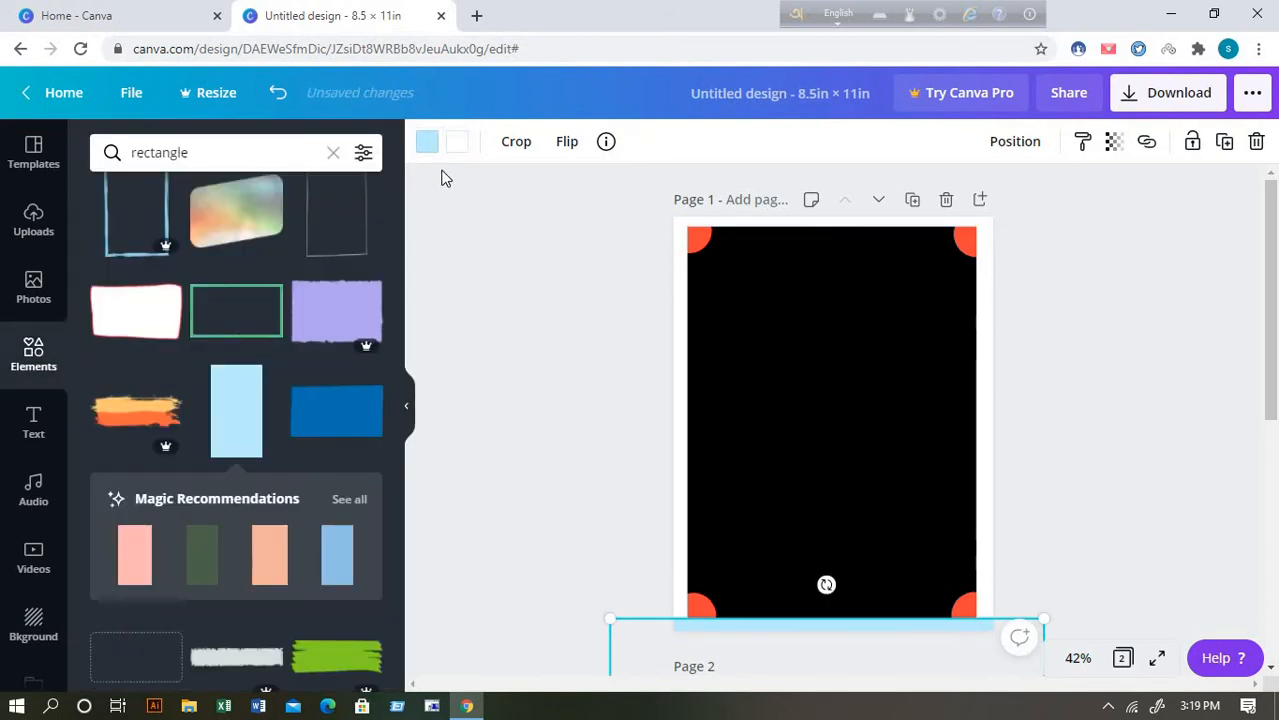
pyautogui.click(457, 141)
pyautogui.click(360, 418)
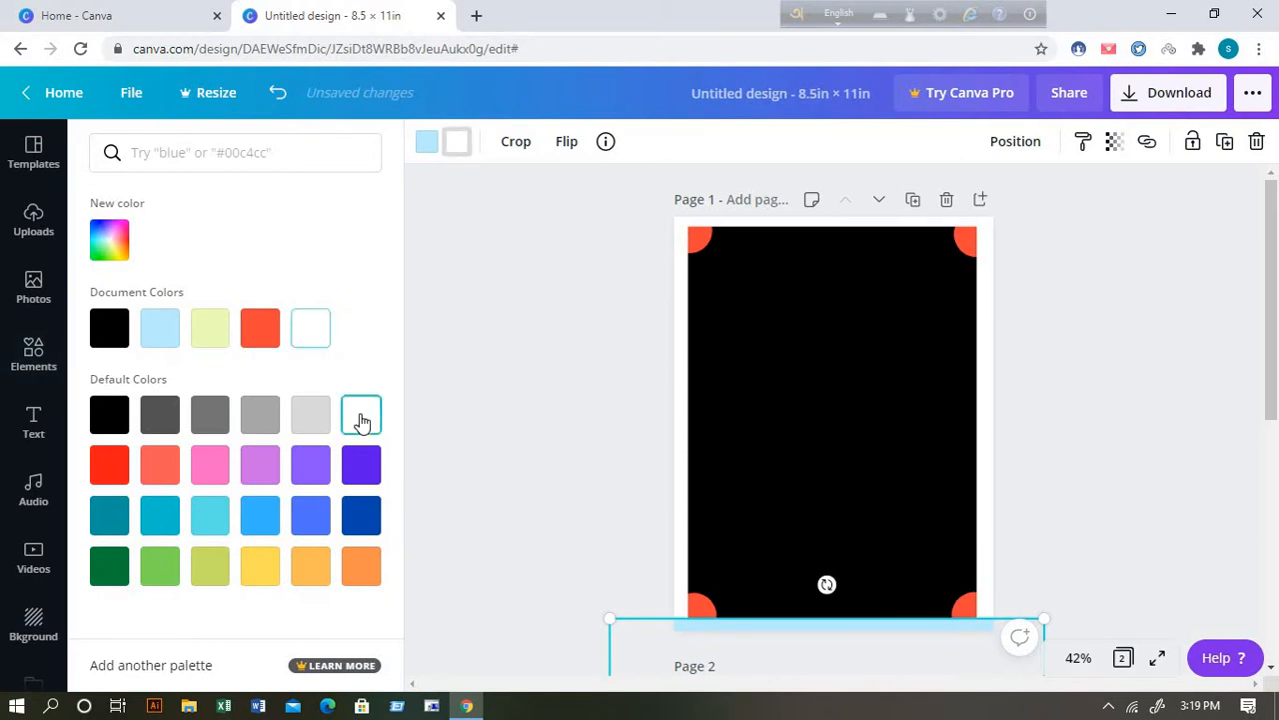
pyautogui.press('Escape')
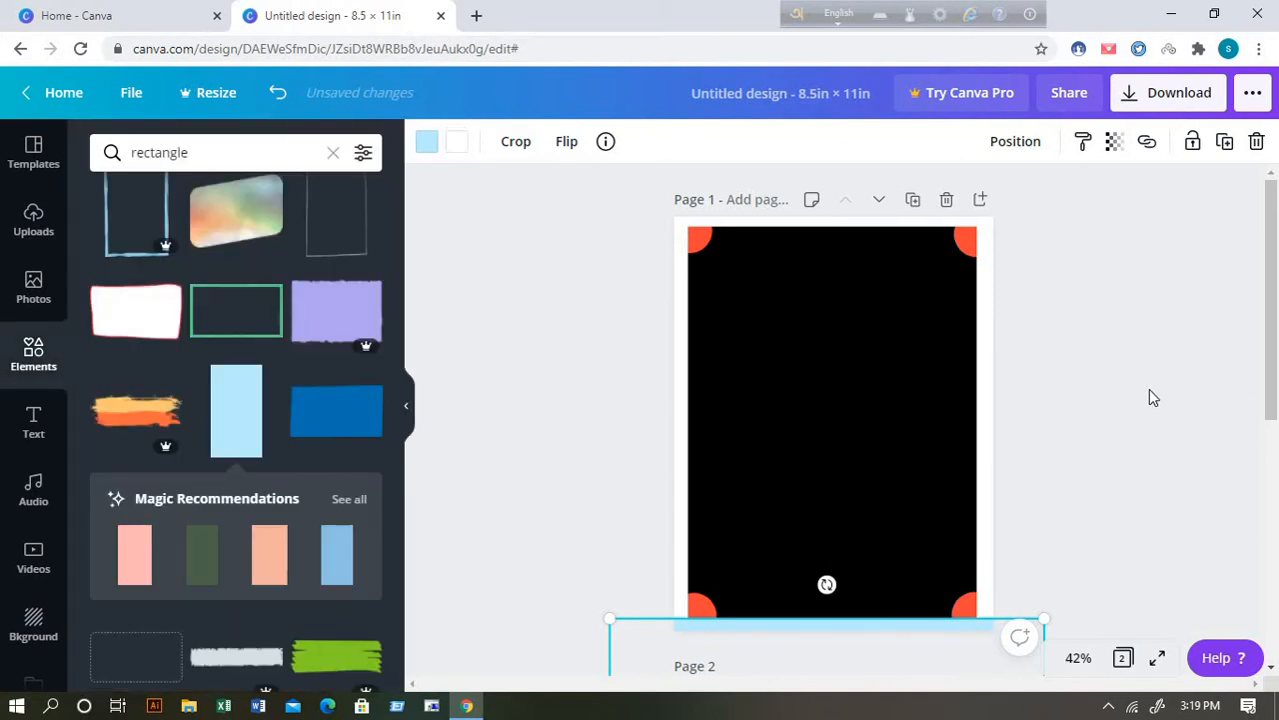
# Reapply white to the bottom border strip's second colour, using the default and document colours.
pyautogui.click(1023, 429)
pyautogui.scroll(-2, 867, 538)
pyautogui.click(867, 527)
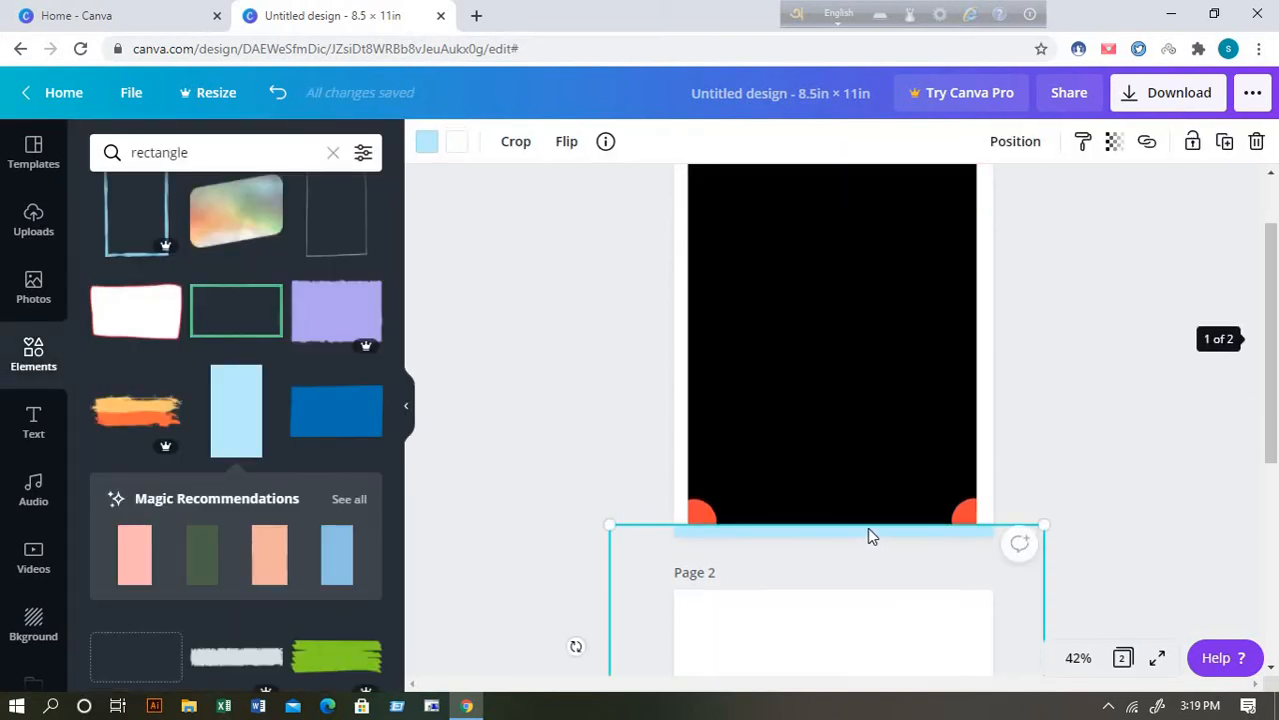
pyautogui.click(457, 143)
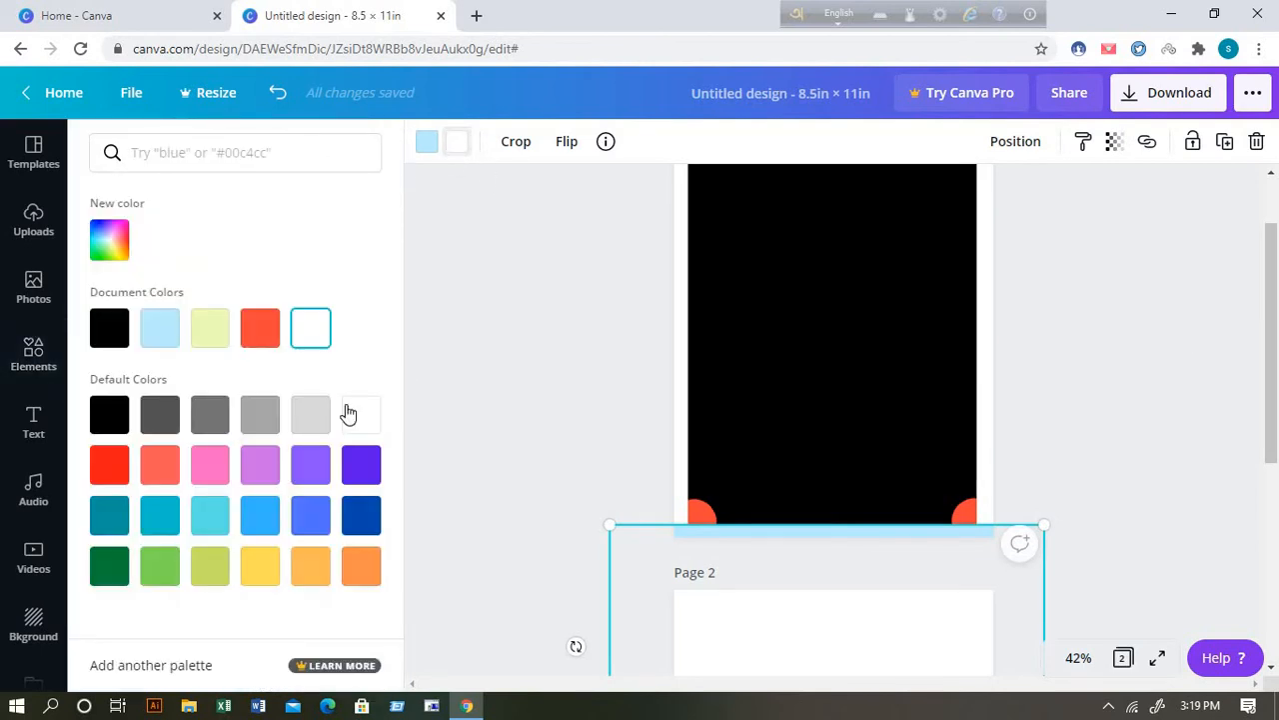
pyautogui.click(349, 413)
pyautogui.click(312, 343)
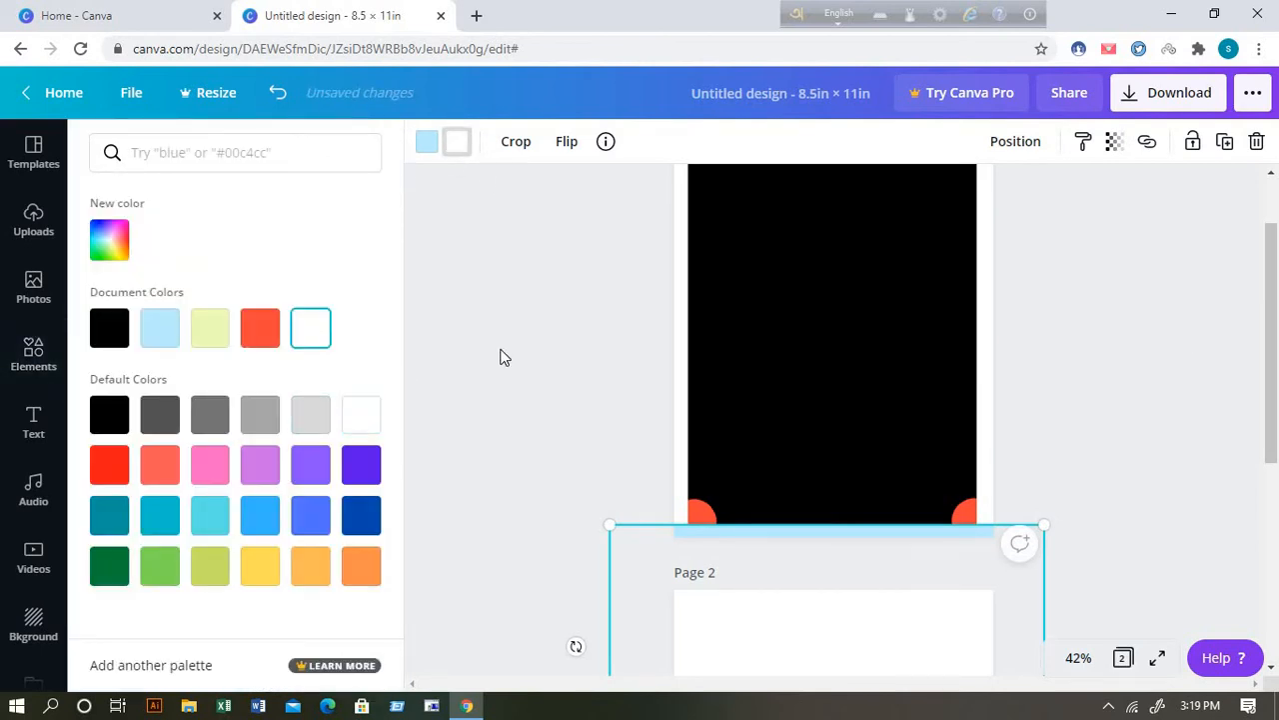
pyautogui.click(600, 400)
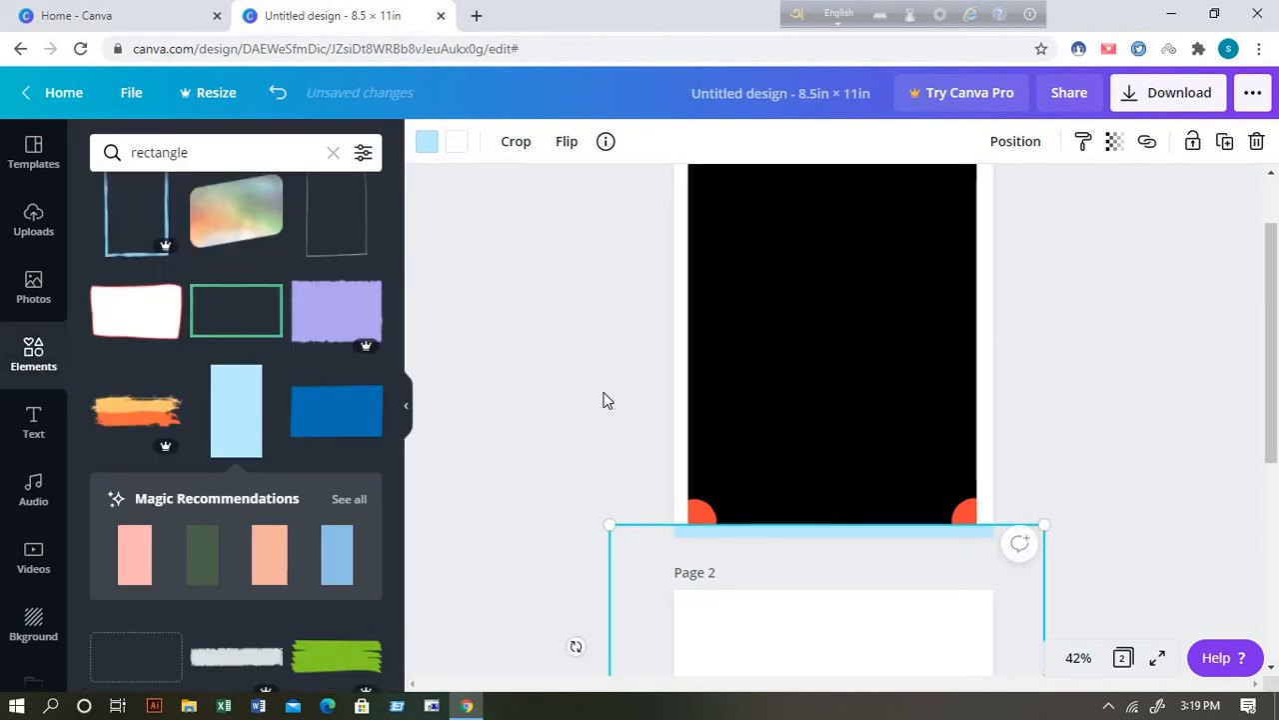
pyautogui.click(943, 527)
pyautogui.scroll(-1, 1062, 476)
pyautogui.scroll(-3, 1040, 480)
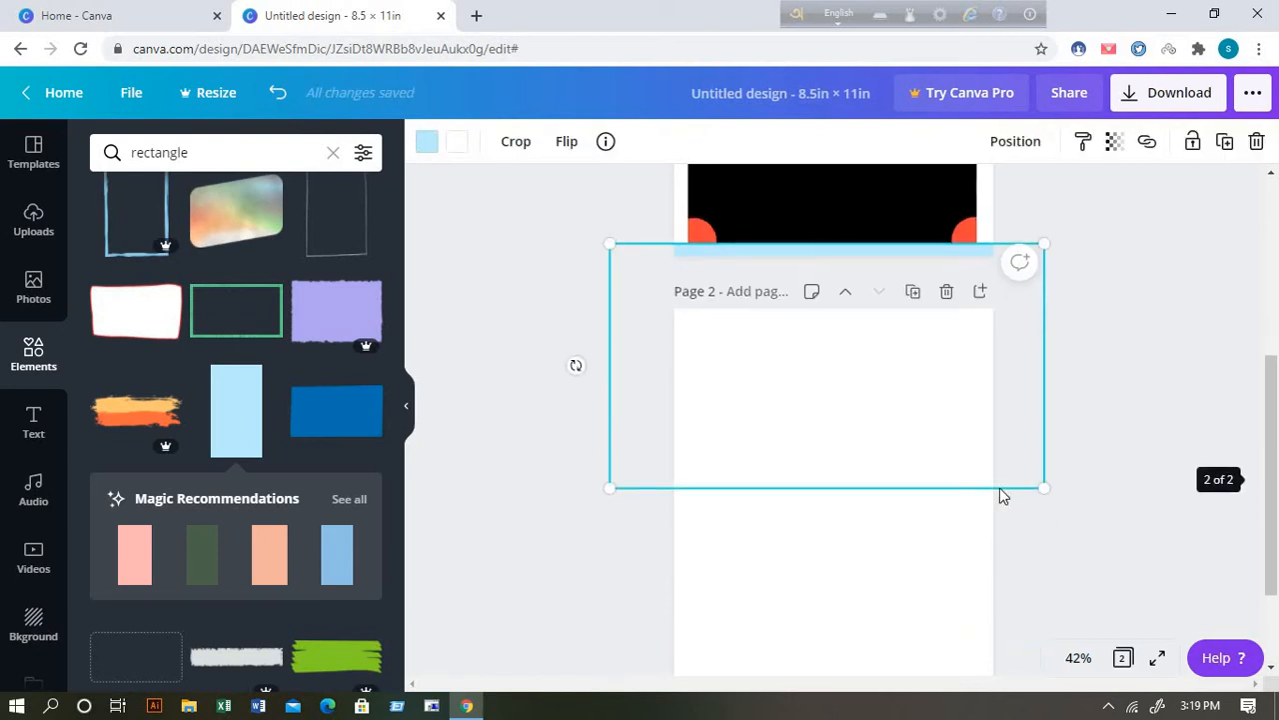
pyautogui.click(1133, 392)
pyautogui.scroll(5, 1132, 392)
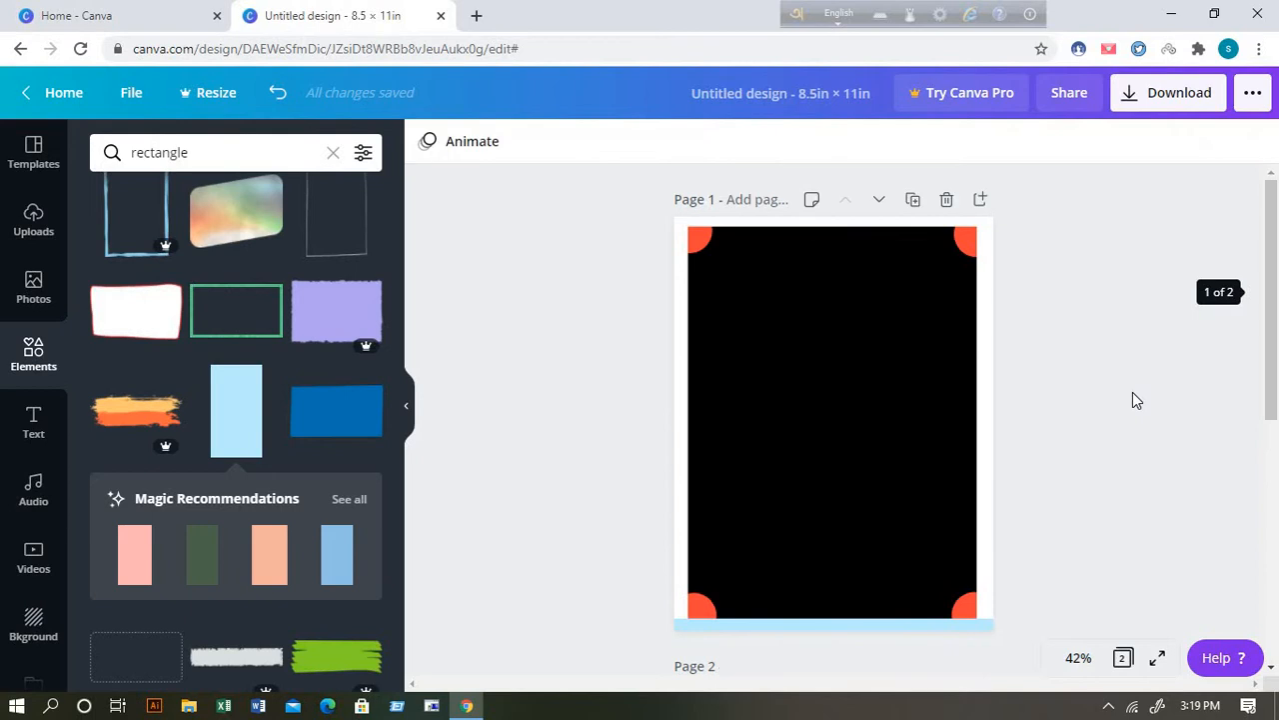
pyautogui.click(882, 620)
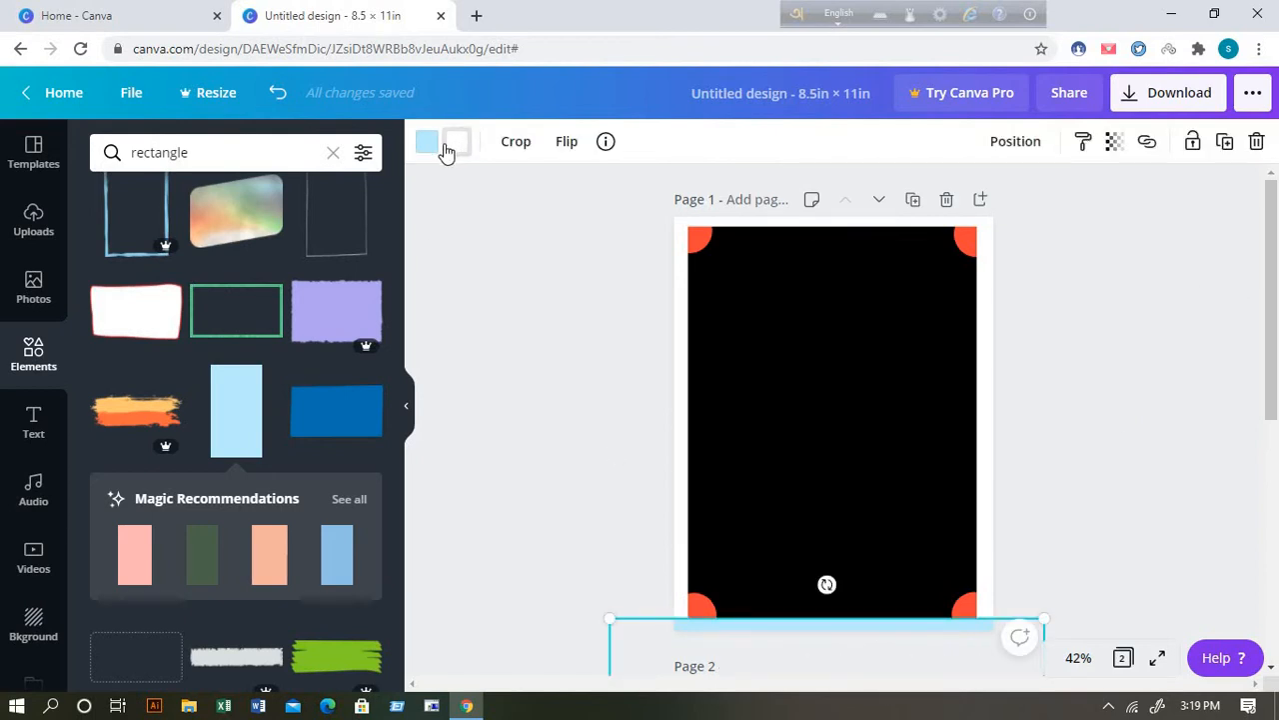
pyautogui.click(1108, 333)
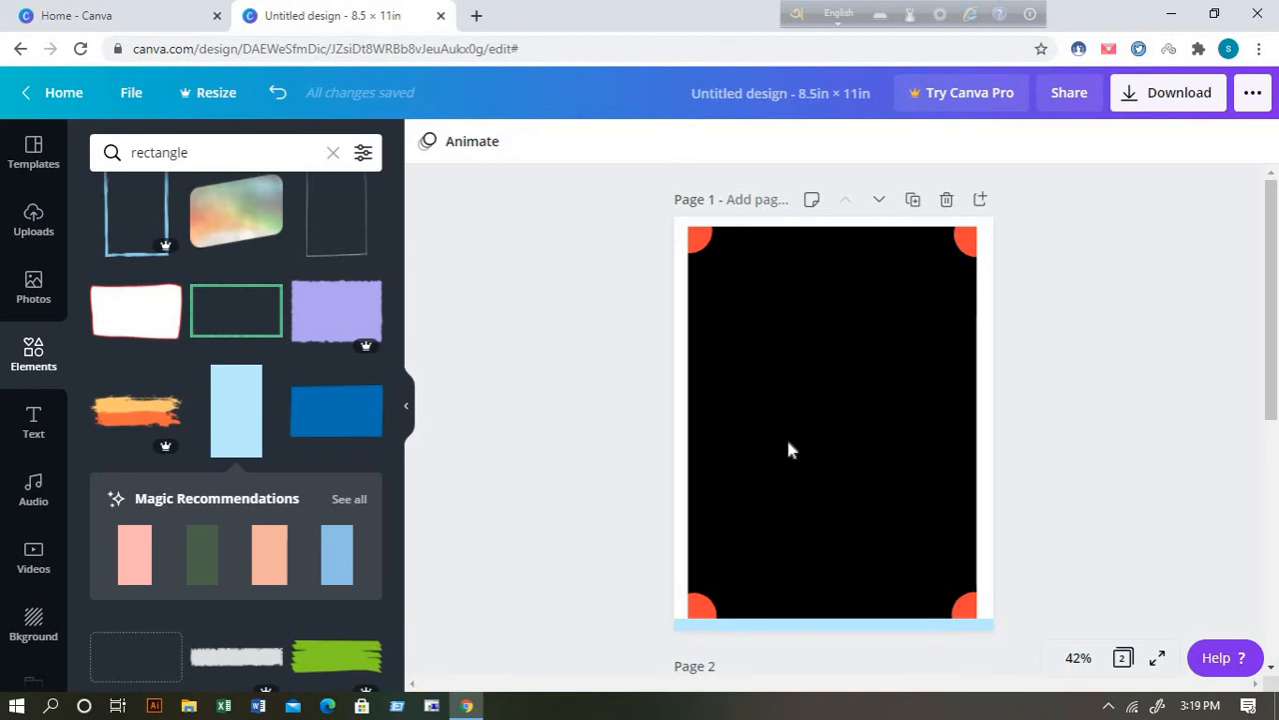
# Replace the elements search term "rectangle" with "burger" and run the search.
pyautogui.click(234, 155)
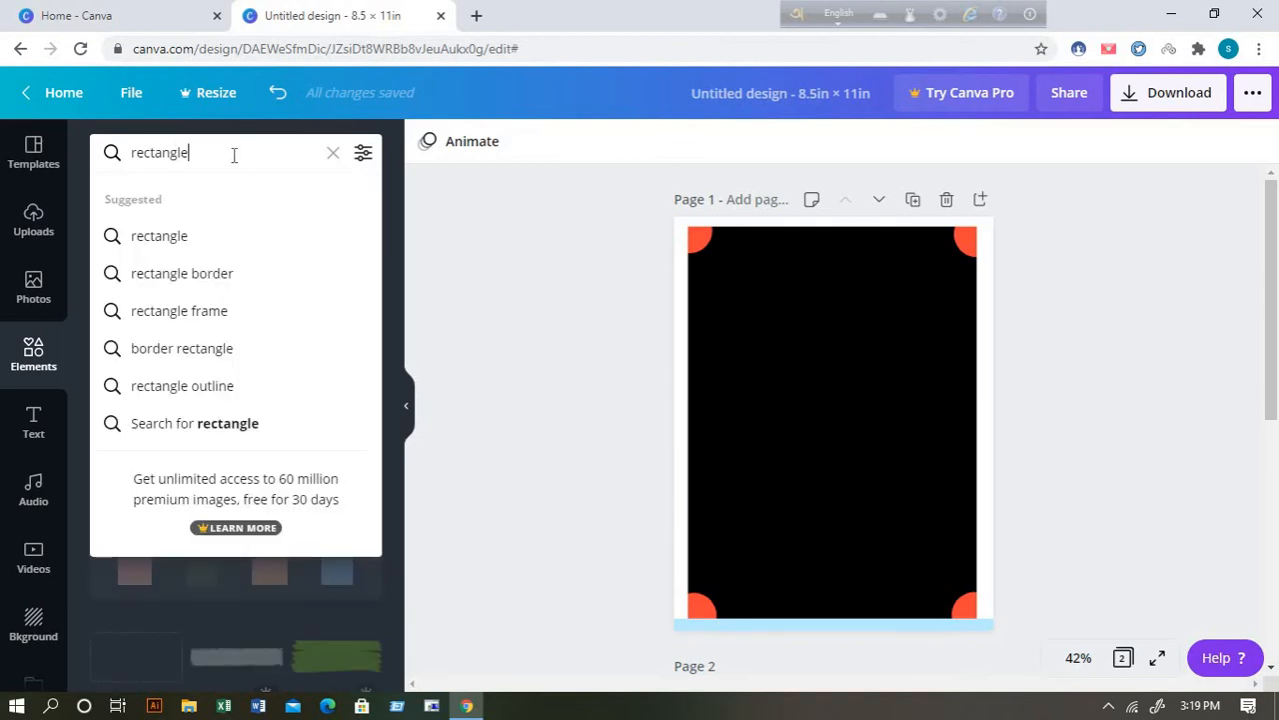
pyautogui.press('BackSpace')
pyautogui.press('BackSpace')
pyautogui.press('BackSpace')
pyautogui.press('BackSpace')
pyautogui.press('BackSpace')
pyautogui.press('BackSpace')
pyautogui.press('BackSpace')
pyautogui.press('BackSpace')
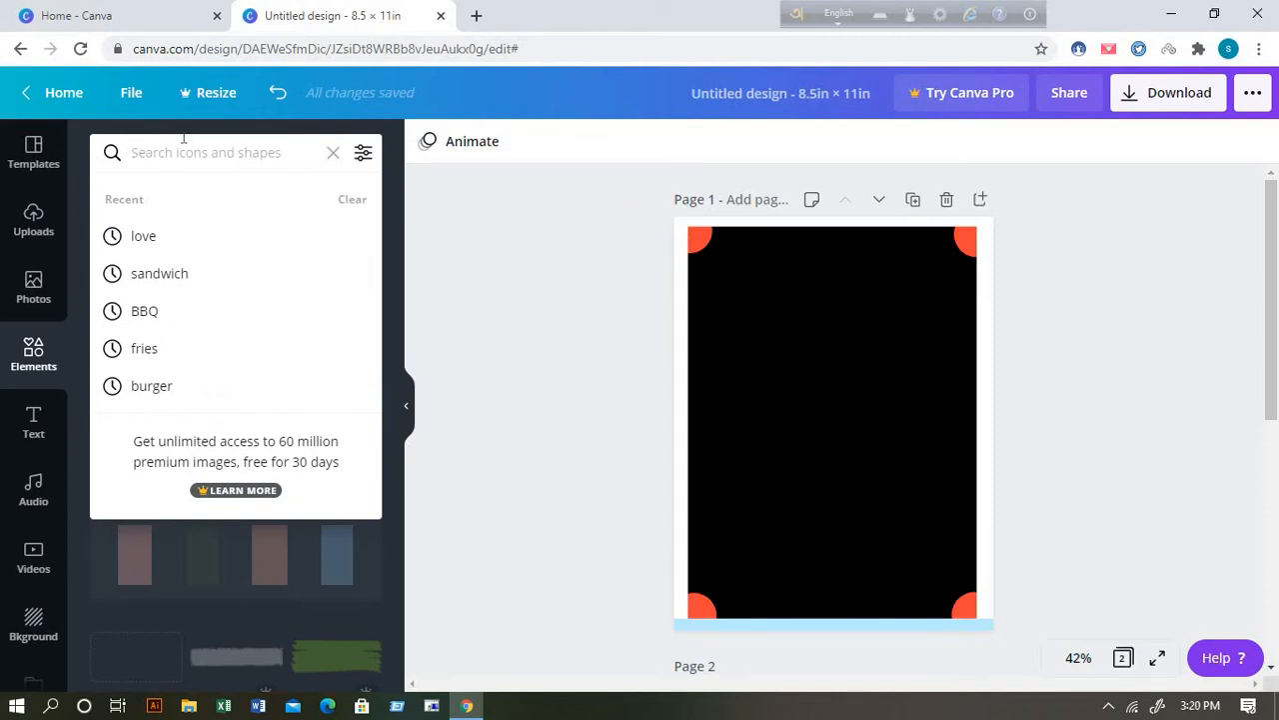
pyautogui.write('bu')
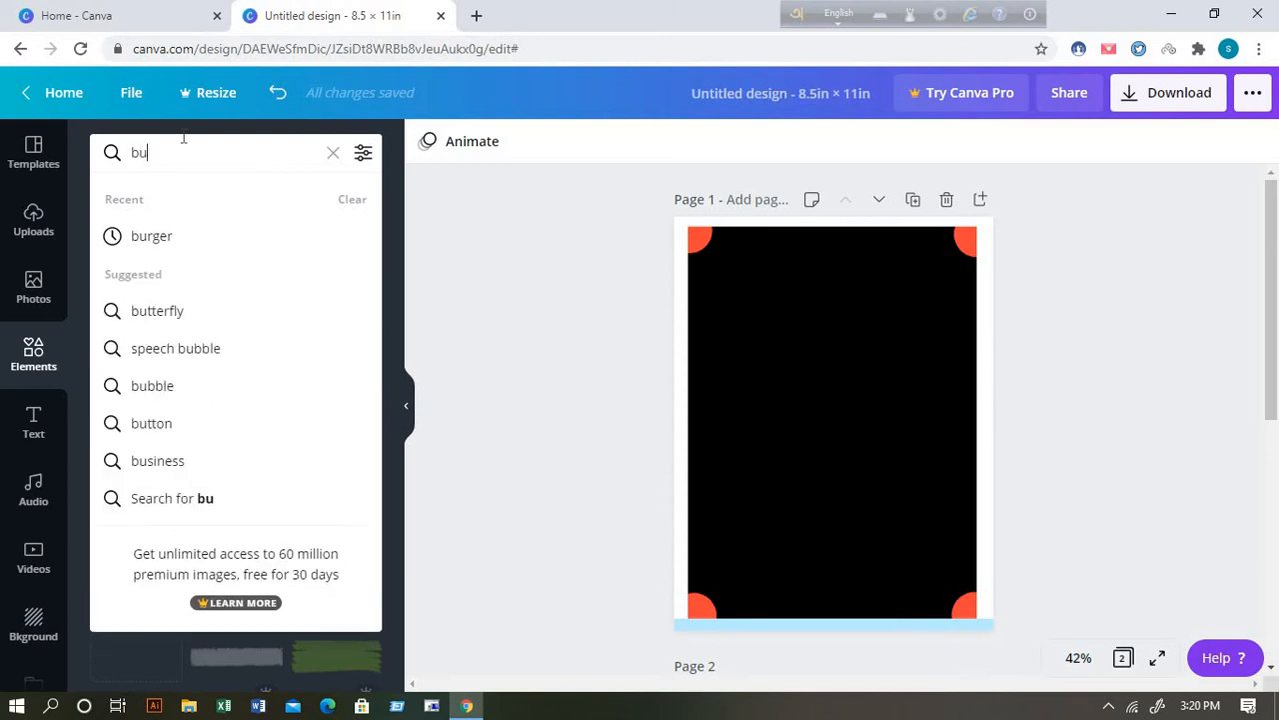
pyautogui.write('rger')
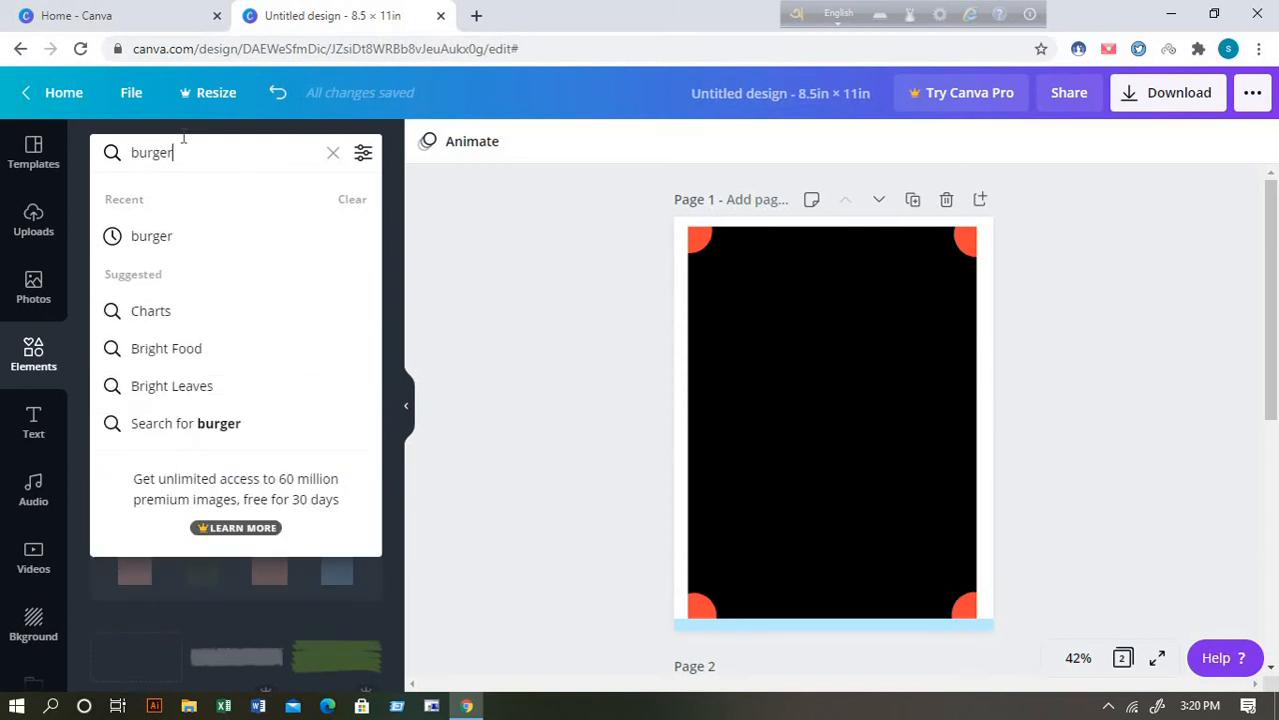
pyautogui.click(170, 244)
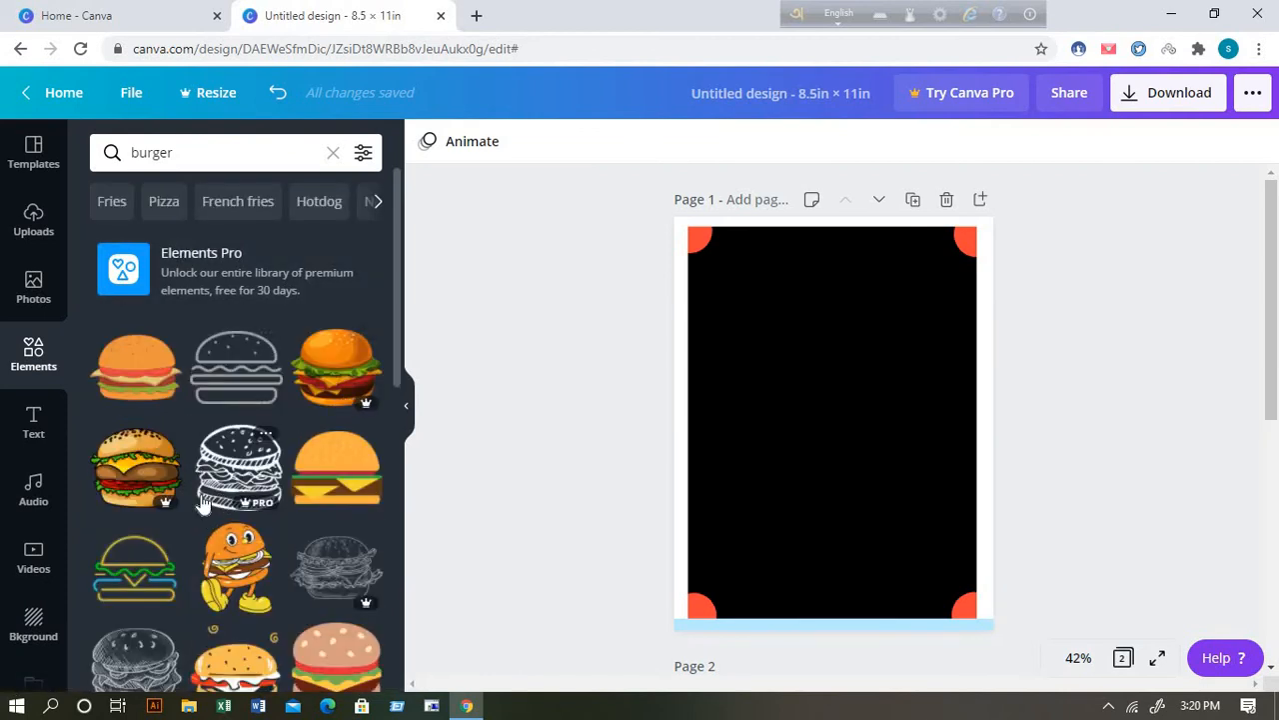
# Add the free graphic of two burgers side by side to page 1 and move it to the upper middle of the black area.
pyautogui.scroll(-10, 252, 455)
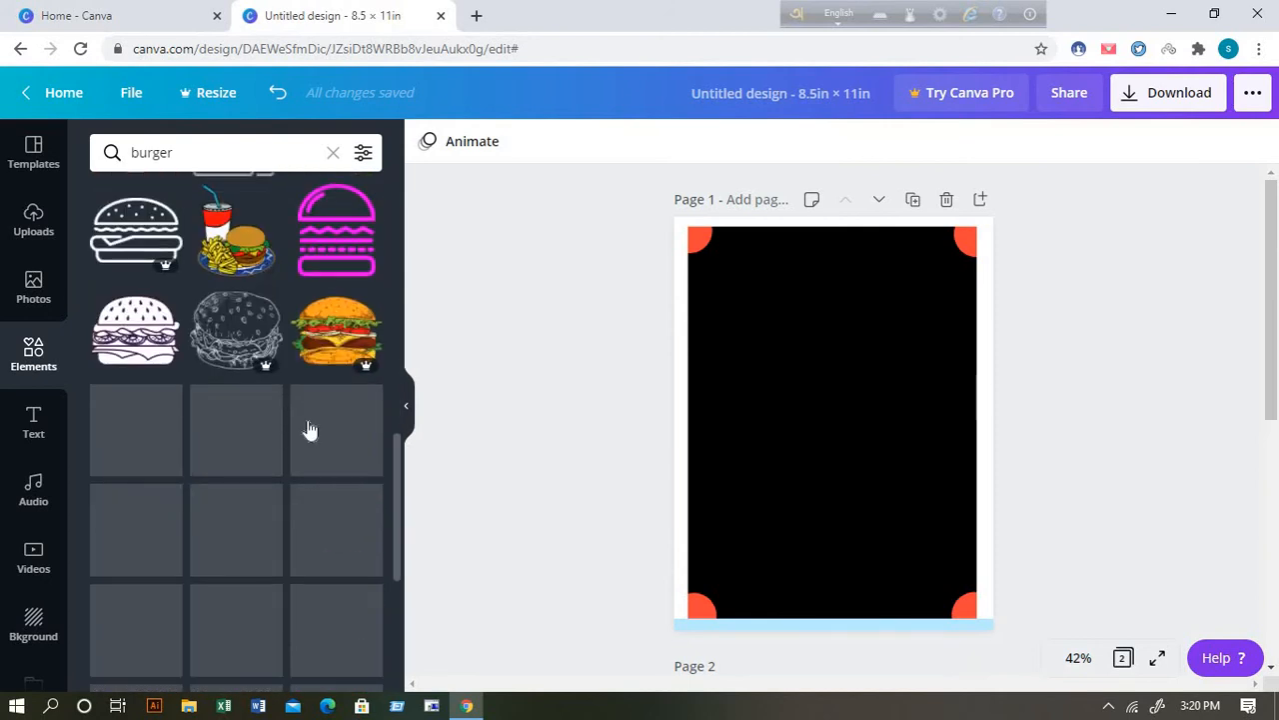
pyautogui.scroll(-5, 309, 424)
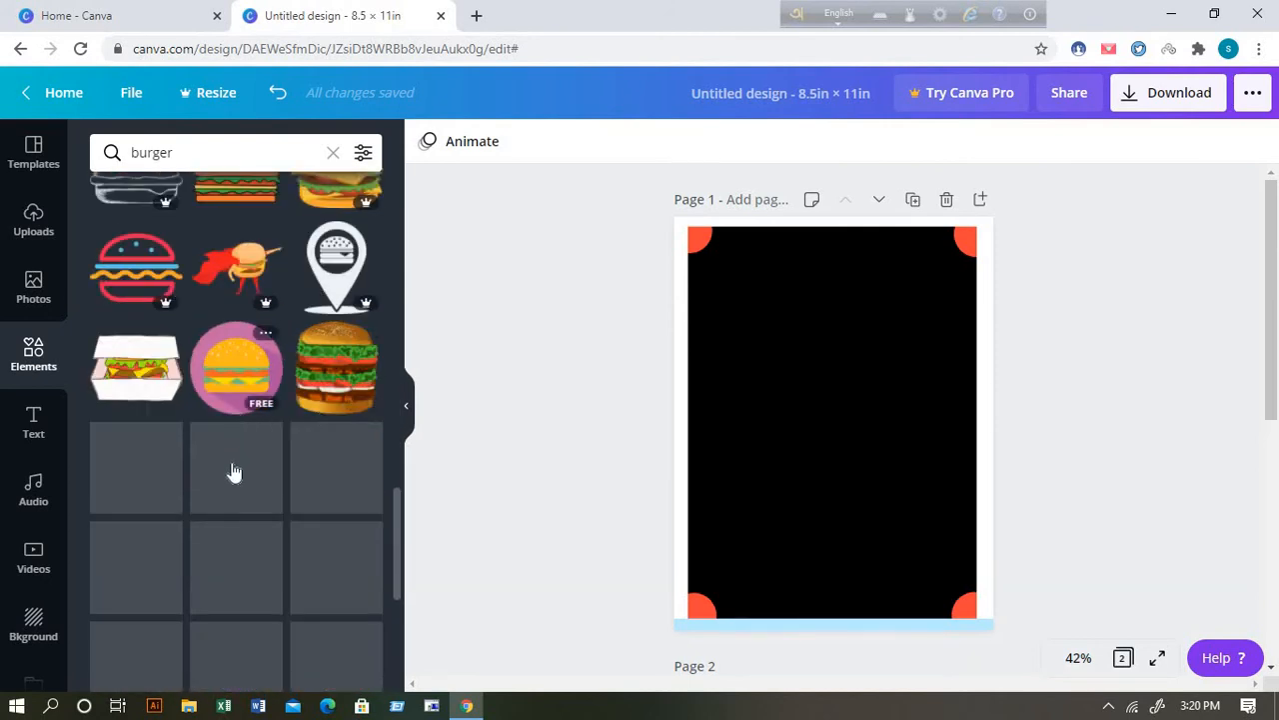
pyautogui.scroll(-3, 238, 468)
pyautogui.scroll(-4, 245, 460)
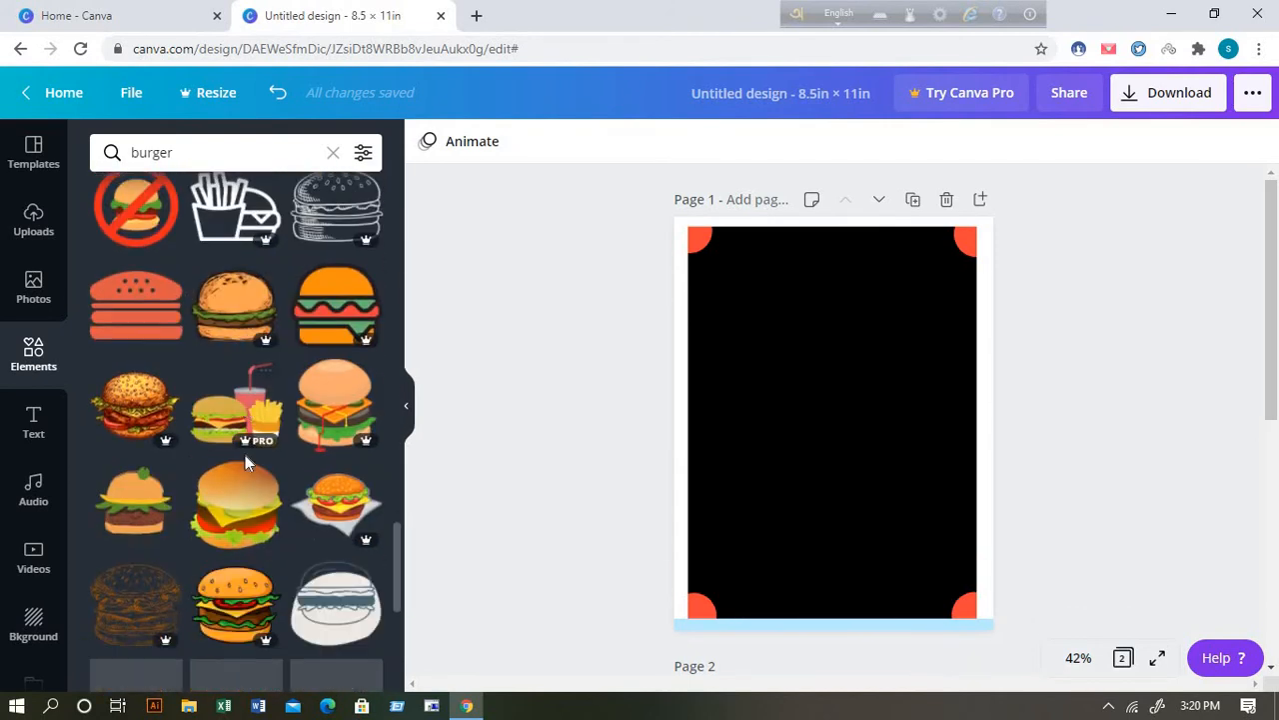
pyautogui.scroll(-6, 255, 458)
pyautogui.scroll(-5, 261, 456)
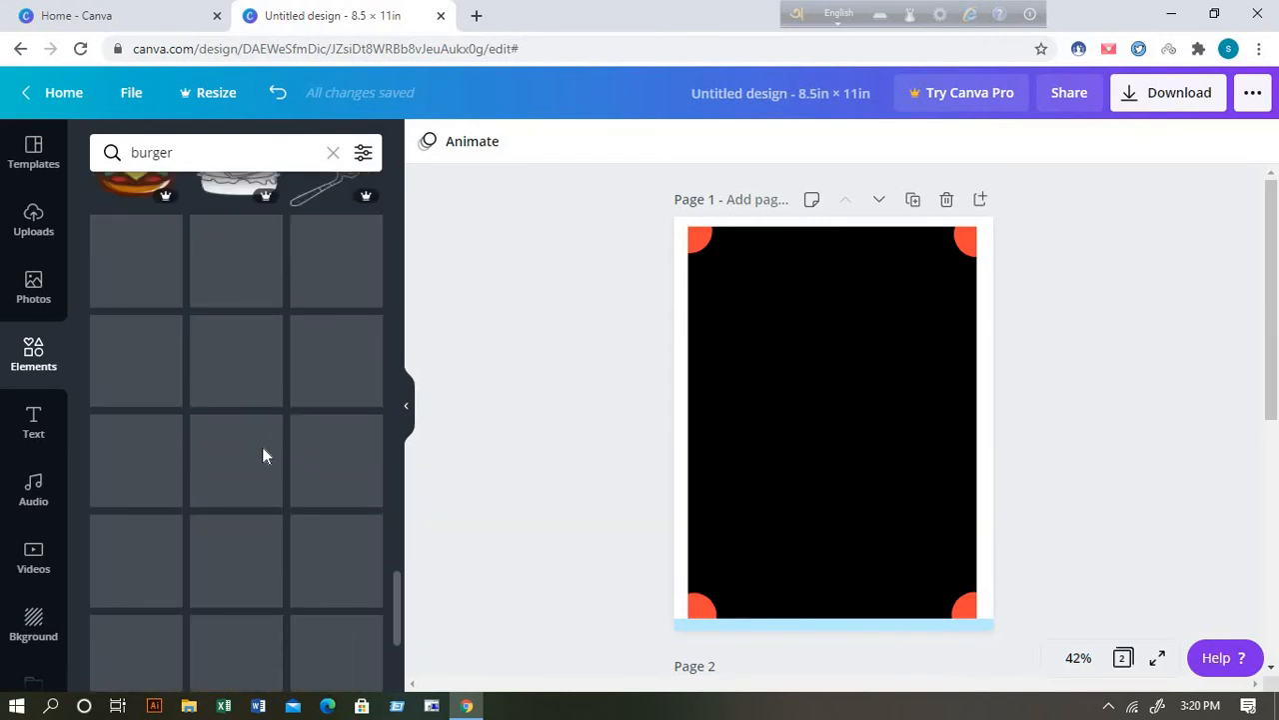
pyautogui.scroll(-5, 266, 458)
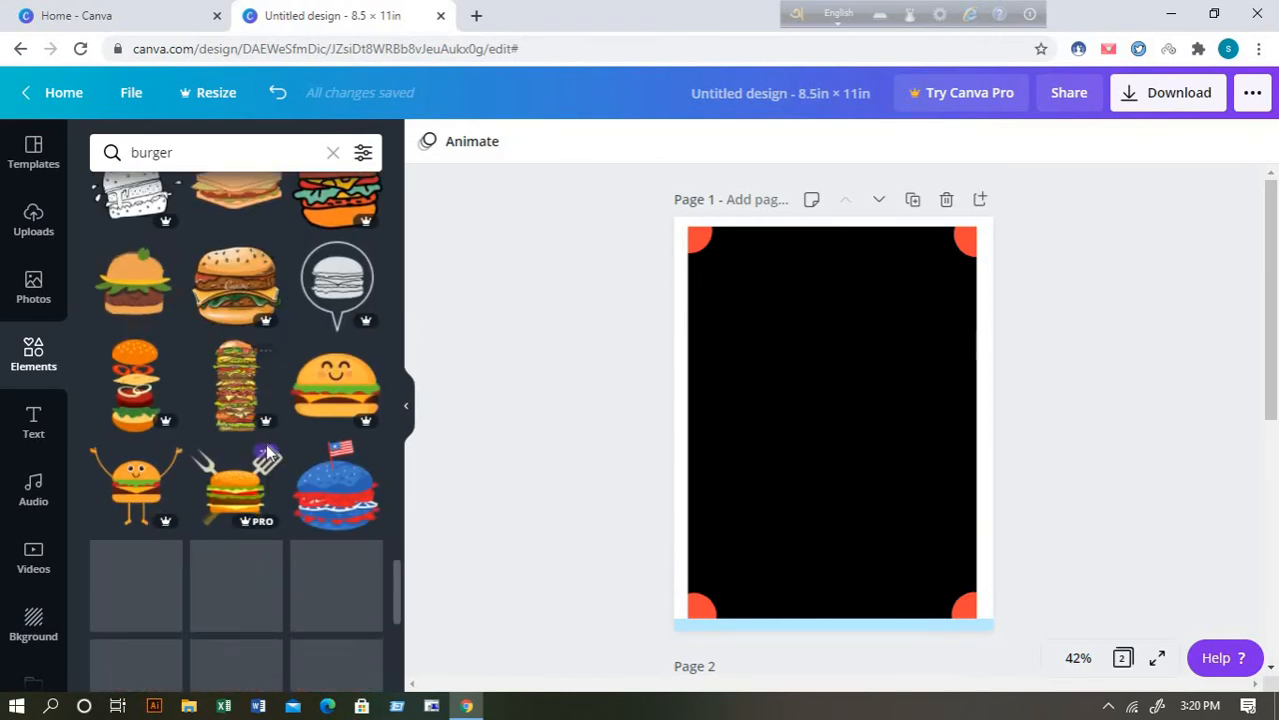
pyautogui.scroll(-8, 264, 464)
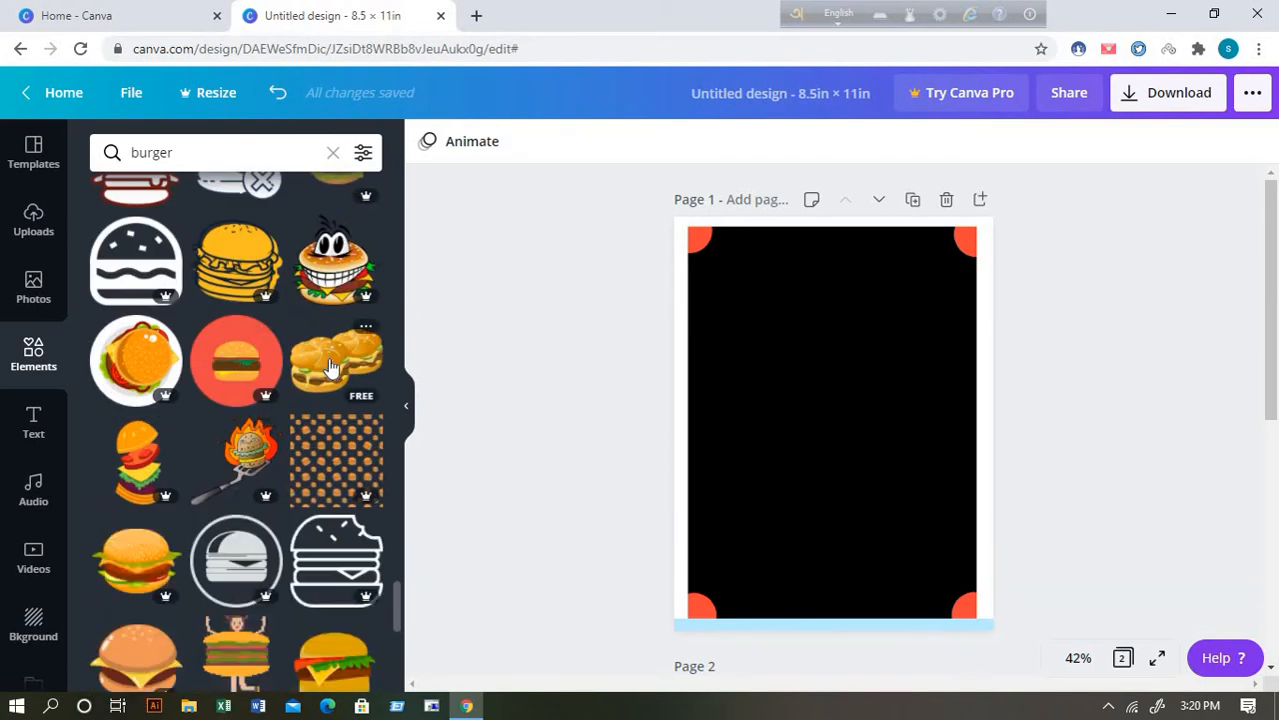
pyautogui.click(325, 375)
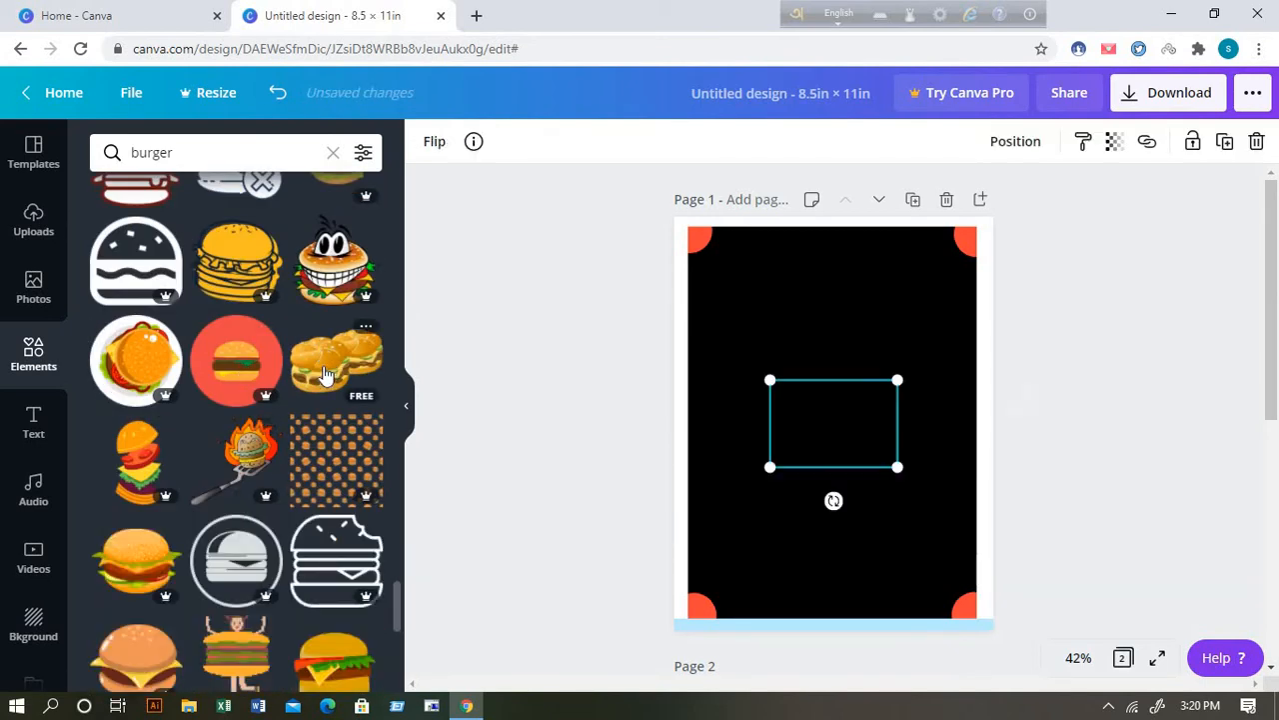
pyautogui.moveTo(815, 424); pyautogui.dragTo(816, 318)
pyautogui.click(1077, 286)
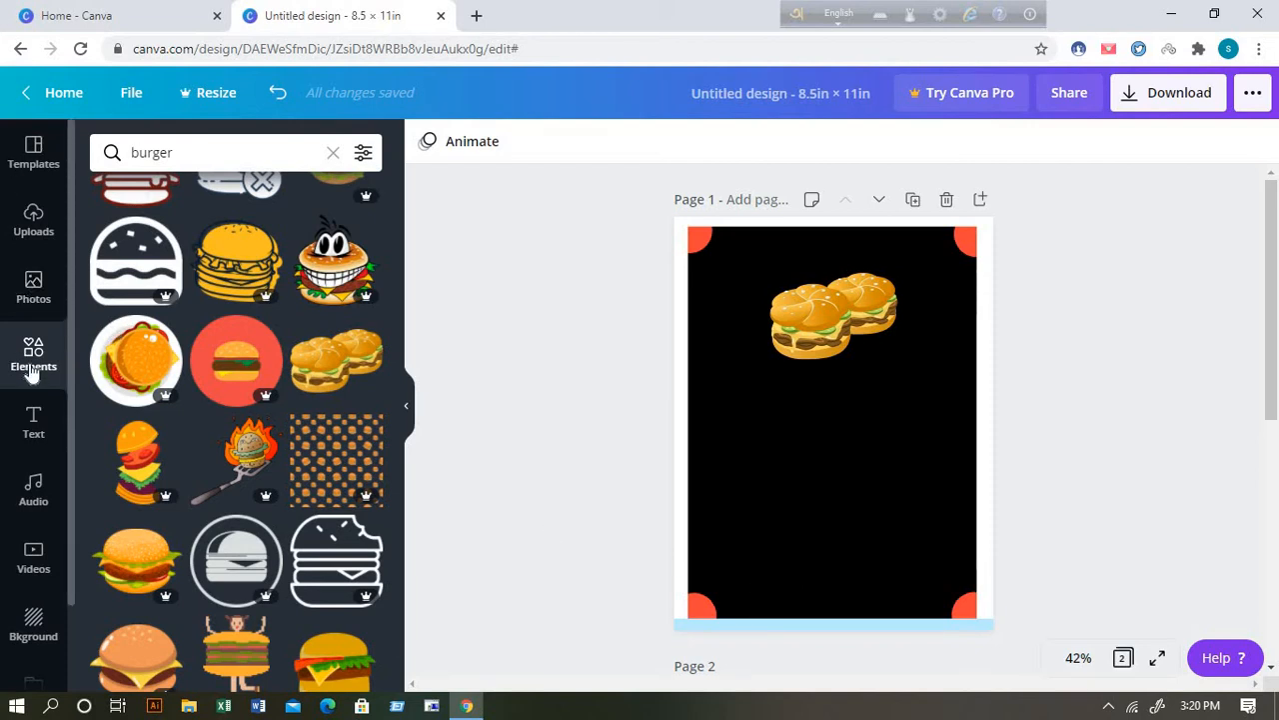
# Replace the elements search term "burger" with the suggested term "rounded rectangle" and run the search.
pyautogui.click(188, 153)
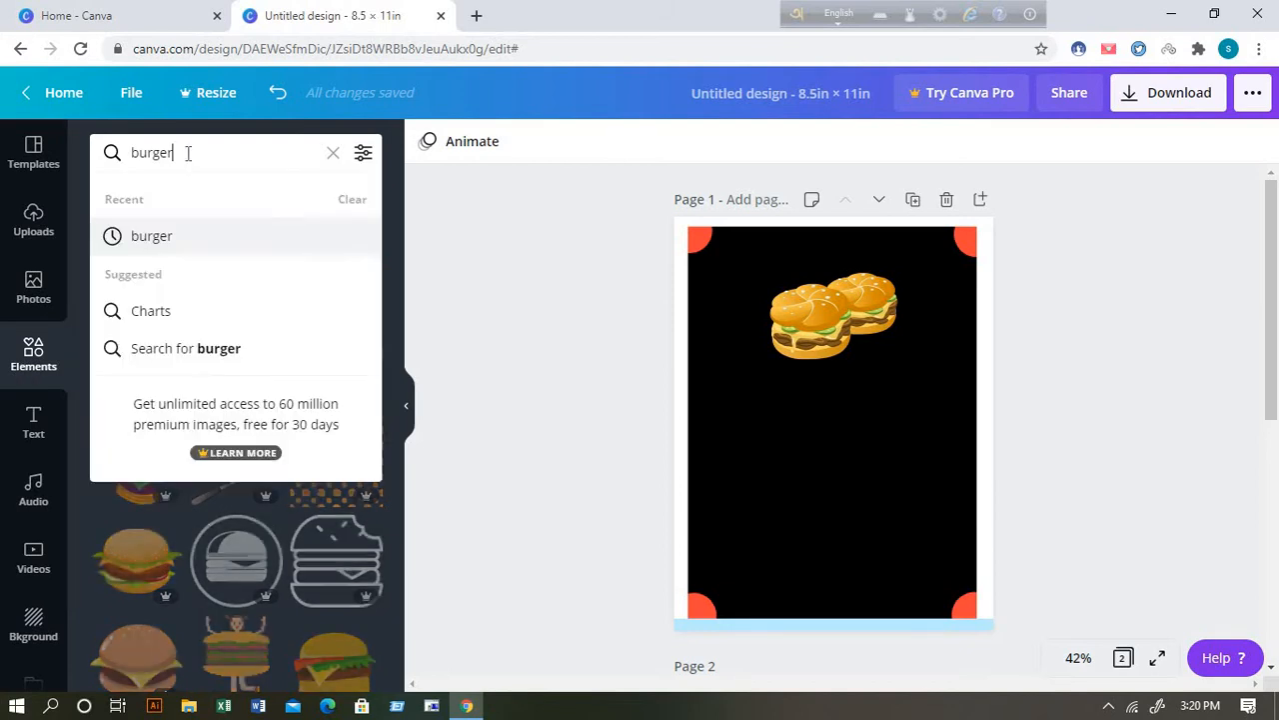
pyautogui.press('BackSpace')
pyautogui.press('BackSpace')
pyautogui.press('BackSpace')
pyautogui.press('BackSpace')
pyautogui.press('BackSpace')
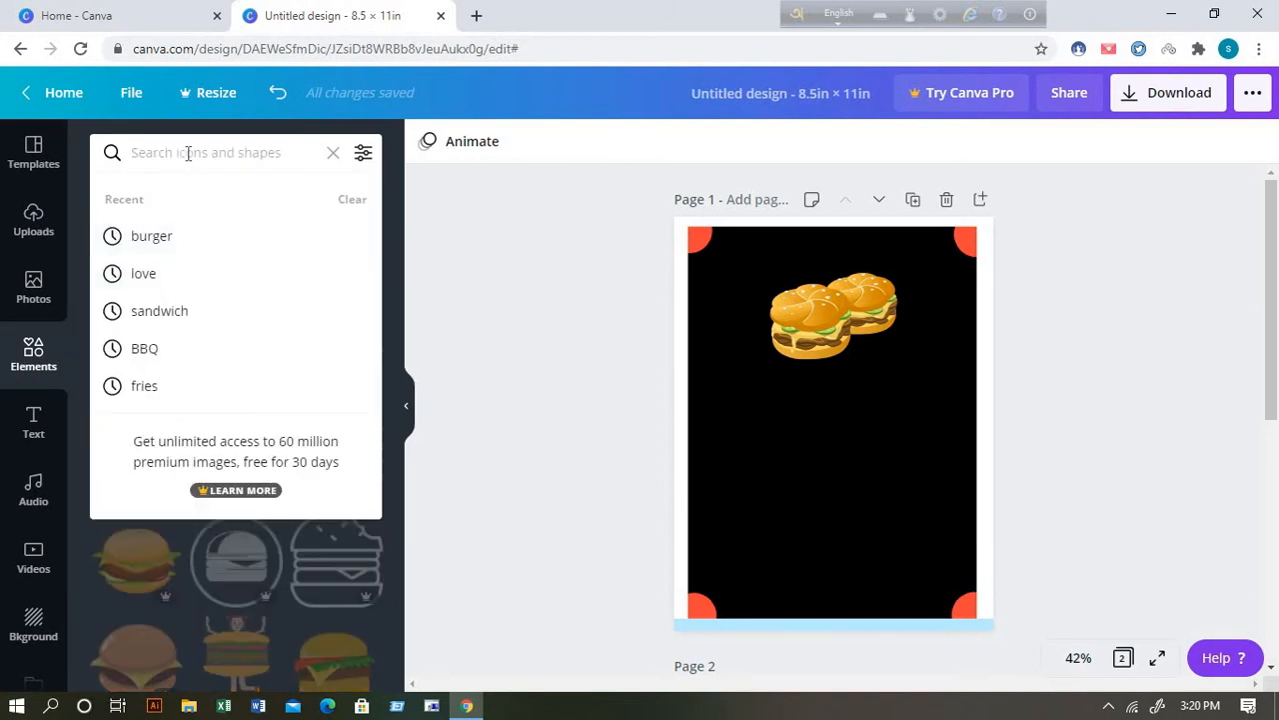
pyautogui.write('rounded')
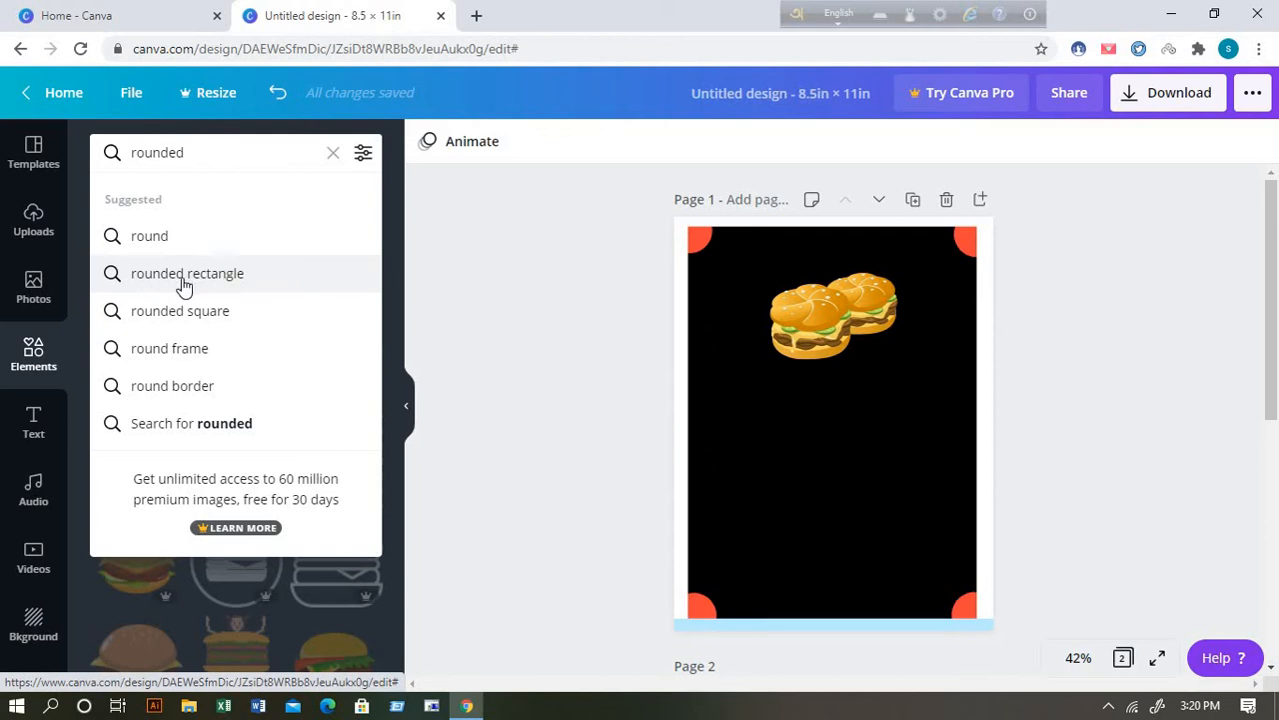
pyautogui.click(252, 286)
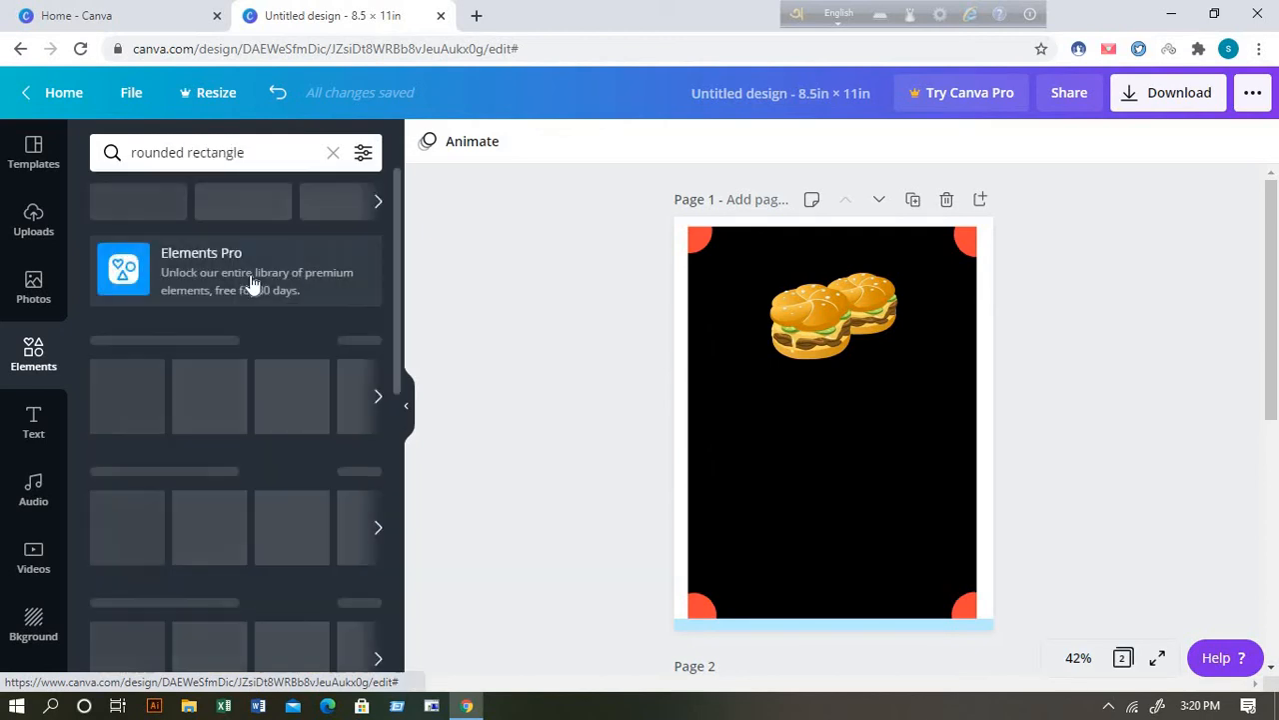
# Add the free red teardrop shape to page 1, place it in the lower left of the black area and shrink it to about half size.
pyautogui.scroll(-5, 260, 329)
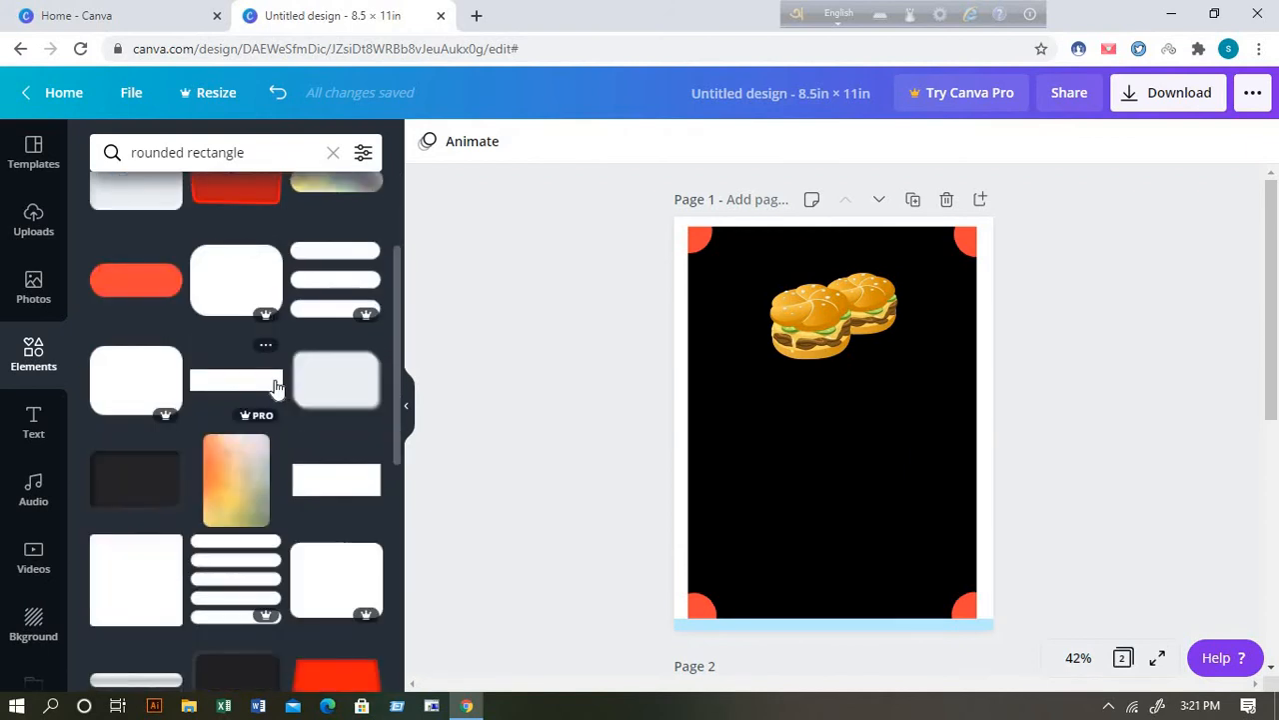
pyautogui.scroll(-6, 280, 378)
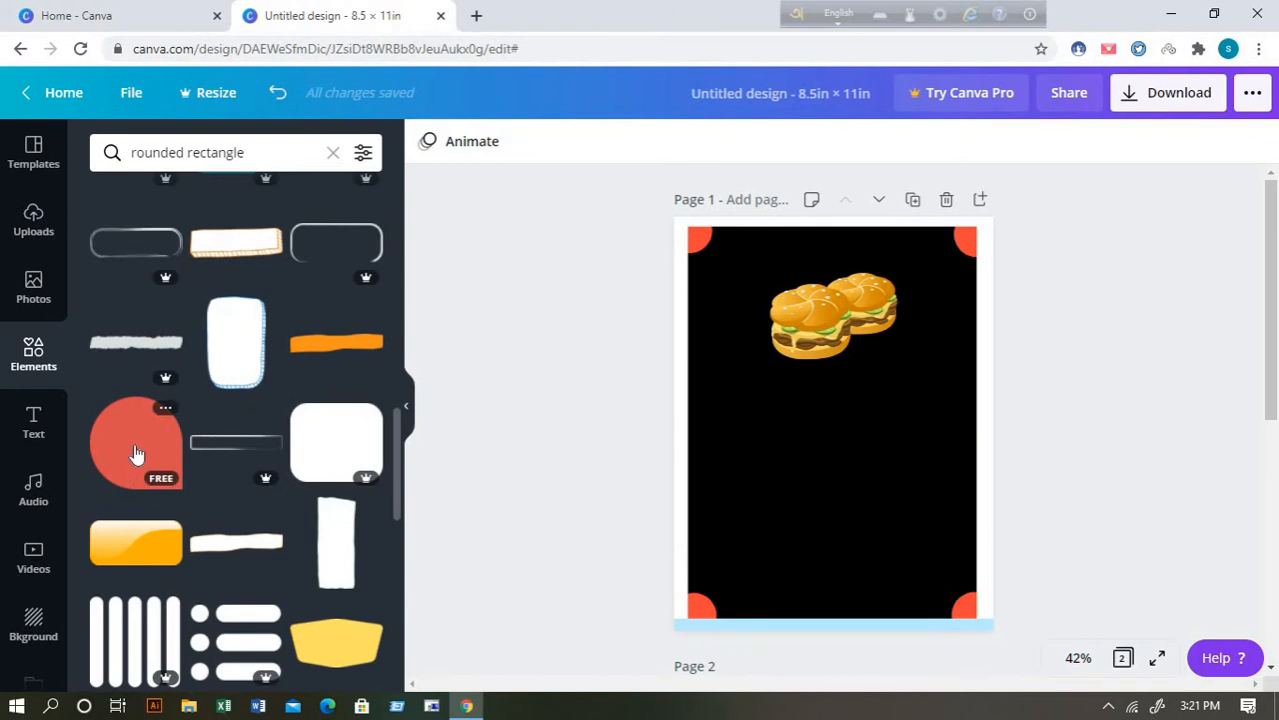
pyautogui.click(137, 452)
pyautogui.moveTo(785, 491)
pyautogui.mouseDown()
pyautogui.moveTo(786, 514)
pyautogui.moveTo(770, 499)
pyautogui.mouseUp()
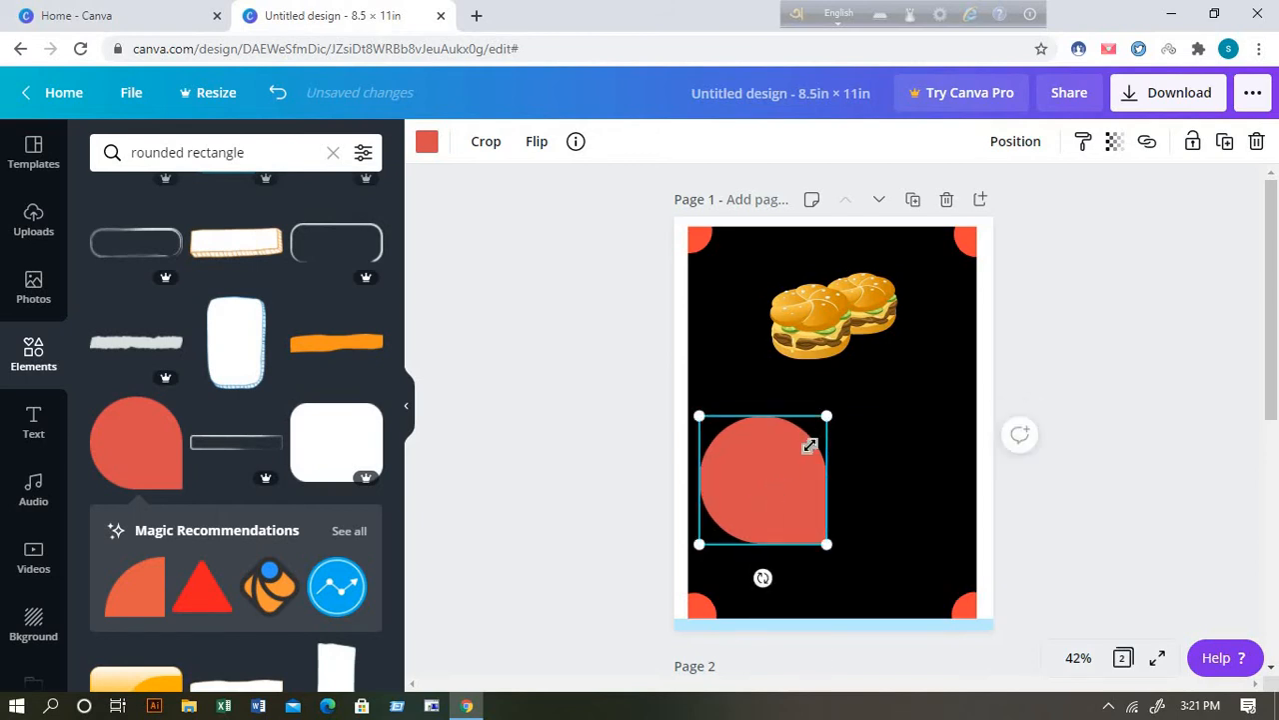
pyautogui.moveTo(810, 446); pyautogui.dragTo(765, 481)
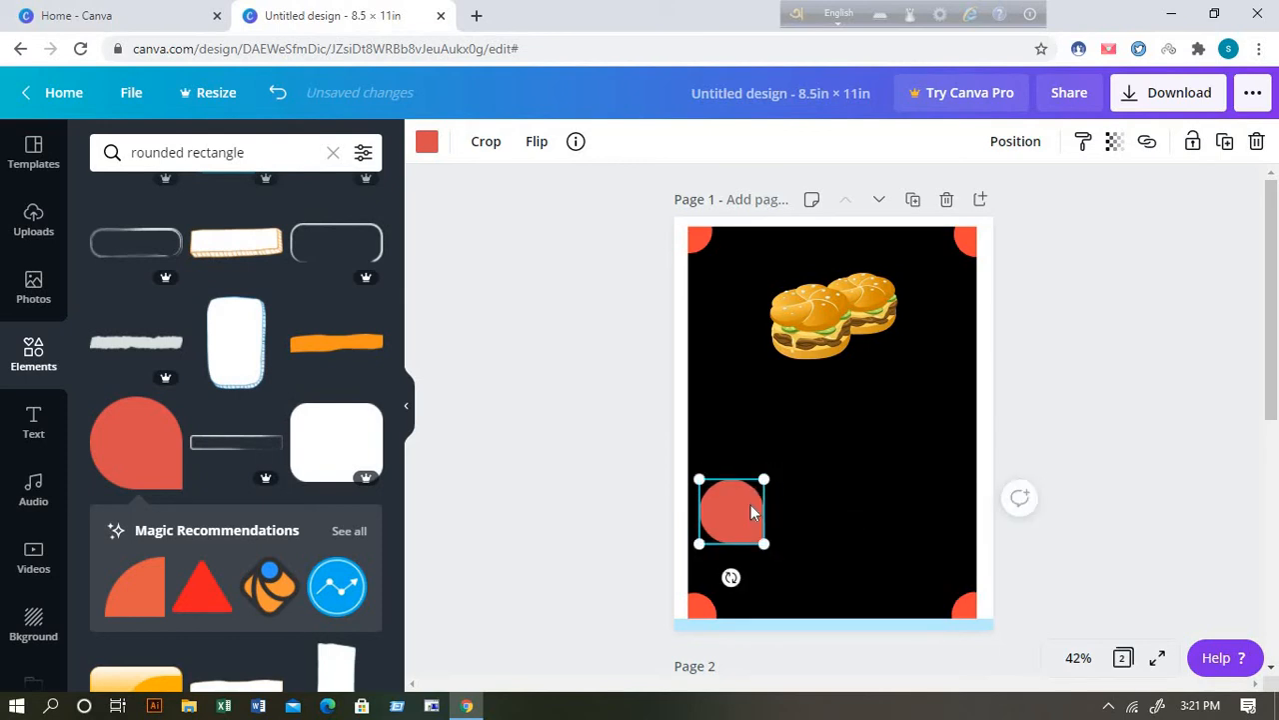
# Duplicate the red teardrop twice and spread the copies beside the original across the lower part of the black area.
pyautogui.click(1225, 143)
pyautogui.click(1228, 146)
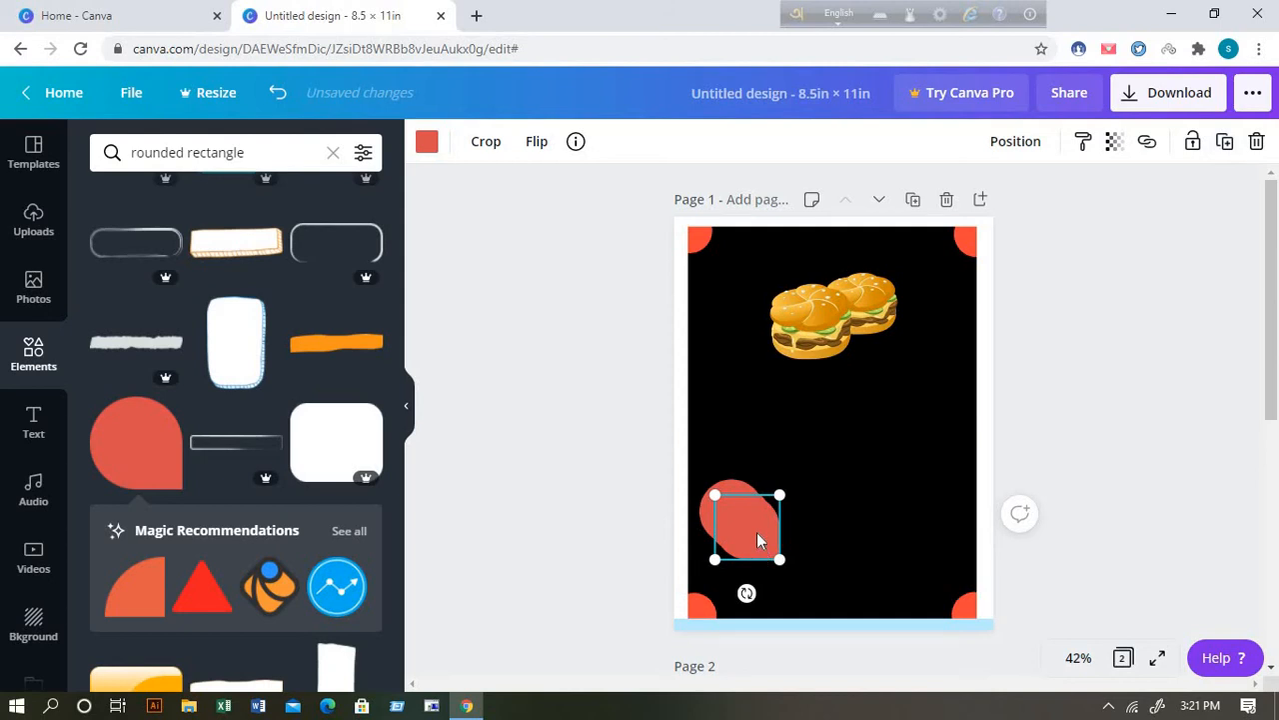
pyautogui.moveTo(757, 540); pyautogui.dragTo(898, 515)
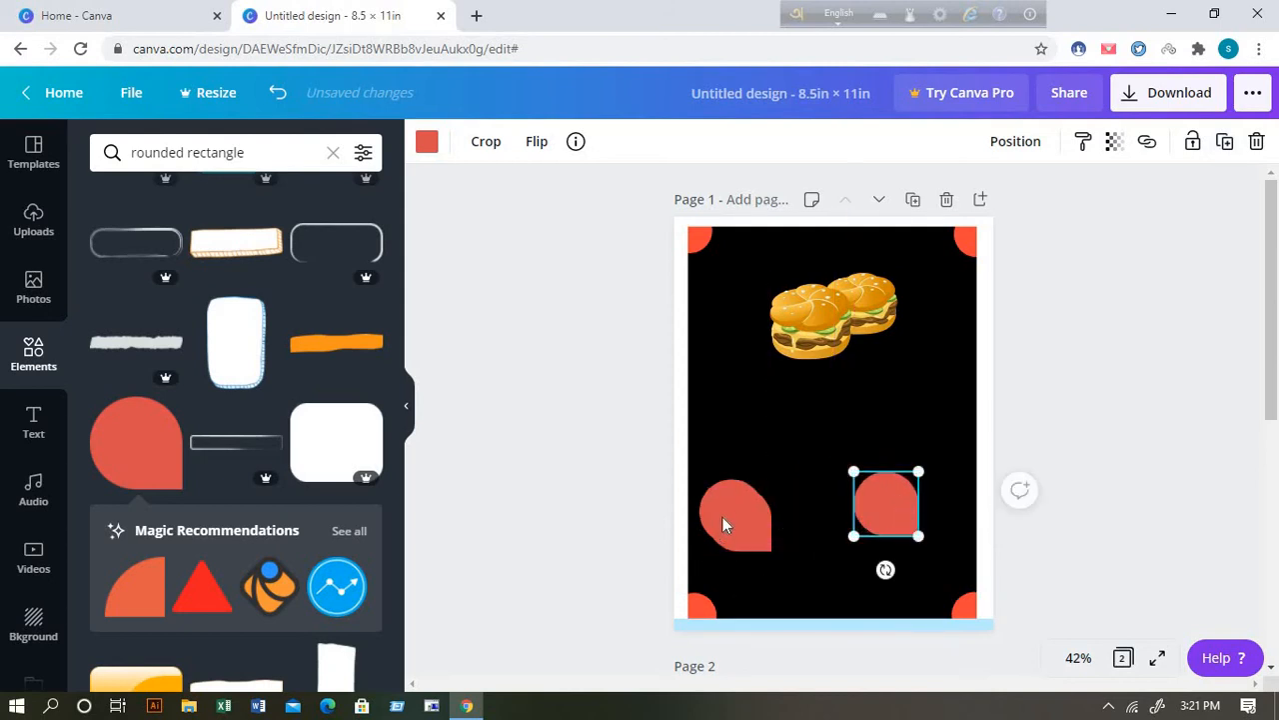
pyautogui.moveTo(800, 499); pyautogui.dragTo(833, 503)
pyautogui.click(747, 529)
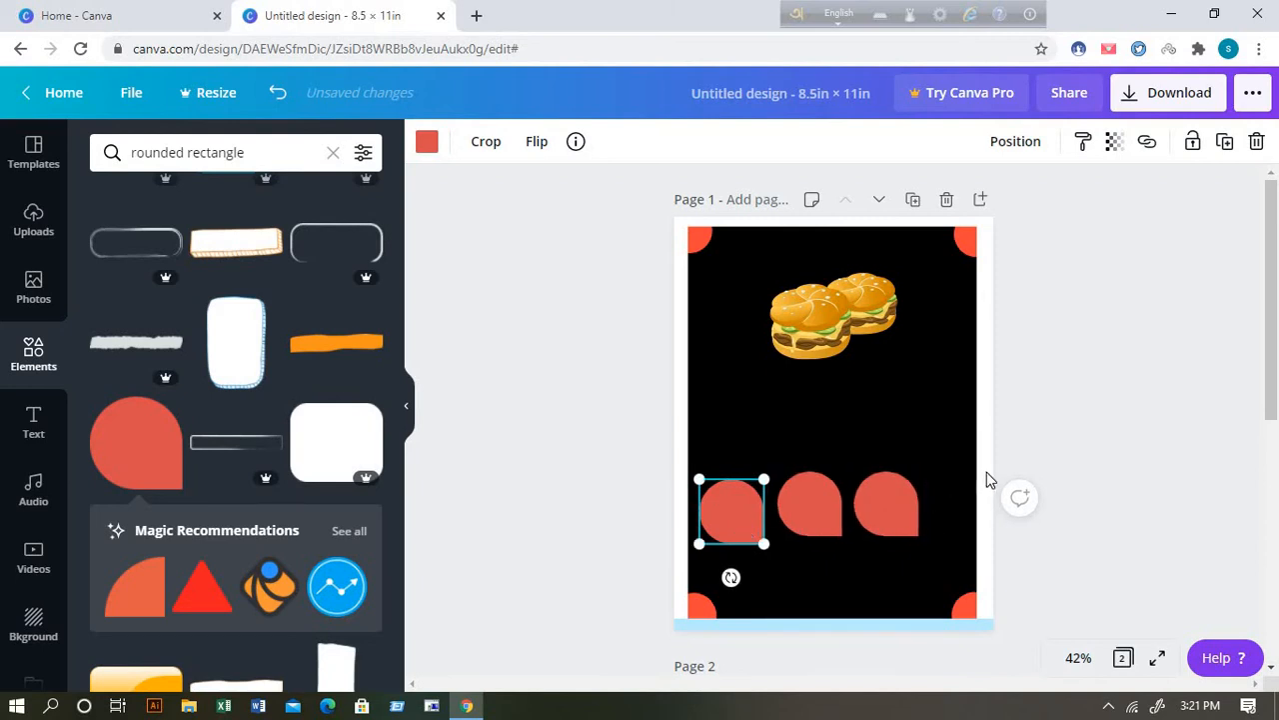
# Rotate the three teardrops clockwise so their points face down, turning the middle one about 39° and the left one about 36°.
pyautogui.scroll(-1, 986, 480)
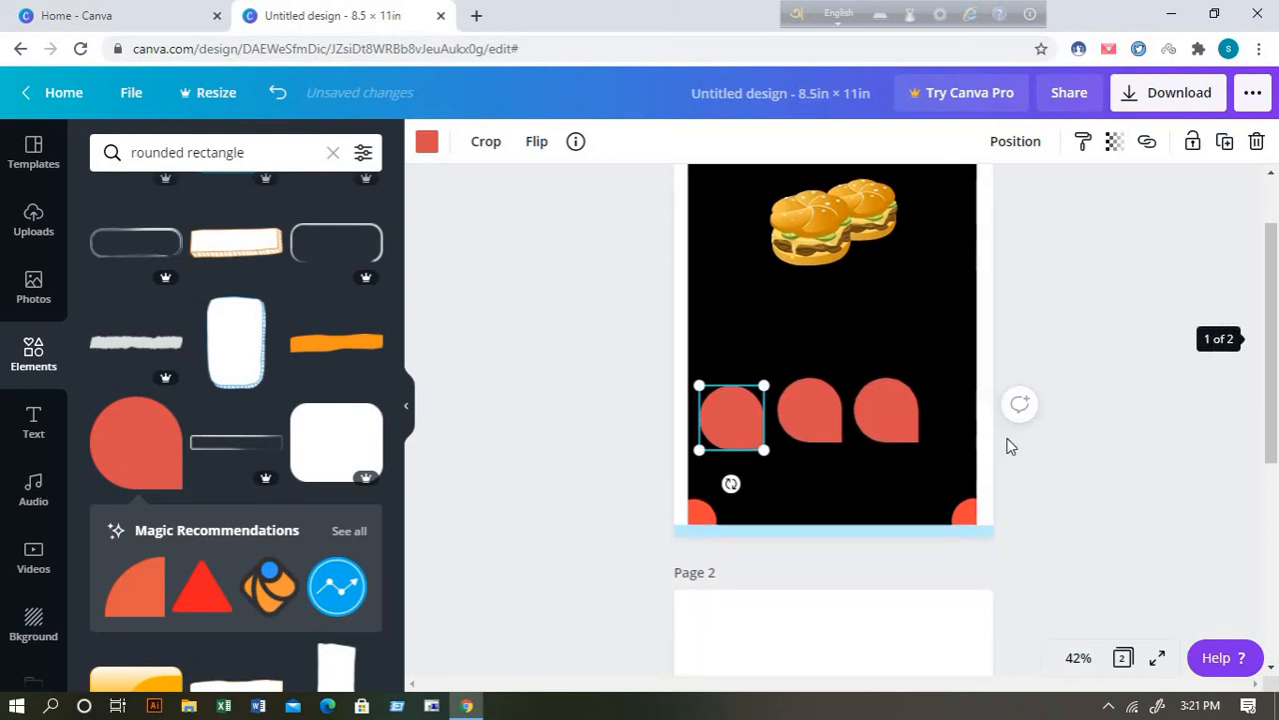
pyautogui.click(907, 438)
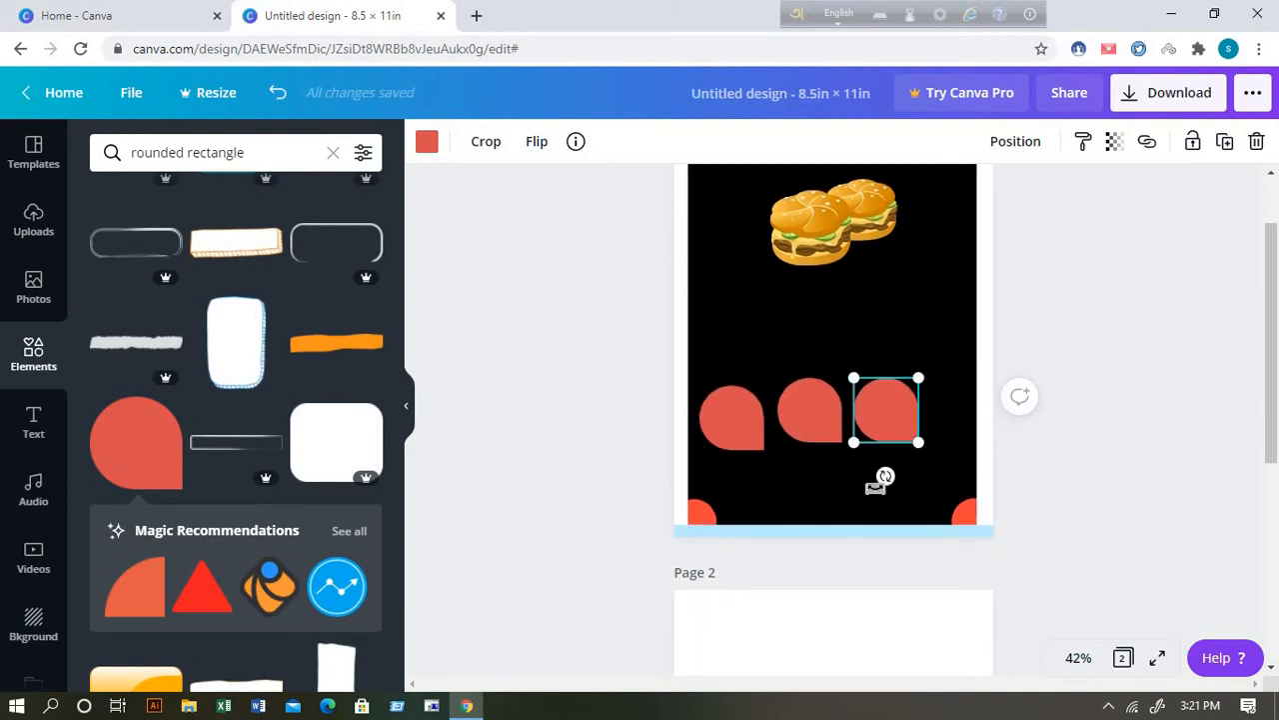
pyautogui.moveTo(885, 477); pyautogui.dragTo(827, 465)
pyautogui.click(1050, 393)
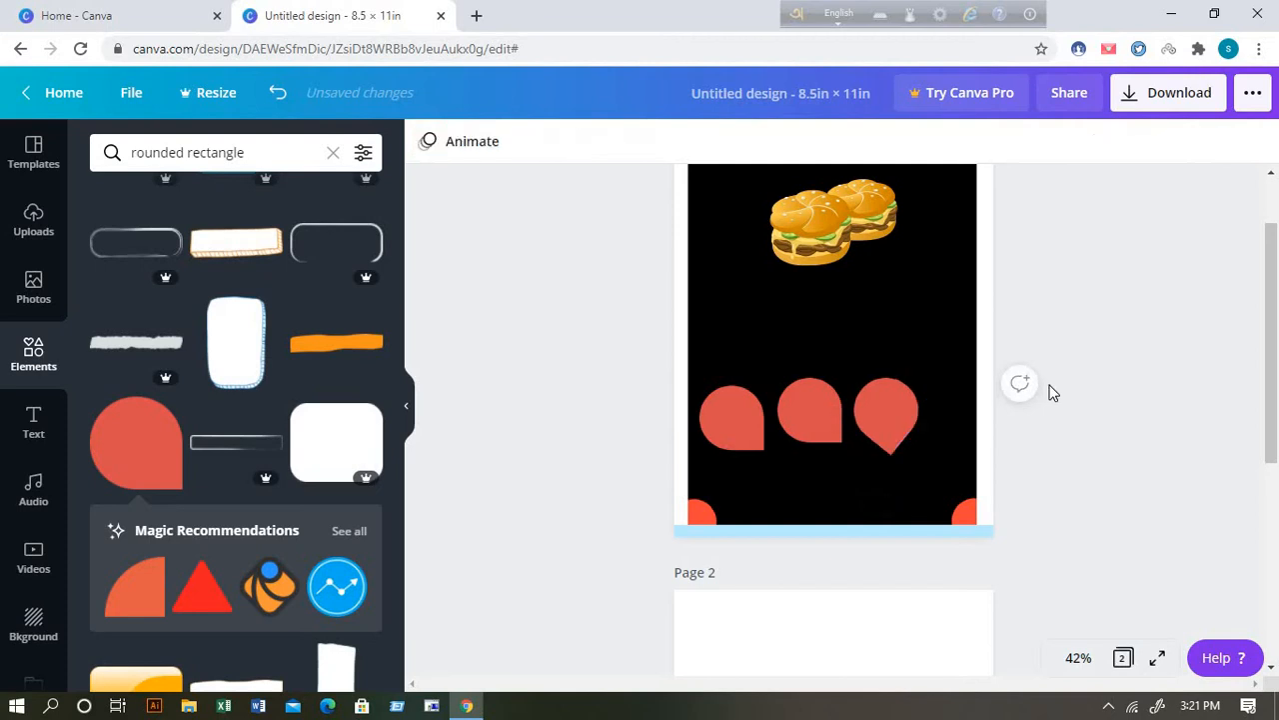
pyautogui.click(806, 415)
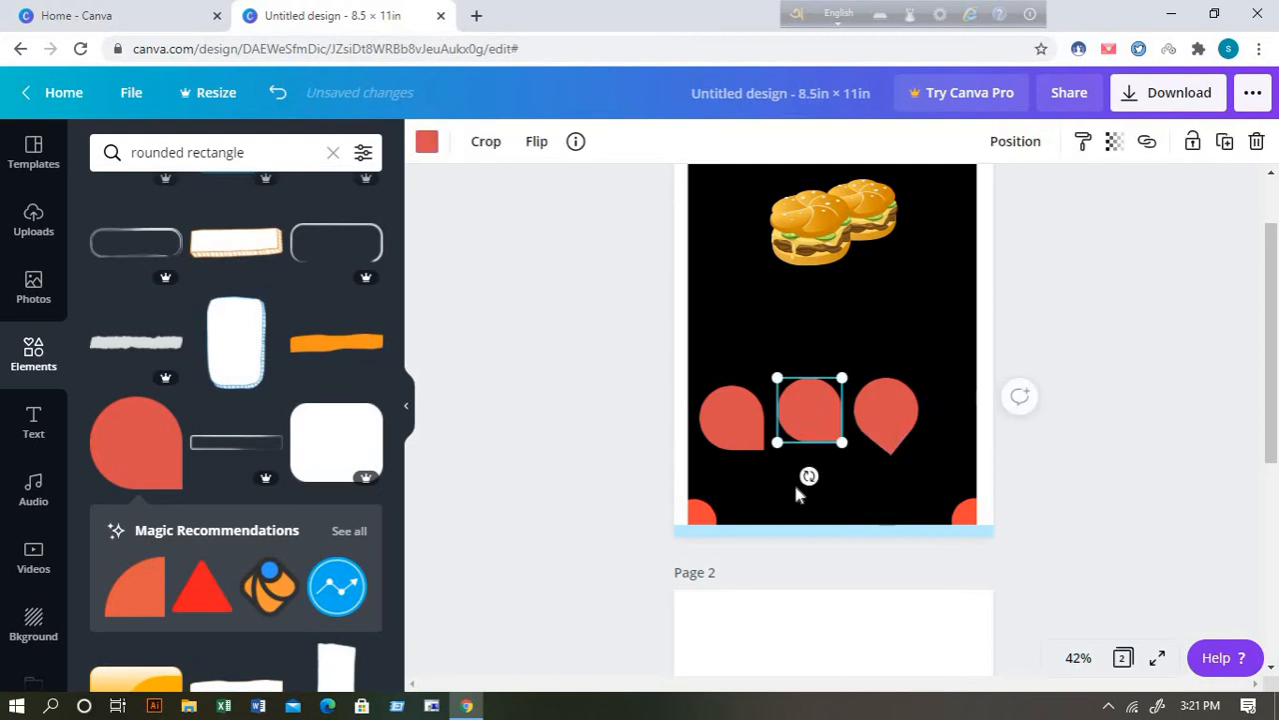
pyautogui.moveTo(799, 479); pyautogui.dragTo(756, 456)
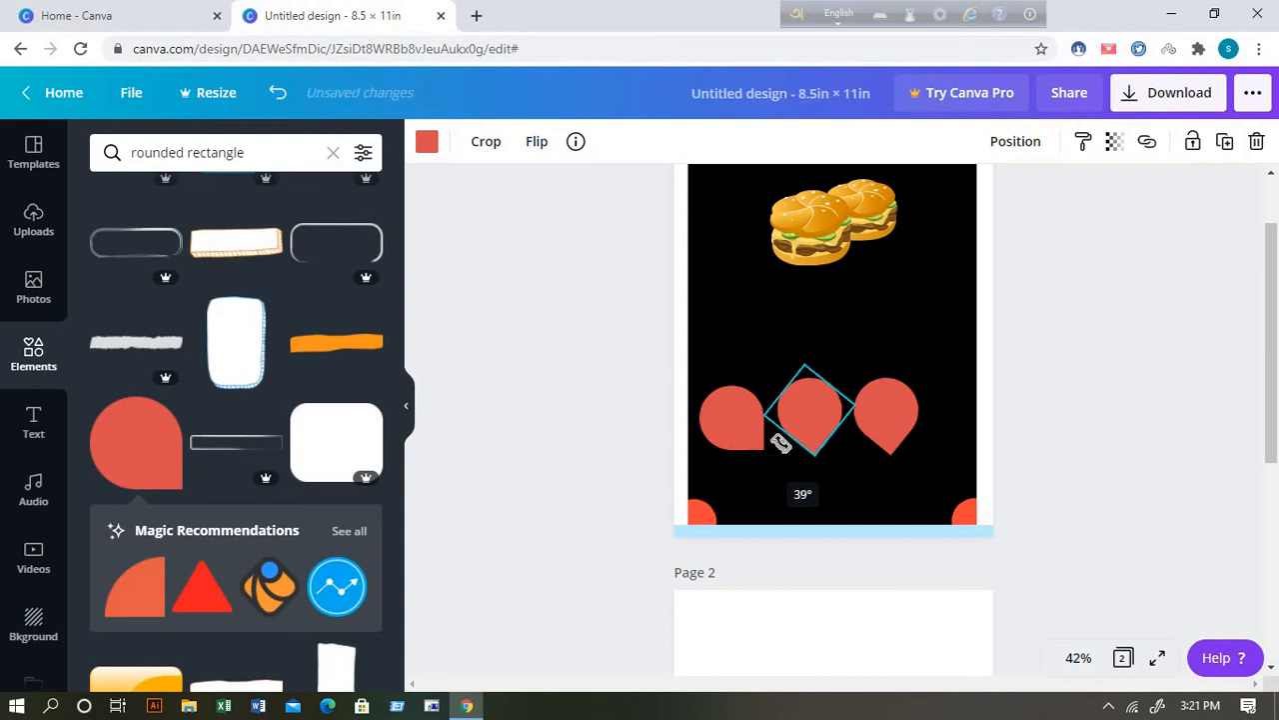
pyautogui.click(1055, 358)
pyautogui.click(731, 441)
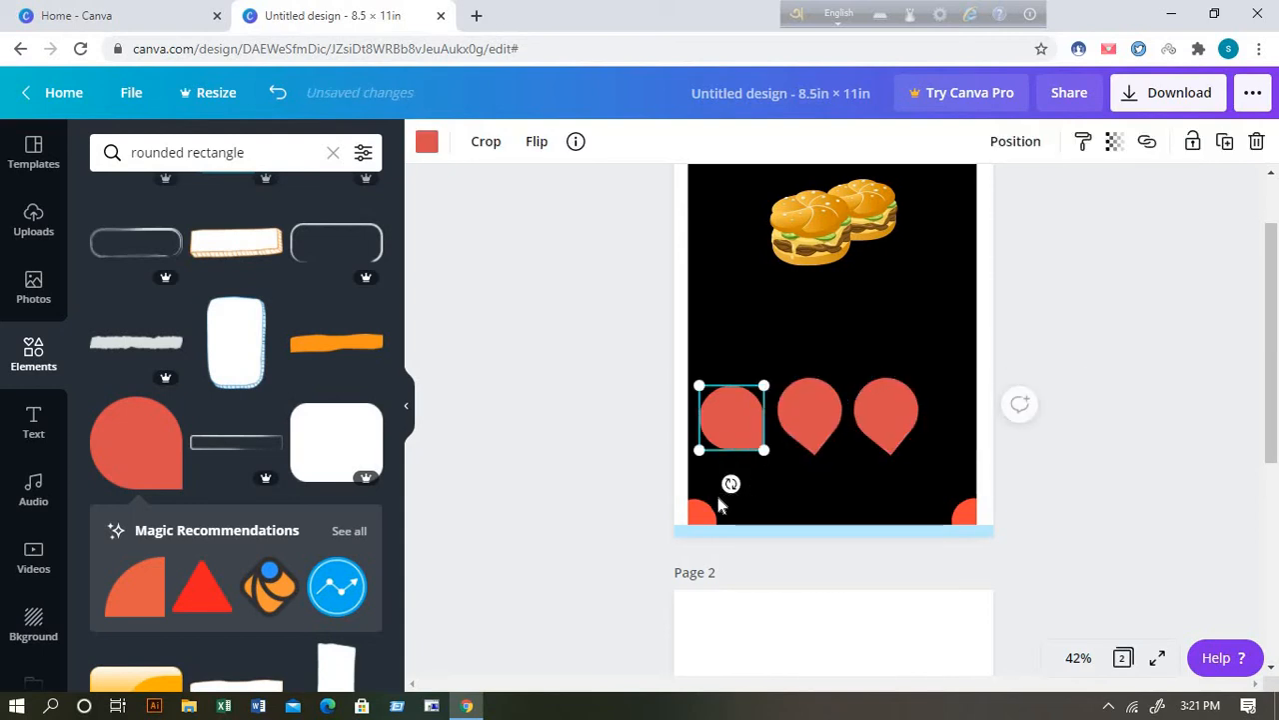
pyautogui.moveTo(730, 485); pyautogui.dragTo(689, 458)
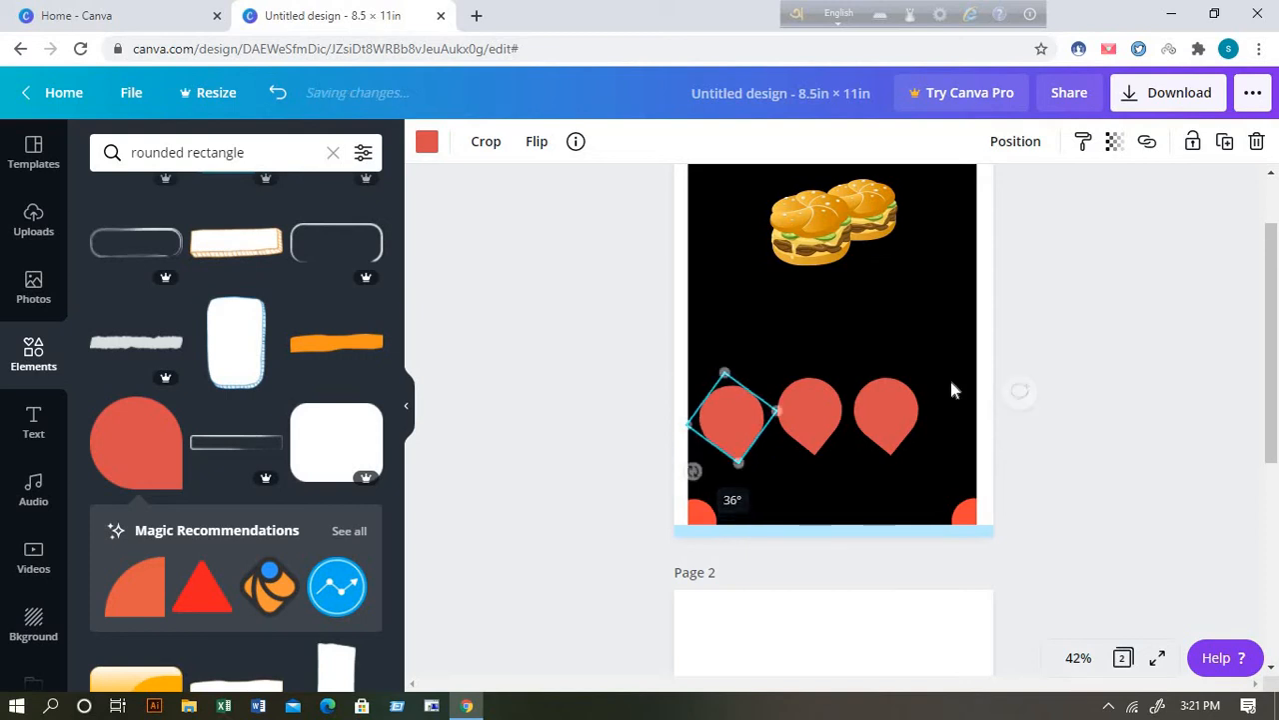
pyautogui.click(1034, 365)
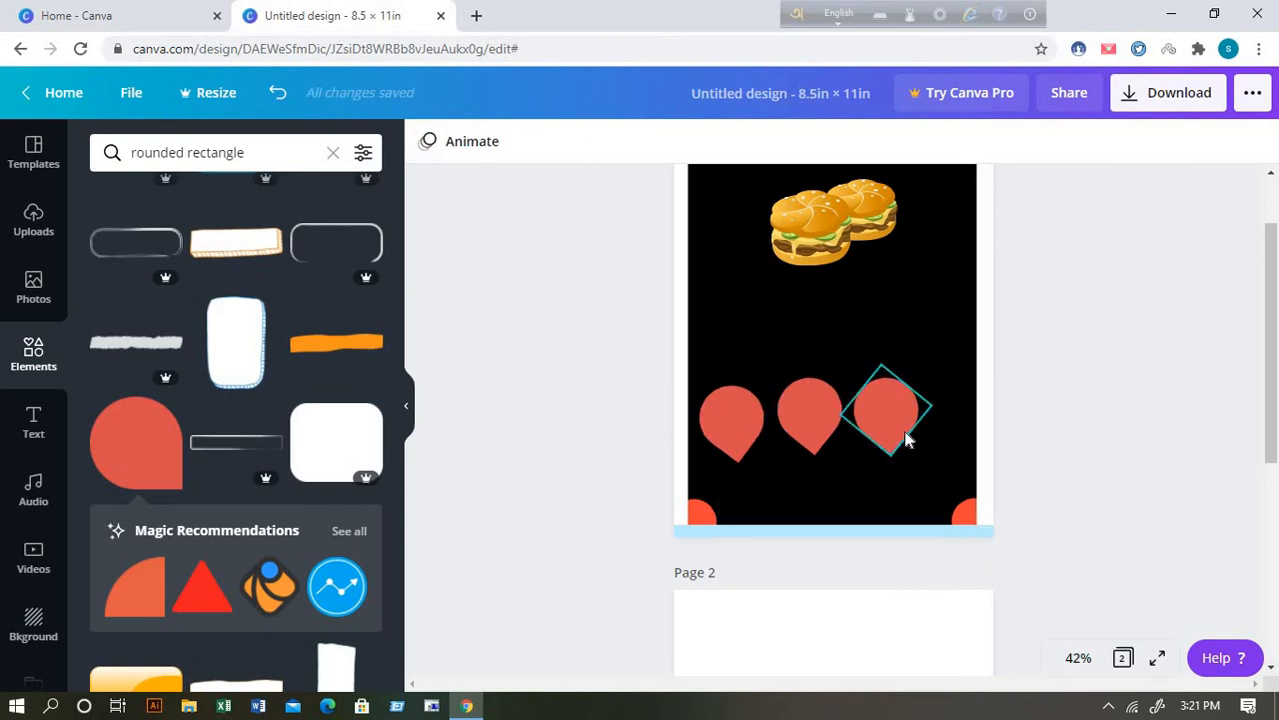
# Move the right and middle teardrops further right to widen the gaps between the three shapes.
pyautogui.moveTo(906, 440); pyautogui.dragTo(924, 433)
pyautogui.click(1062, 358)
pyautogui.moveTo(811, 432); pyautogui.dragTo(816, 435)
pyautogui.moveTo(902, 396); pyautogui.dragTo(904, 395)
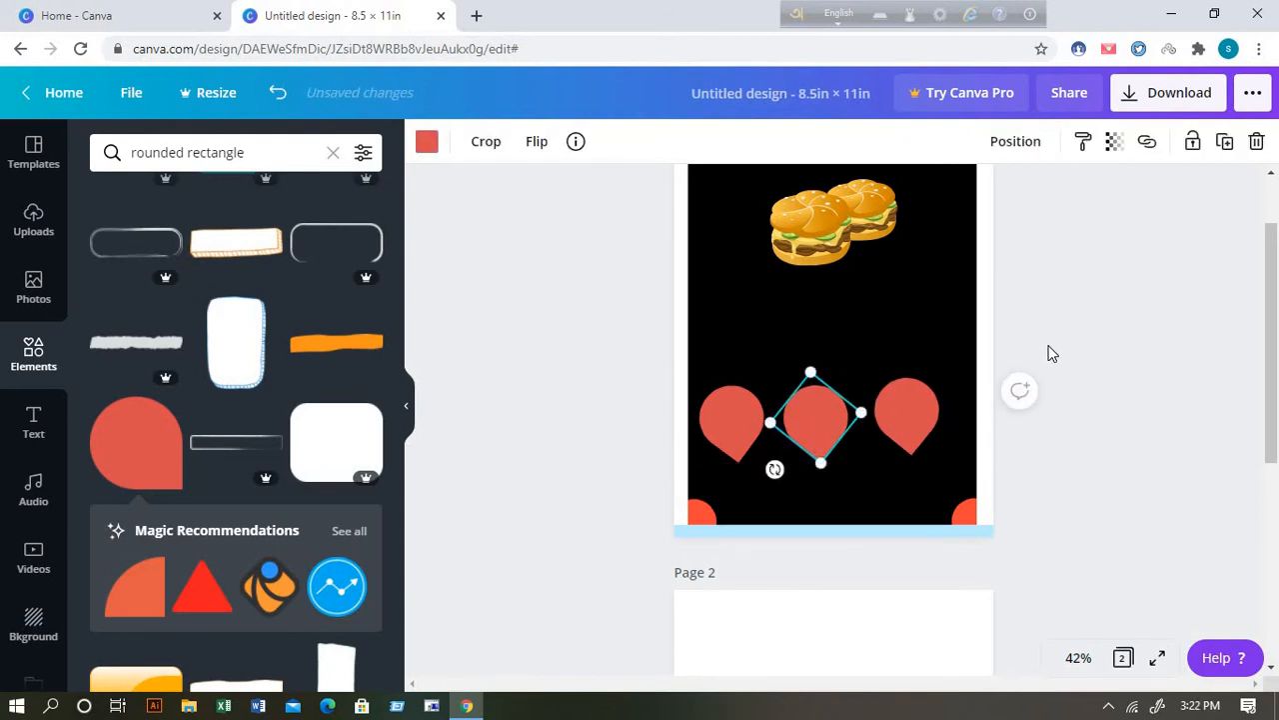
pyautogui.click(953, 387)
# Adjust the left, middle and right teardrops into a level, evenly spaced row across the lower black area.
pyautogui.moveTo(726, 443); pyautogui.dragTo(726, 451)
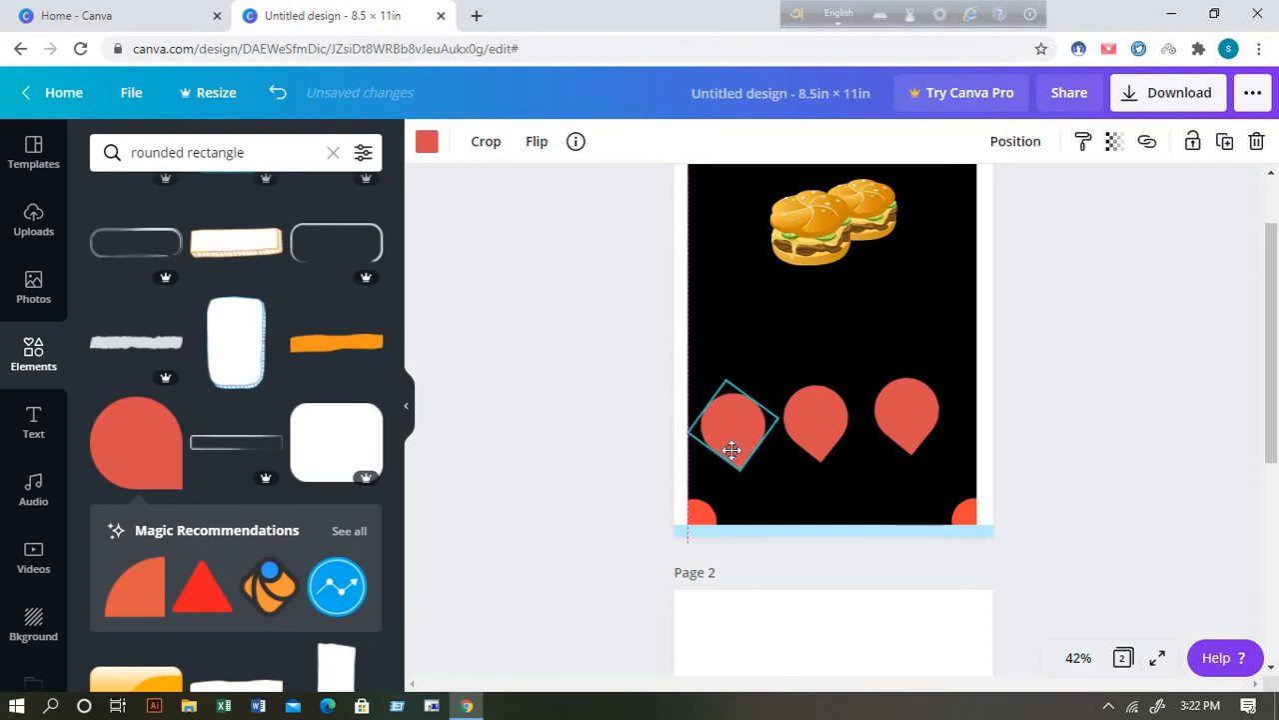
pyautogui.moveTo(731, 450); pyautogui.dragTo(736, 452)
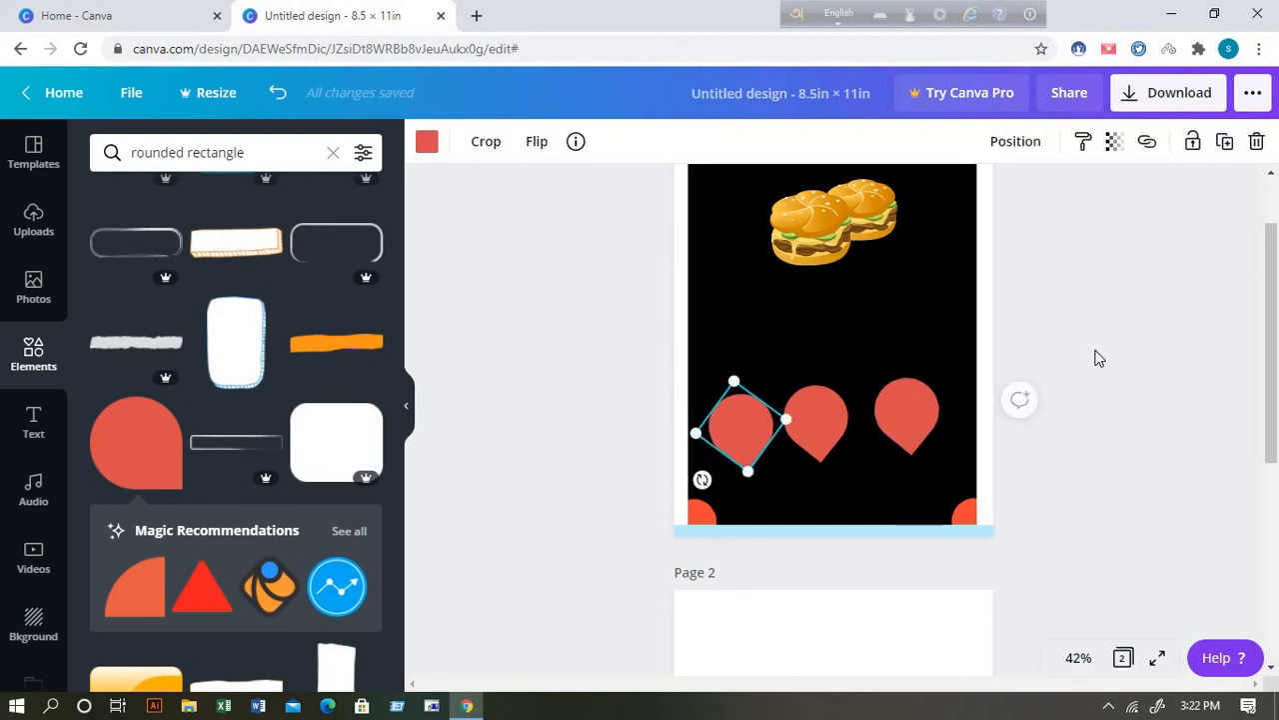
pyautogui.click(1095, 360)
pyautogui.moveTo(839, 422); pyautogui.dragTo(846, 418)
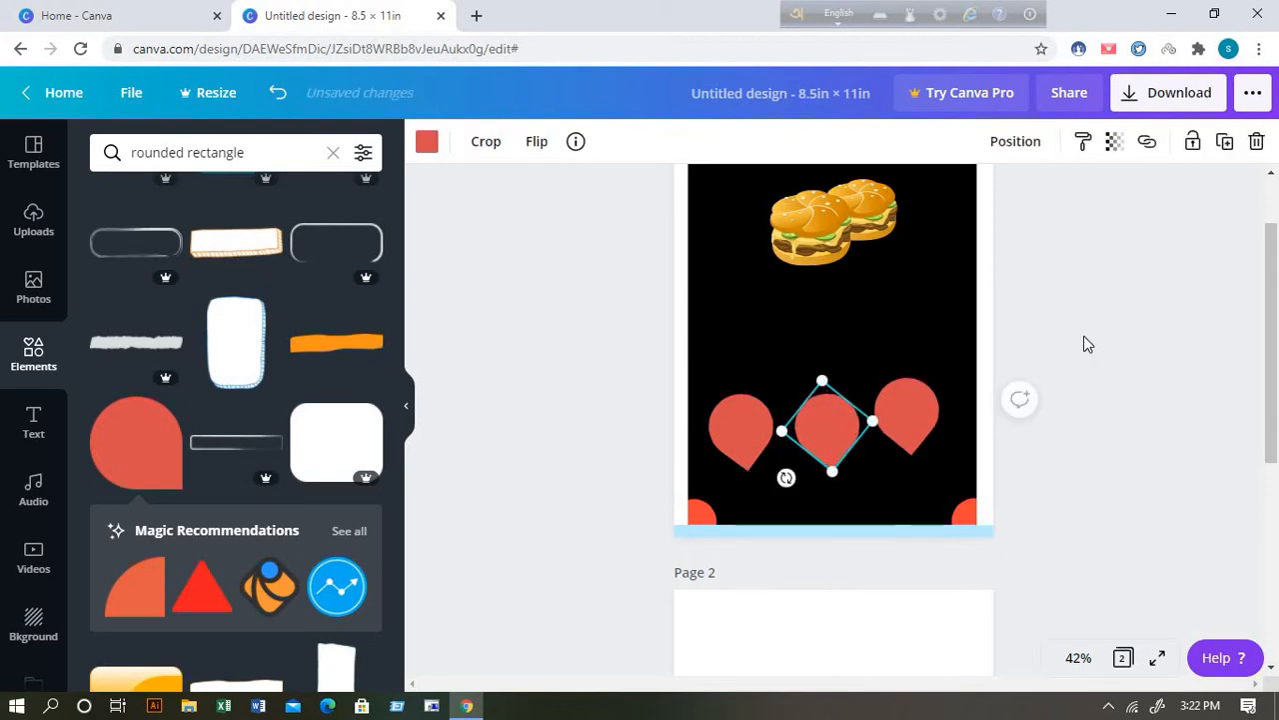
pyautogui.click(1086, 342)
pyautogui.moveTo(928, 425); pyautogui.dragTo(929, 428)
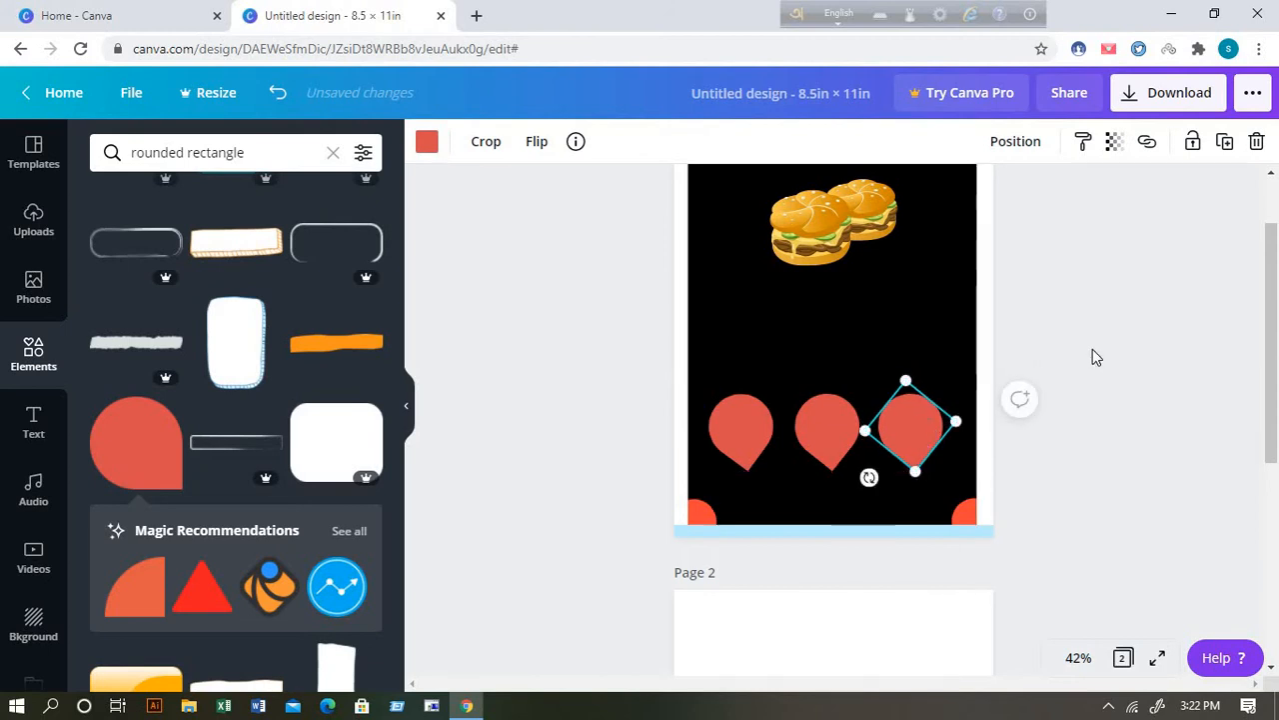
pyautogui.click(1100, 349)
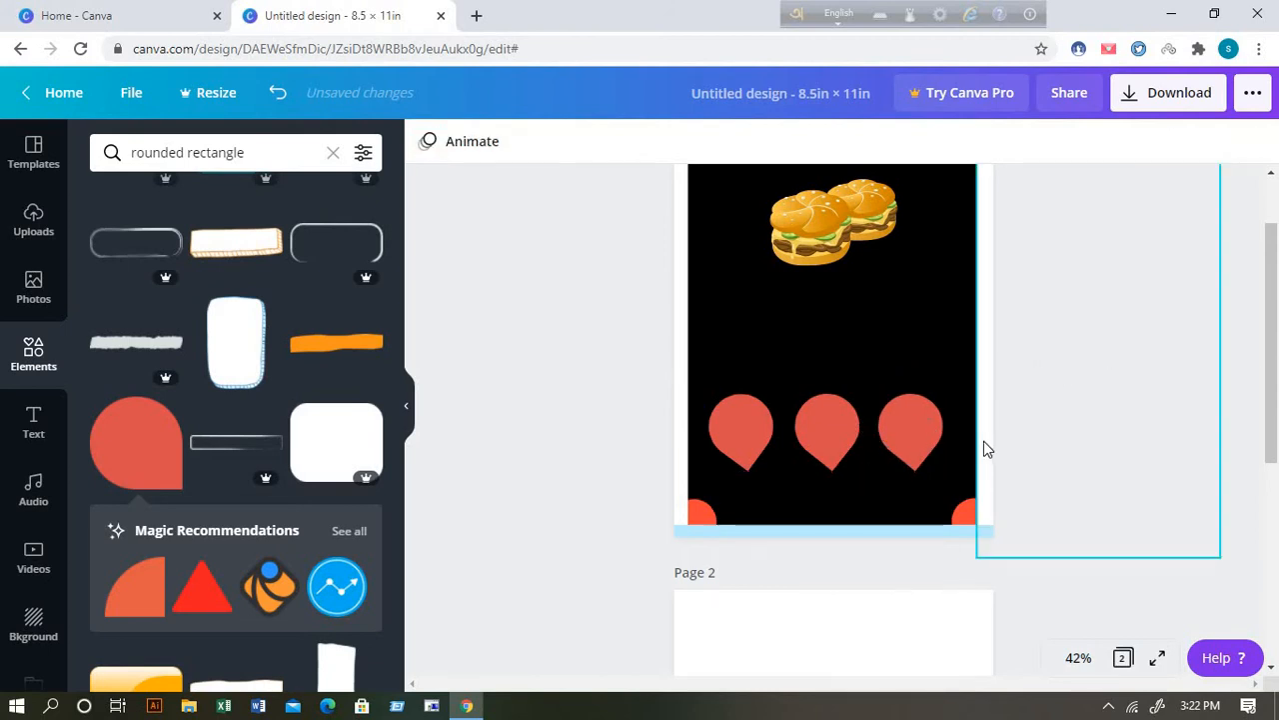
pyautogui.click(929, 455)
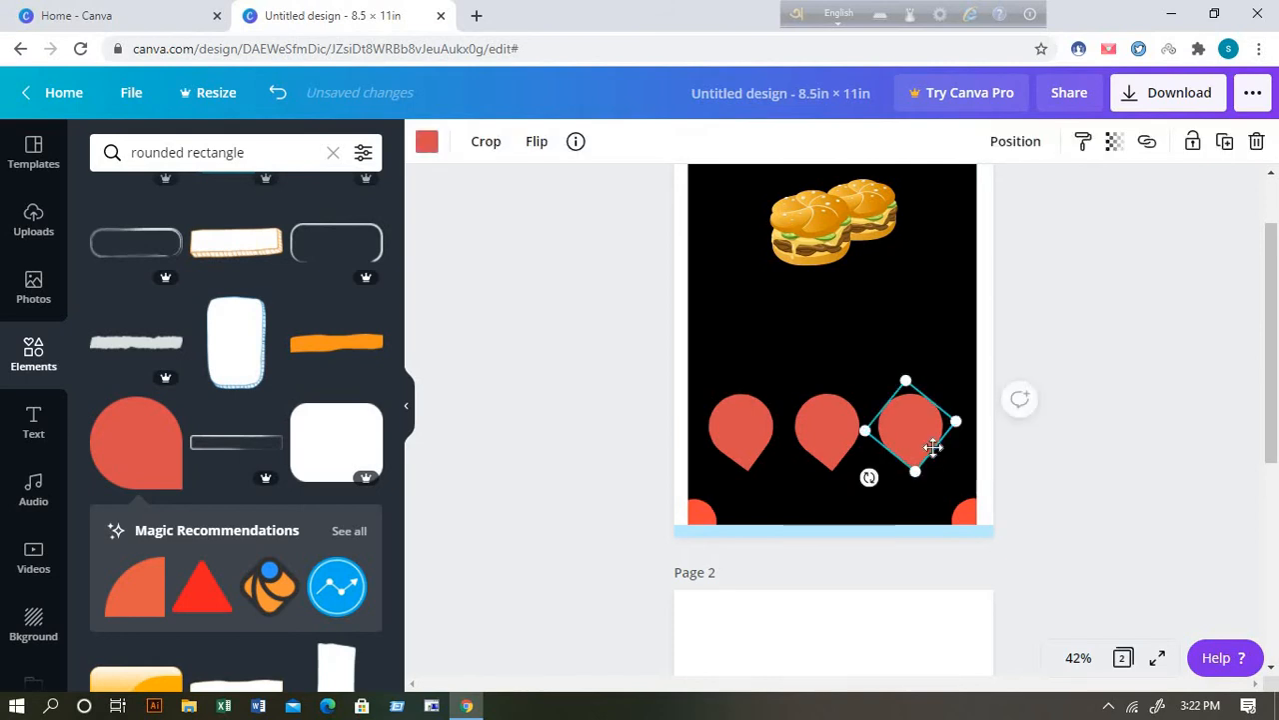
pyautogui.moveTo(932, 447); pyautogui.dragTo(933, 447)
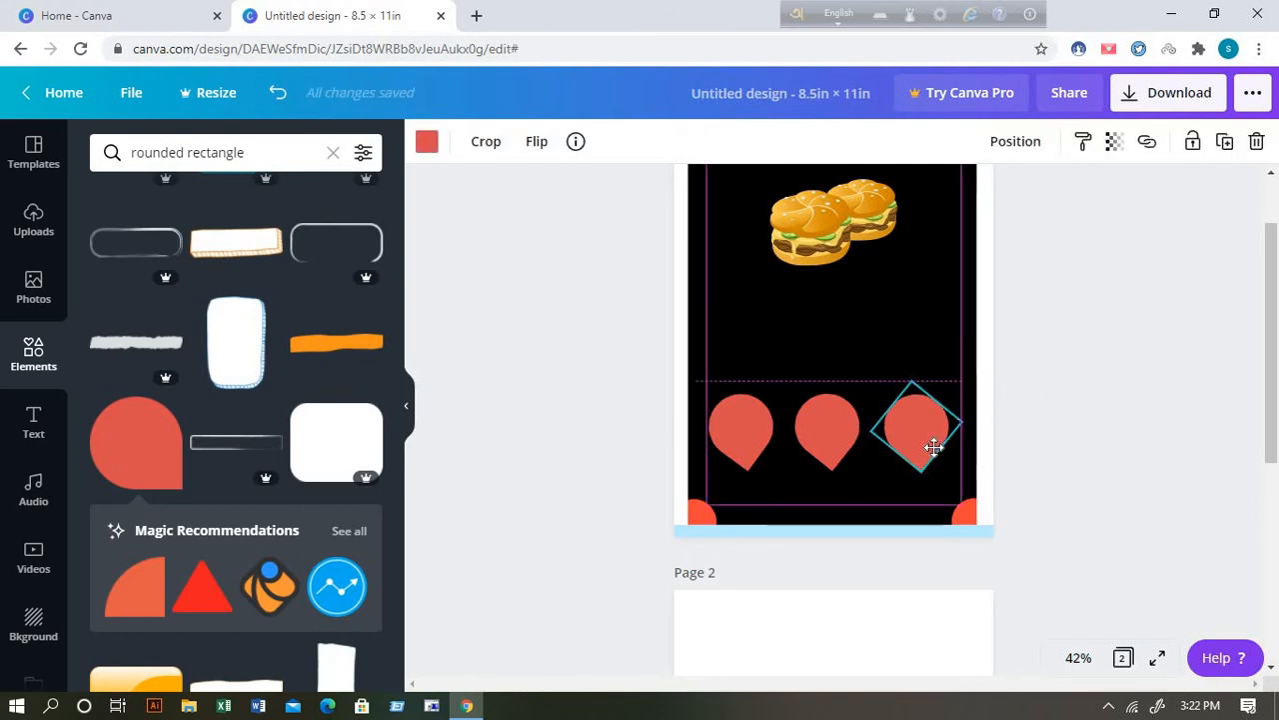
pyautogui.moveTo(1014, 389); pyautogui.dragTo(1020, 397)
pyautogui.click(1067, 351)
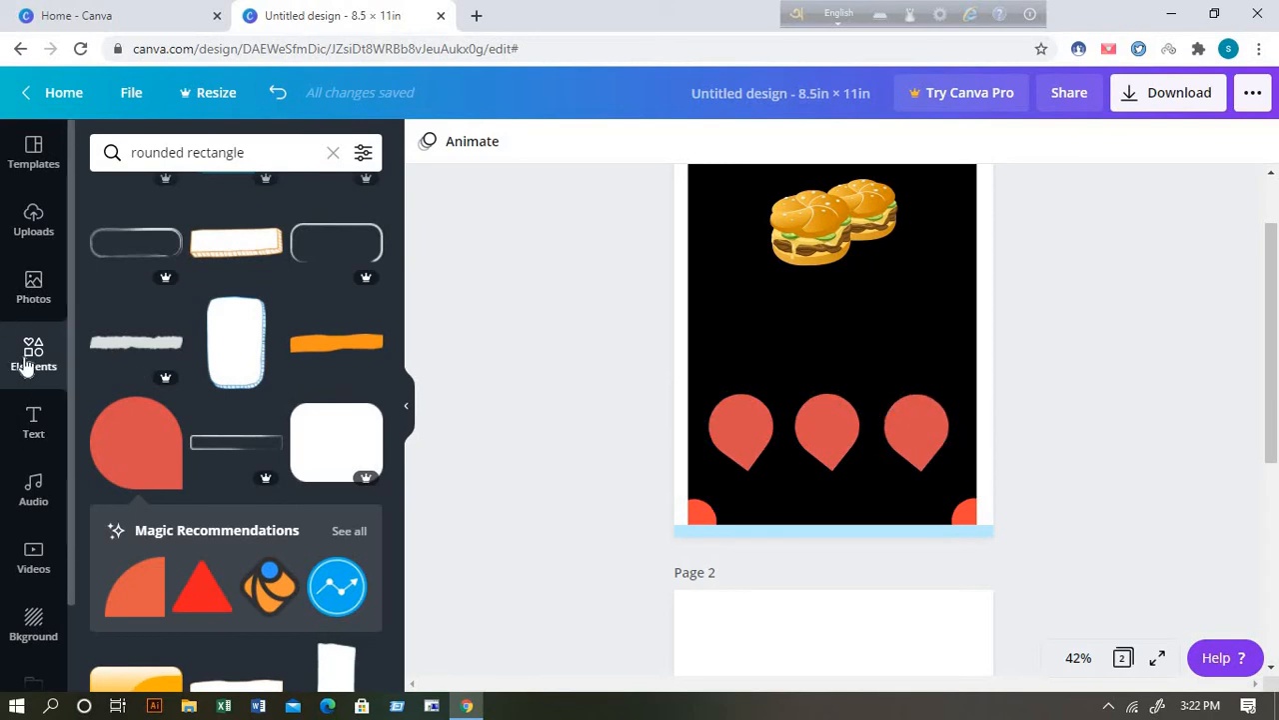
# Replace the elements search term "rounded rectangle" with "fries", run the search and browse the graphics.
pyautogui.click(254, 150)
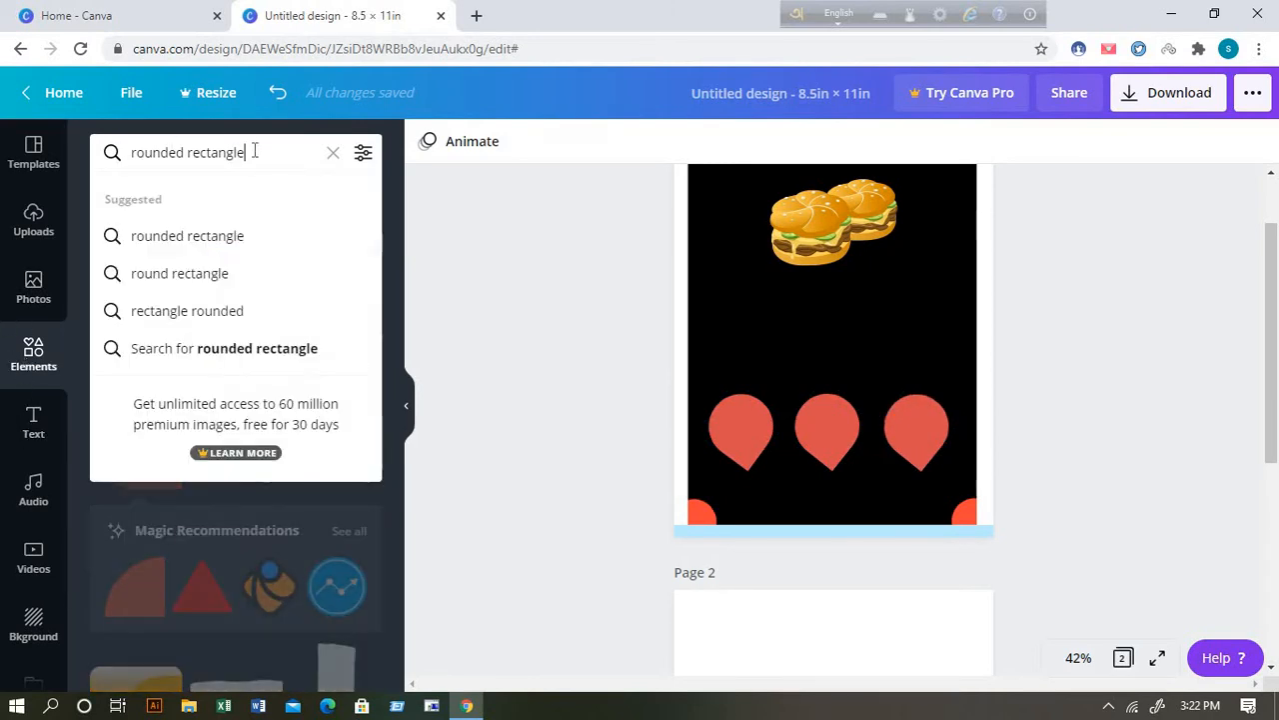
pyautogui.press('BackSpace')
pyautogui.press('BackSpace')
pyautogui.press('BackSpace')
pyautogui.press('BackSpace')
pyautogui.press('BackSpace')
pyautogui.press('BackSpace')
pyautogui.press('BackSpace')
pyautogui.press('BackSpace')
pyautogui.press('BackSpace')
pyautogui.press('BackSpace')
pyautogui.press('BackSpace')
pyautogui.press('BackSpace')
pyautogui.press('BackSpace')
pyautogui.press('BackSpace')
pyautogui.press('BackSpace')
pyautogui.press('BackSpace')
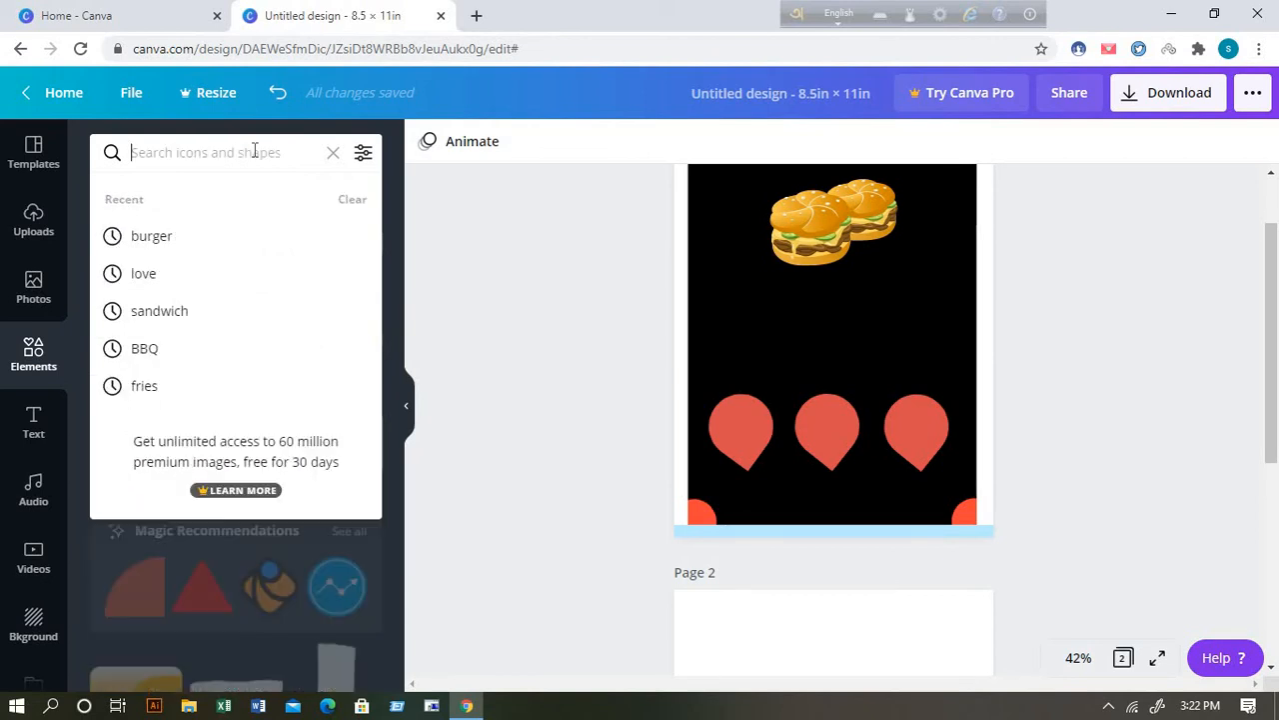
pyautogui.write('r')
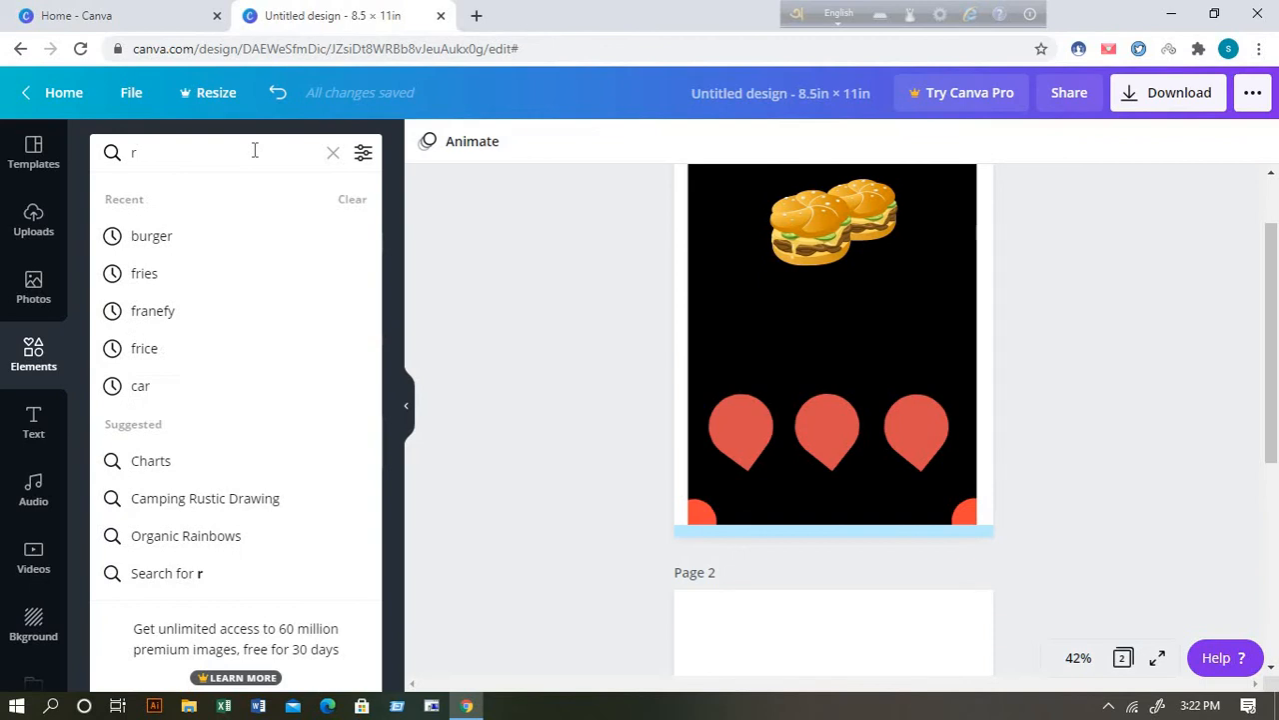
pyautogui.press('BackSpace')
pyautogui.write('fri')
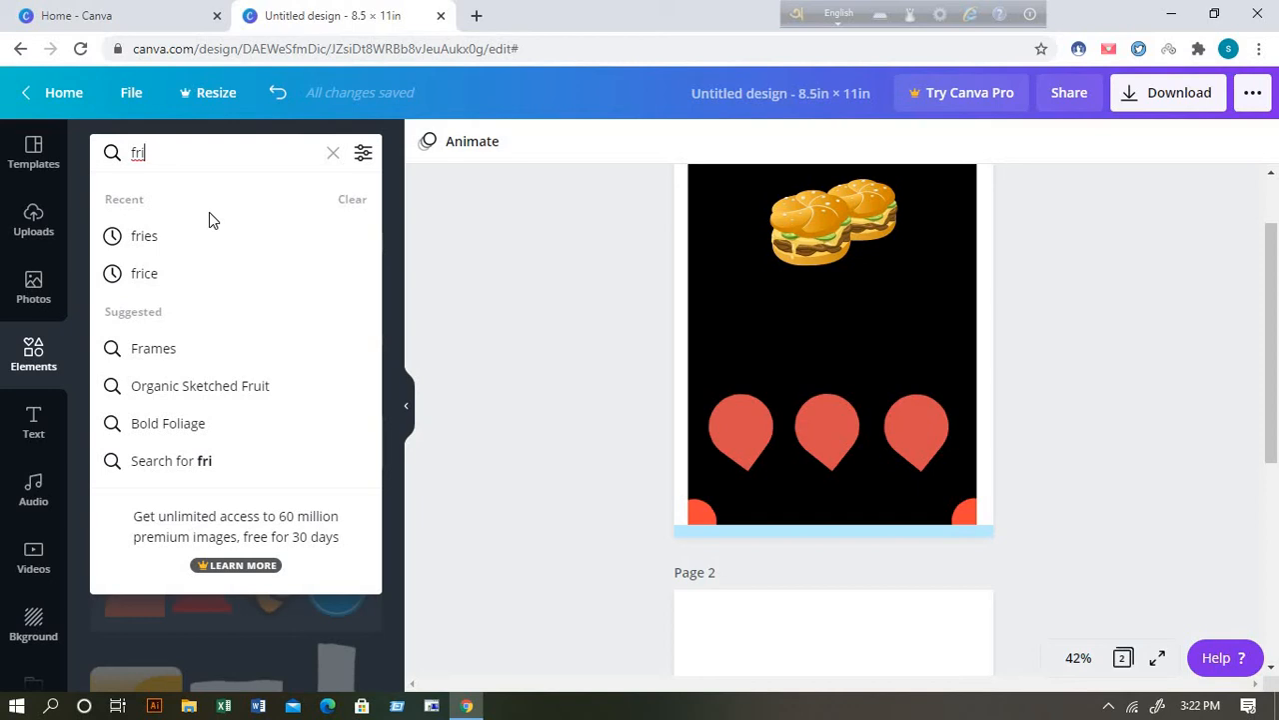
pyautogui.write('es')
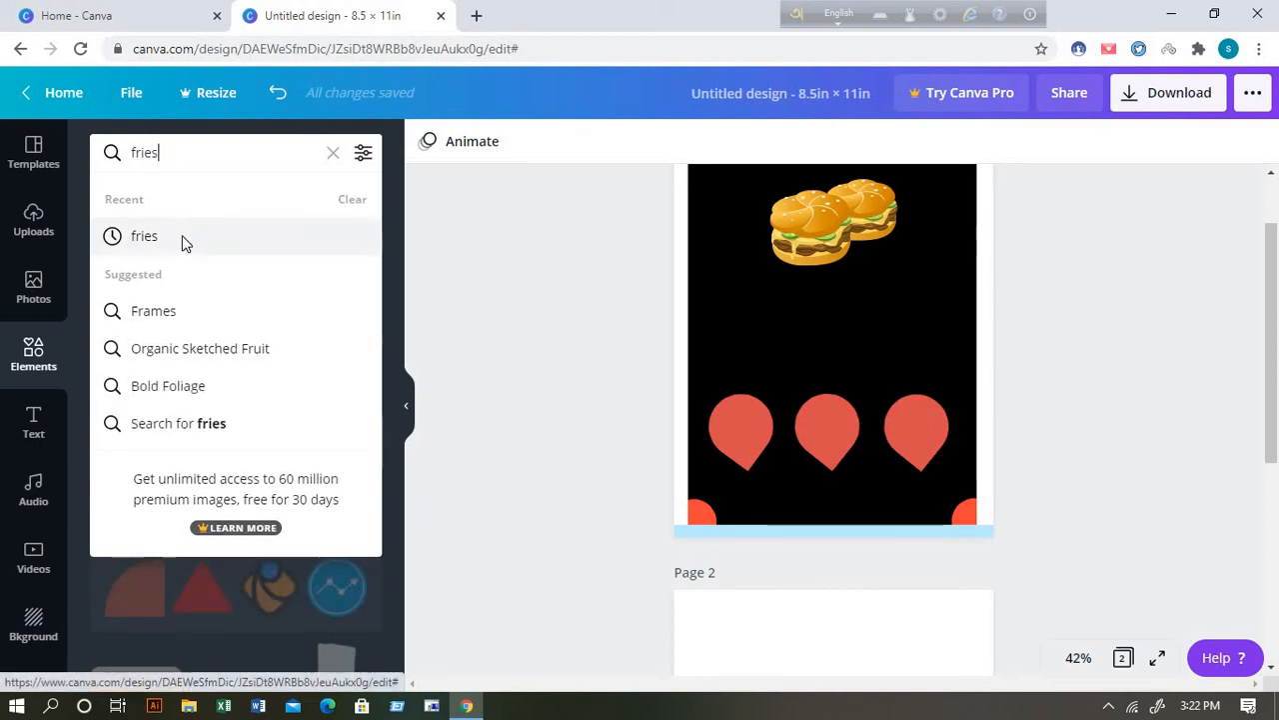
pyautogui.click(183, 243)
pyautogui.scroll(-1, 260, 447)
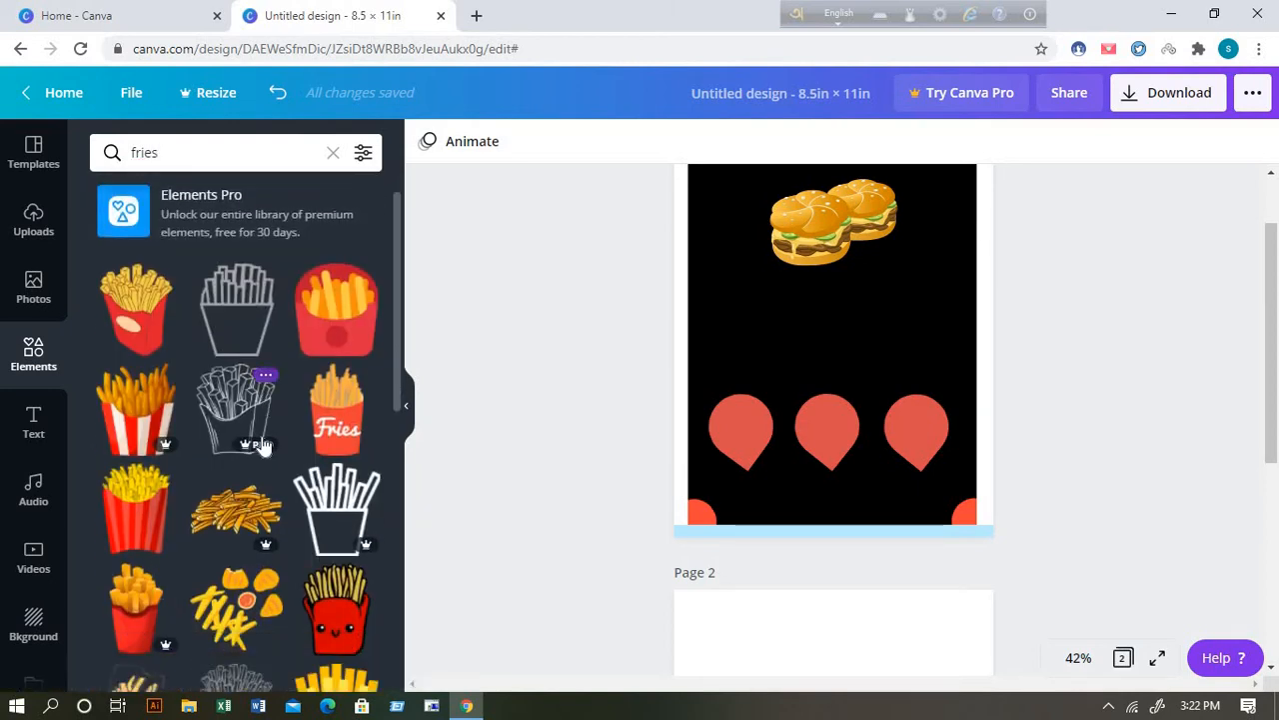
pyautogui.scroll(-3, 260, 447)
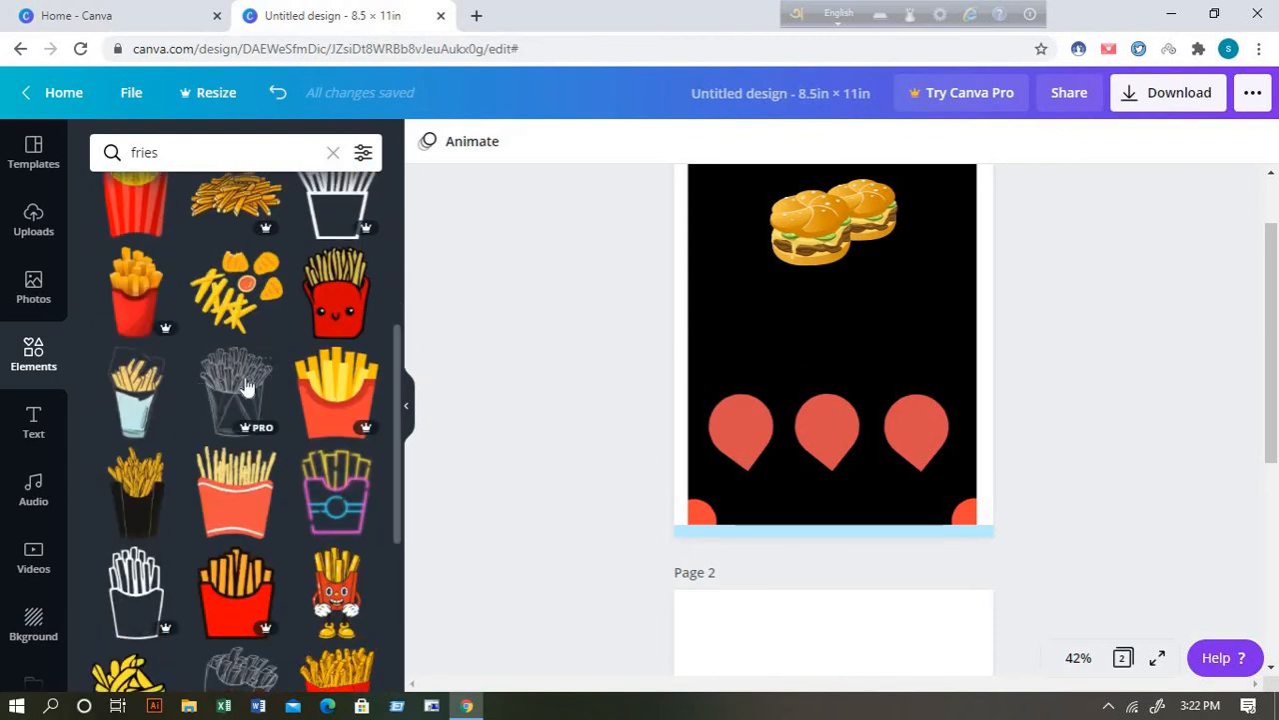
# Add the free pink fries box graphic to page 1, shrink it and centre it on the left teardrop.
pyautogui.scroll(-5, 245, 385)
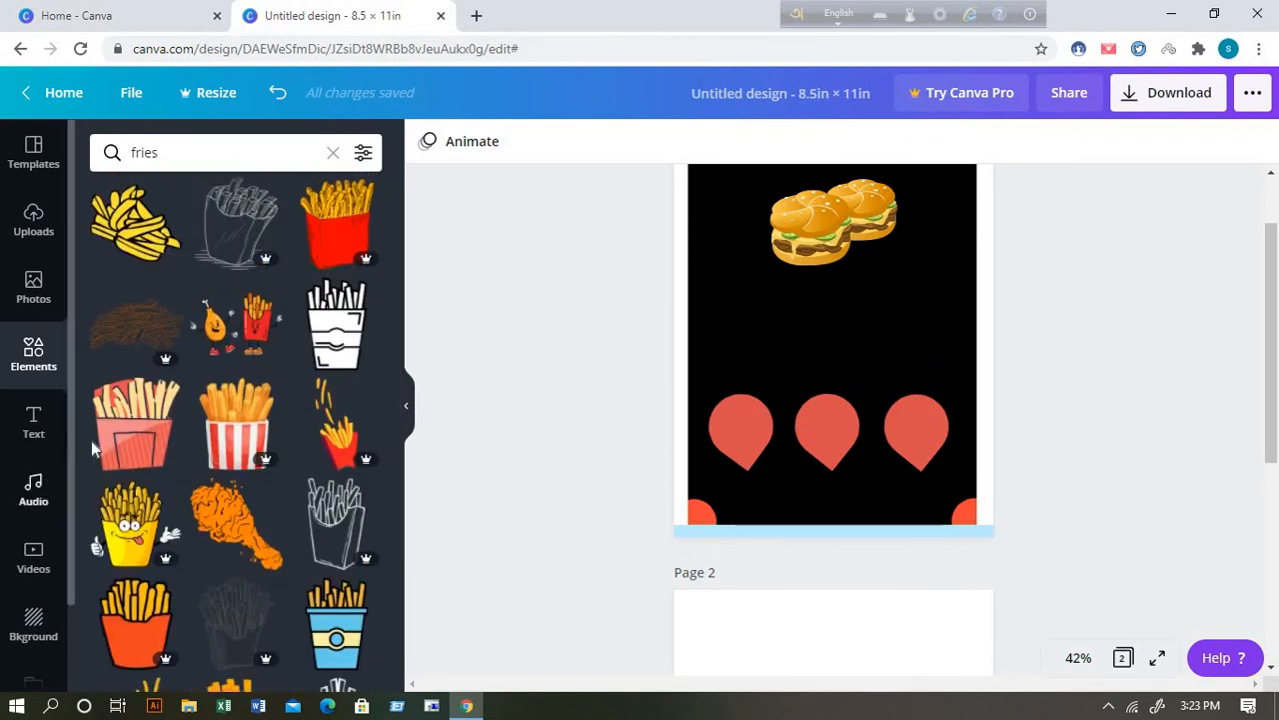
pyautogui.click(138, 426)
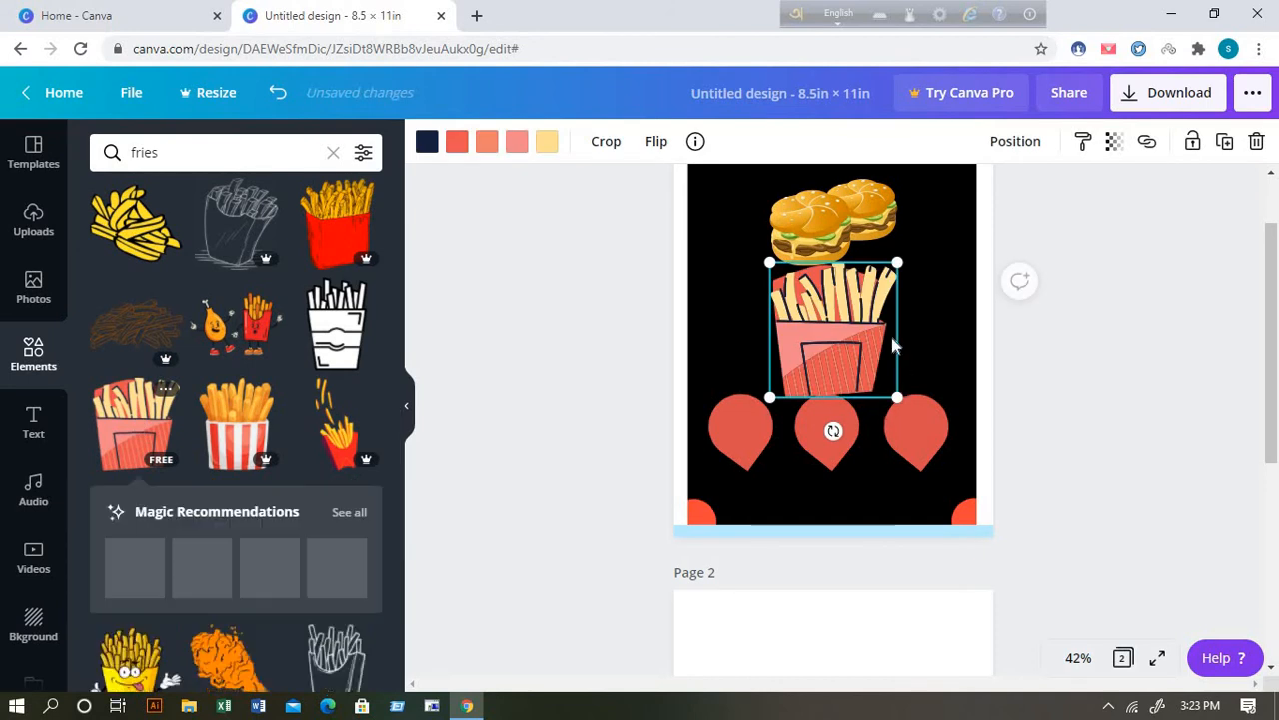
pyautogui.moveTo(902, 262); pyautogui.dragTo(746, 435)
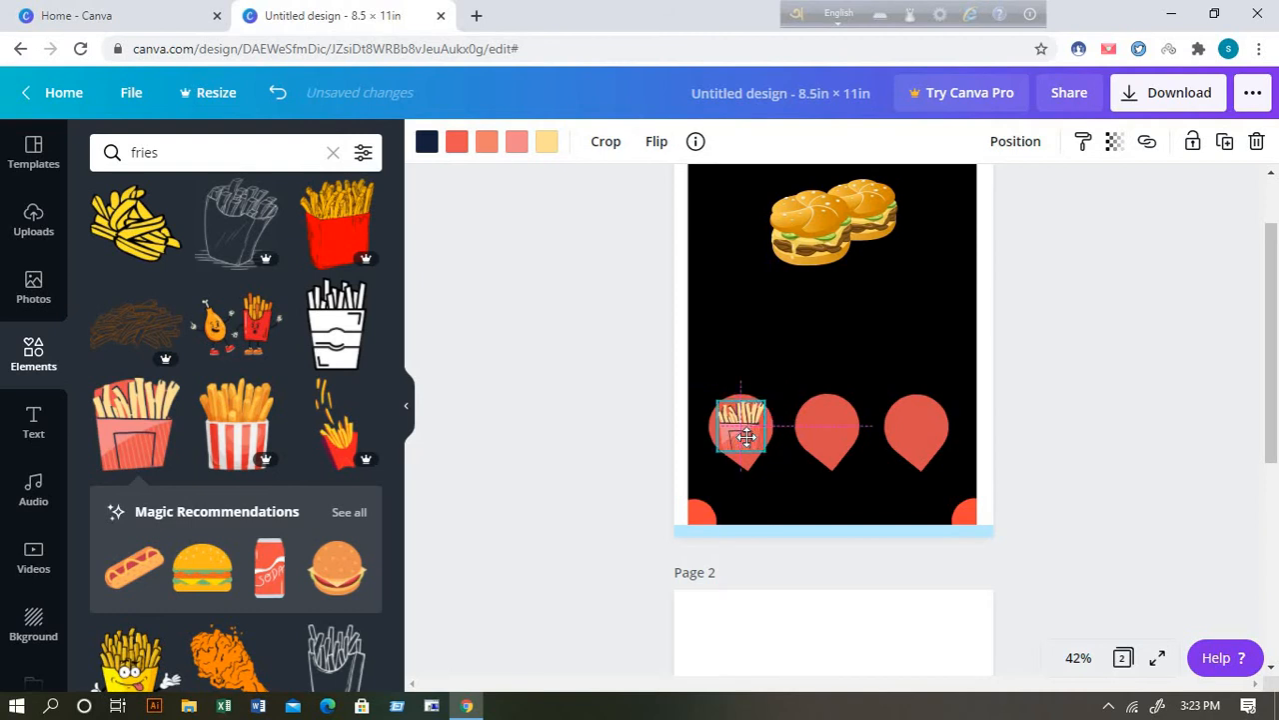
pyautogui.click(1068, 284)
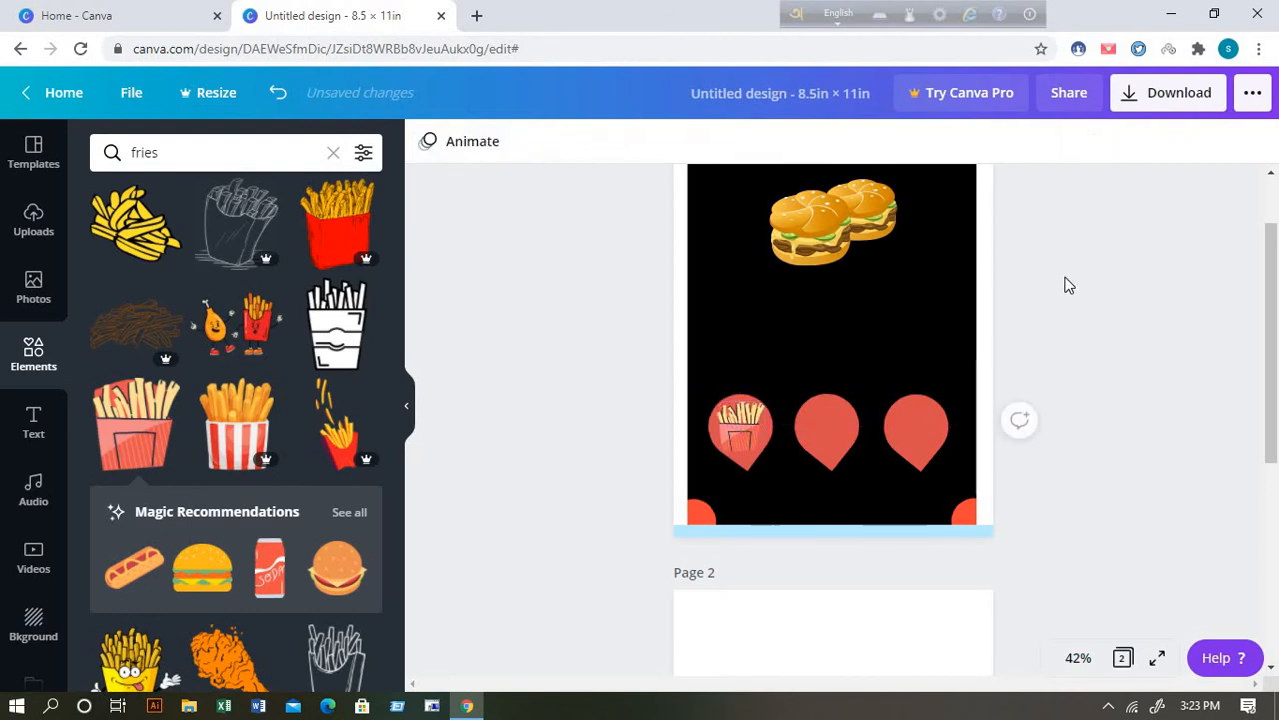
# Replace the elements search term "fries" with "BBQ" and run the search.
pyautogui.moveTo(224, 346)
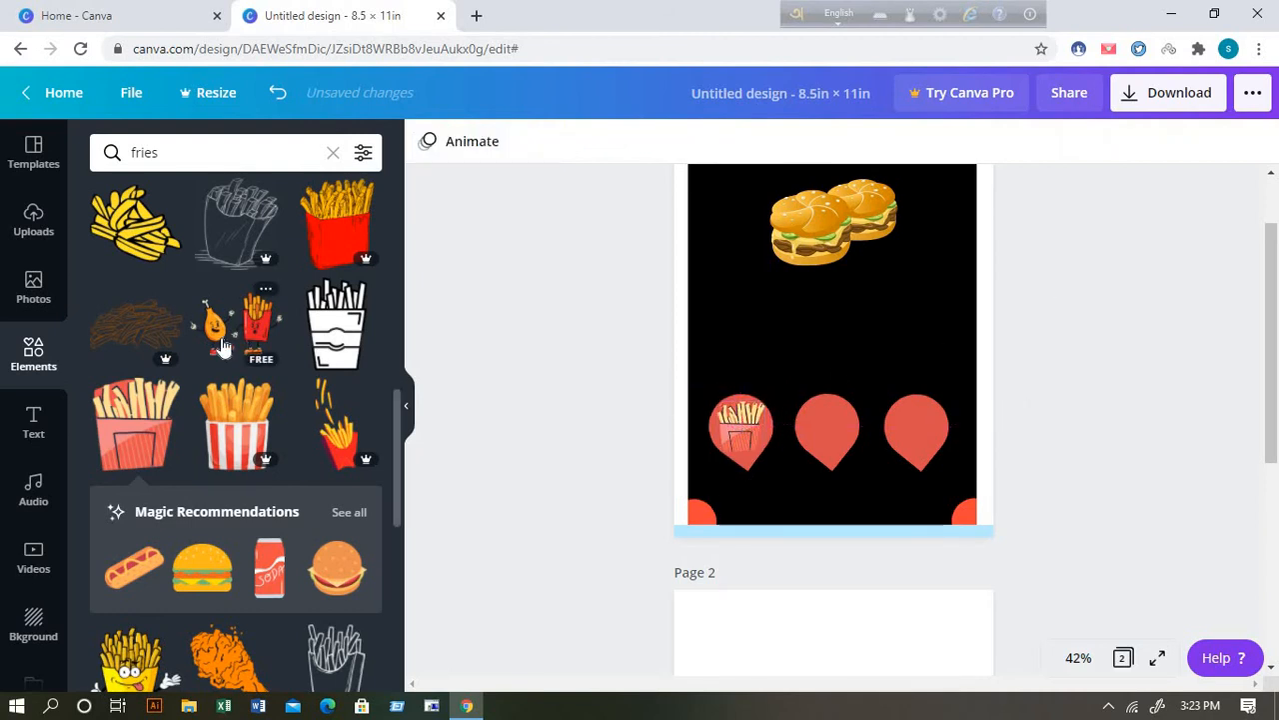
pyautogui.click(183, 153)
pyautogui.press('BackSpace')
pyautogui.press('BackSpace')
pyautogui.press('BackSpace')
pyautogui.press('BackSpace')
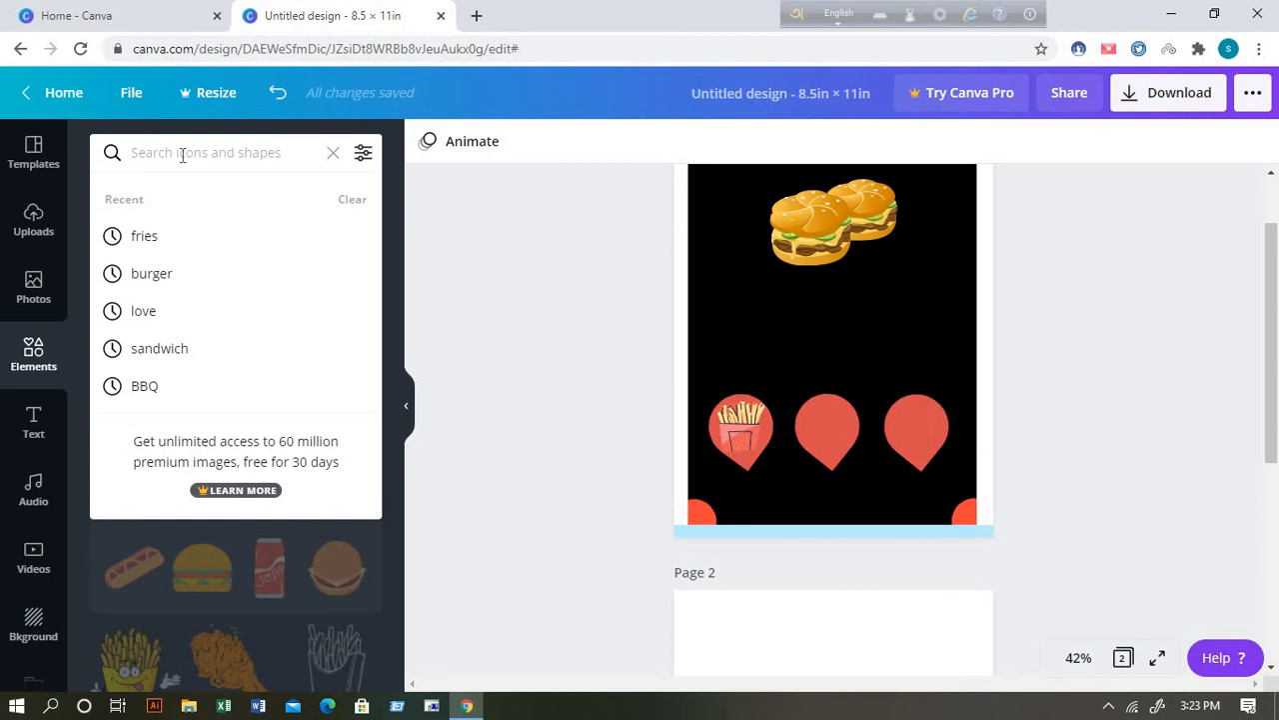
pyautogui.write('BB')
pyautogui.click(161, 245)
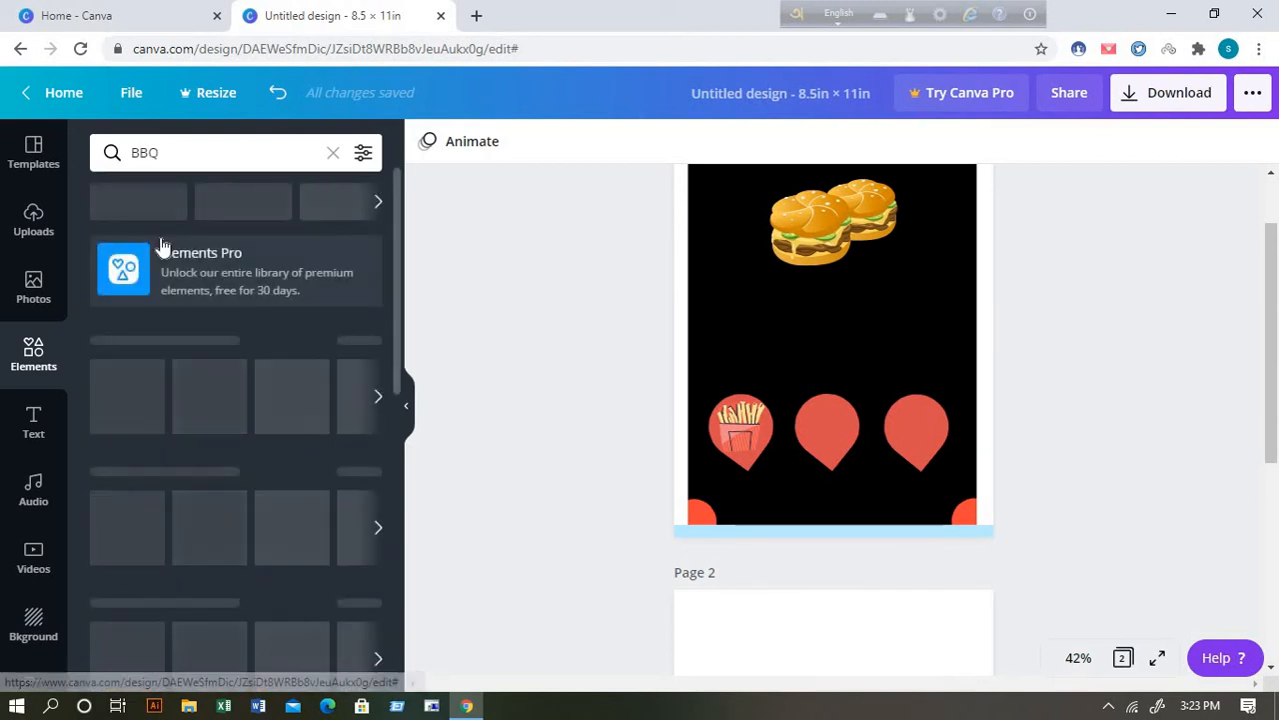
# Add the free raw steak graphic to page 1, shrink it and centre it on the middle teardrop.
pyautogui.scroll(-1, 280, 425)
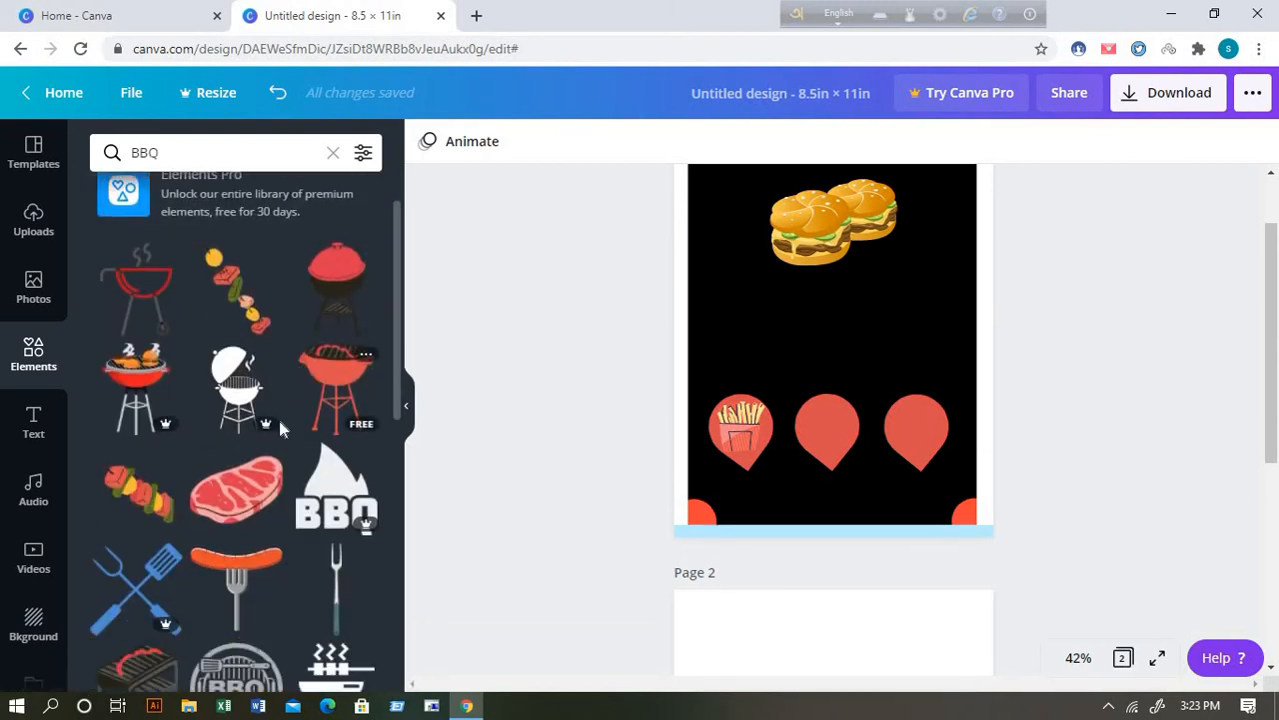
pyautogui.scroll(-1, 280, 428)
pyautogui.click(250, 389)
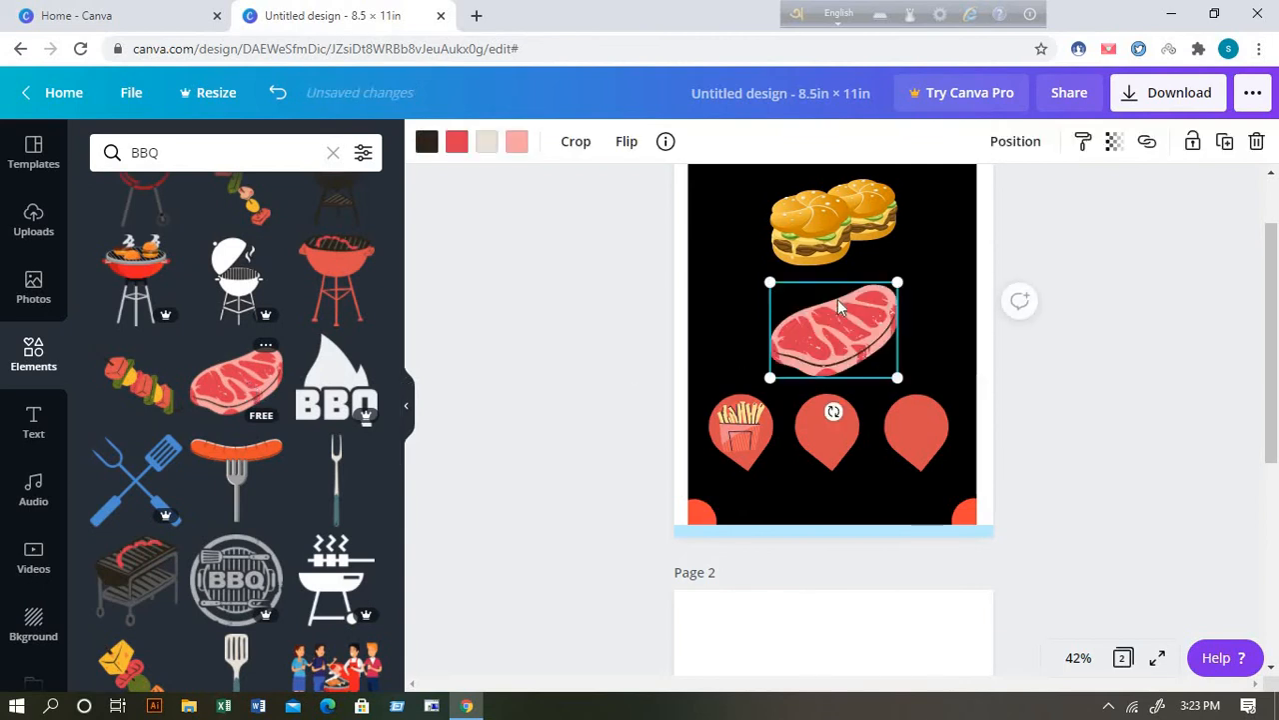
pyautogui.moveTo(897, 284); pyautogui.dragTo(821, 430)
pyautogui.click(1097, 309)
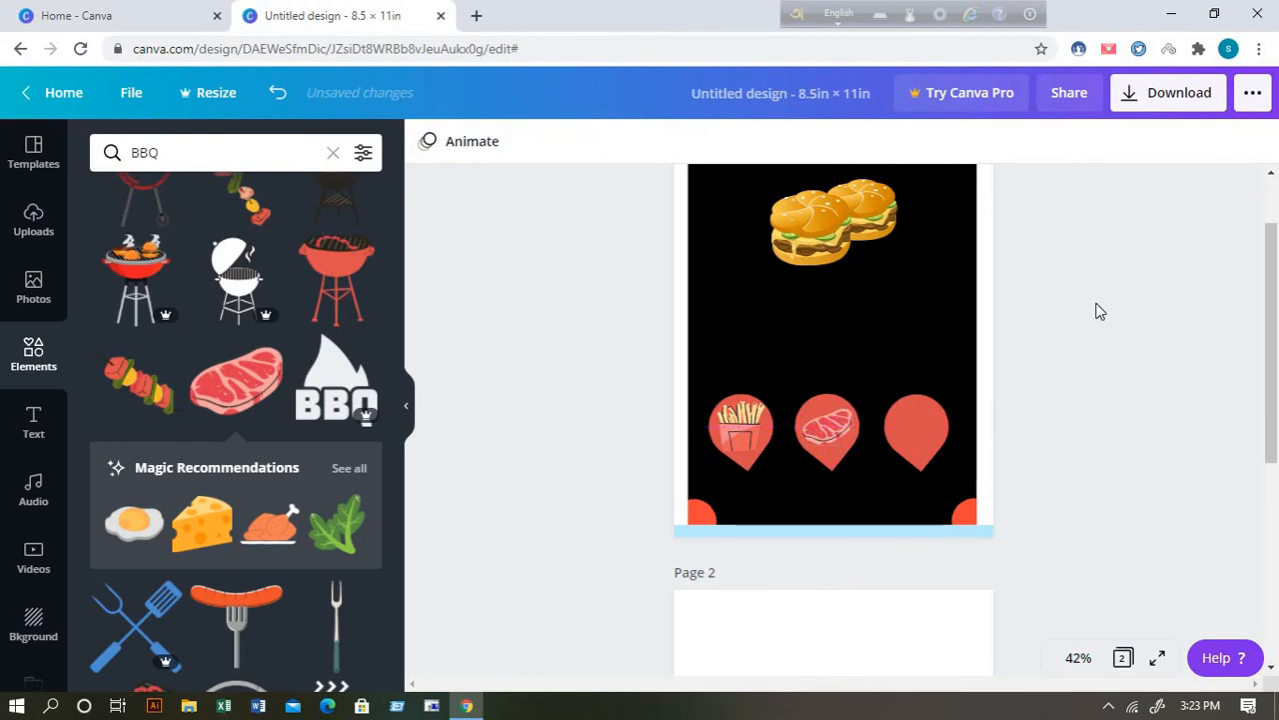
# Replace the elements search term "BBQ" with "sandwich" and run the search.
pyautogui.moveTo(316, 278)
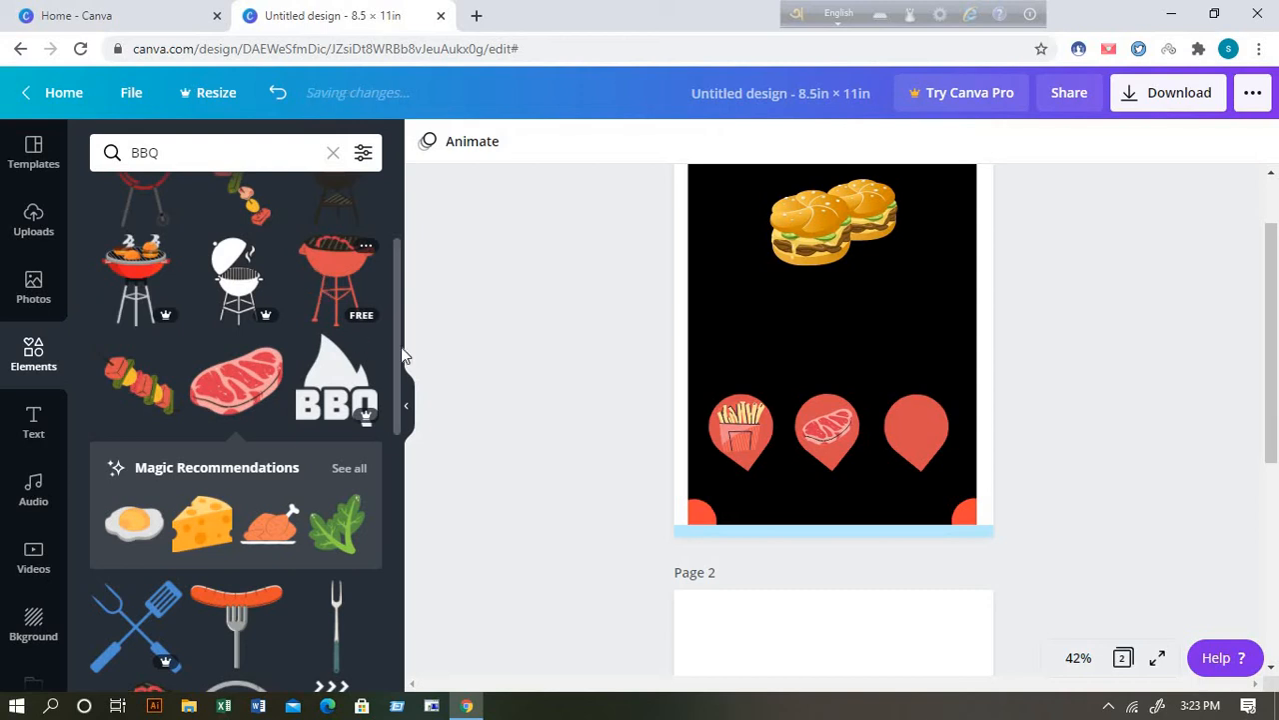
pyautogui.click(190, 158)
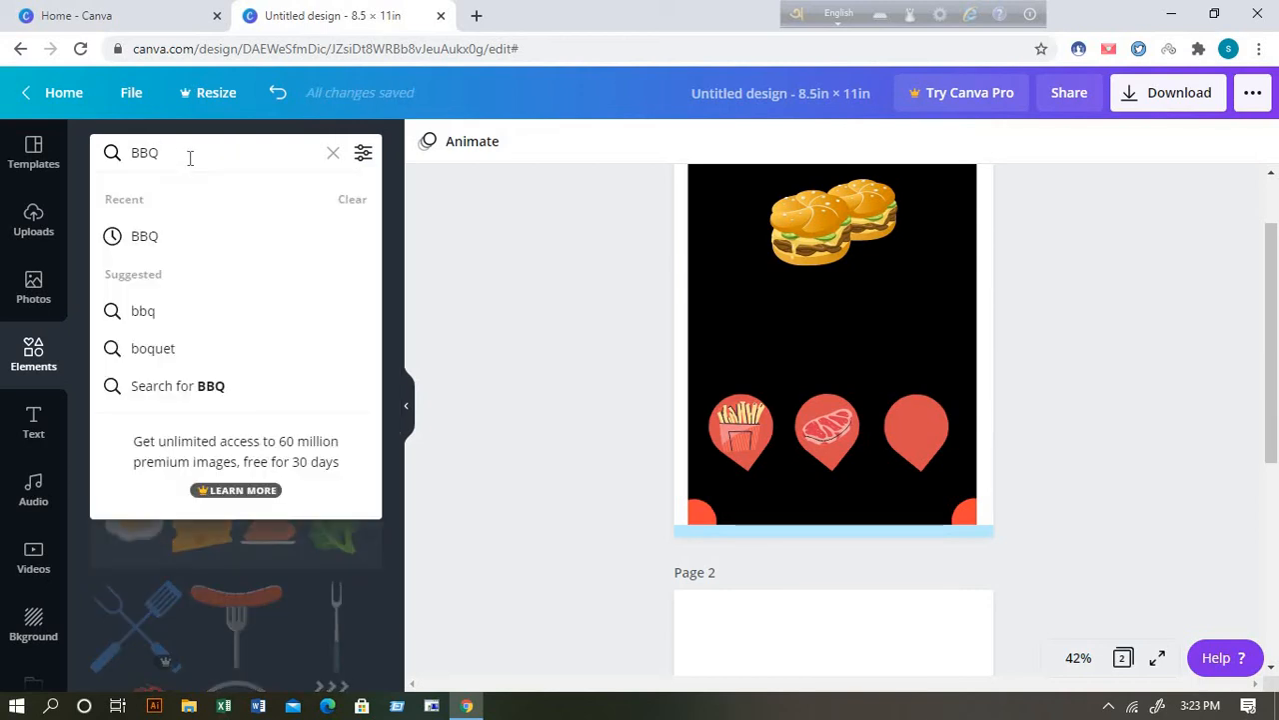
pyautogui.press('BackSpace')
pyautogui.press('BackSpace')
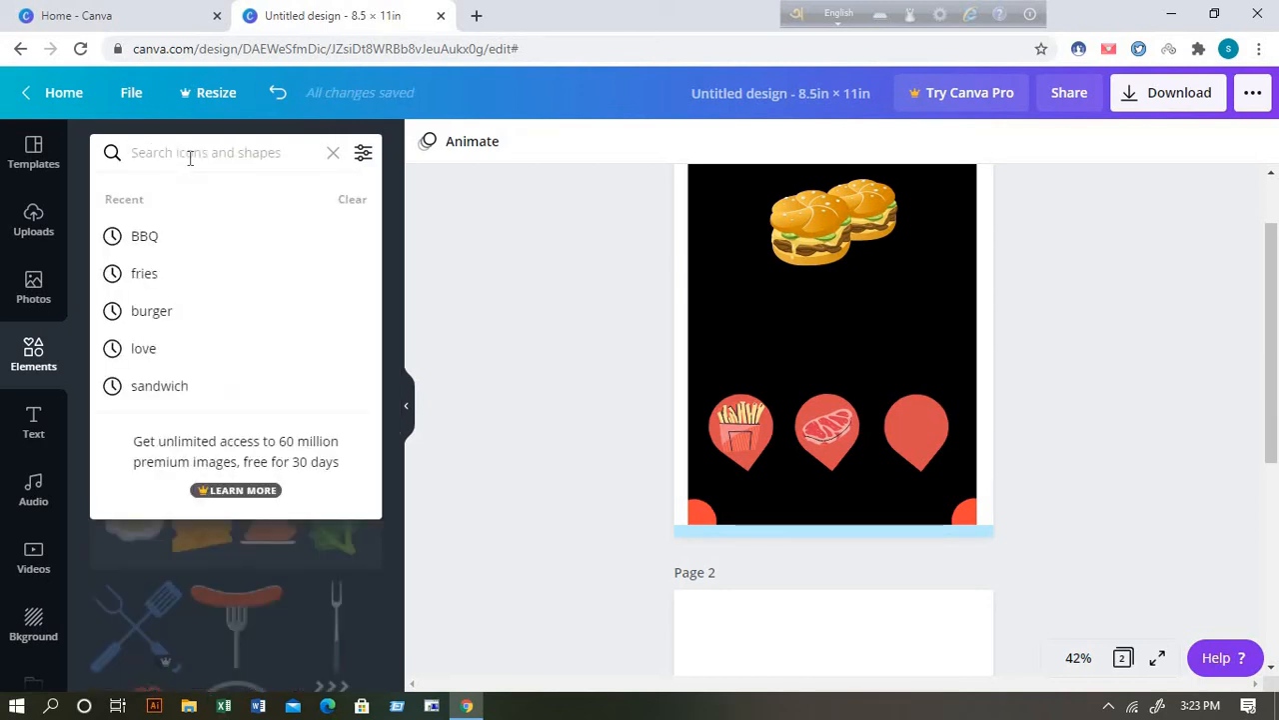
pyautogui.write('sand')
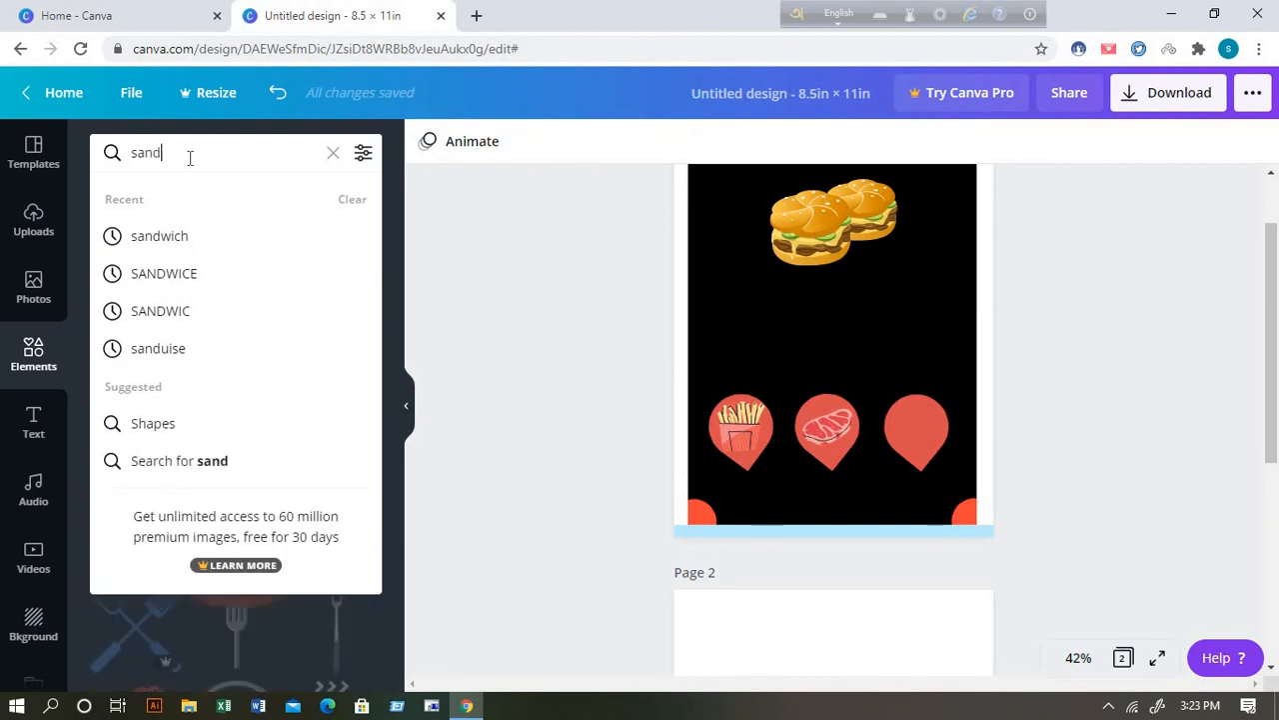
pyautogui.write('wic')
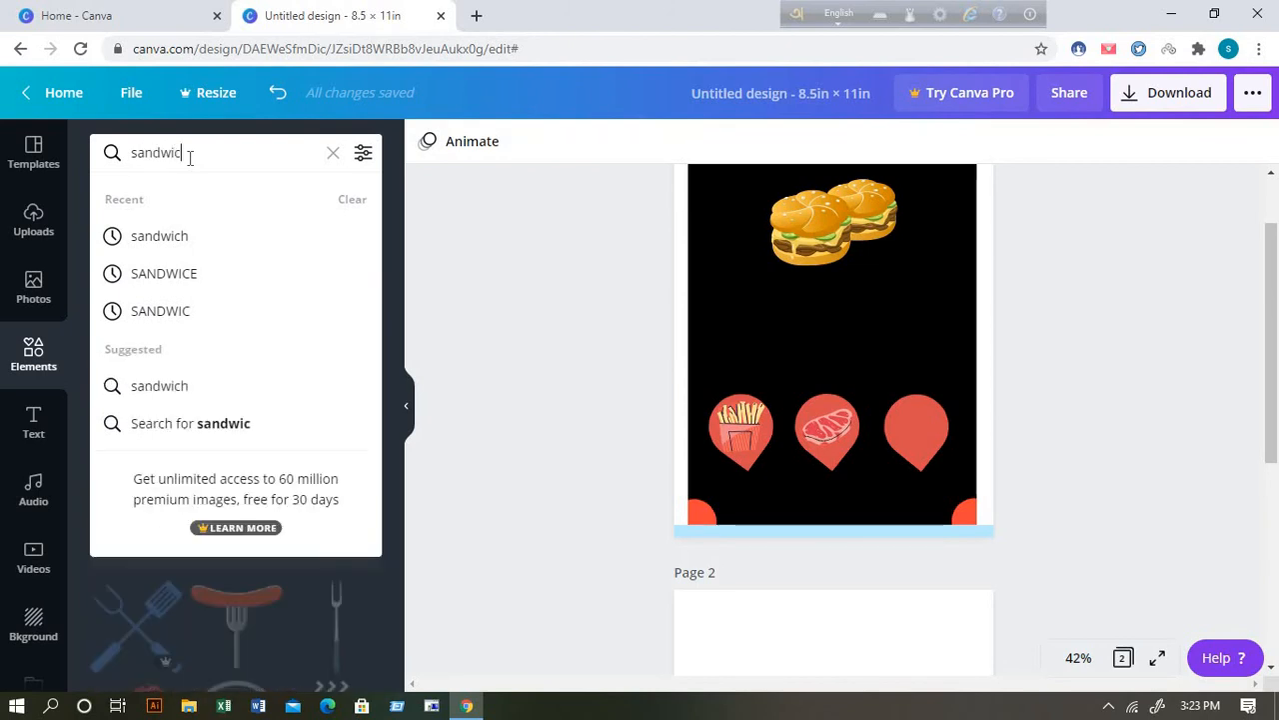
pyautogui.write('h')
pyautogui.press('Return')
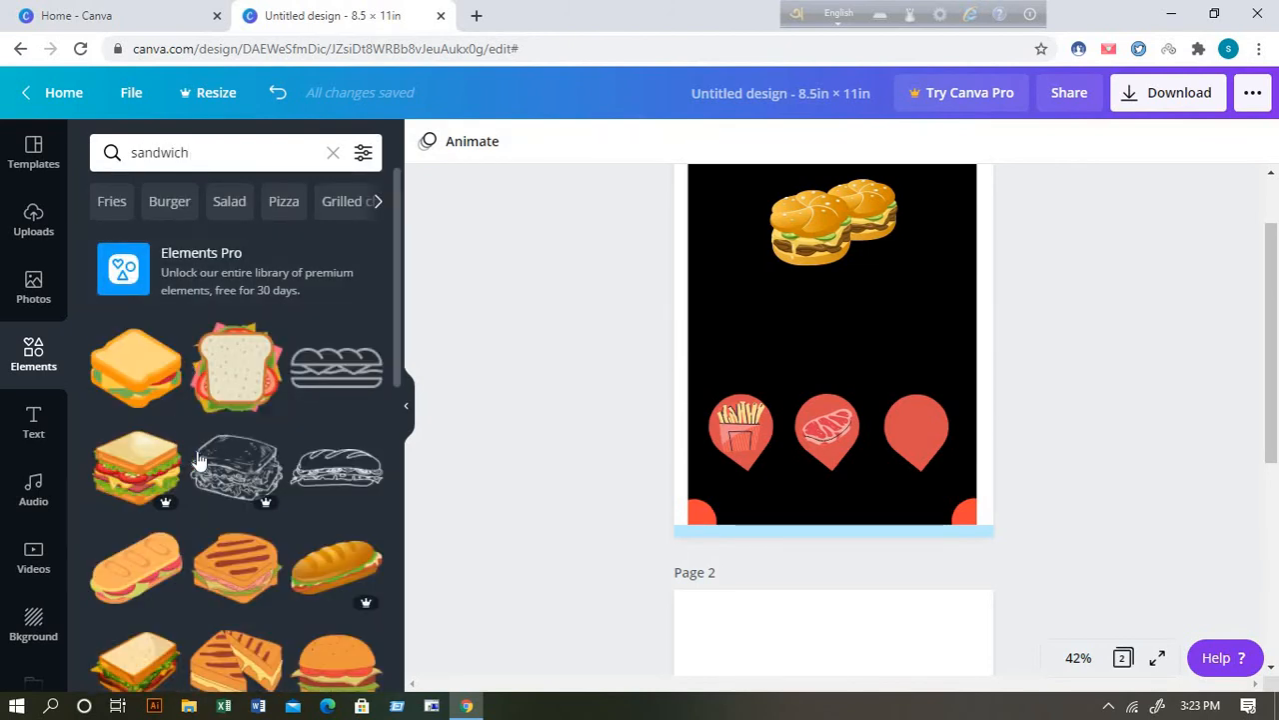
# Add the free square toast sandwich graphic to page 1, shrink it and centre it on the right teardrop.
pyautogui.scroll(-2, 244, 420)
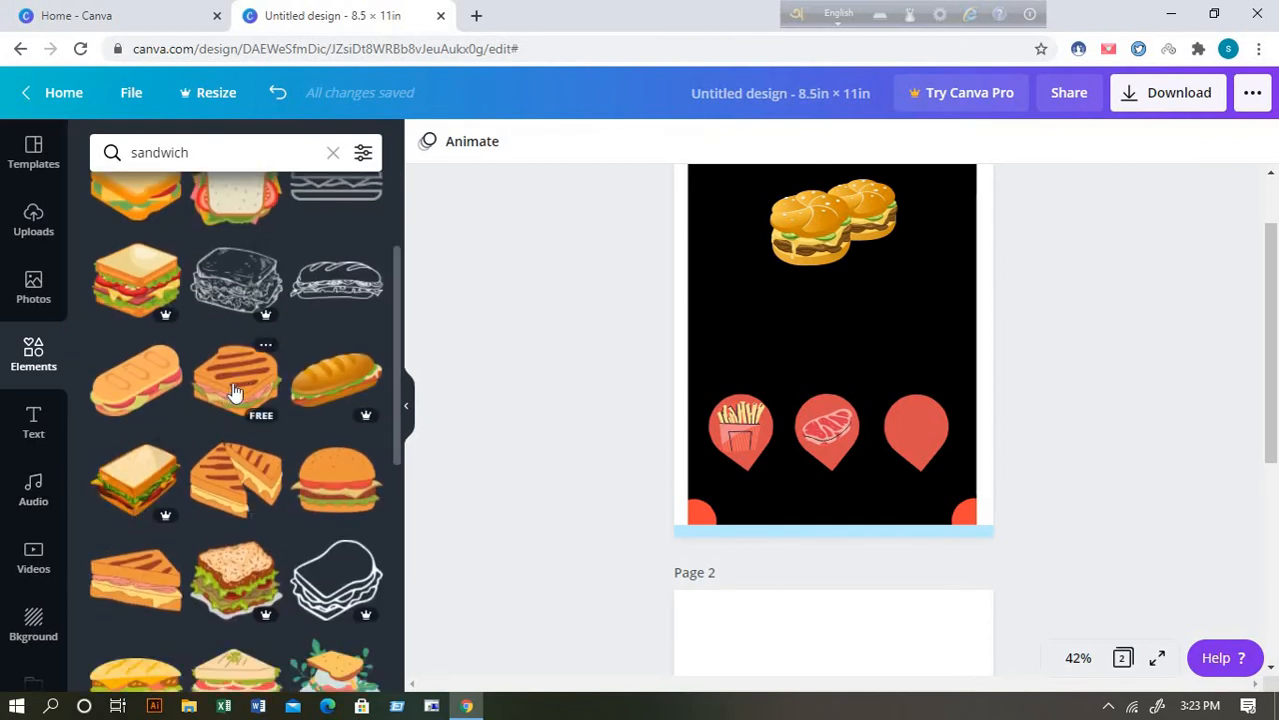
pyautogui.scroll(-2, 251, 419)
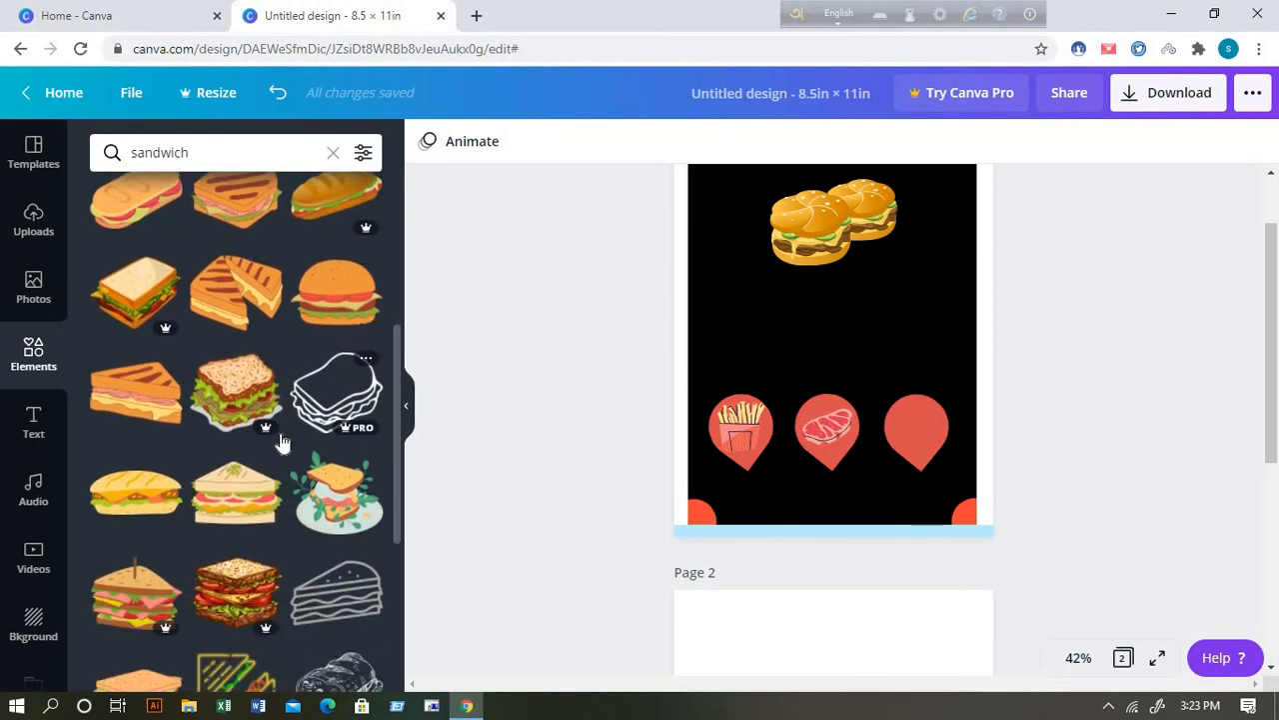
pyautogui.scroll(-2, 250, 446)
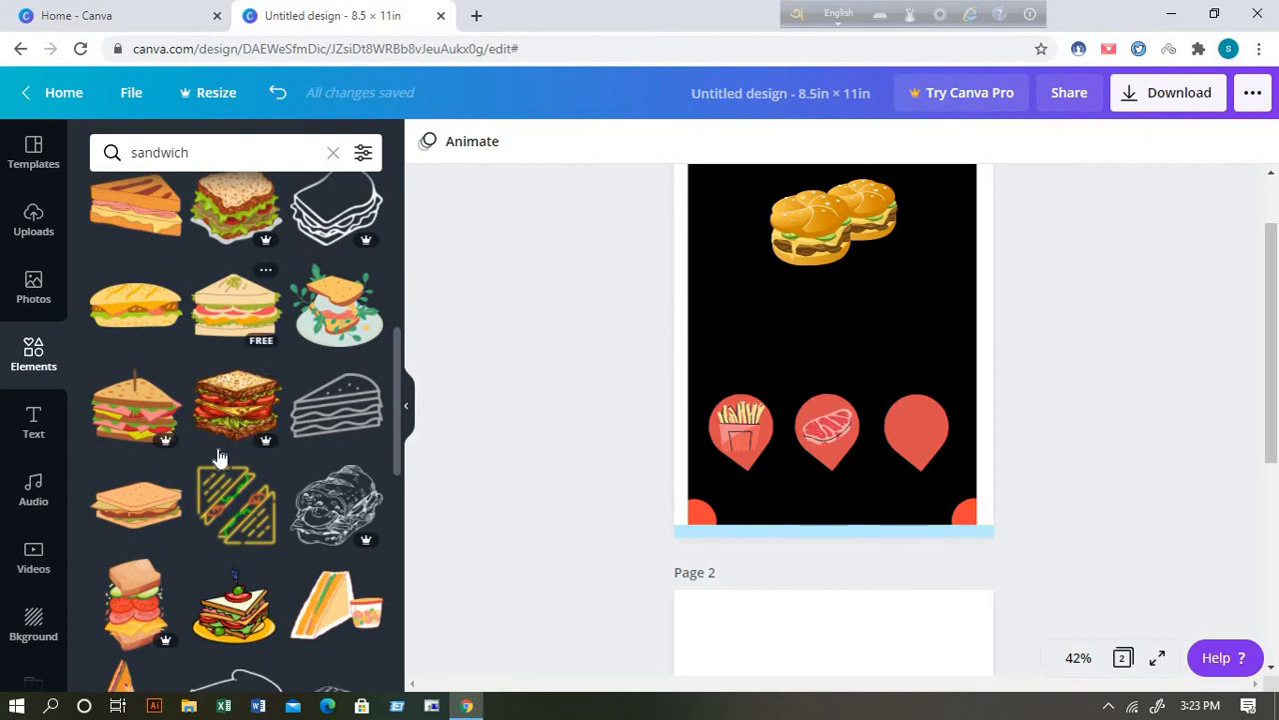
pyautogui.scroll(2, 255, 385)
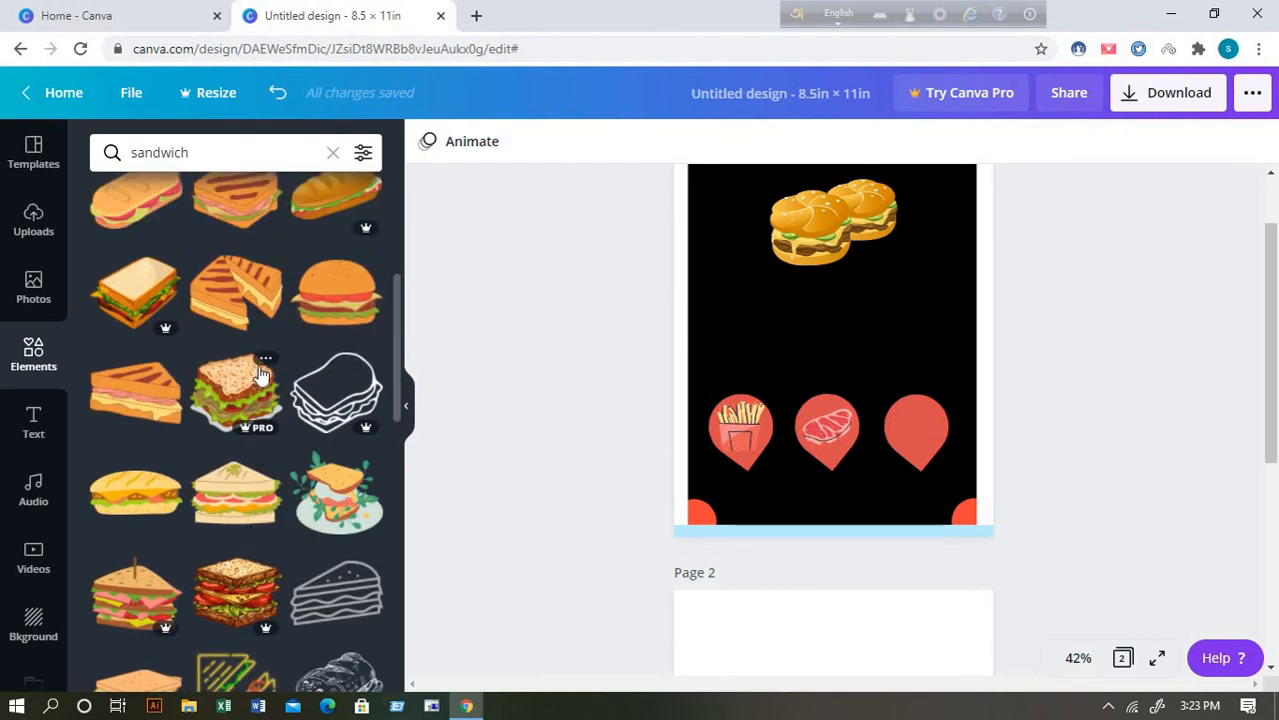
pyautogui.scroll(-4, 262, 372)
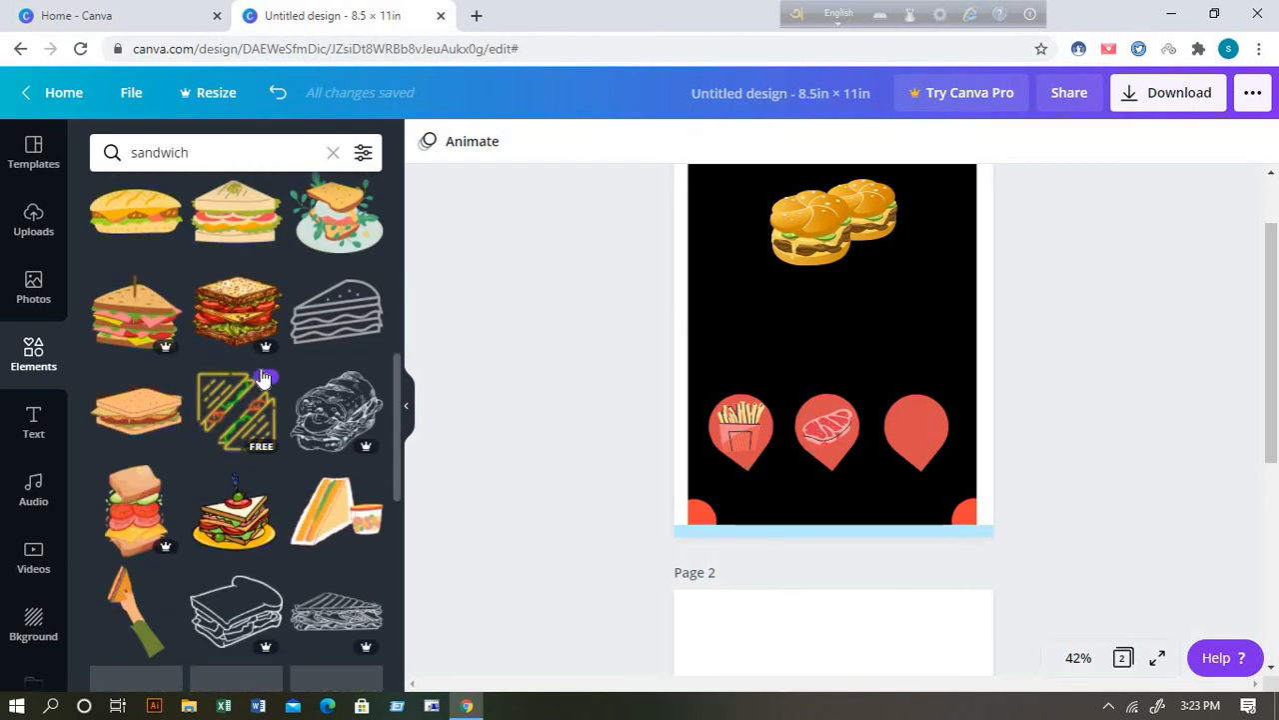
pyautogui.scroll(-4, 290, 555)
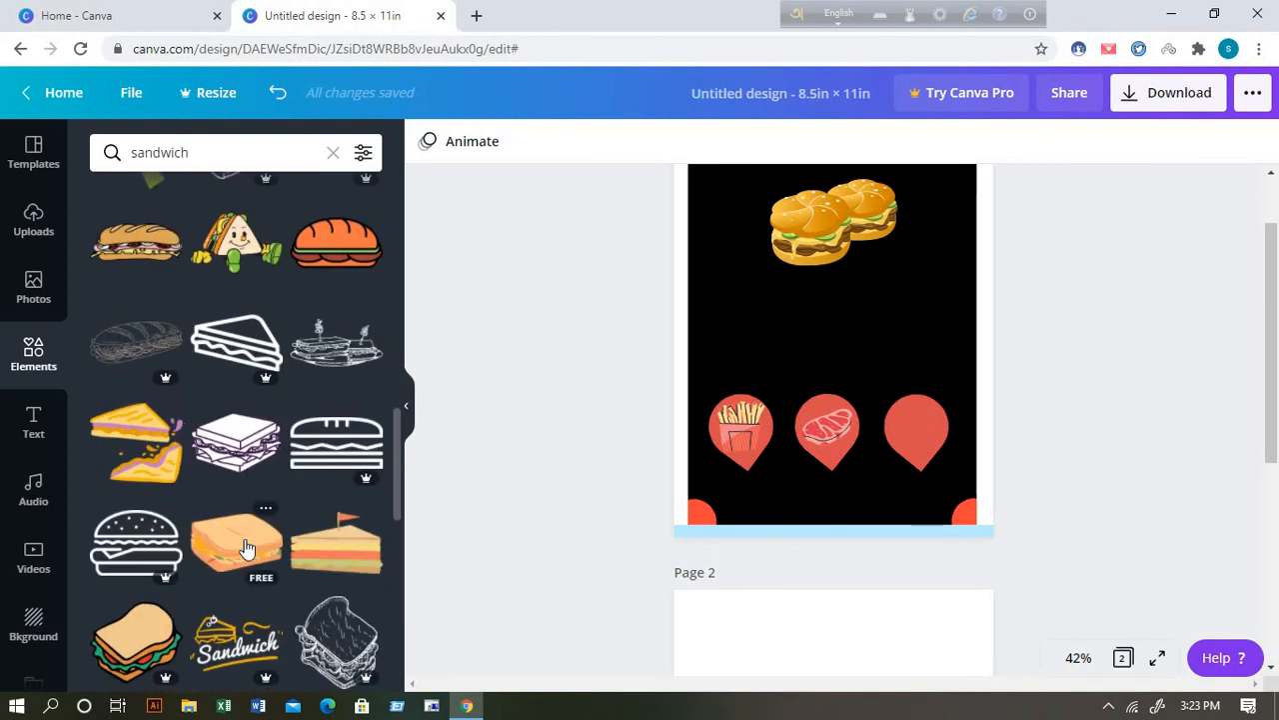
pyautogui.scroll(-1, 228, 540)
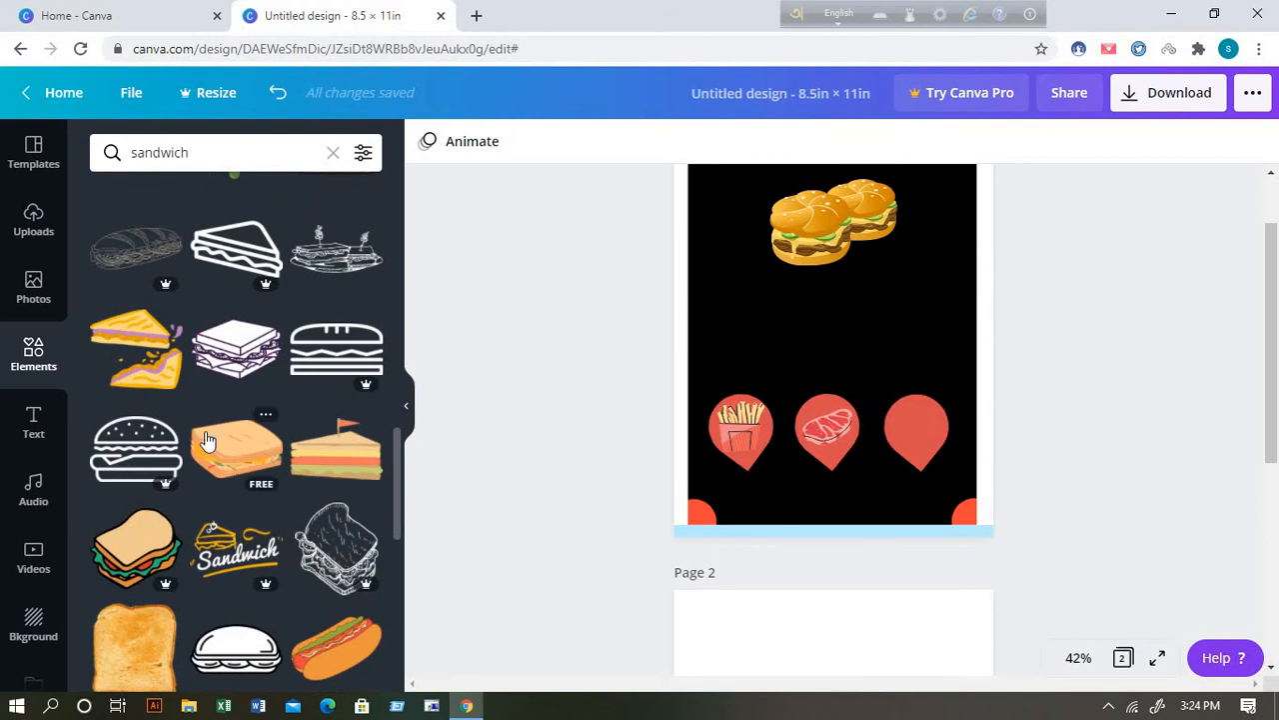
pyautogui.scroll(5, 205, 440)
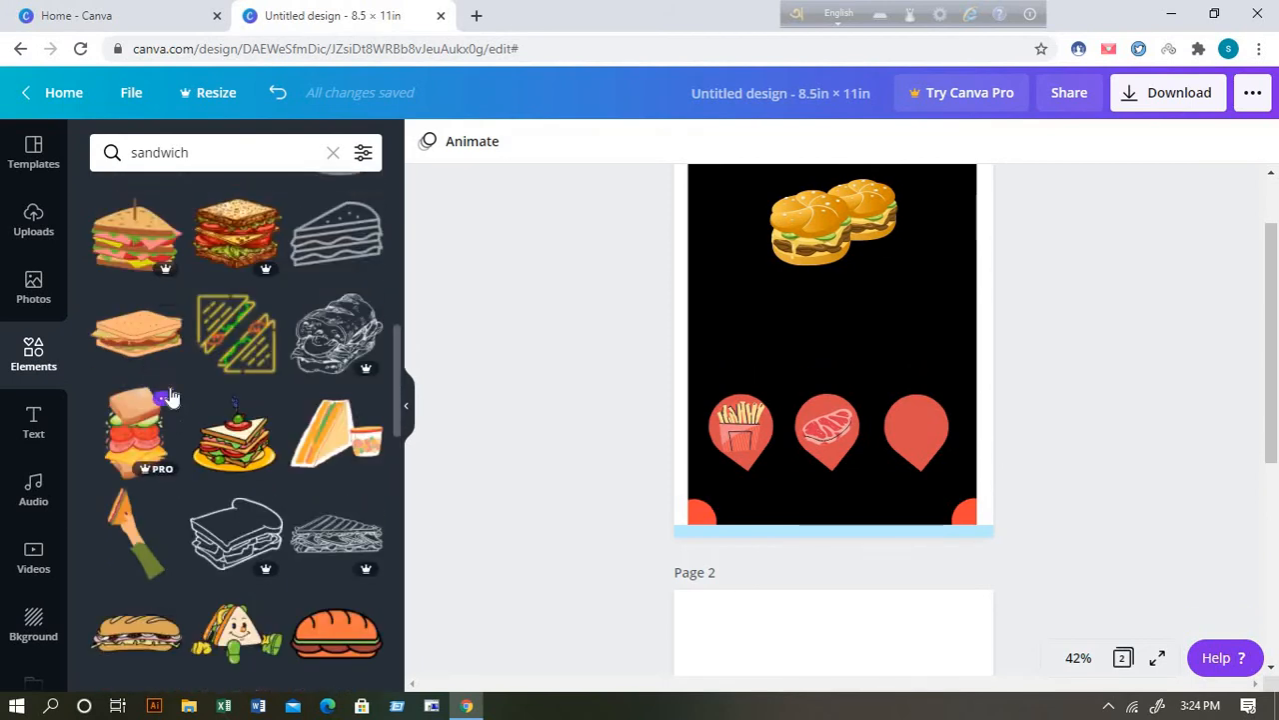
pyautogui.scroll(2, 170, 397)
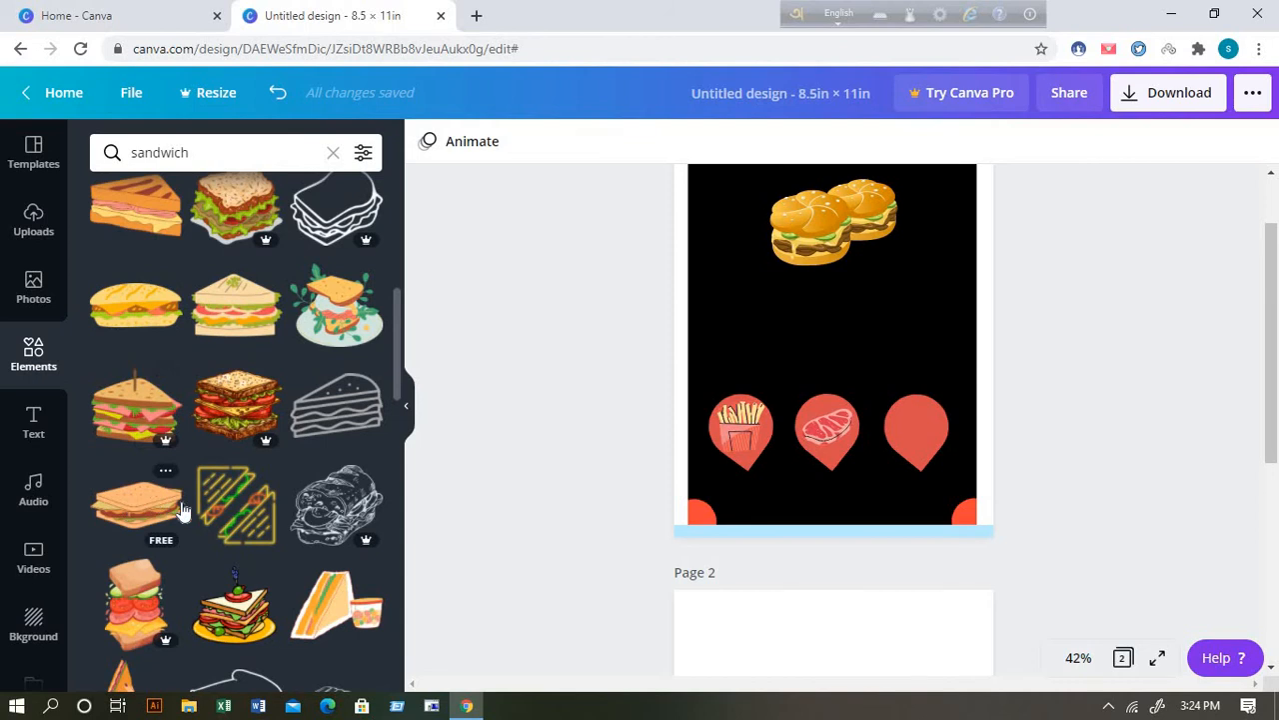
pyautogui.scroll(-3, 238, 510)
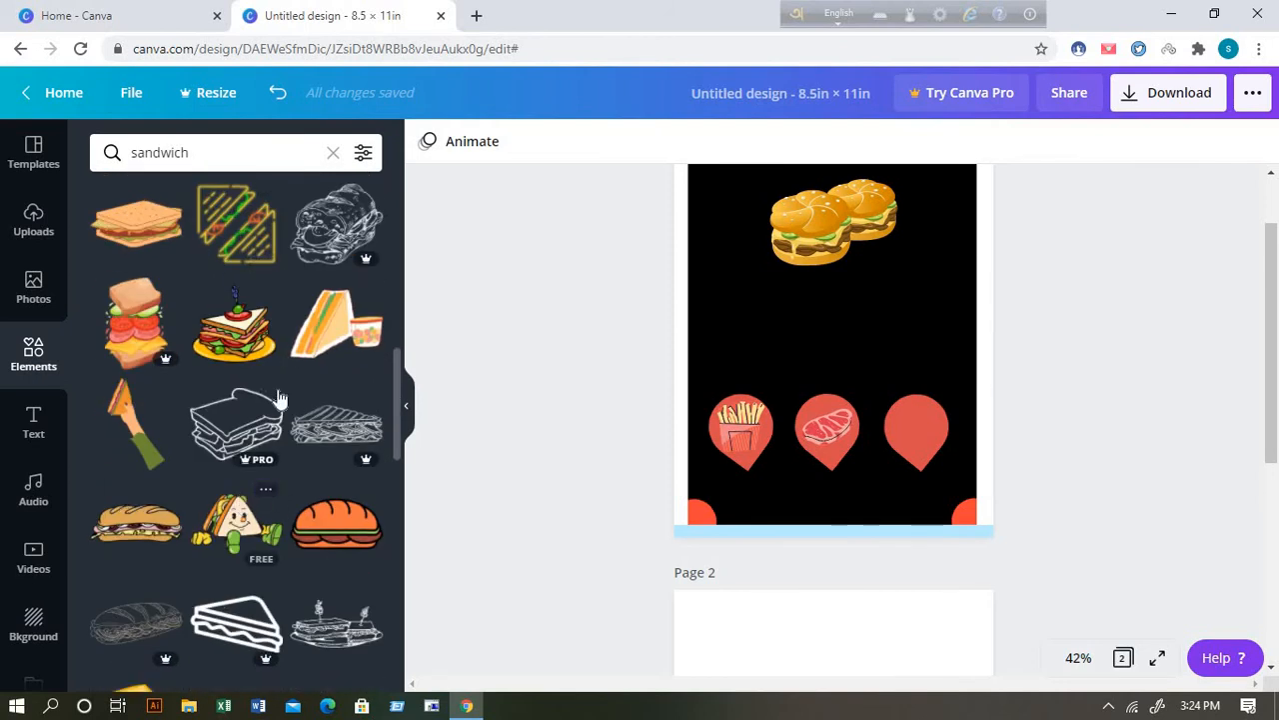
pyautogui.scroll(-2, 288, 399)
pyautogui.scroll(-3, 298, 505)
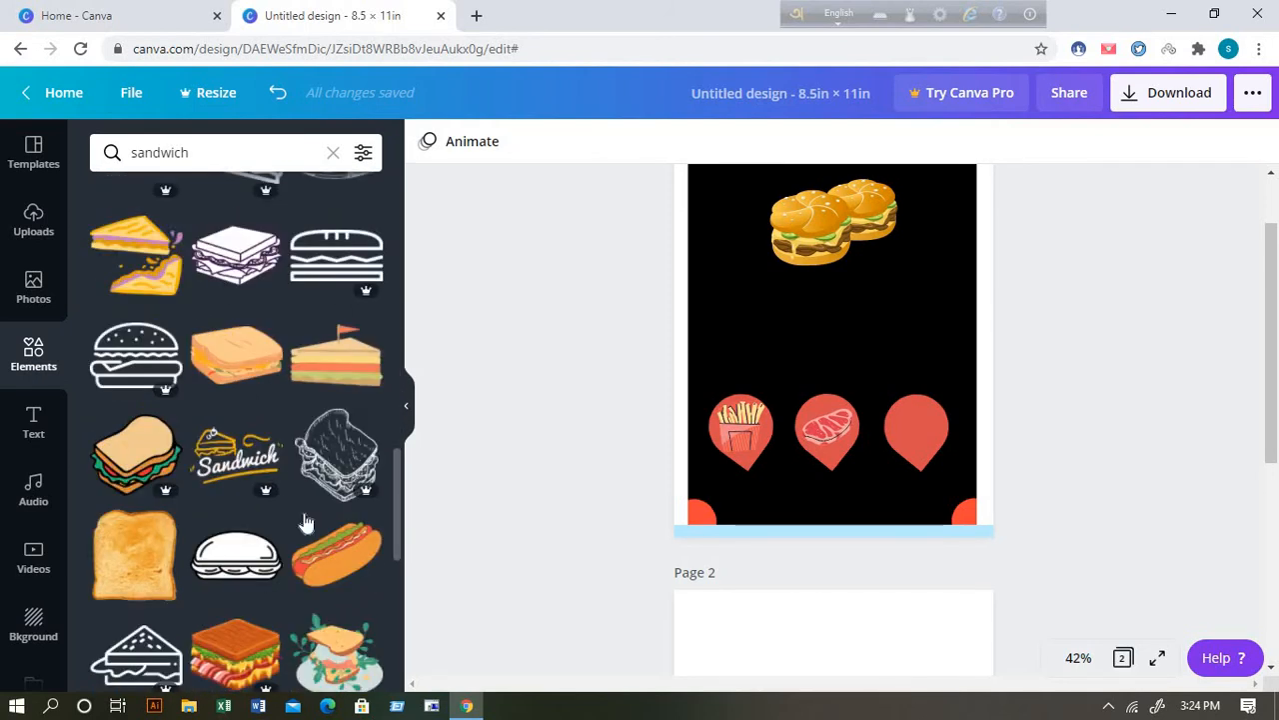
pyautogui.scroll(-1, 297, 512)
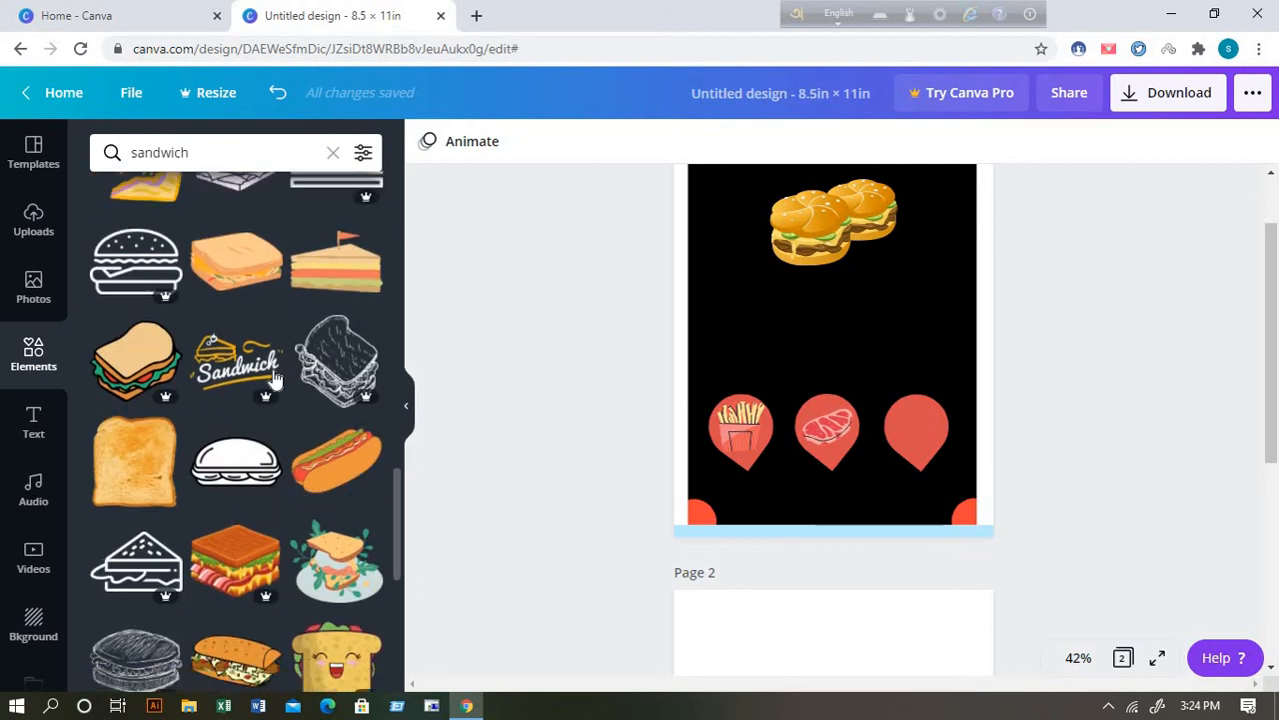
pyautogui.click(230, 275)
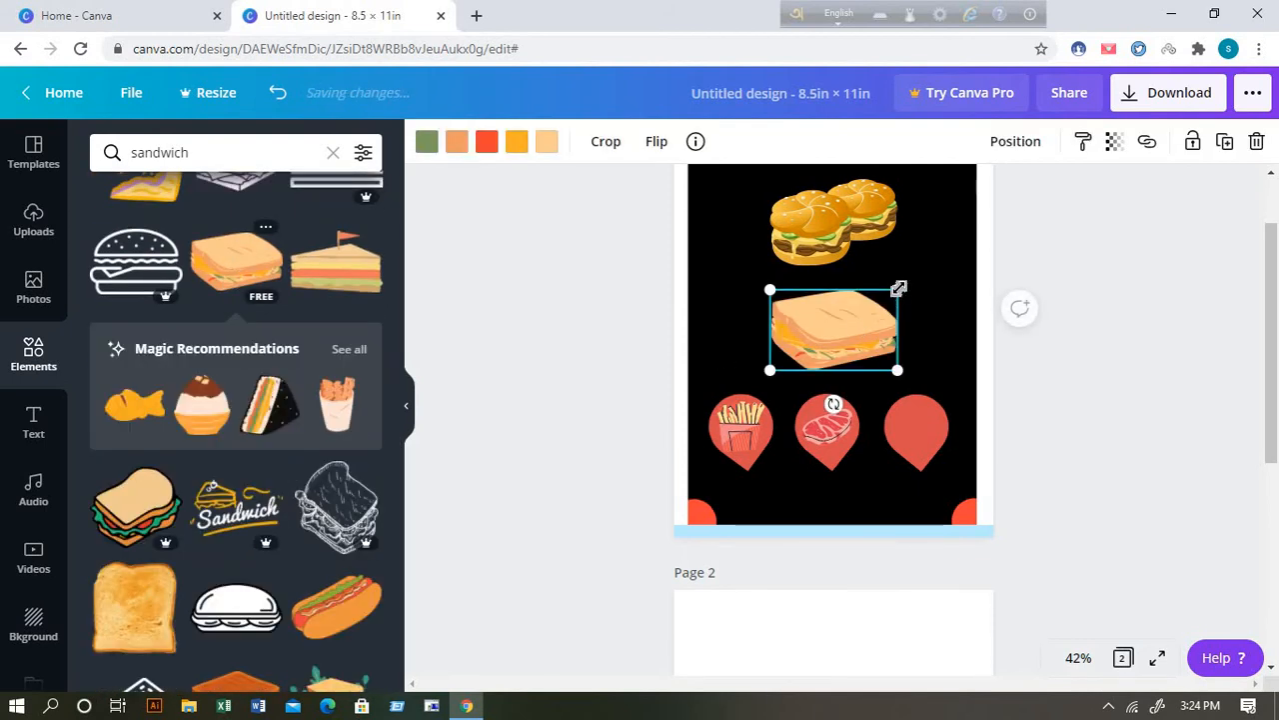
pyautogui.moveTo(900, 288); pyautogui.dragTo(940, 408)
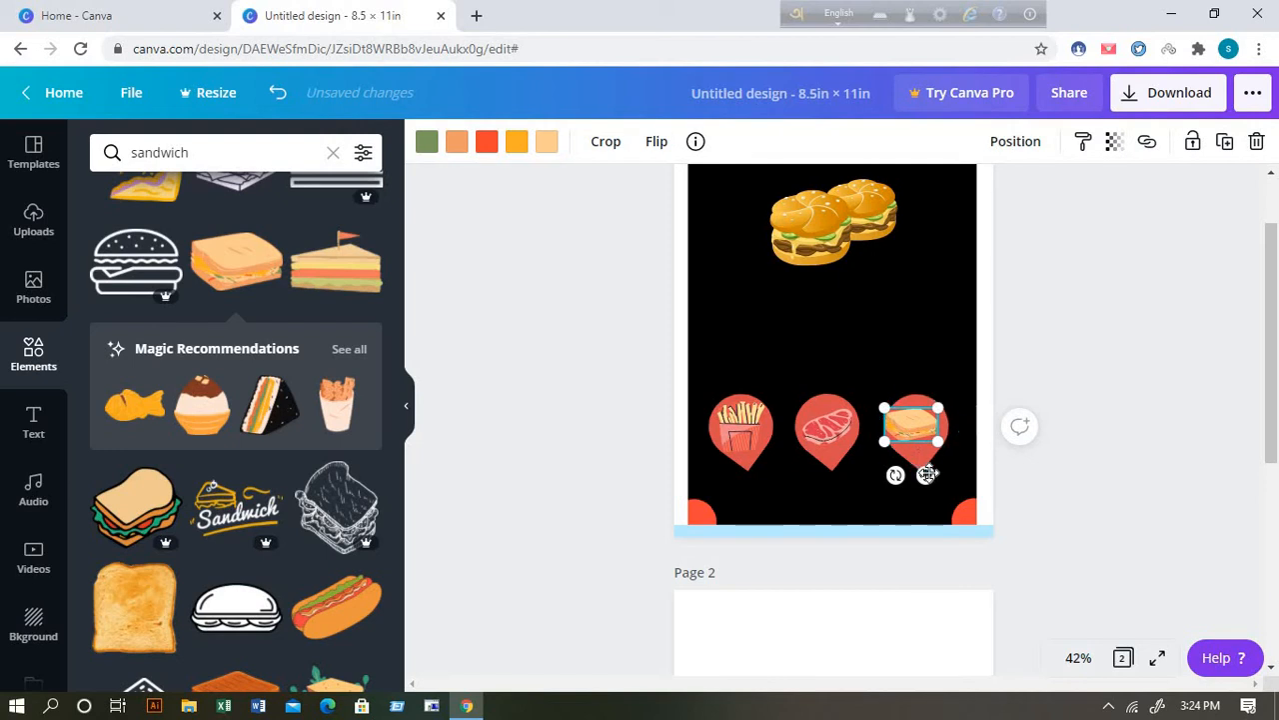
pyautogui.moveTo(928, 476); pyautogui.dragTo(929, 476)
pyautogui.click(930, 315)
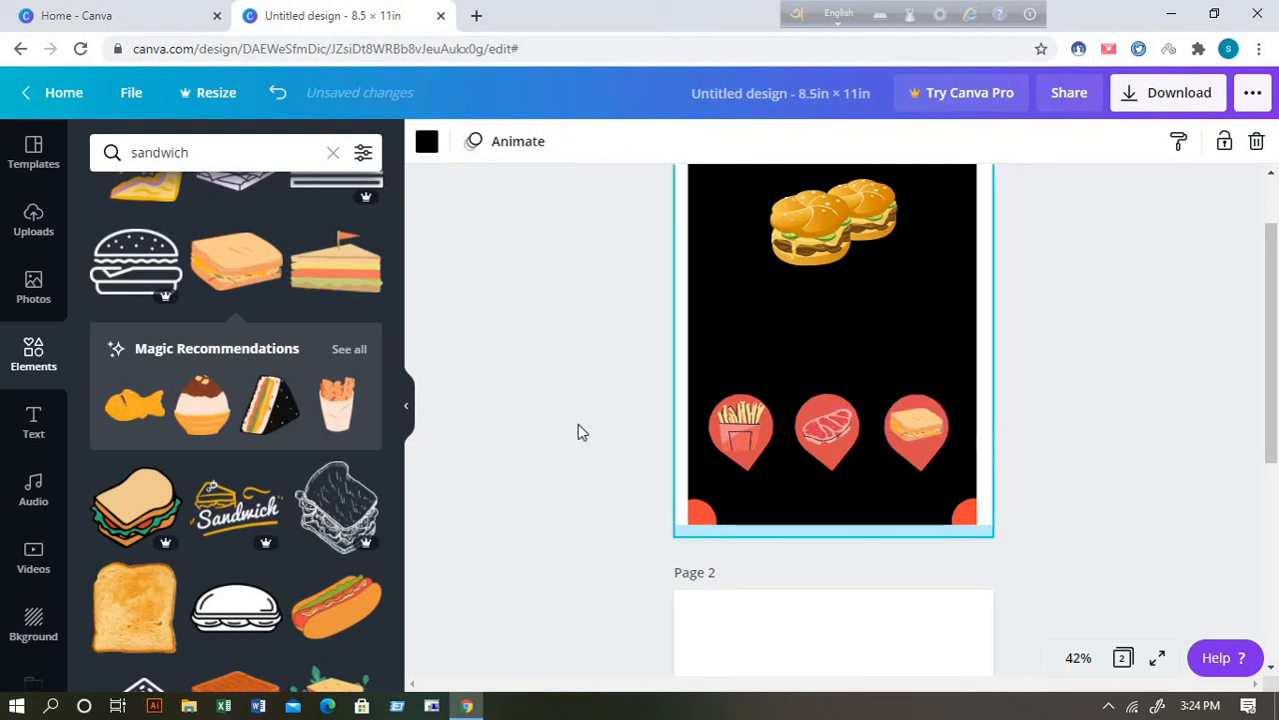
# Replace the elements search term "sandwich" with "rectangle" and run the search.
pyautogui.scroll(-3, 601, 410)
pyautogui.scroll(2, 768, 405)
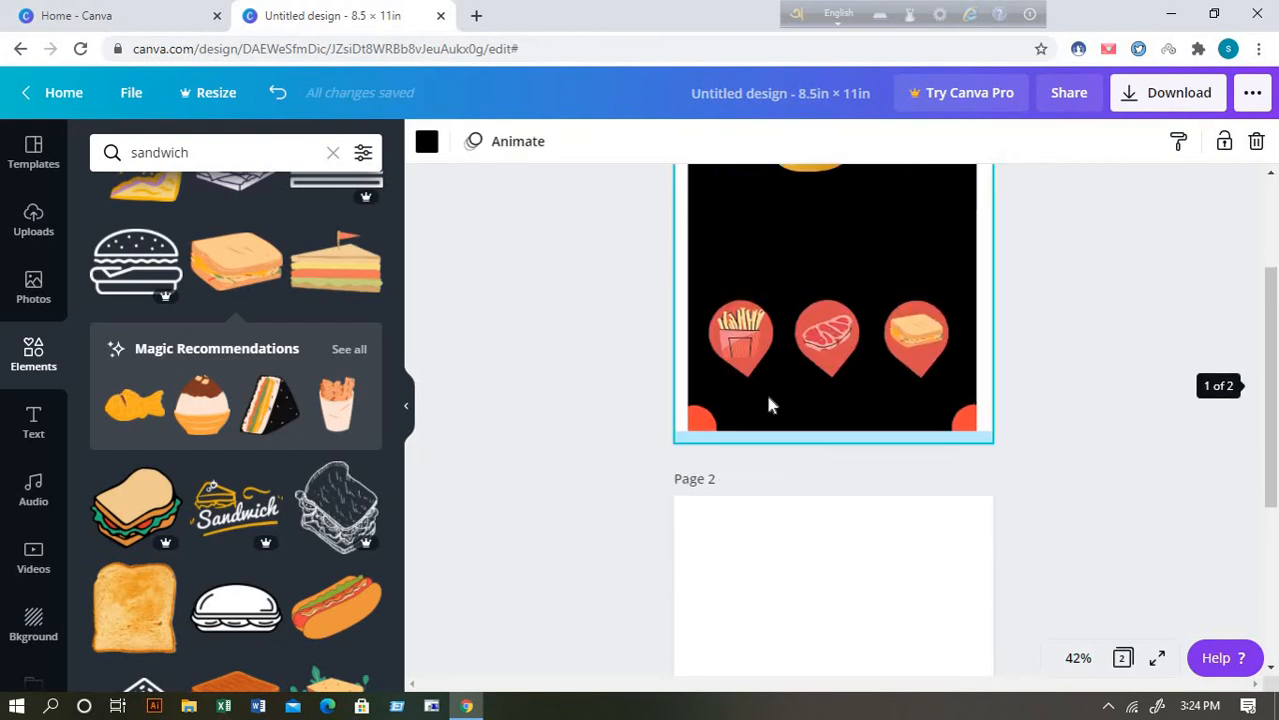
pyautogui.scroll(2, 740, 405)
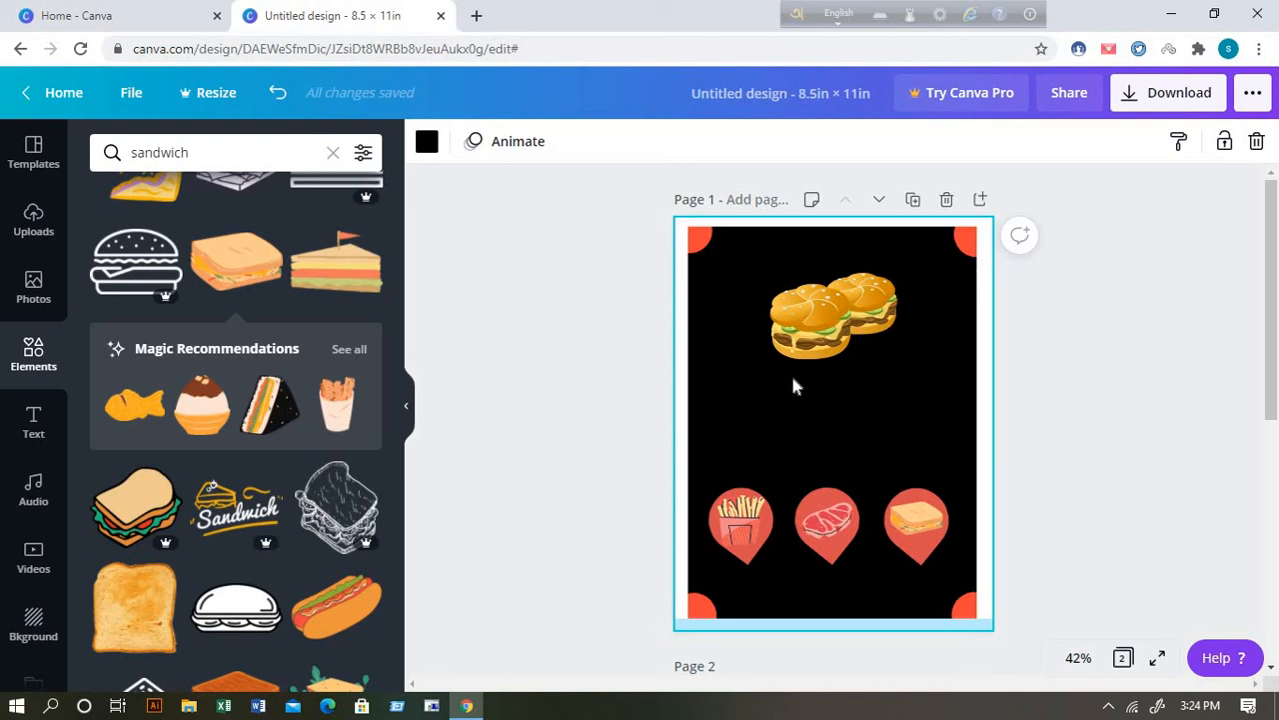
pyautogui.click(210, 156)
pyautogui.press('BackSpace')
pyautogui.press('BackSpace')
pyautogui.press('BackSpace')
pyautogui.press('BackSpace')
pyautogui.press('BackSpace')
pyautogui.press('BackSpace')
pyautogui.press('BackSpace')
pyautogui.press('BackSpace')
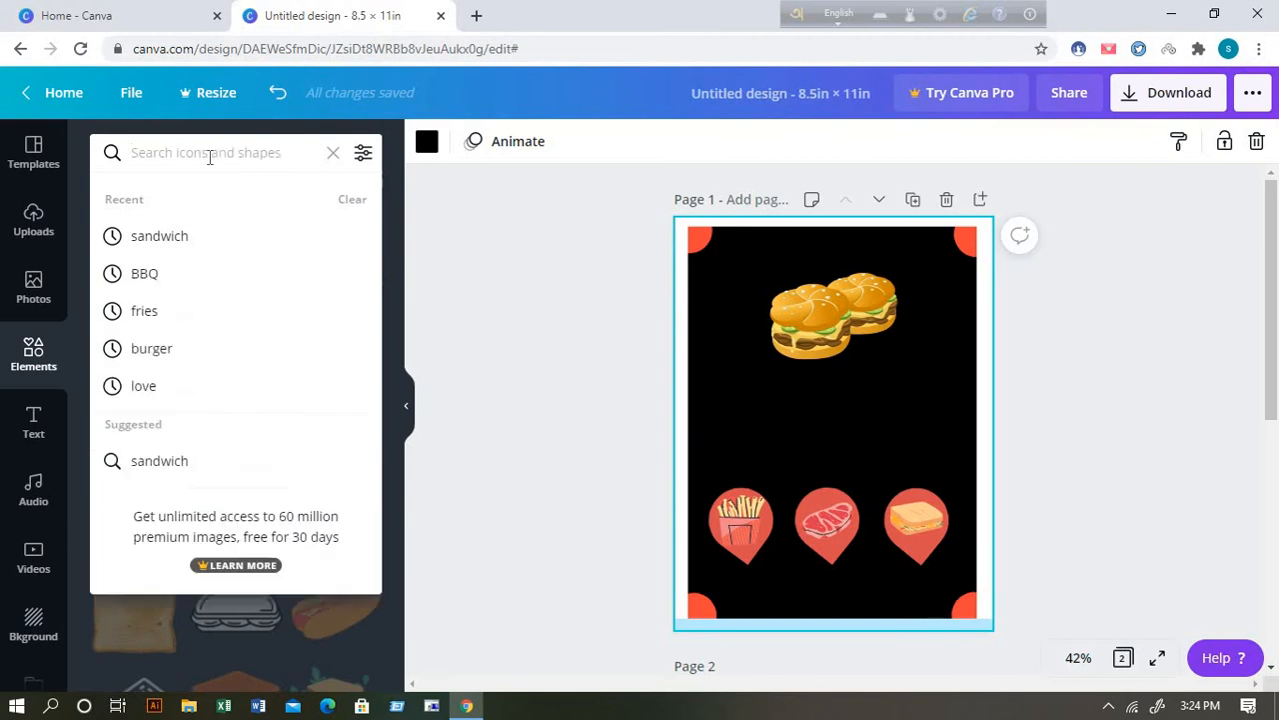
pyautogui.write('recta')
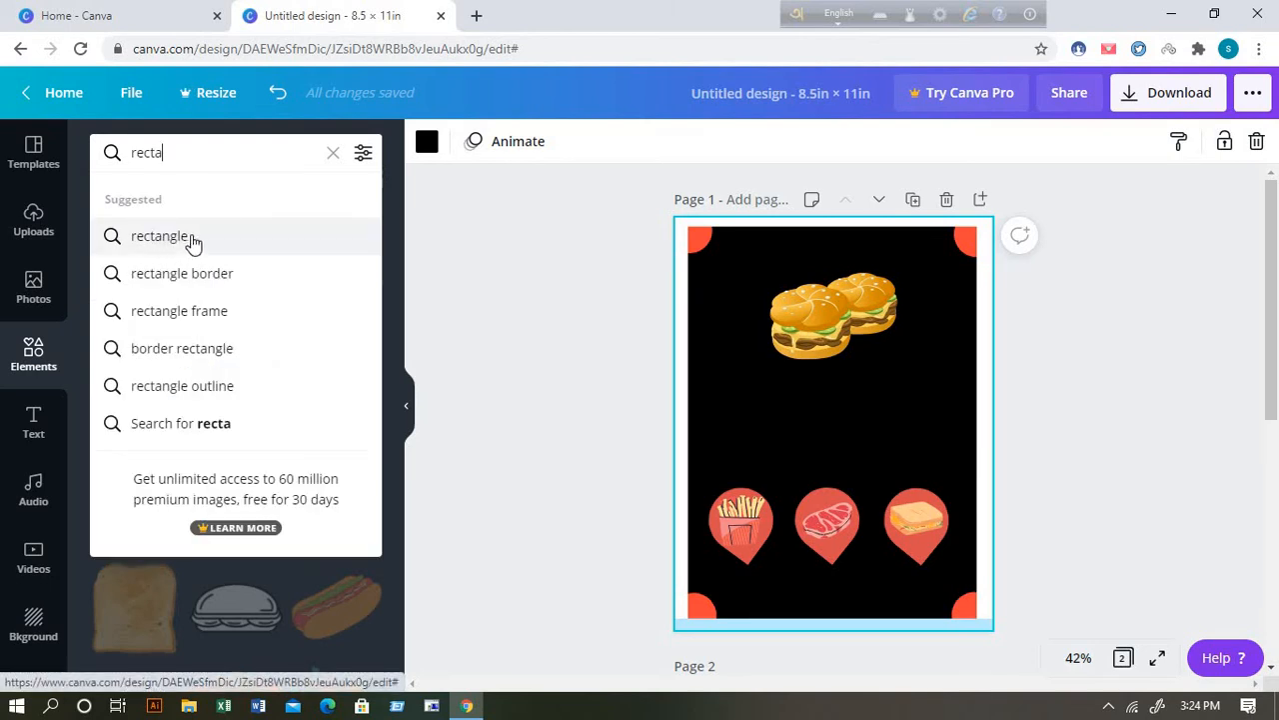
pyautogui.click(193, 240)
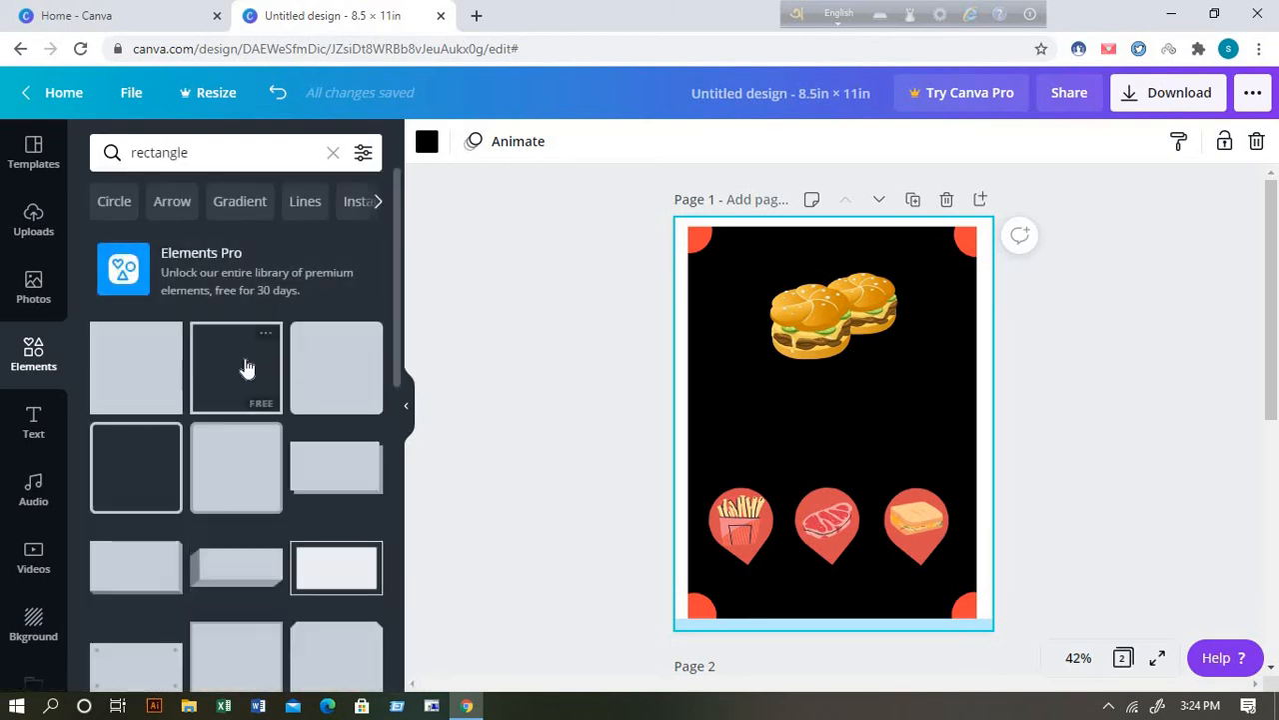
# Find the free orange chevron graphic among the rectangle results, add it to page 1 and shrink it slightly.
pyautogui.scroll(-3, 300, 370)
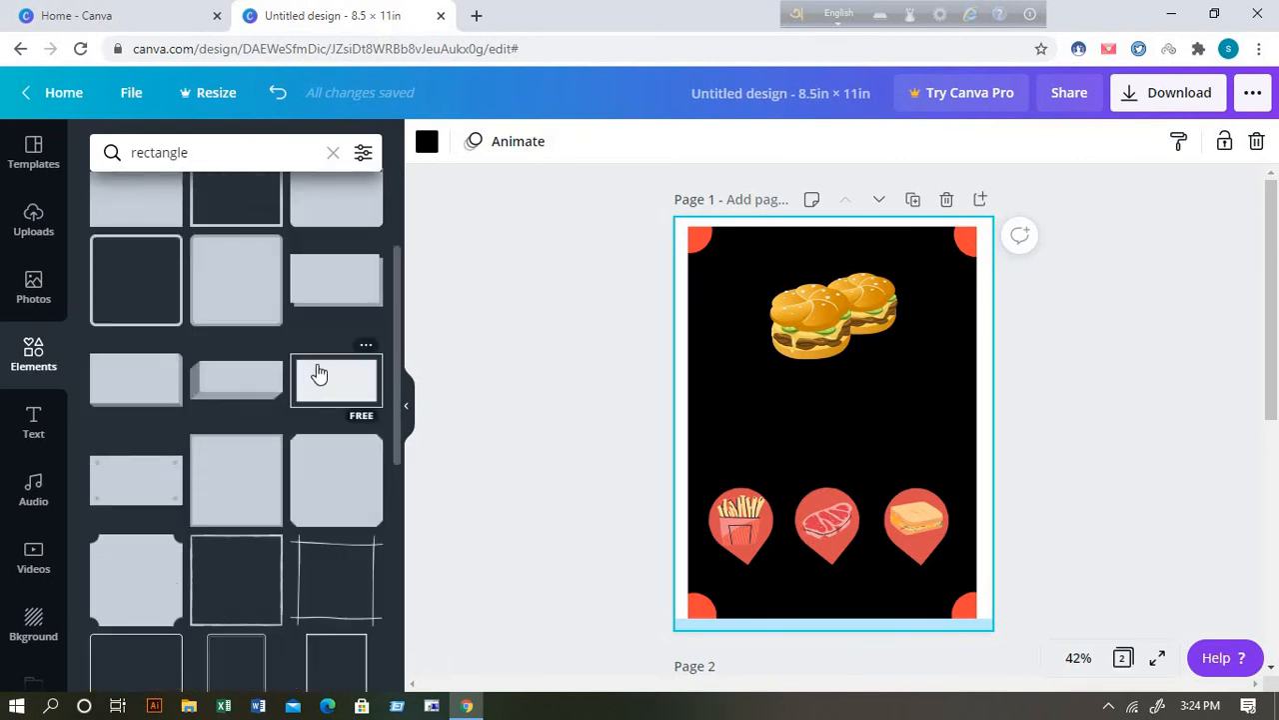
pyautogui.scroll(-10, 317, 372)
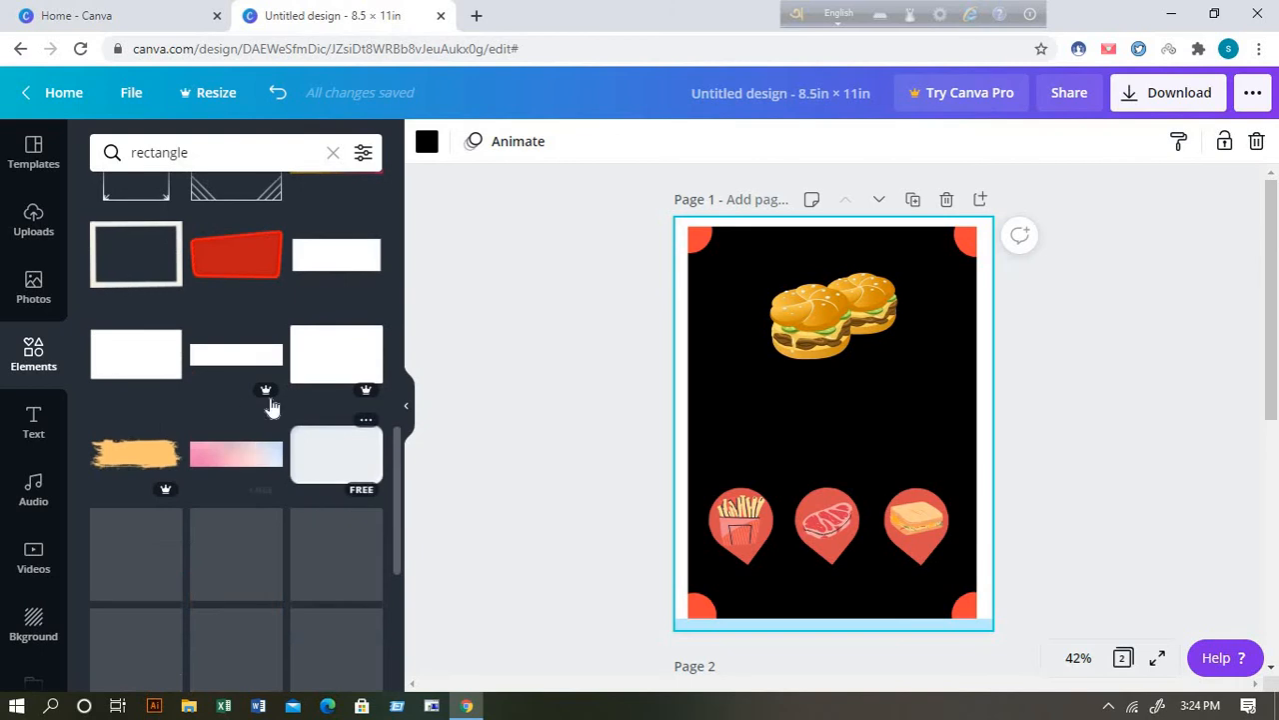
pyautogui.scroll(-6, 310, 465)
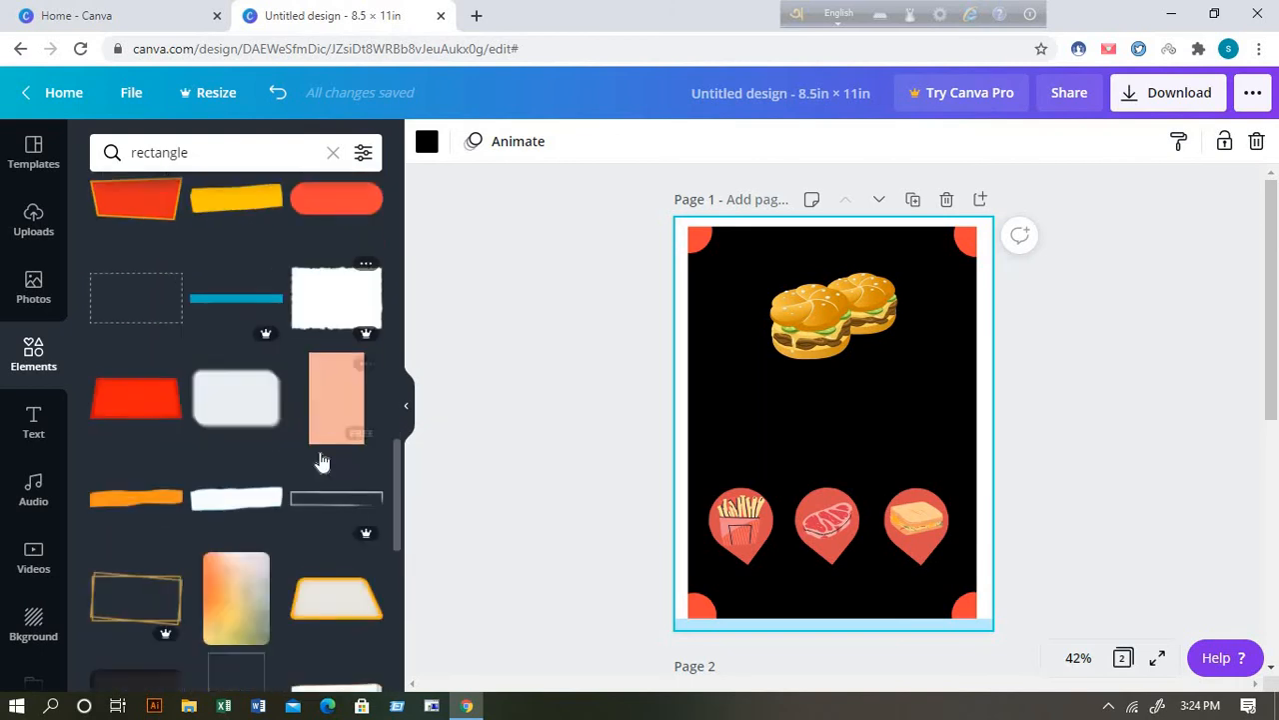
pyautogui.scroll(-6, 320, 459)
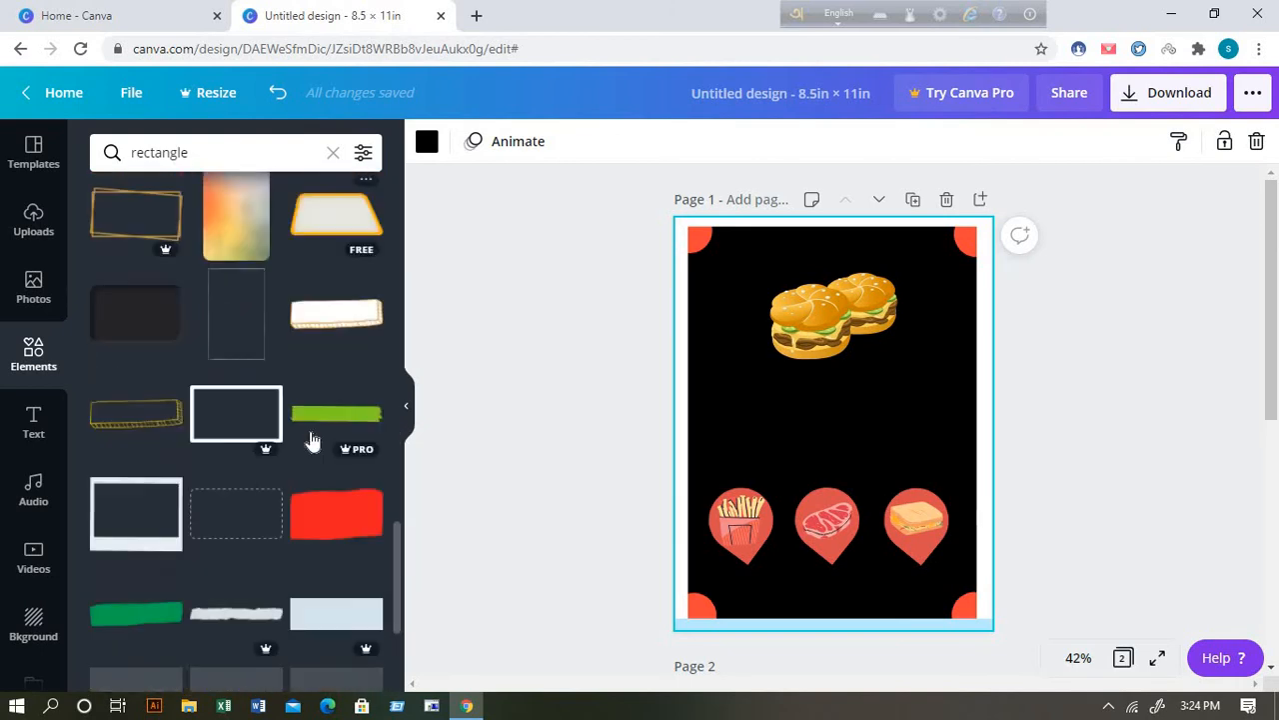
pyautogui.scroll(-8, 310, 435)
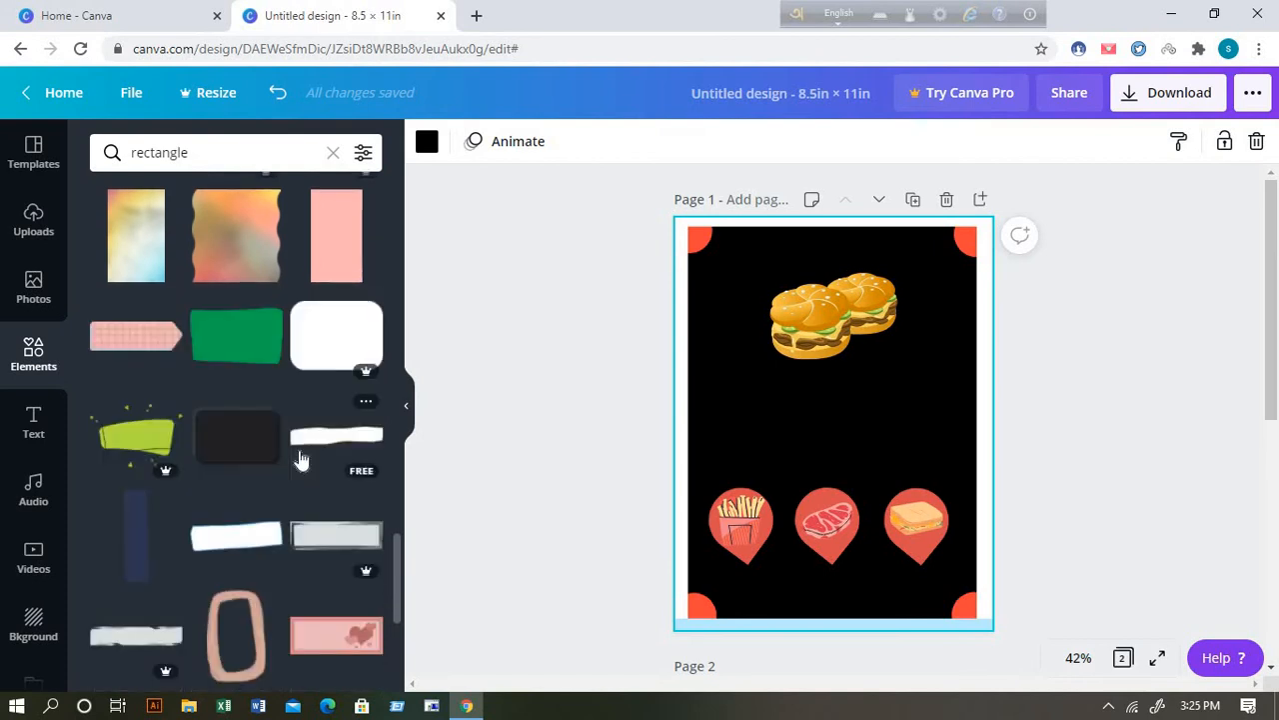
pyautogui.scroll(-6, 300, 460)
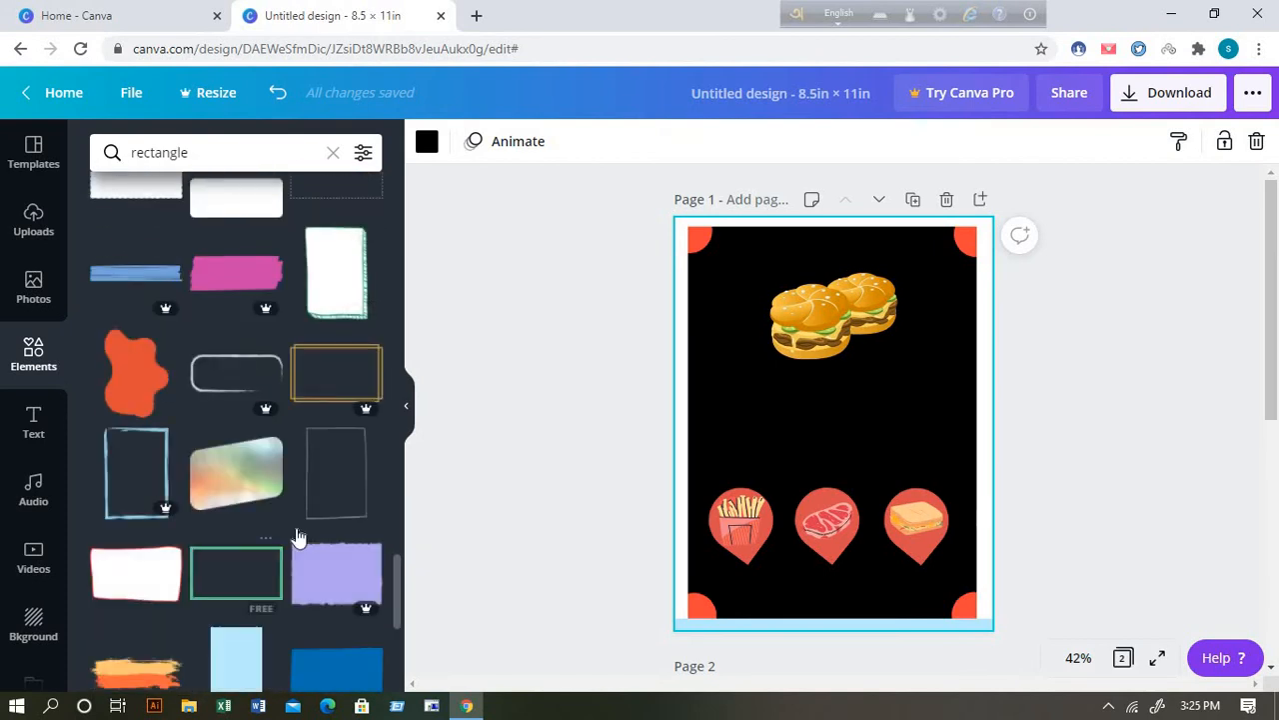
pyautogui.scroll(-3, 295, 530)
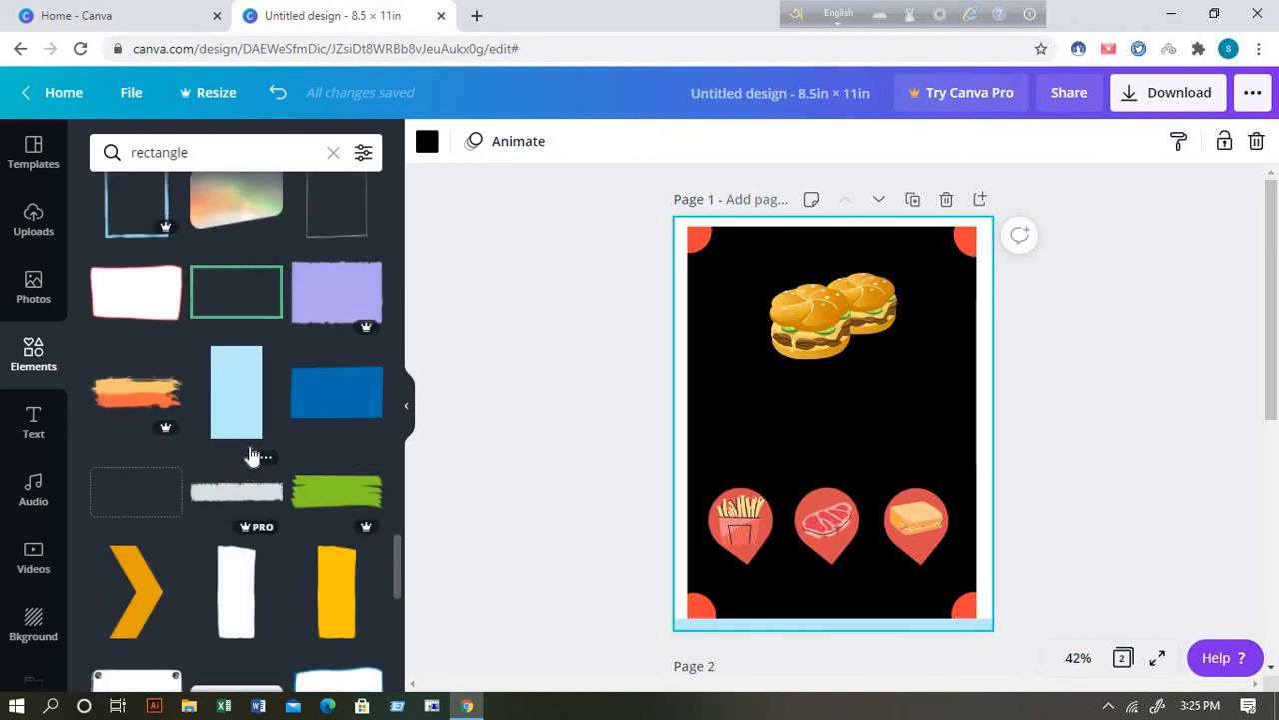
pyautogui.scroll(-2, 253, 449)
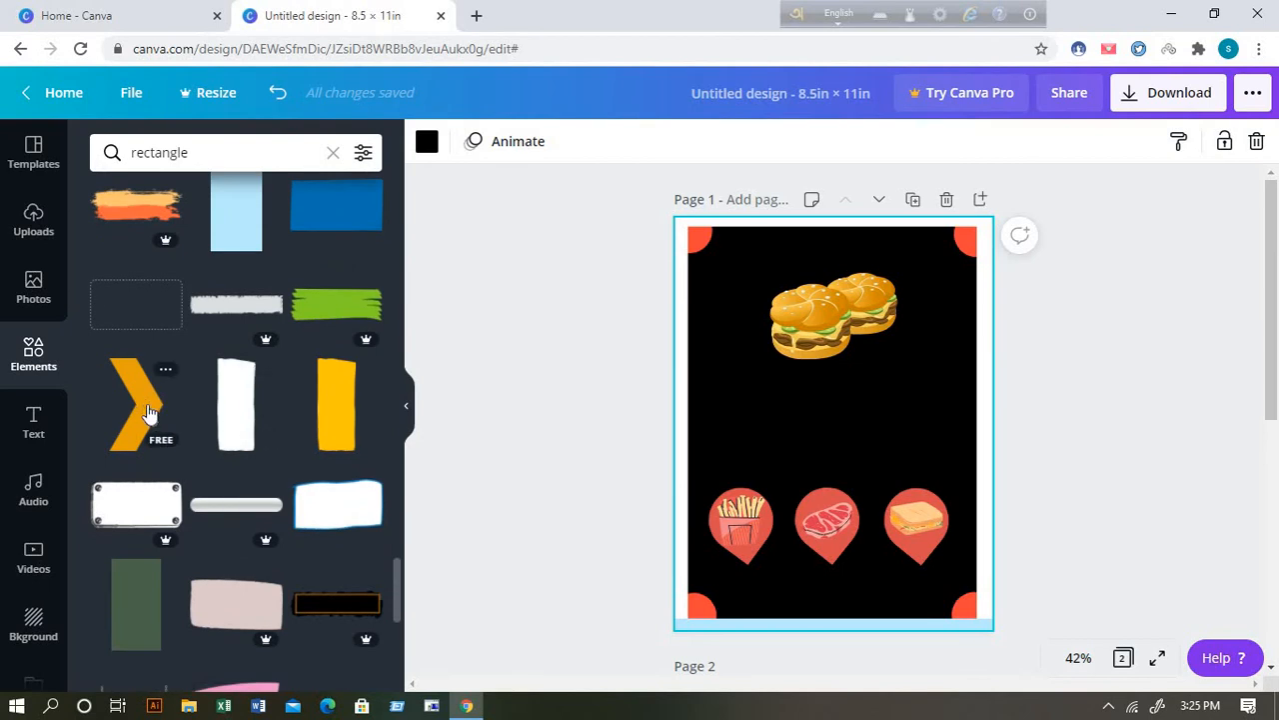
pyautogui.click(147, 412)
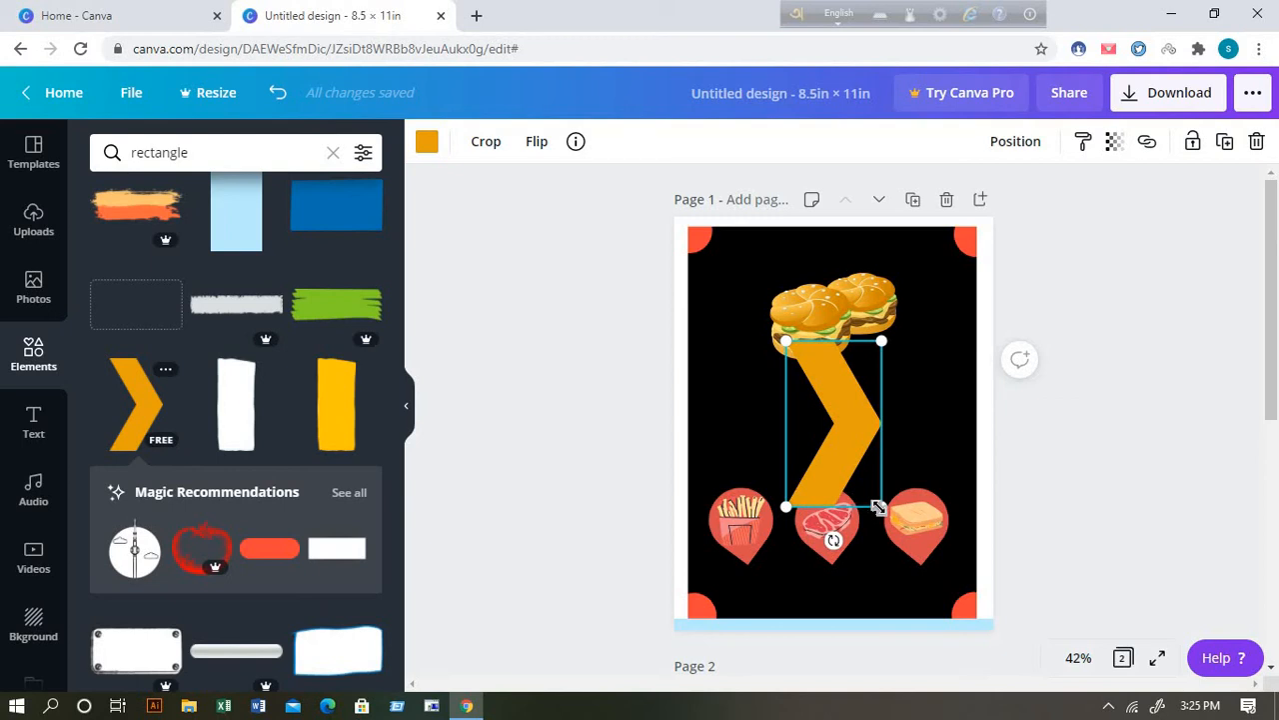
pyautogui.moveTo(871, 490); pyautogui.dragTo(870, 487)
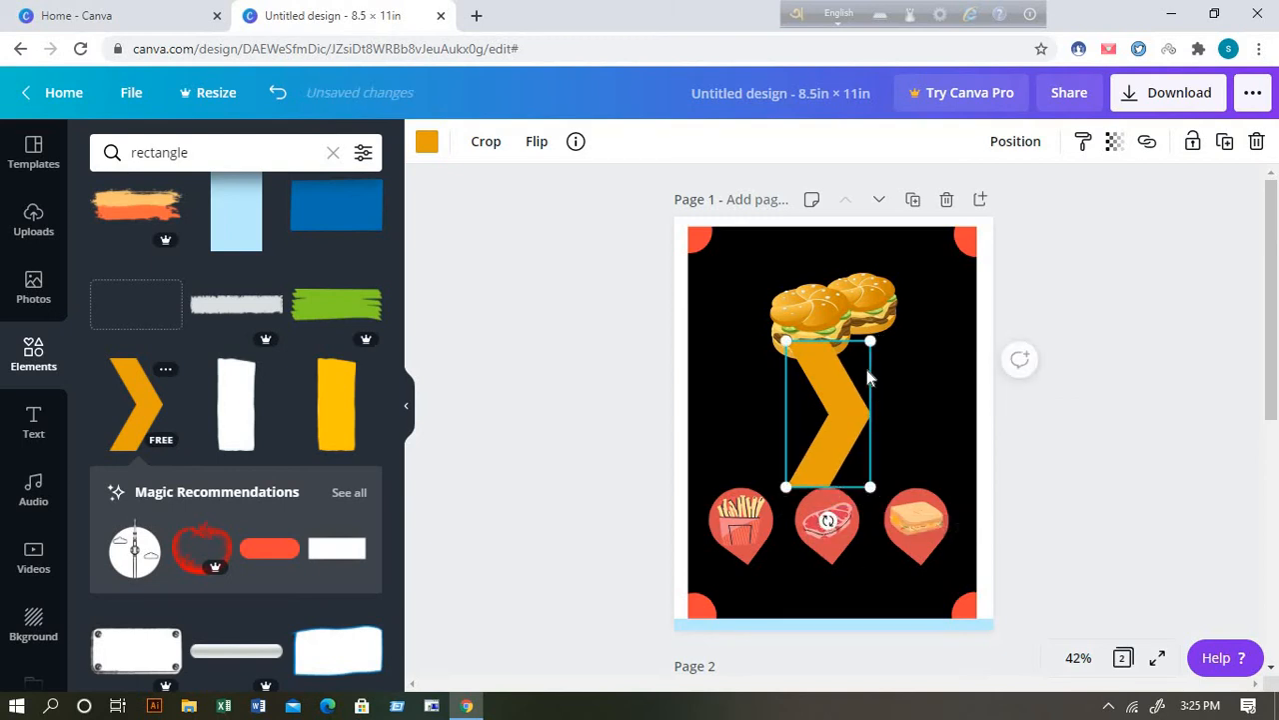
# Rotate the orange chevron to point downward and place it just beneath the burger graphics on page 1.
pyautogui.moveTo(823, 388); pyautogui.dragTo(731, 357)
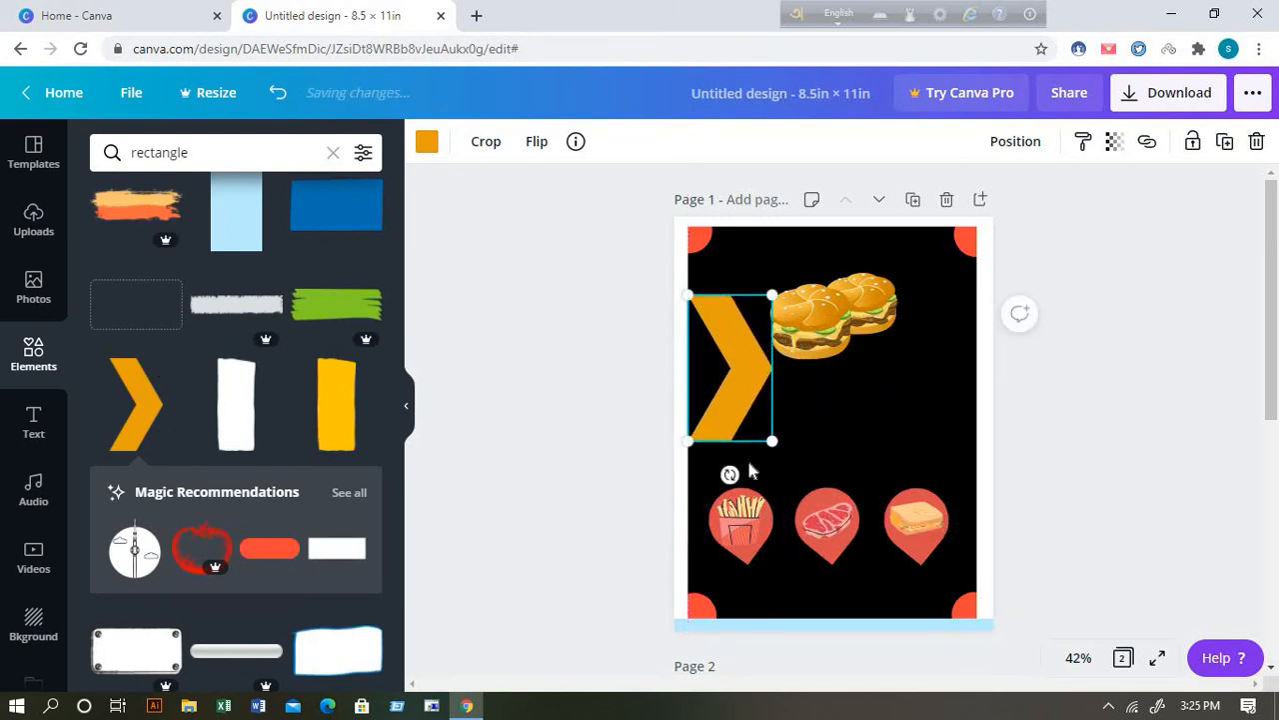
pyautogui.moveTo(728, 474); pyautogui.dragTo(618, 357)
pyautogui.moveTo(737, 365); pyautogui.dragTo(797, 383)
pyautogui.moveTo(798, 382); pyautogui.dragTo(763, 372)
pyautogui.click(1159, 262)
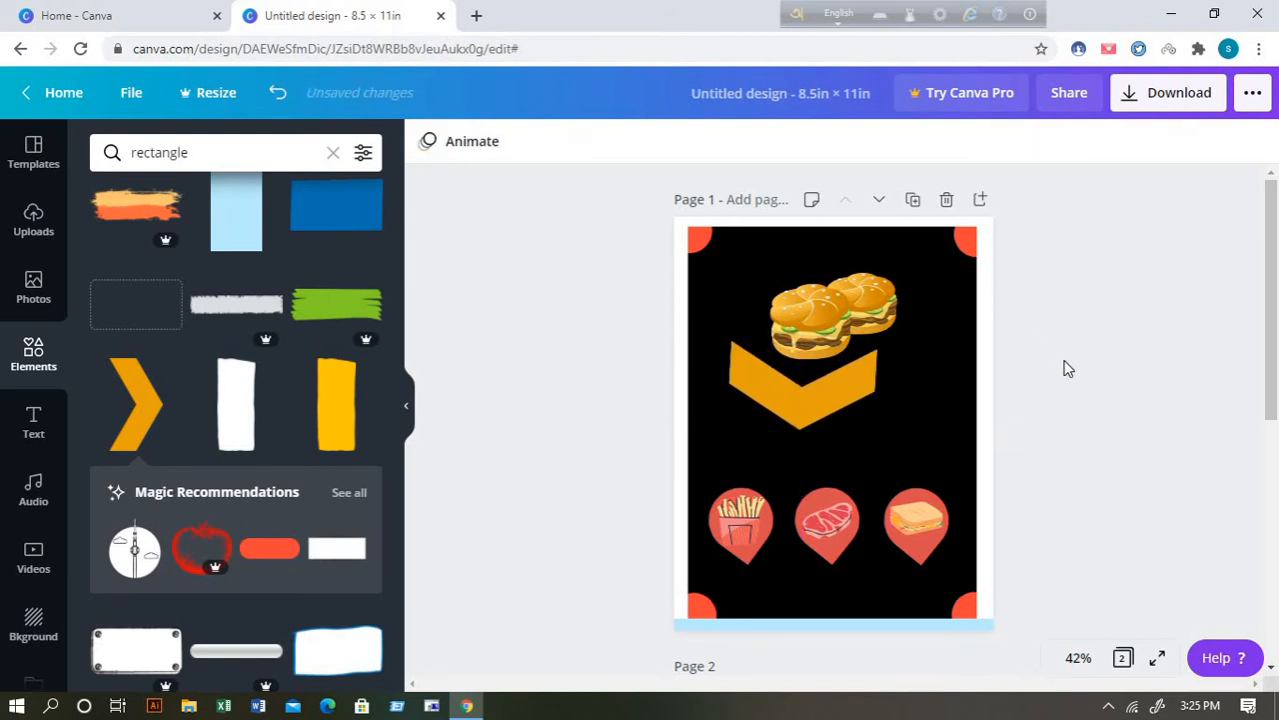
pyautogui.scroll(-2, 1009, 355)
pyautogui.click(869, 306)
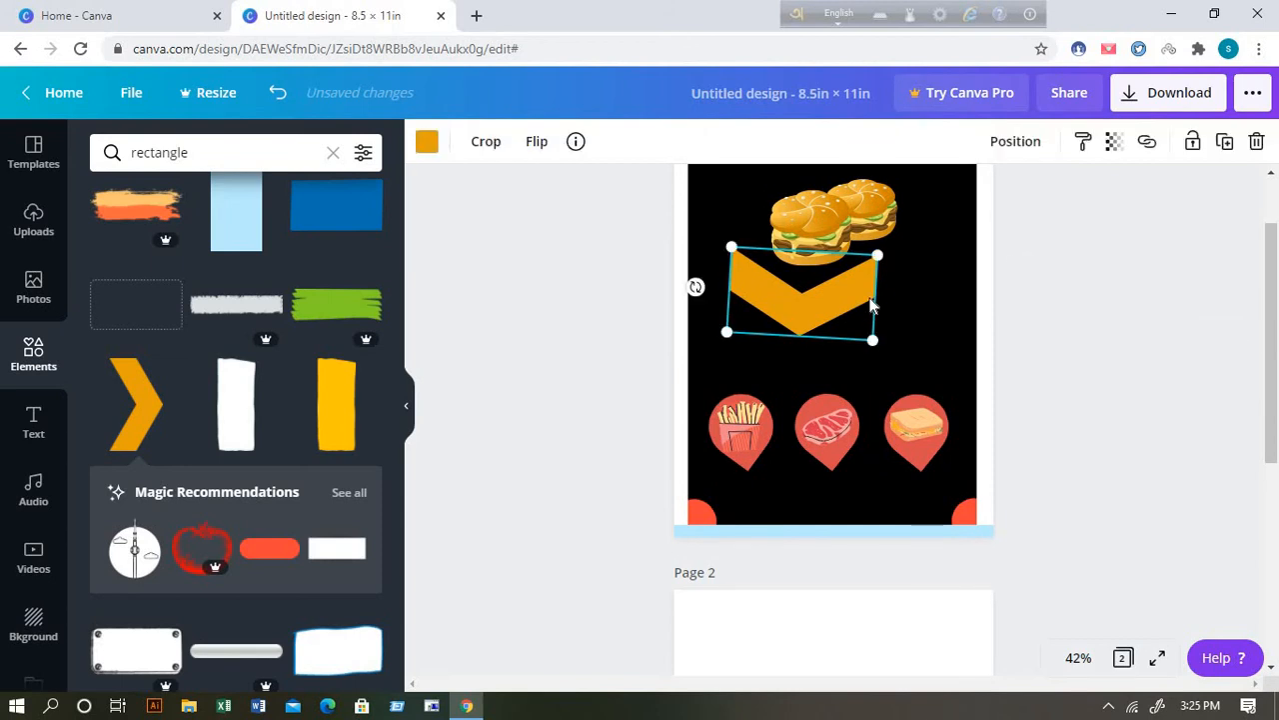
pyautogui.moveTo(835, 299); pyautogui.dragTo(839, 293)
pyautogui.click(1112, 268)
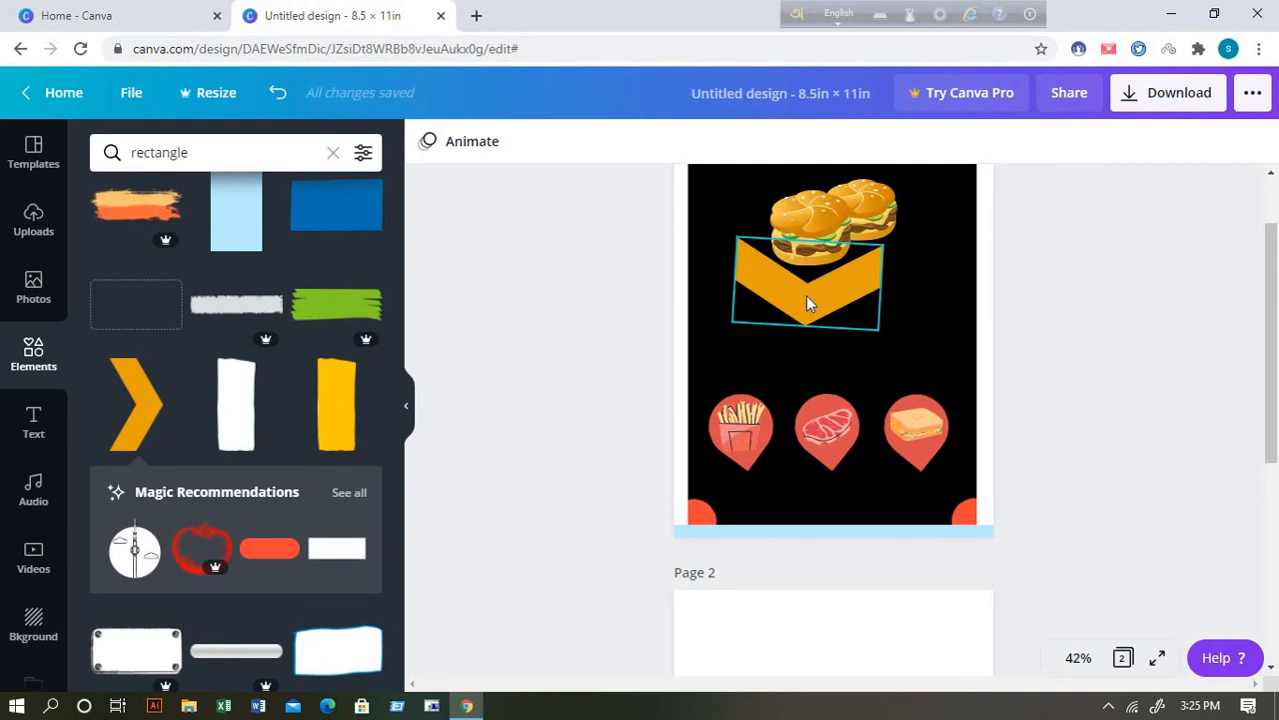
# Replace the elements search term "rectangle" with "love" and run the search.
pyautogui.click(238, 150)
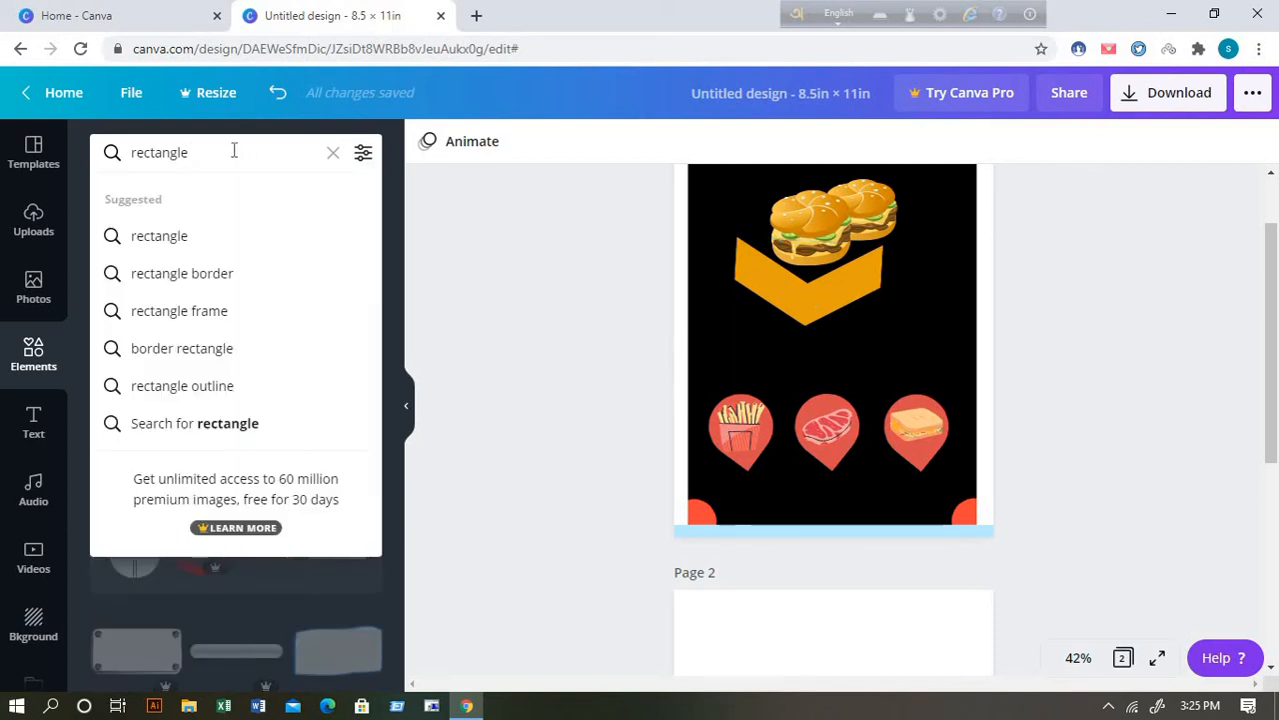
pyautogui.hotkey('ctrl', 'a')
pyautogui.press('BackSpace')
pyautogui.write('lov')
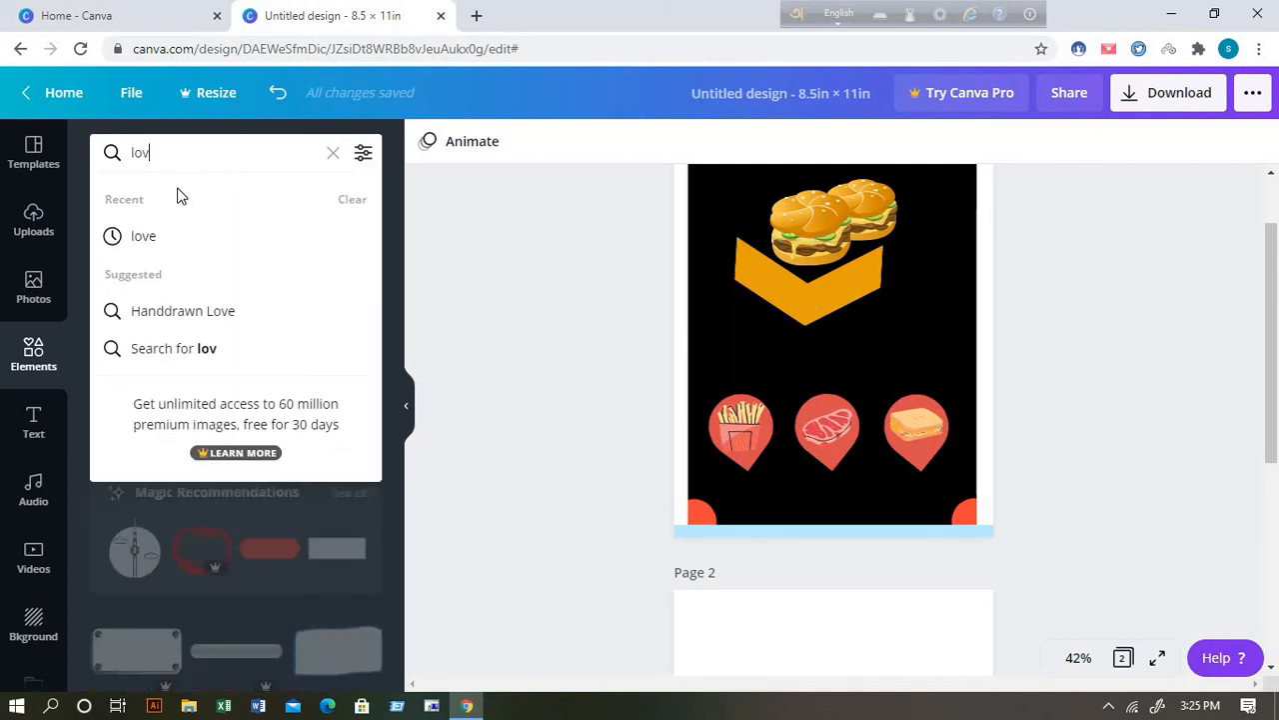
pyautogui.click(145, 239)
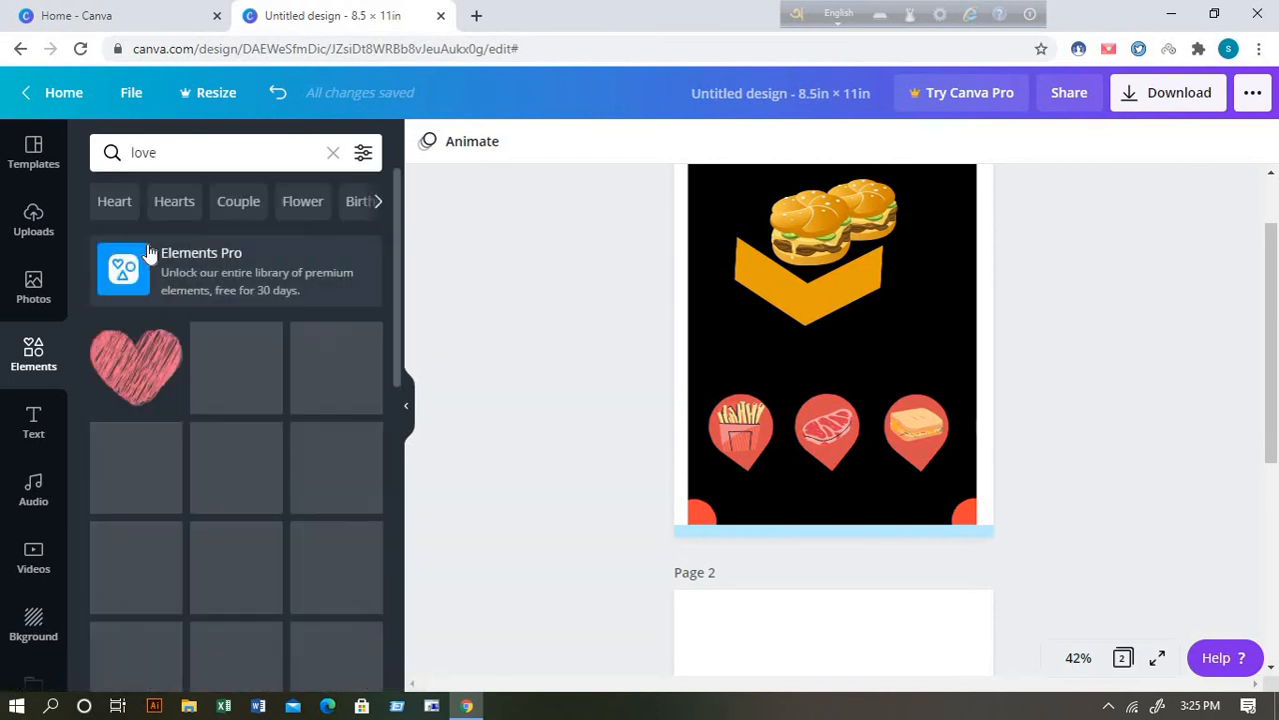
# Add the free solid red heart to page 1, shrink it and centre it on the chevron's lower point.
pyautogui.scroll(-2, 305, 400)
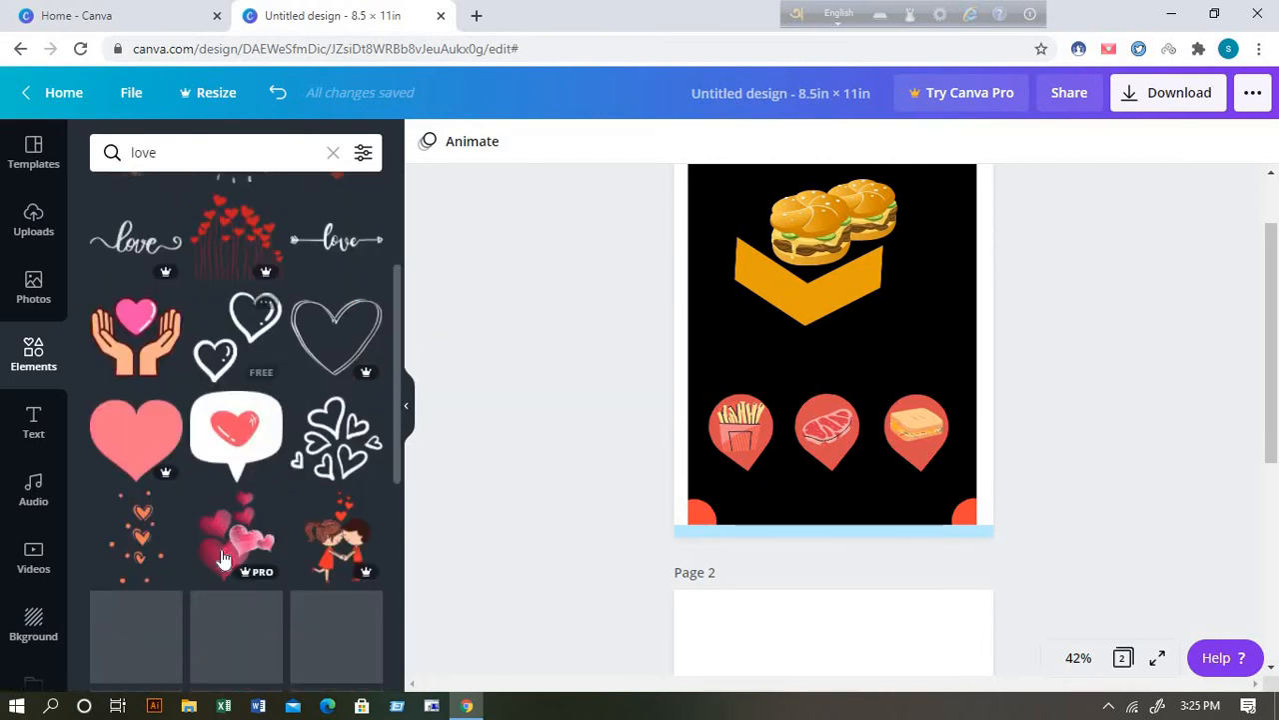
pyautogui.scroll(2, 300, 413)
pyautogui.click(336, 364)
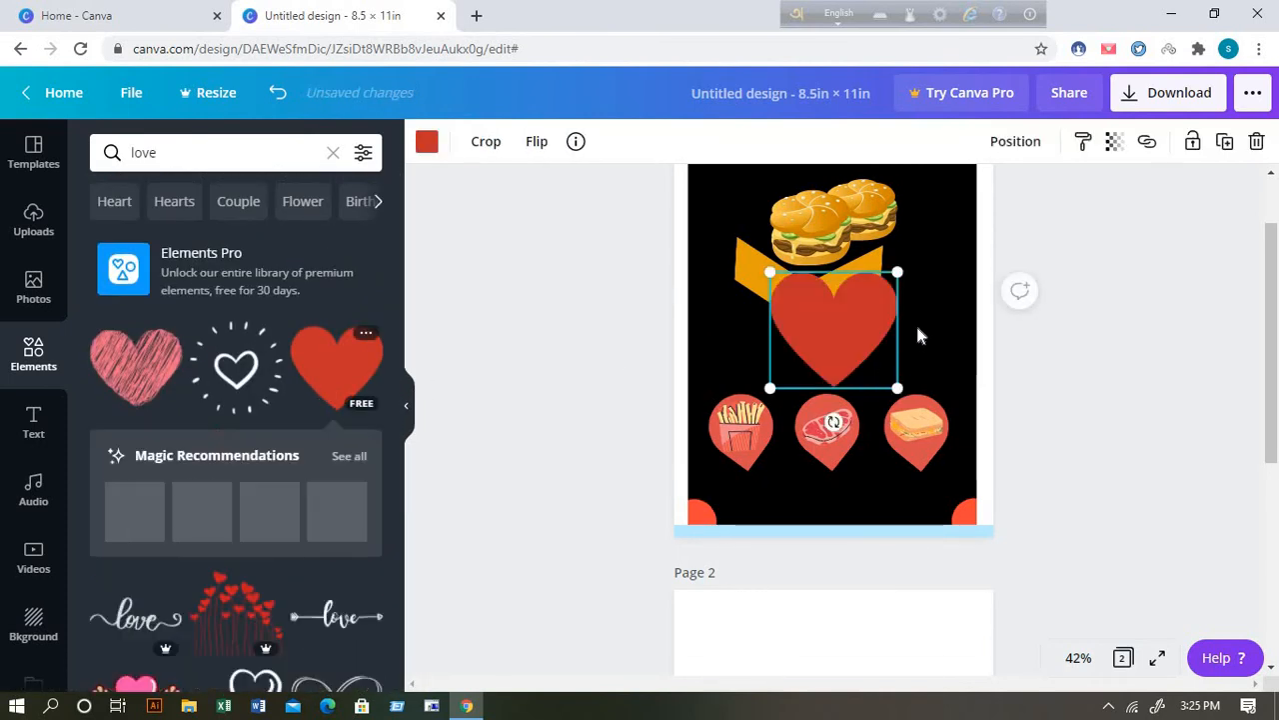
pyautogui.moveTo(896, 270); pyautogui.dragTo(817, 316)
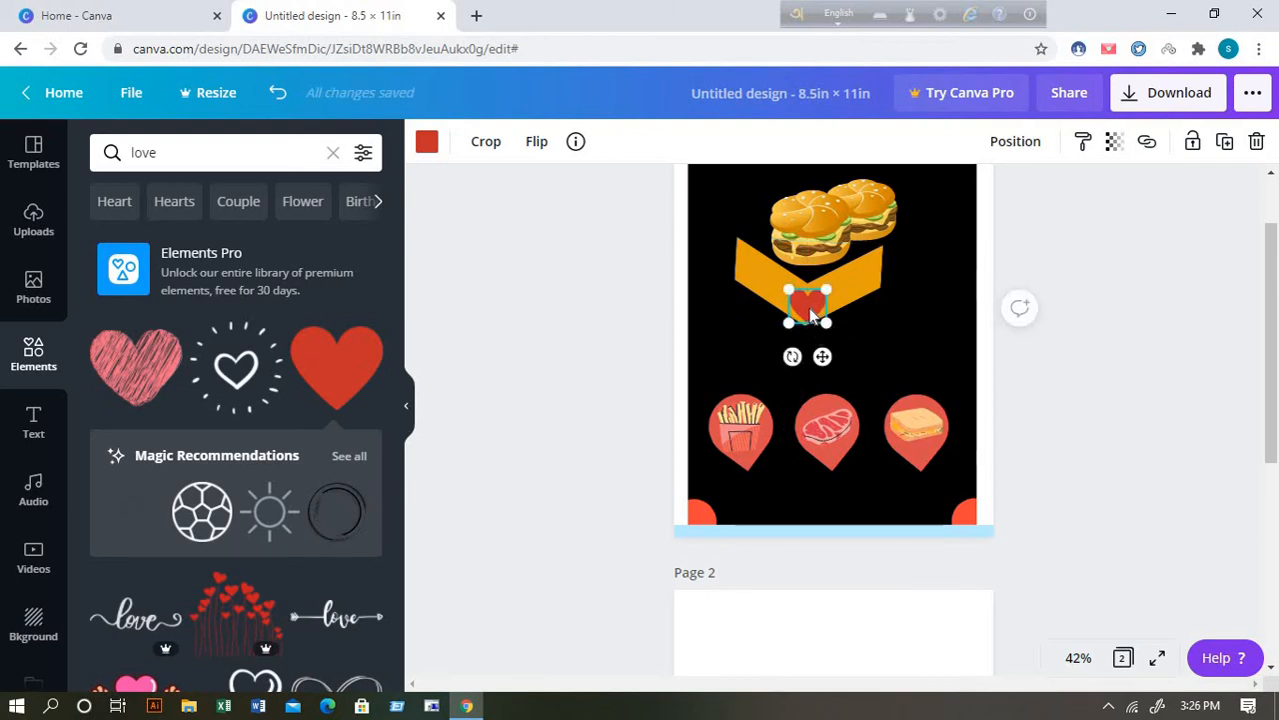
pyautogui.moveTo(813, 315); pyautogui.dragTo(809, 310)
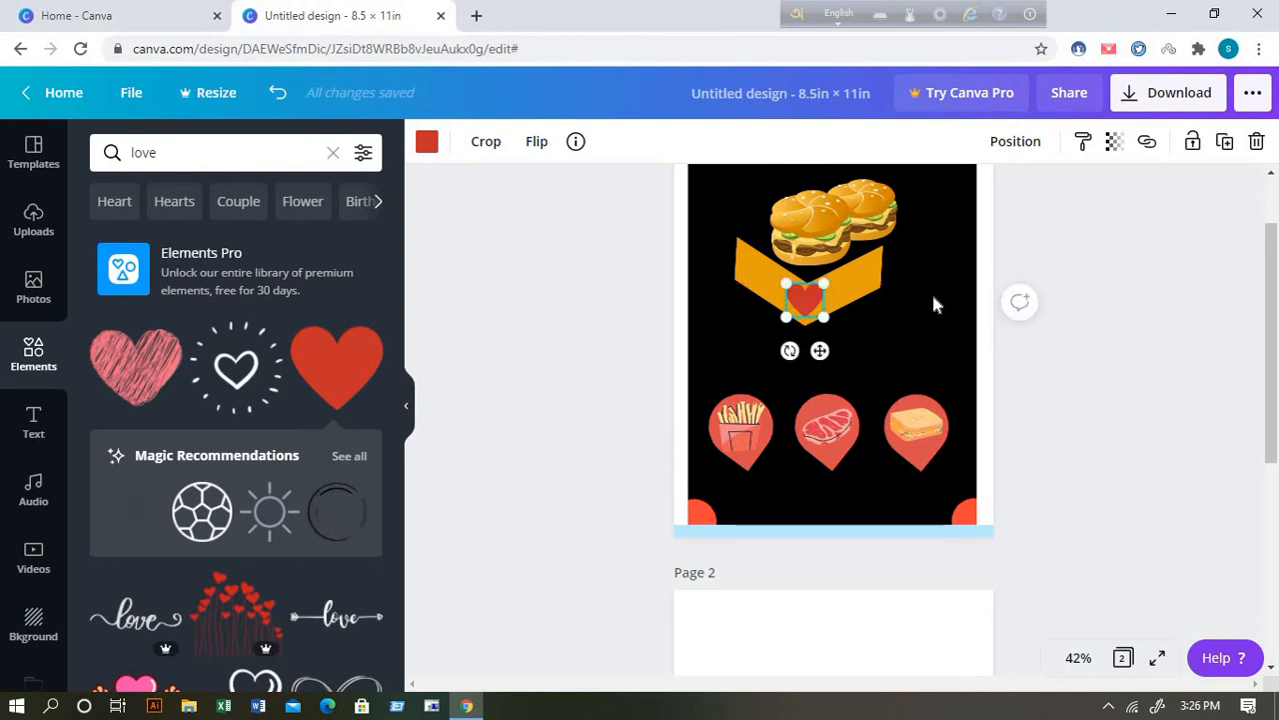
pyautogui.click(932, 297)
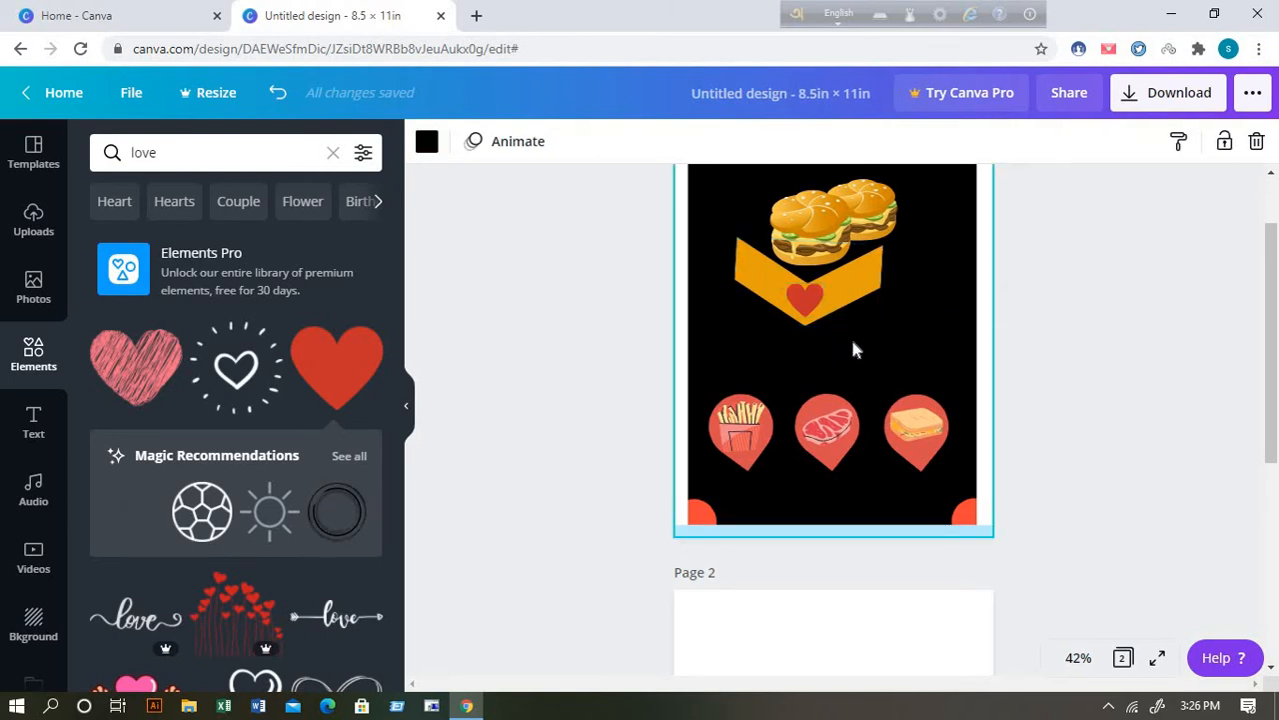
# Recolour the heart on the chevron pale yellow-green from the document colours.
pyautogui.click(812, 299)
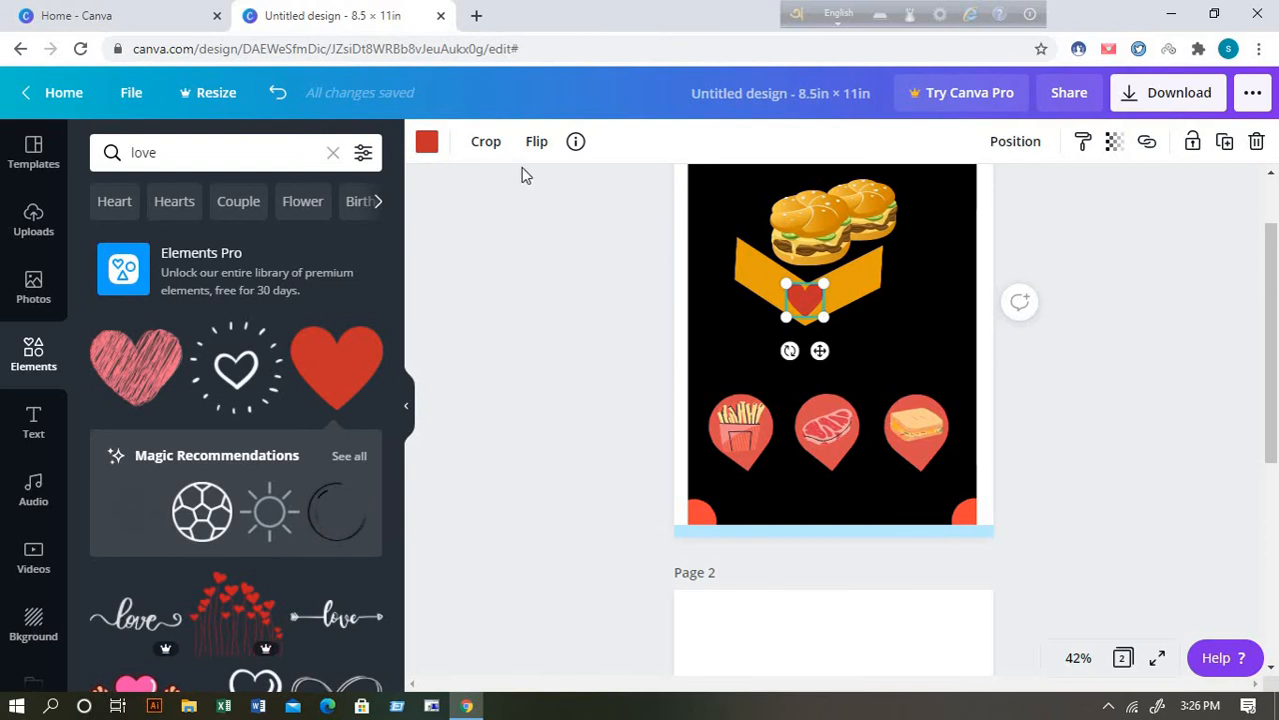
pyautogui.click(425, 145)
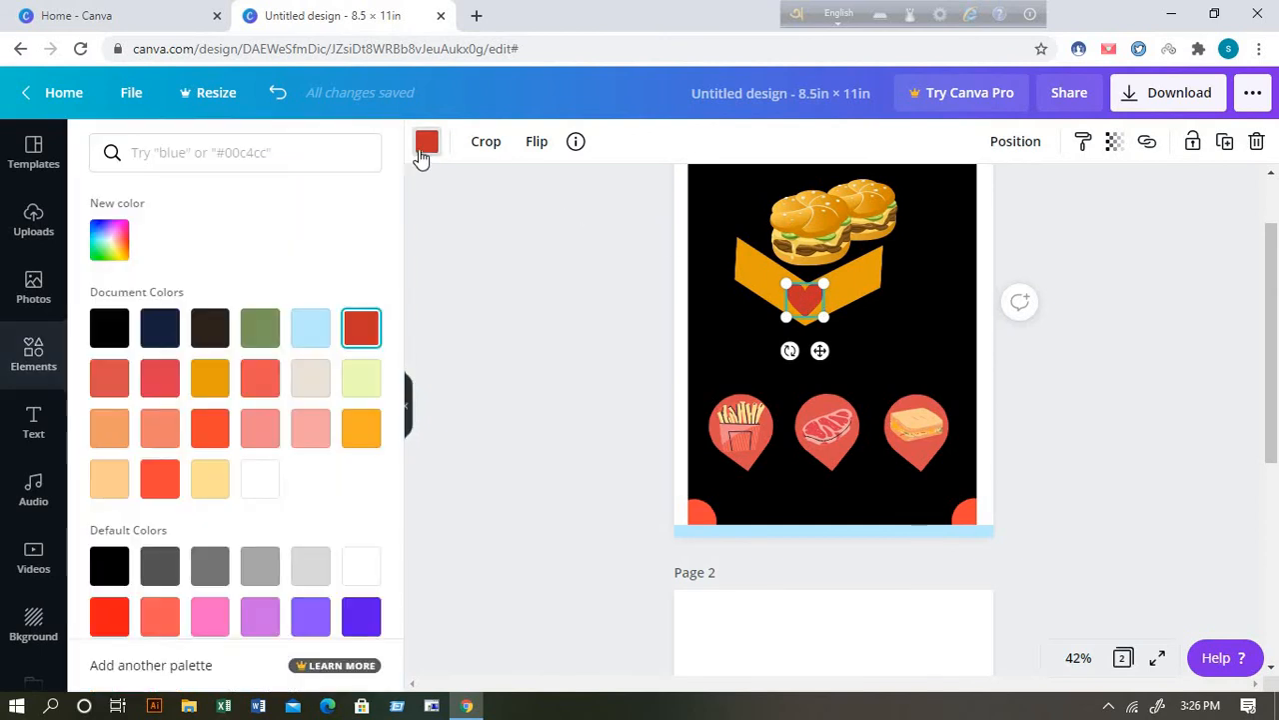
pyautogui.click(362, 384)
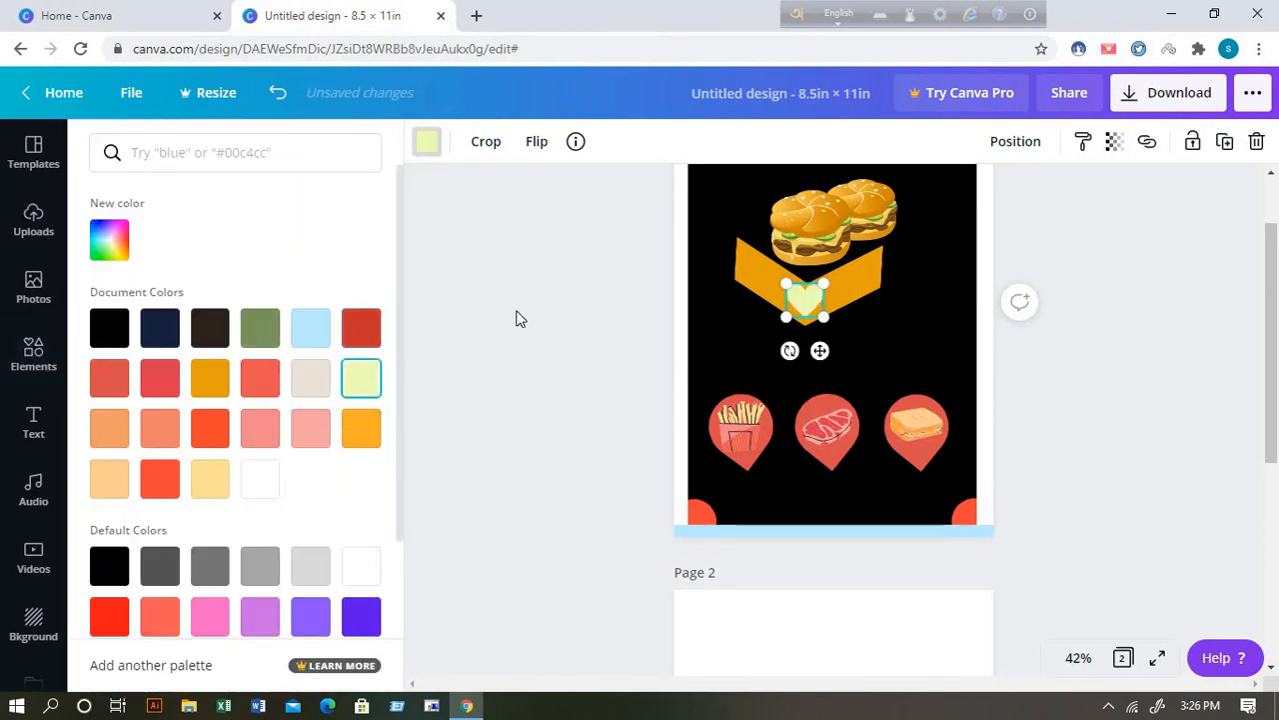
# Change the heart's colour to white from the default colours and deselect it.
pyautogui.click(808, 304)
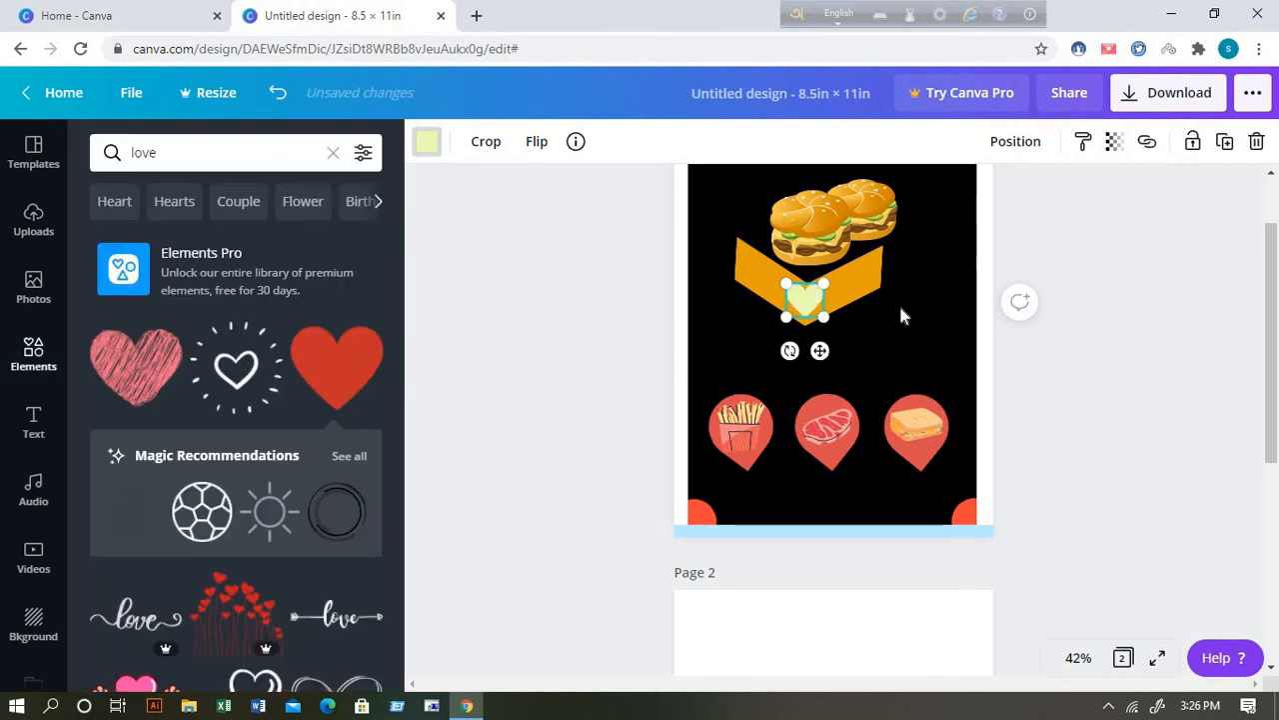
pyautogui.click(424, 148)
pyautogui.click(361, 566)
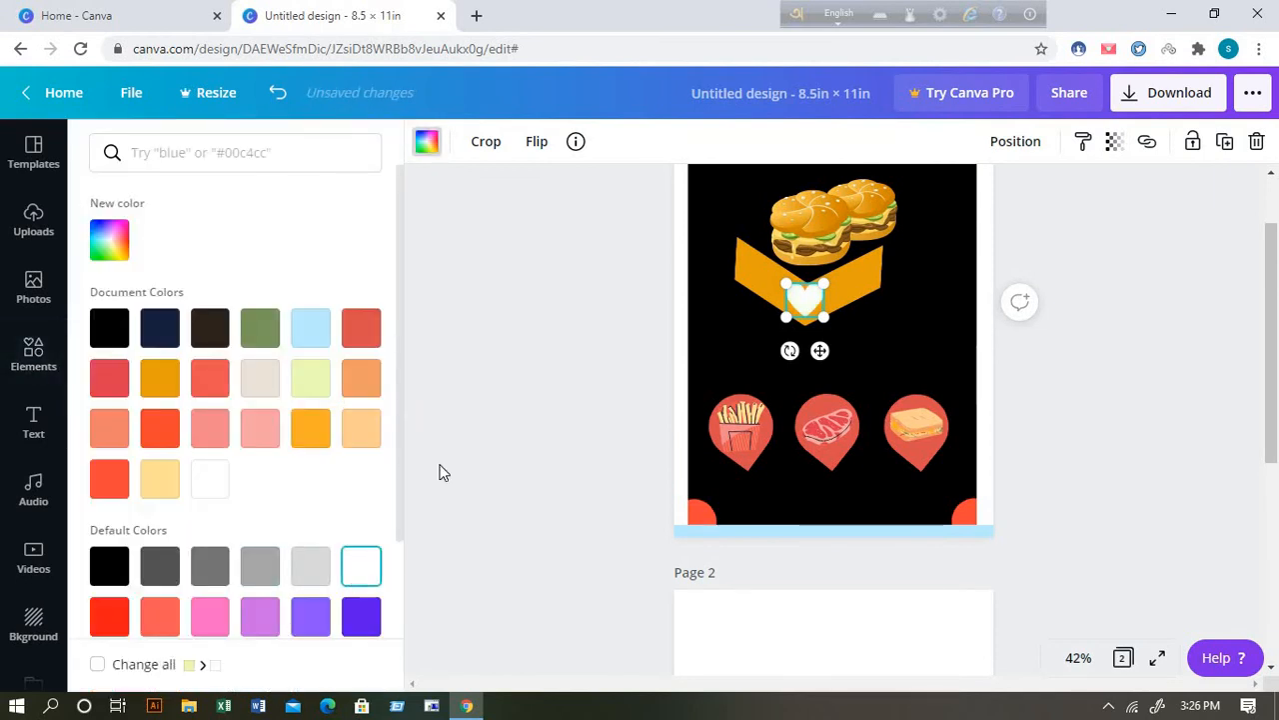
pyautogui.click(494, 353)
pyautogui.click(521, 321)
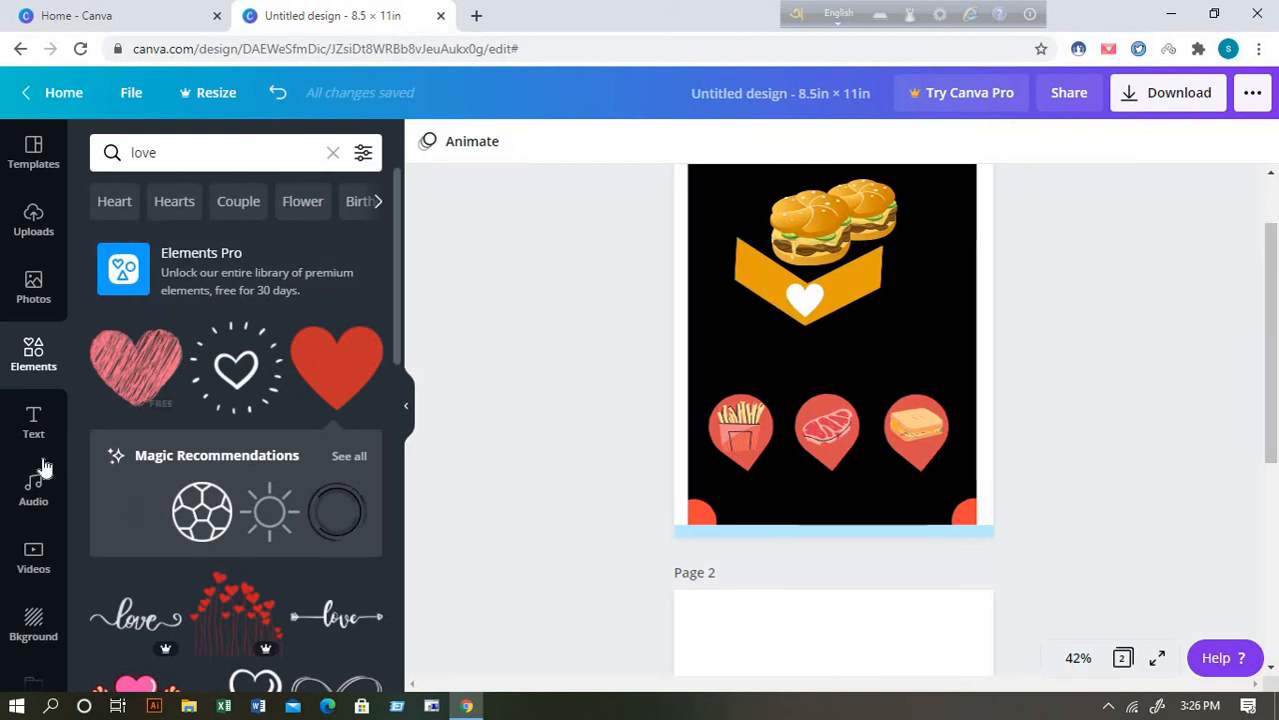
# Add a subheading reading "Order" to page 1 and place it on the chevron's left arm, tilted to follow its slope.
pyautogui.click(32, 423)
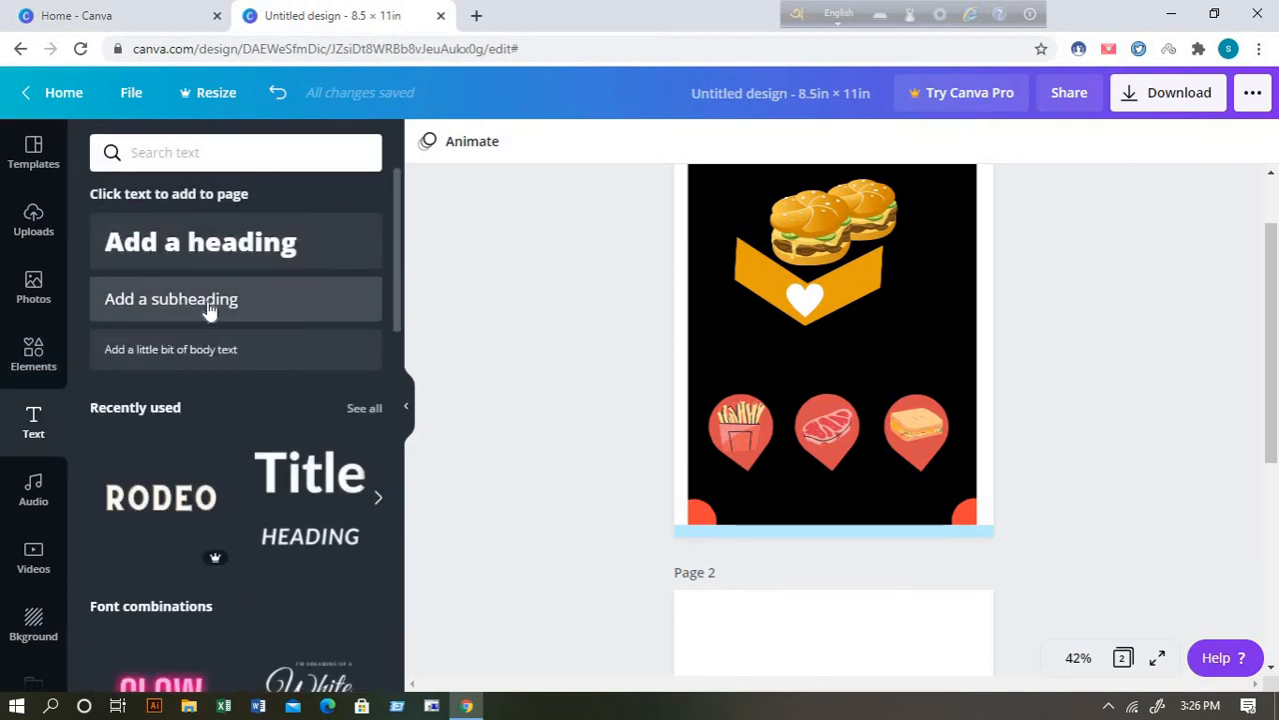
pyautogui.click(210, 312)
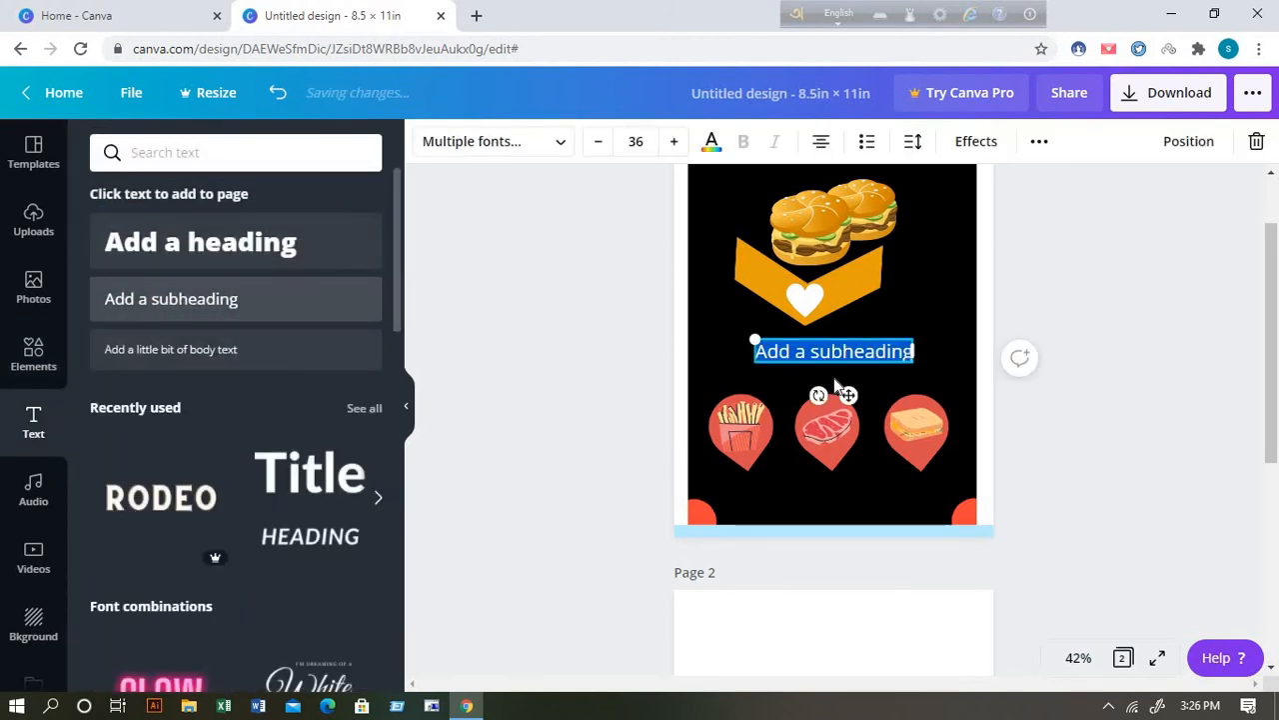
pyautogui.press('BackSpace')
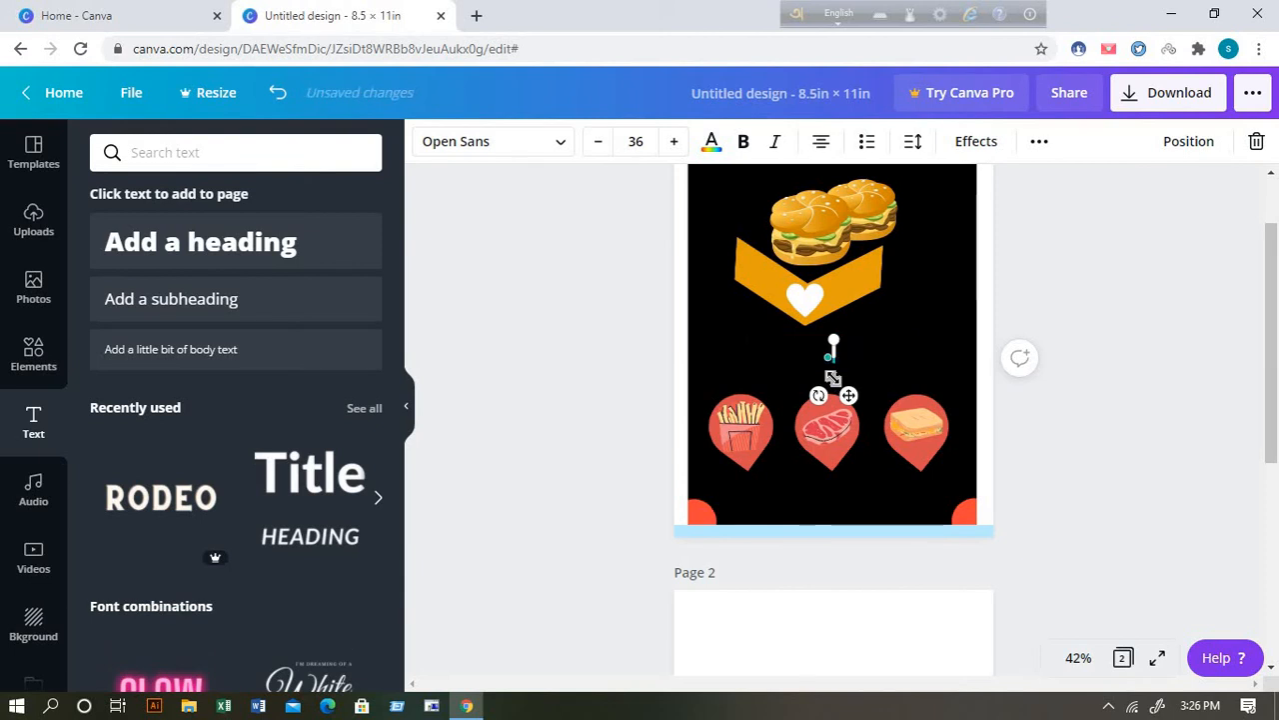
pyautogui.write('d')
pyautogui.press('BackSpace')
pyautogui.write('arder')
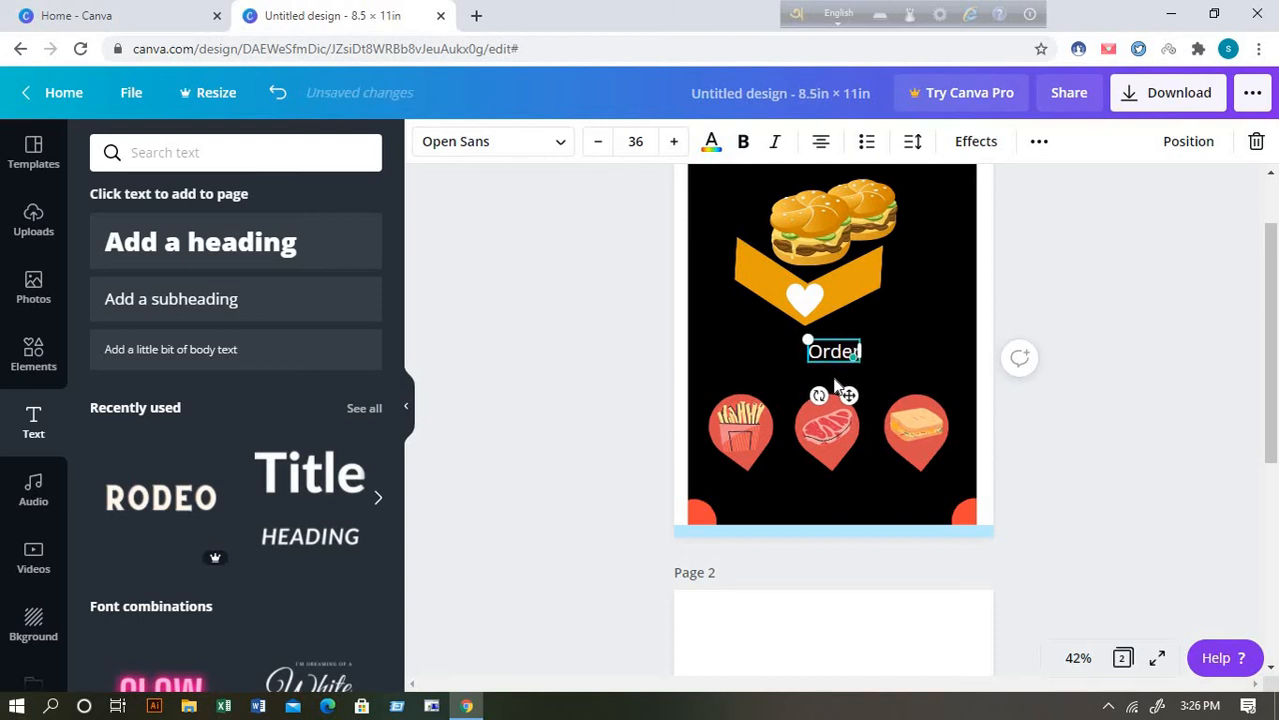
pyautogui.moveTo(849, 396); pyautogui.dragTo(723, 310)
pyautogui.click(1049, 318)
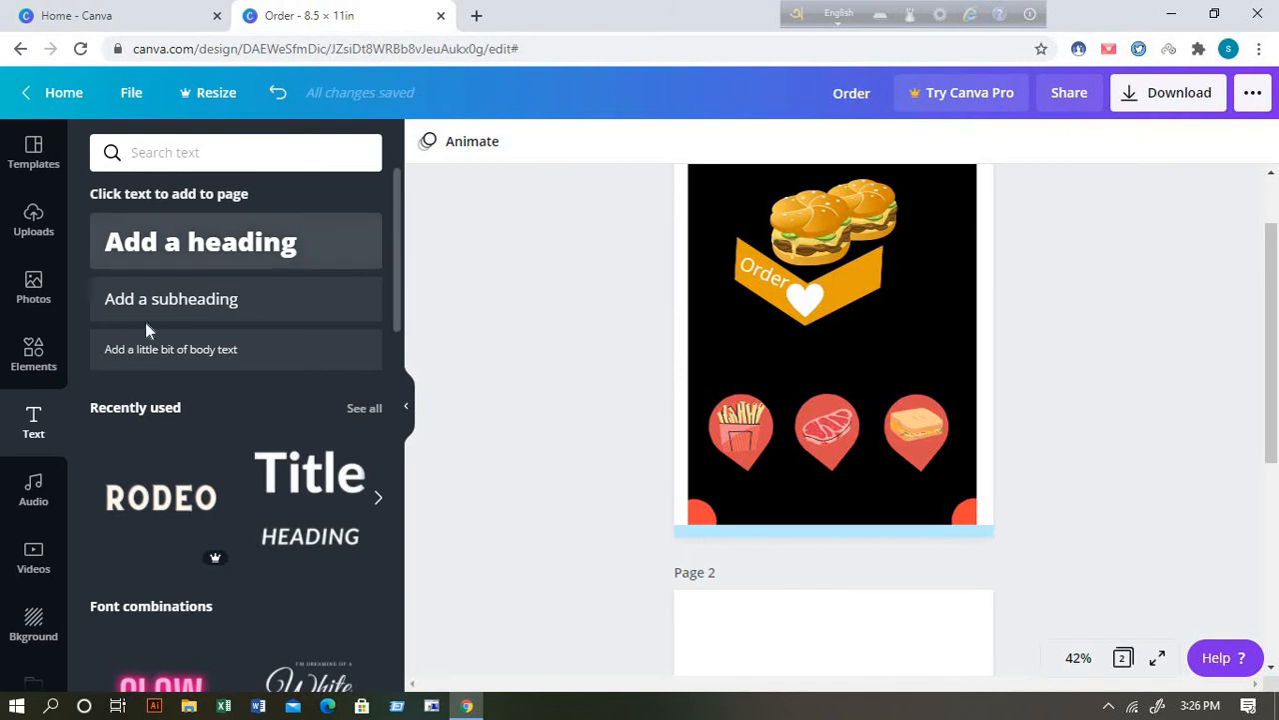
# Add a subheading reading "now" and place it on the chevron's right arm, rotated to about -24°.
pyautogui.click(204, 311)
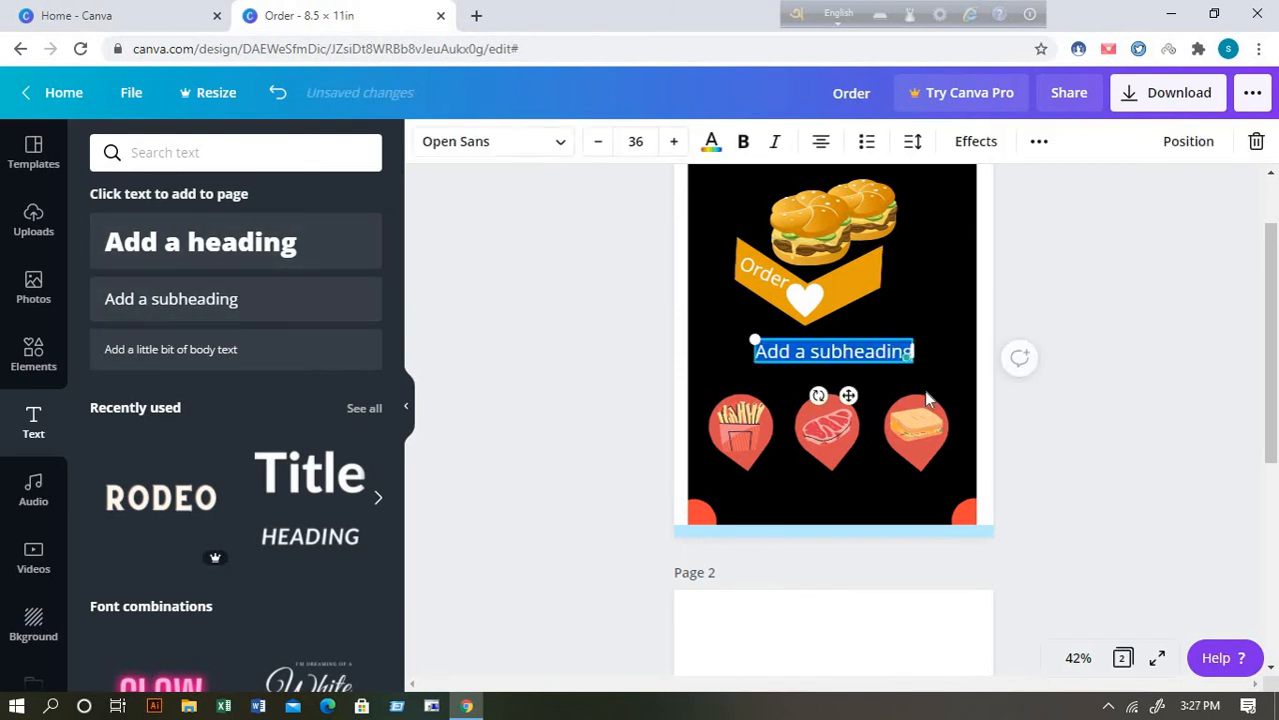
pyautogui.press('BackSpace')
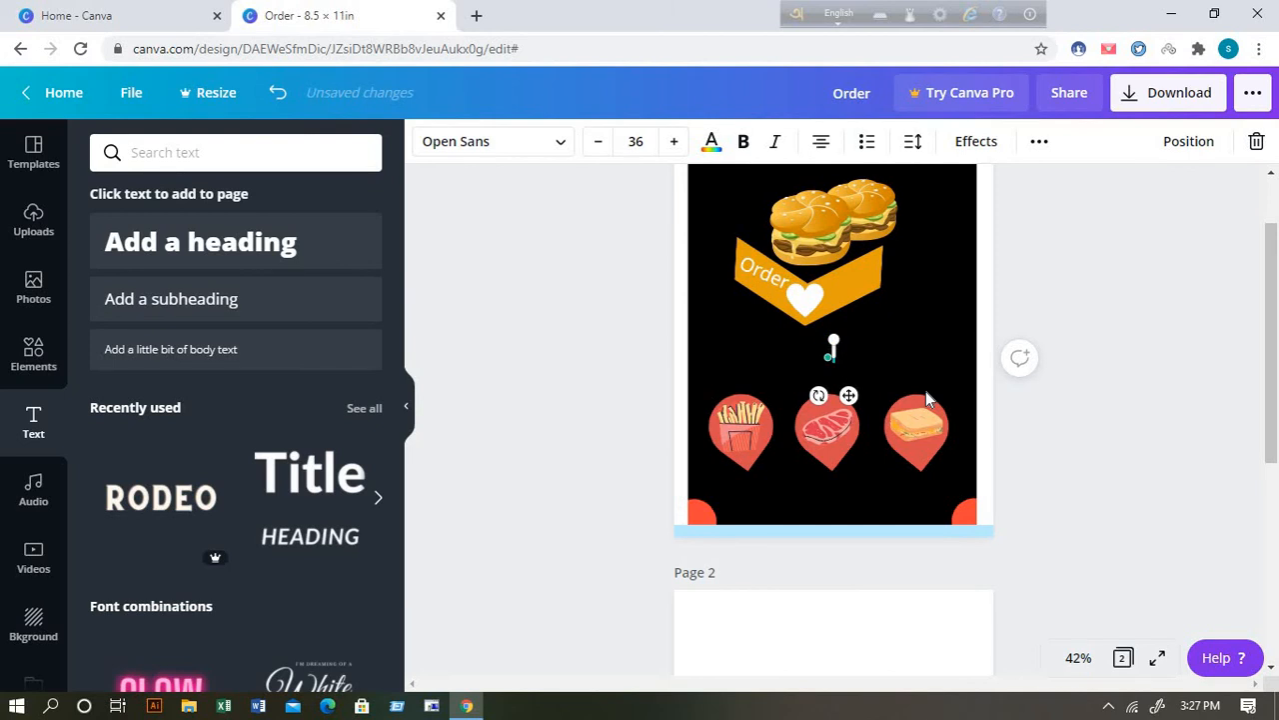
pyautogui.write('now')
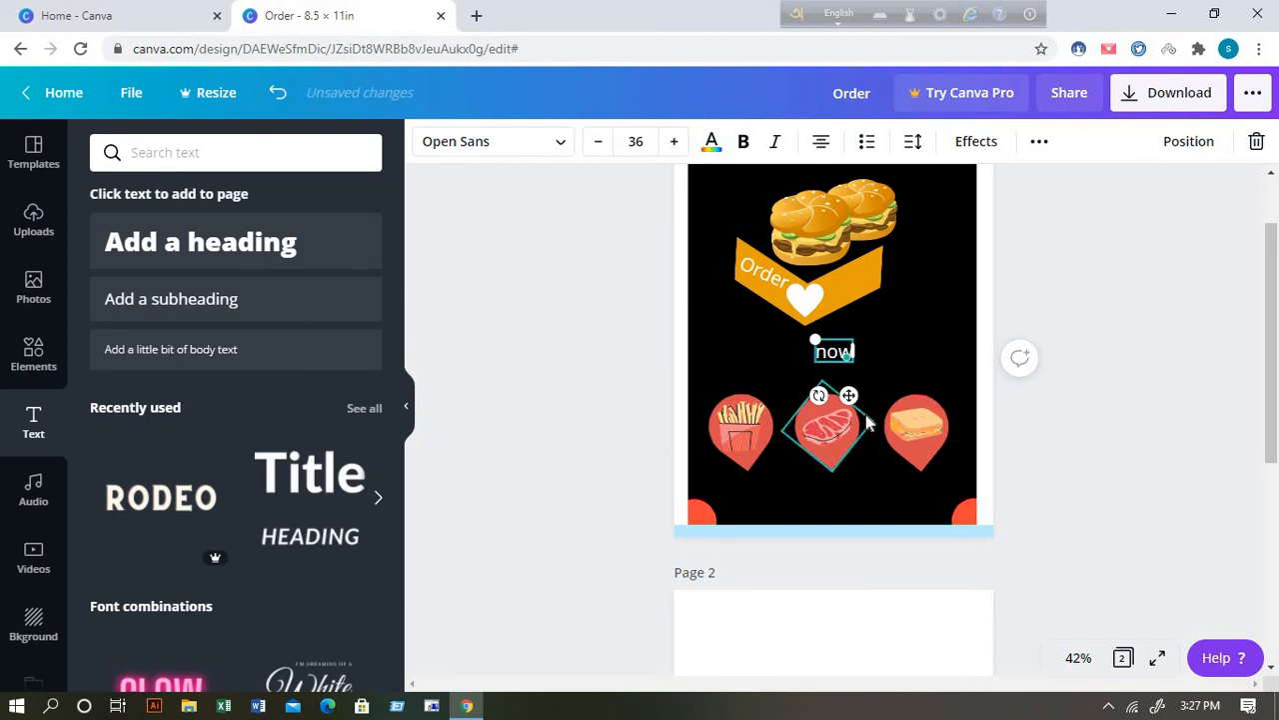
pyautogui.moveTo(848, 395); pyautogui.dragTo(851, 343)
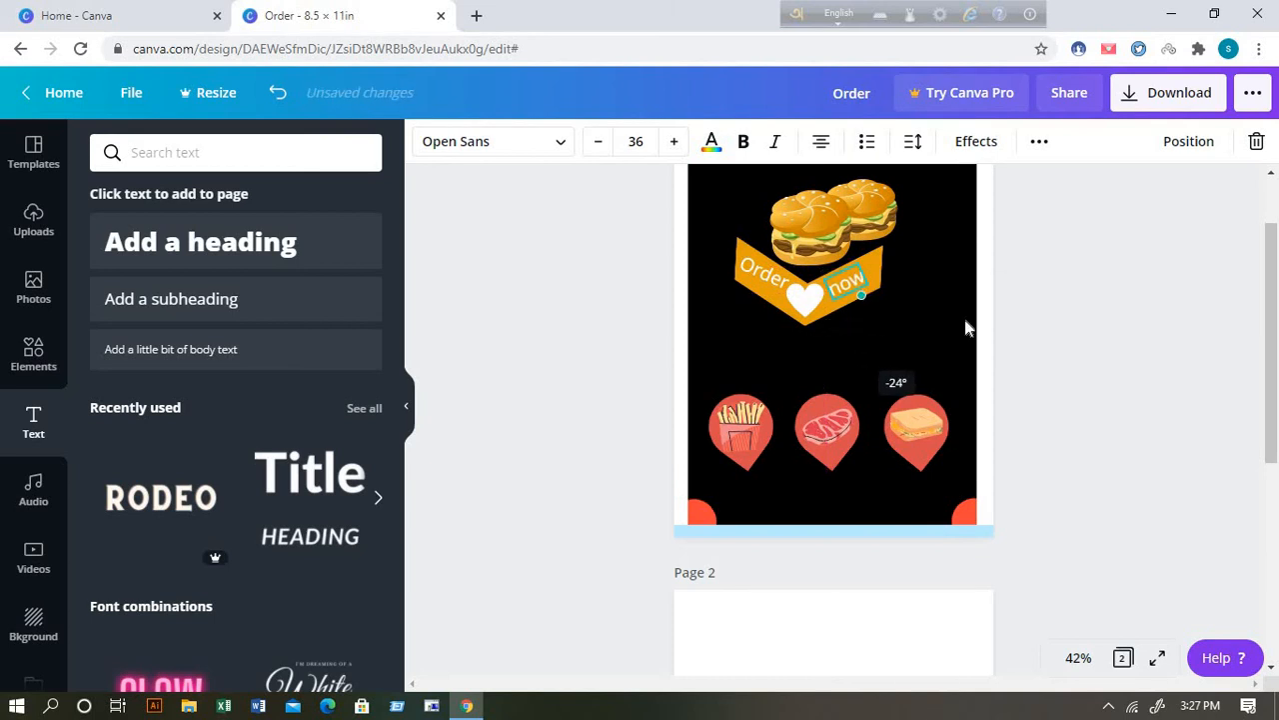
pyautogui.click(1136, 287)
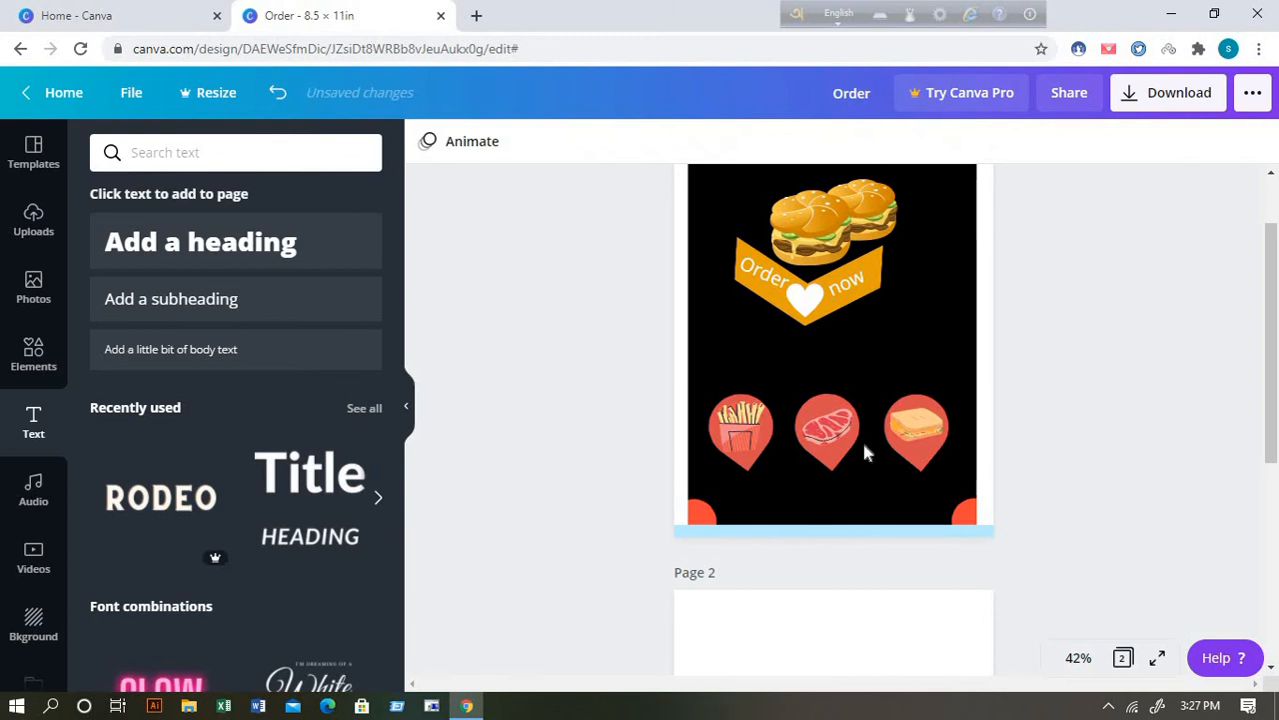
# Rotate the "Order" text slightly more so it runs parallel to the chevron's left arm, and deselect it.
pyautogui.click(740, 282)
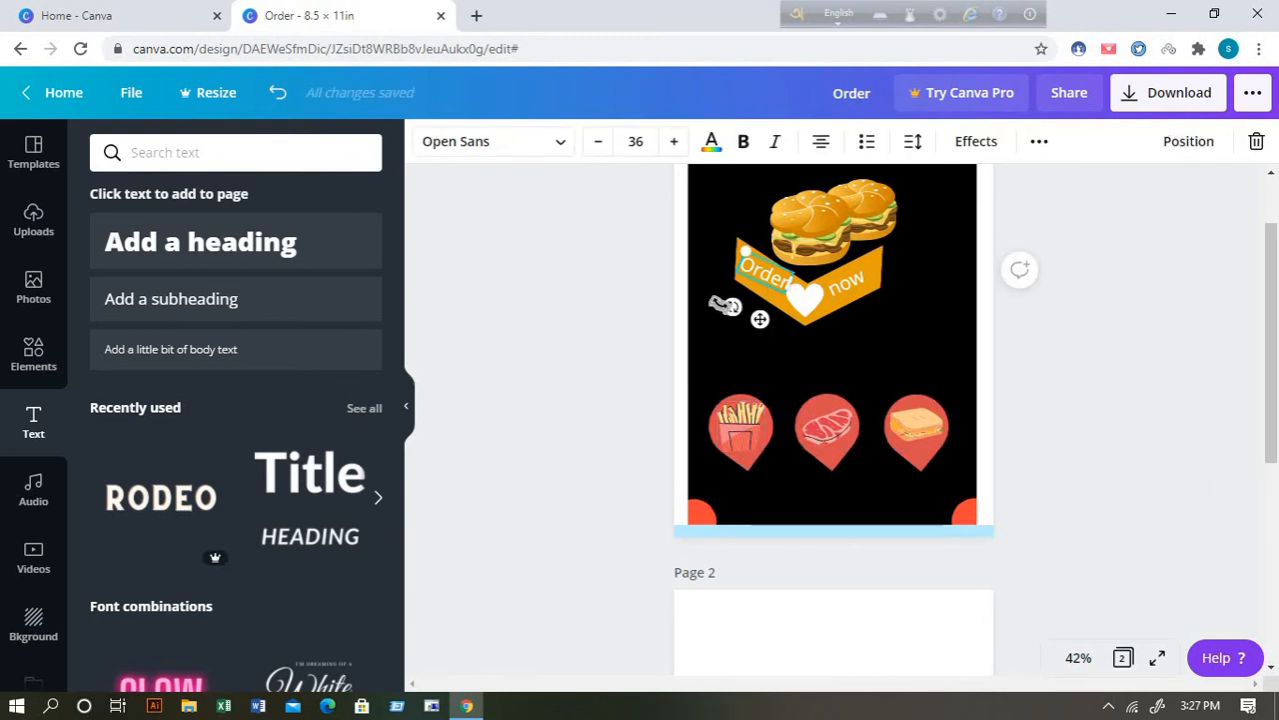
pyautogui.moveTo(725, 306); pyautogui.dragTo(720, 298)
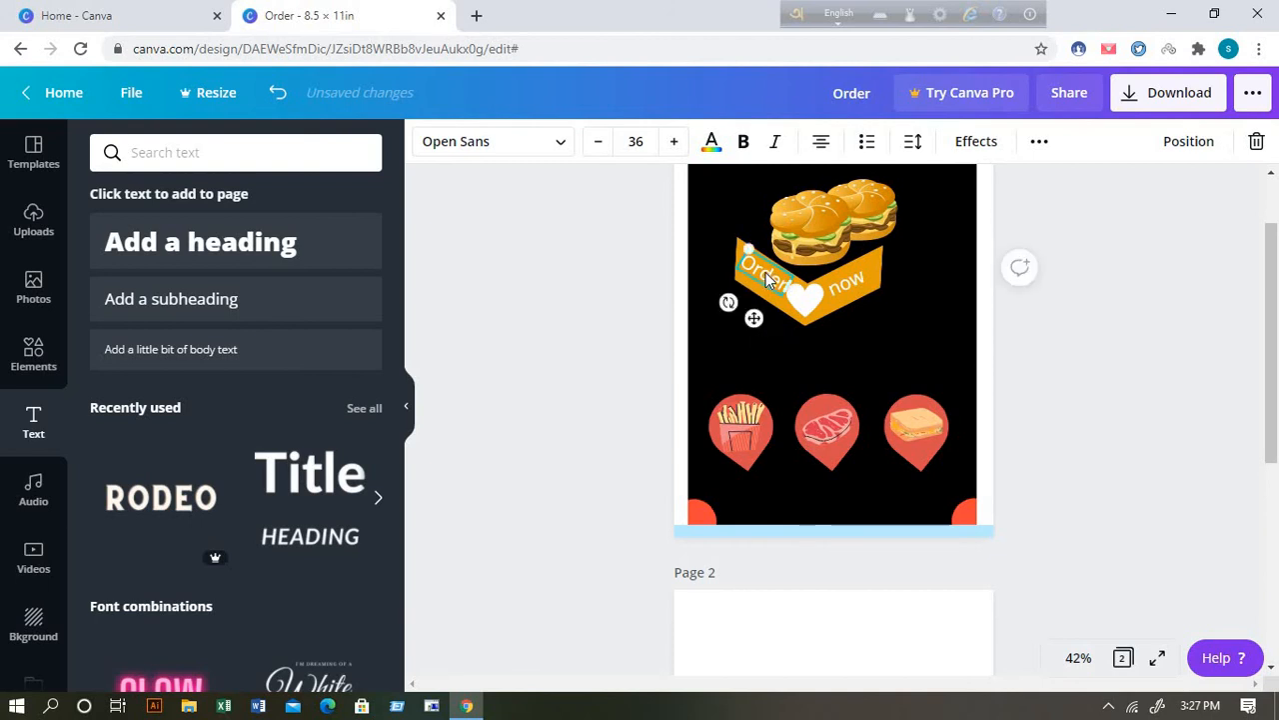
pyautogui.click(704, 244)
pyautogui.click(1165, 258)
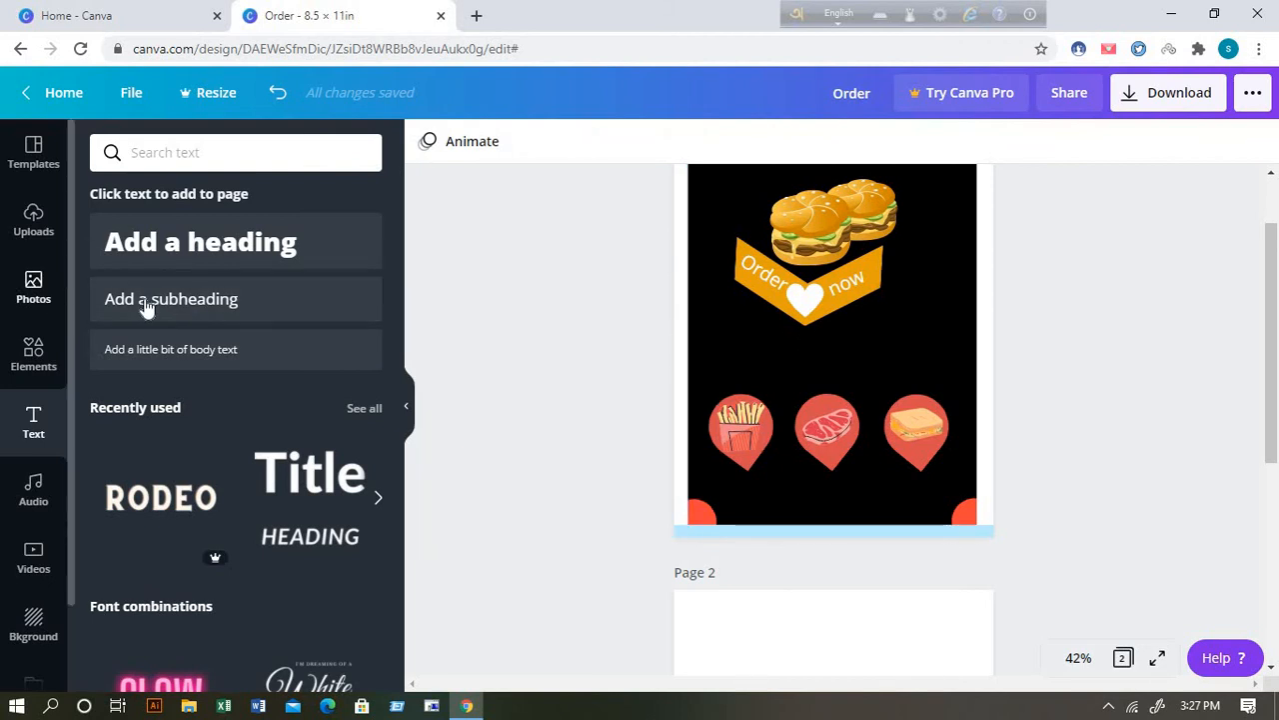
# Add a subheading reading "chees", enlarge it to about size 59.1 and place it just below the chevron.
pyautogui.click(212, 308)
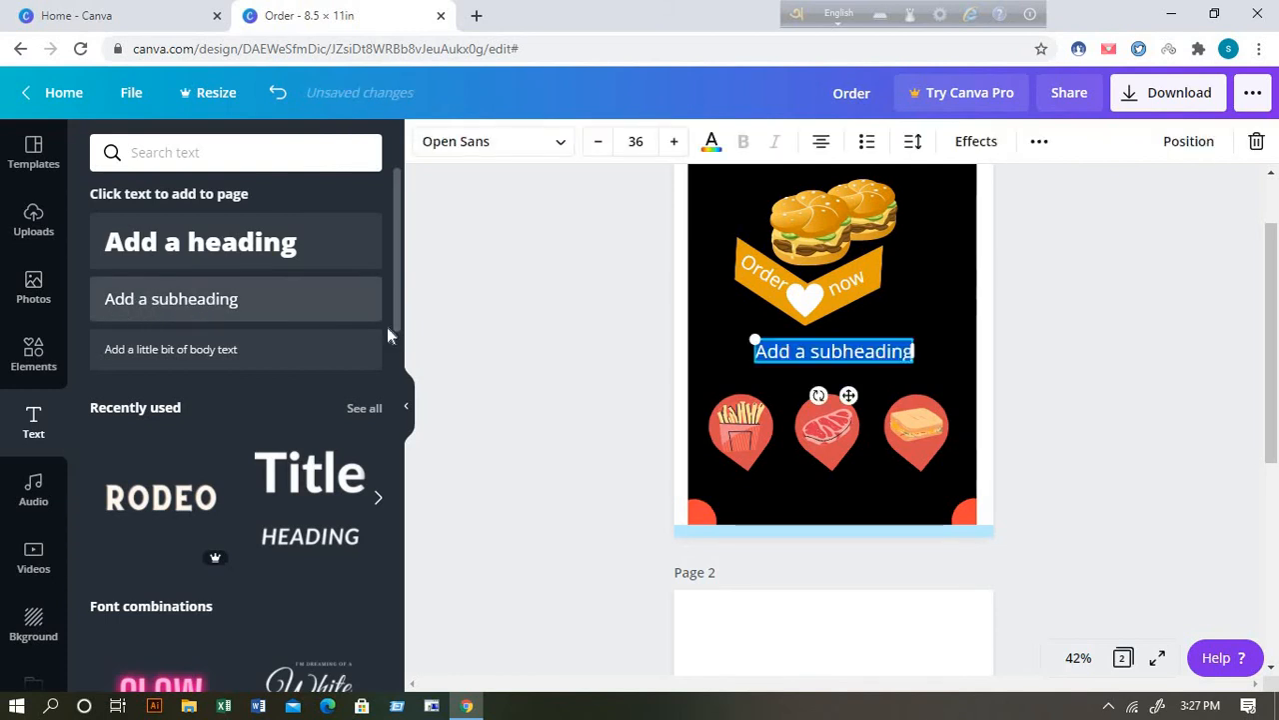
pyautogui.press('BackSpace')
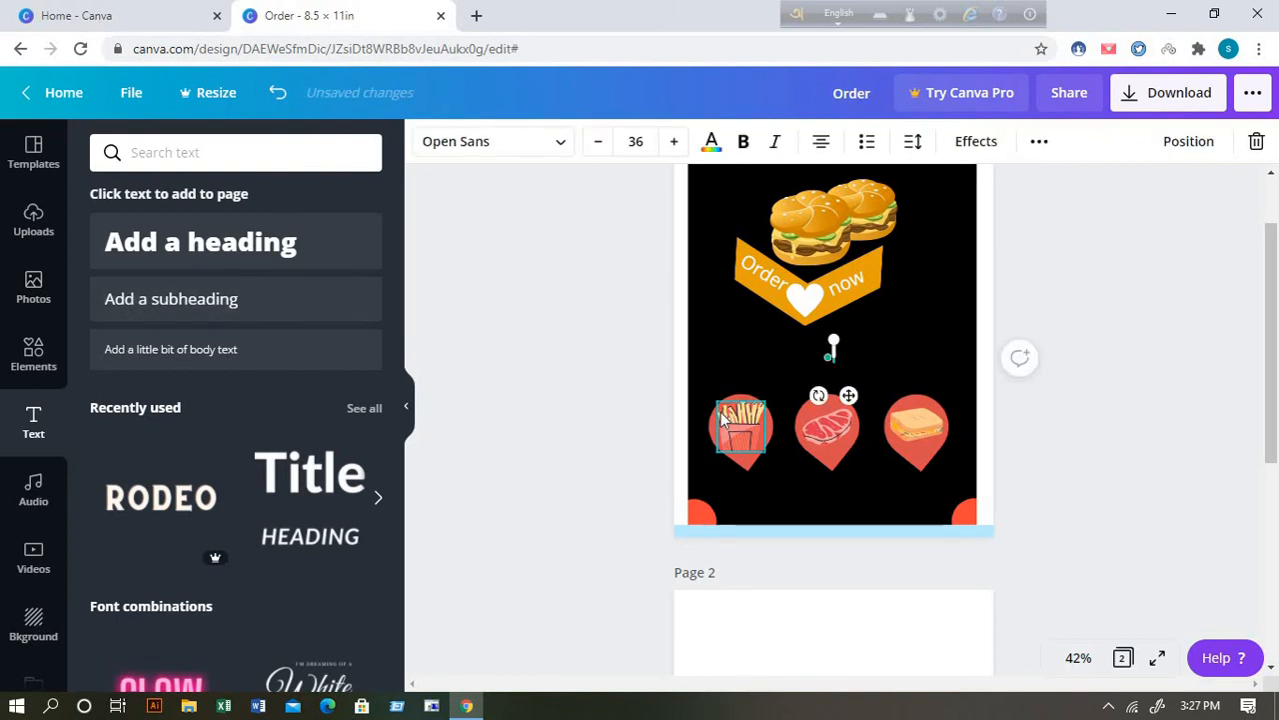
pyautogui.write('ch')
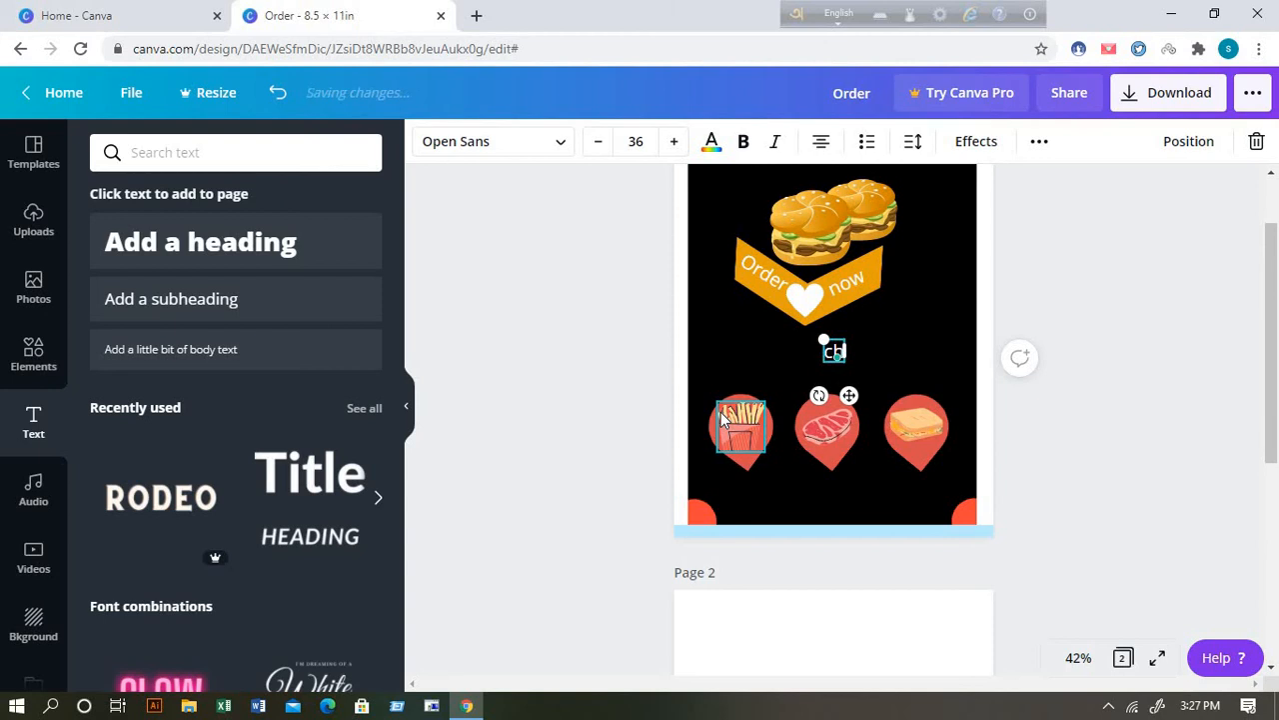
pyautogui.write('ees')
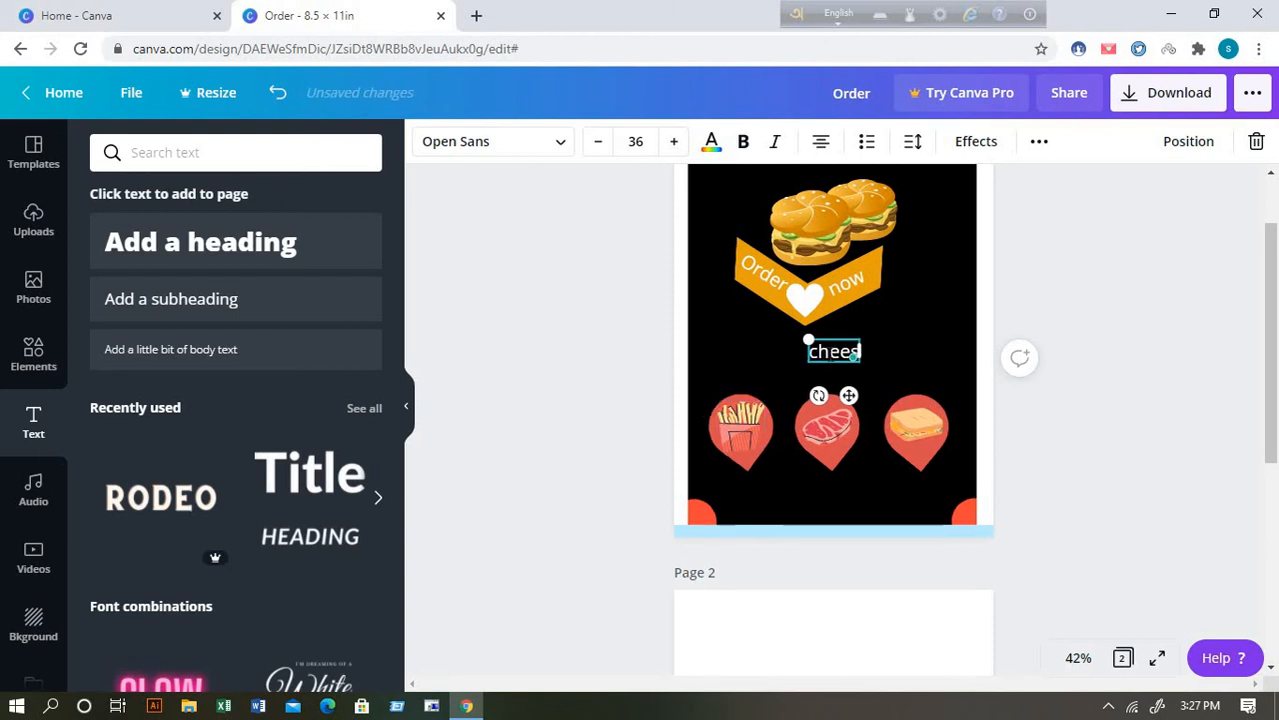
pyautogui.moveTo(807, 341); pyautogui.dragTo(781, 352)
pyautogui.click(793, 393)
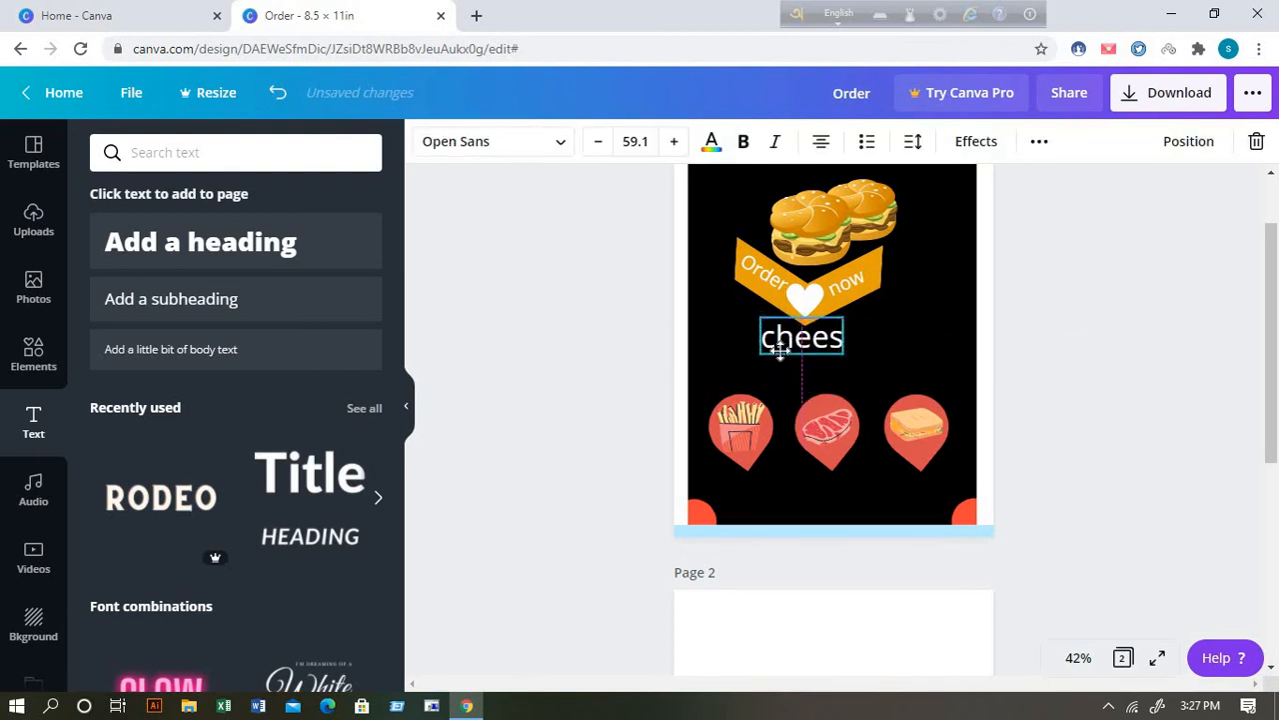
pyautogui.click(1073, 336)
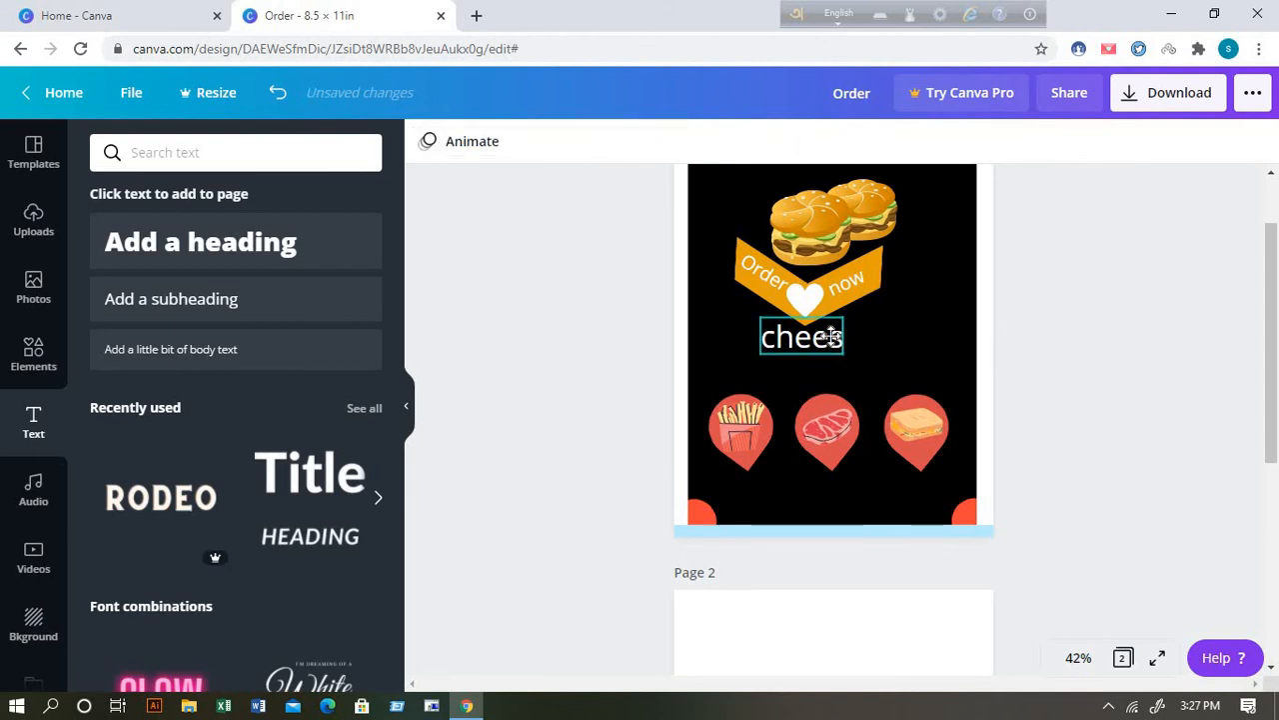
# Shift the "chees" text right, shrink it to about size 53.5 and centre it above the middle teardrop.
pyautogui.moveTo(830, 337); pyautogui.dragTo(853, 336)
pyautogui.click(1123, 309)
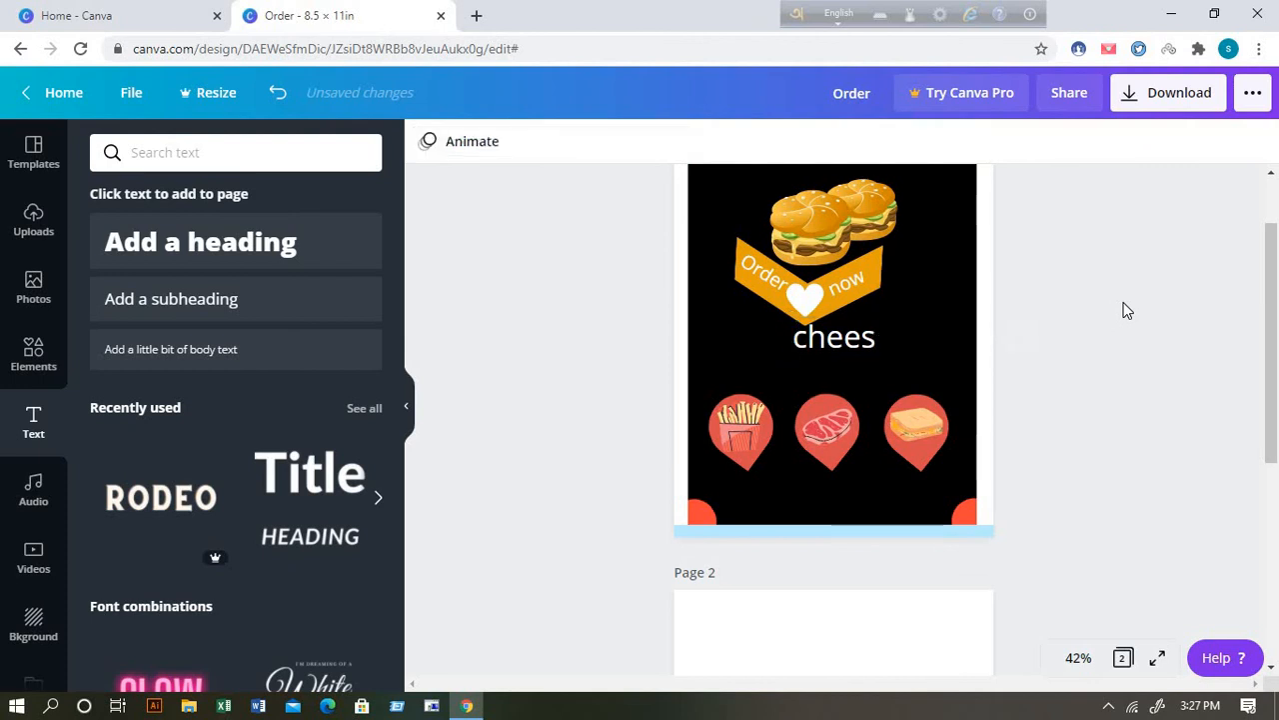
pyautogui.click(839, 357)
pyautogui.moveTo(875, 318); pyautogui.dragTo(866, 322)
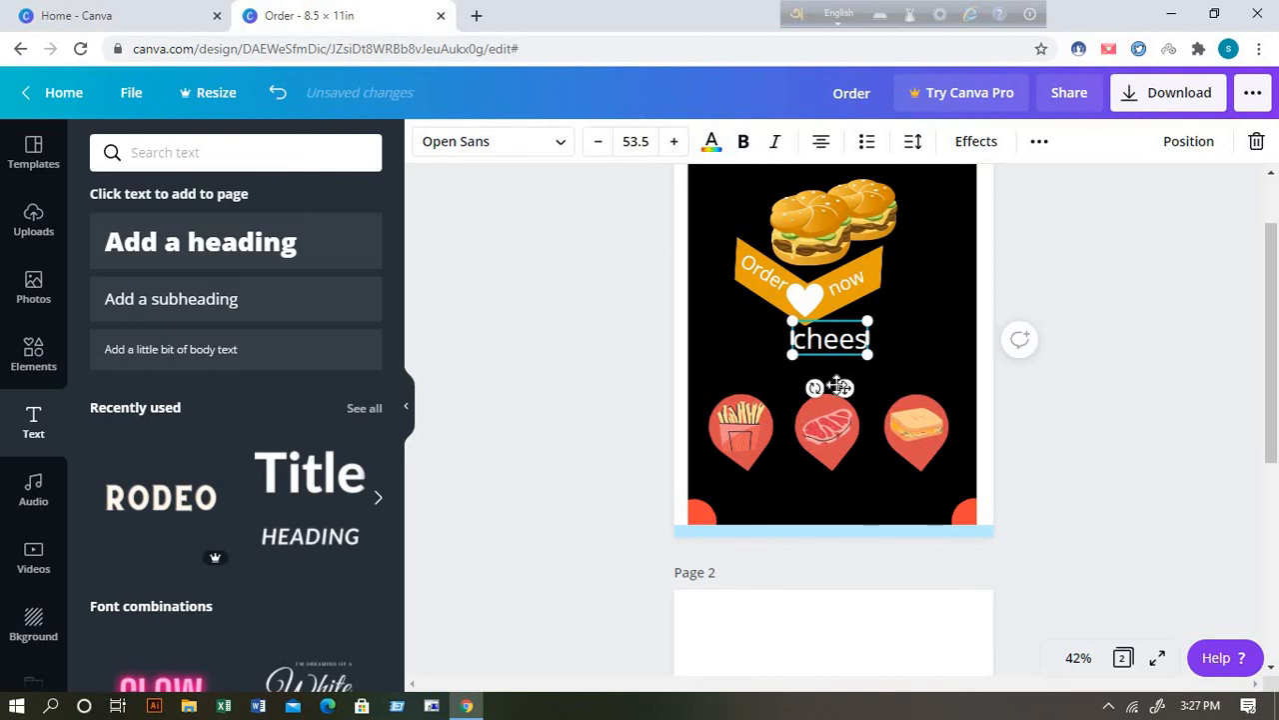
pyautogui.moveTo(838, 387); pyautogui.dragTo(836, 381)
pyautogui.click(665, 343)
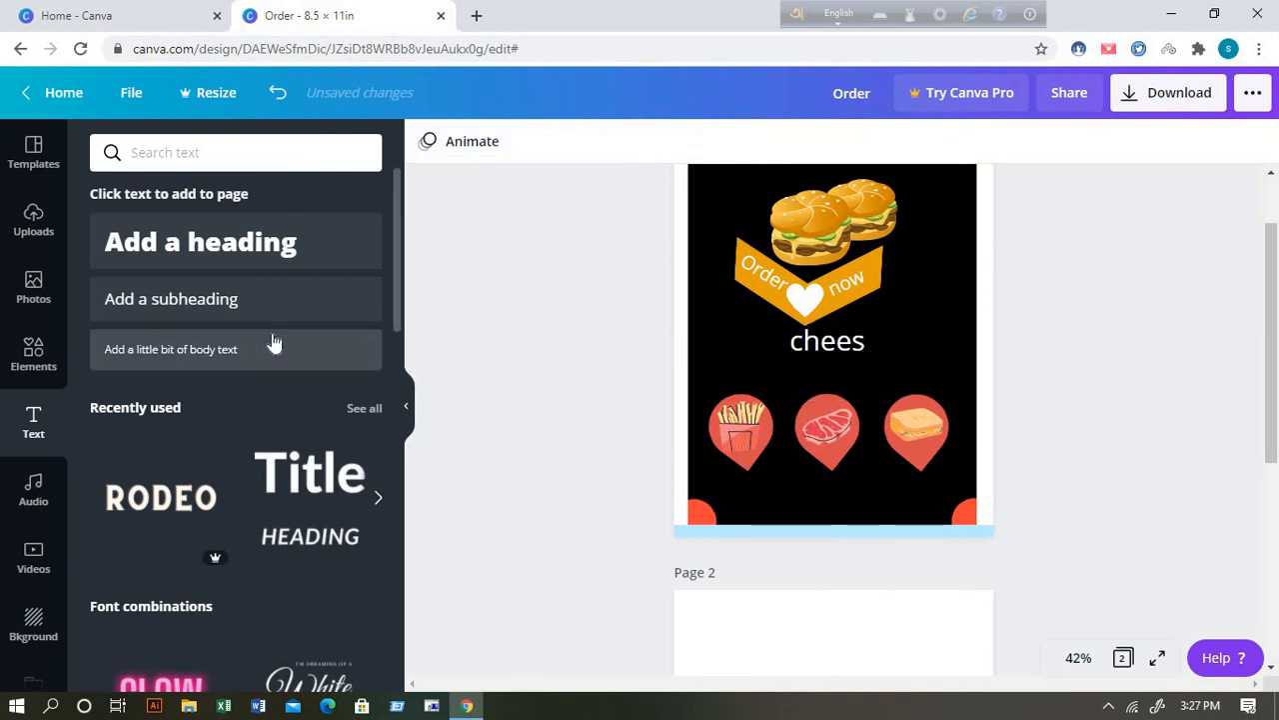
# Add a heading reading "Burger" and place it directly beneath the "chees" text, centred with it.
pyautogui.click(233, 250)
pyautogui.press('BackSpace')
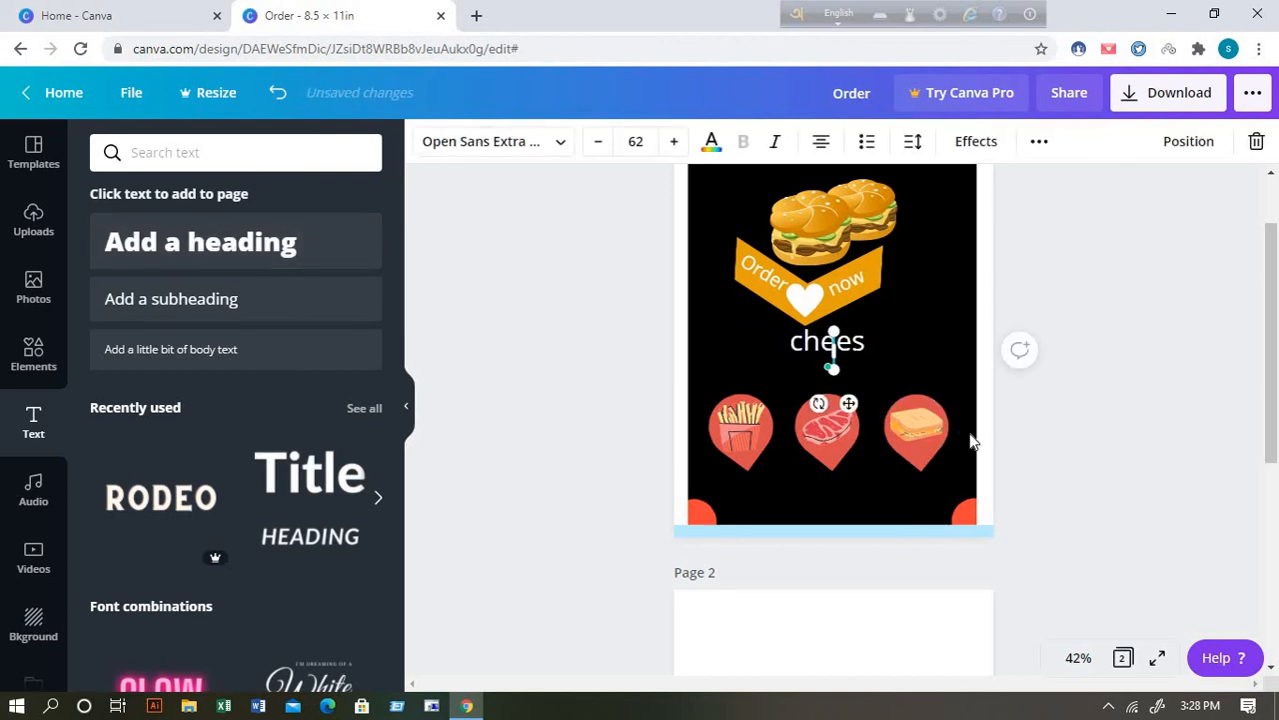
pyautogui.write('B')
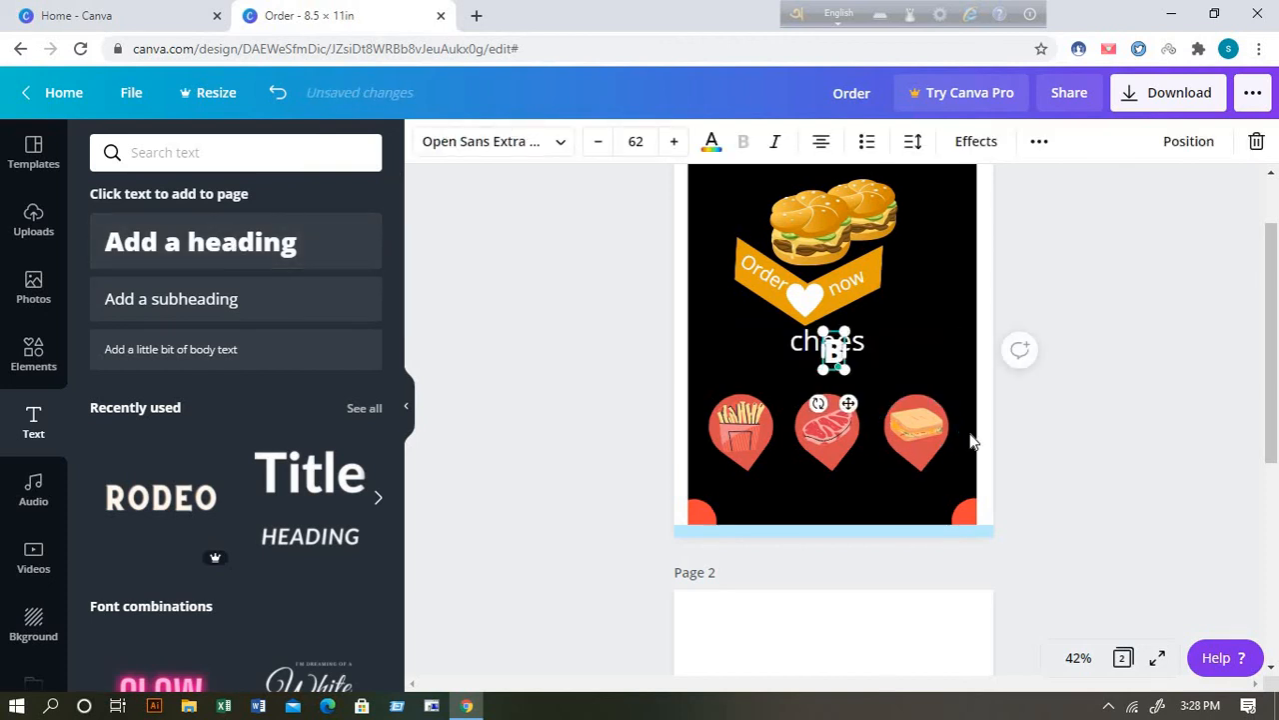
pyautogui.write('urg')
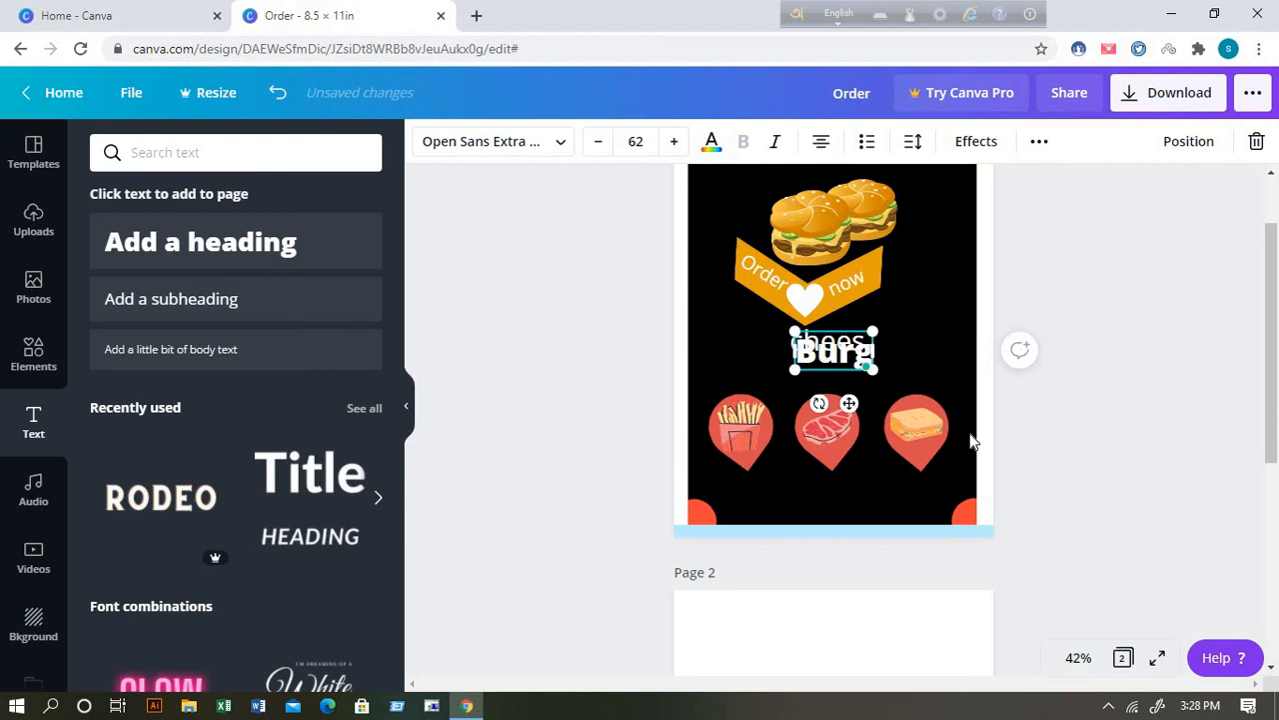
pyautogui.write('er')
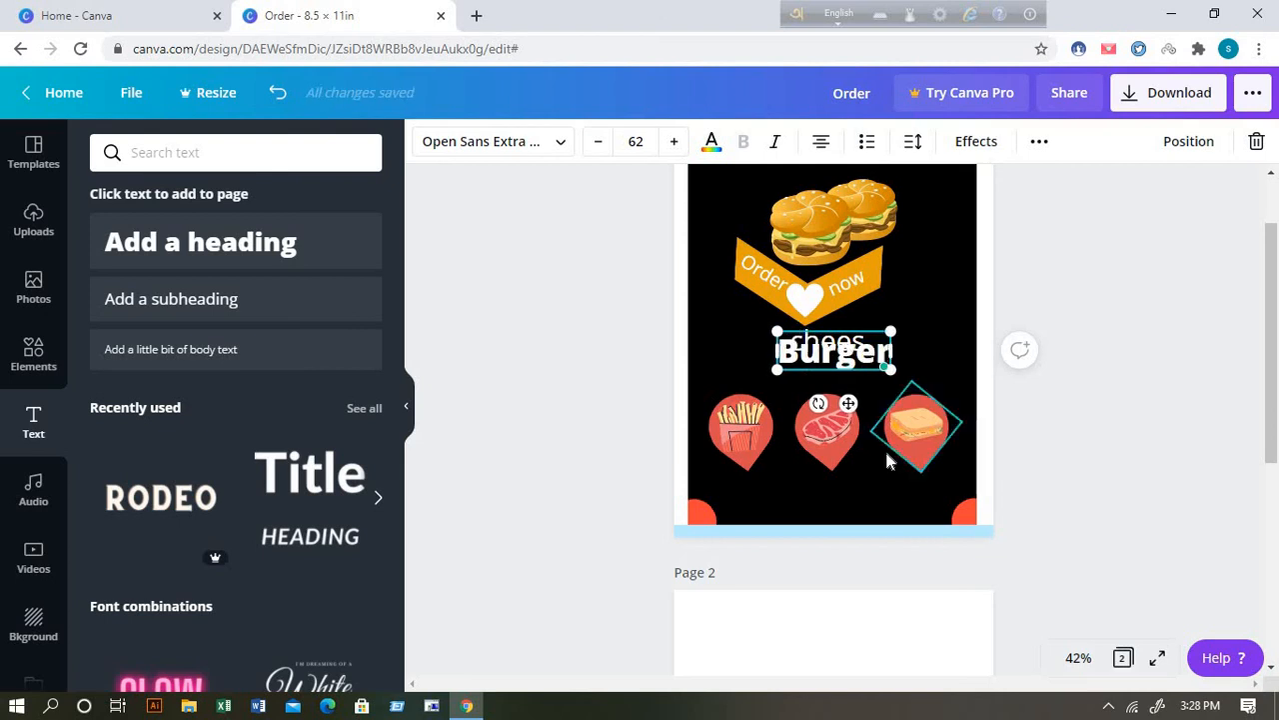
pyautogui.moveTo(847, 403); pyautogui.dragTo(843, 421)
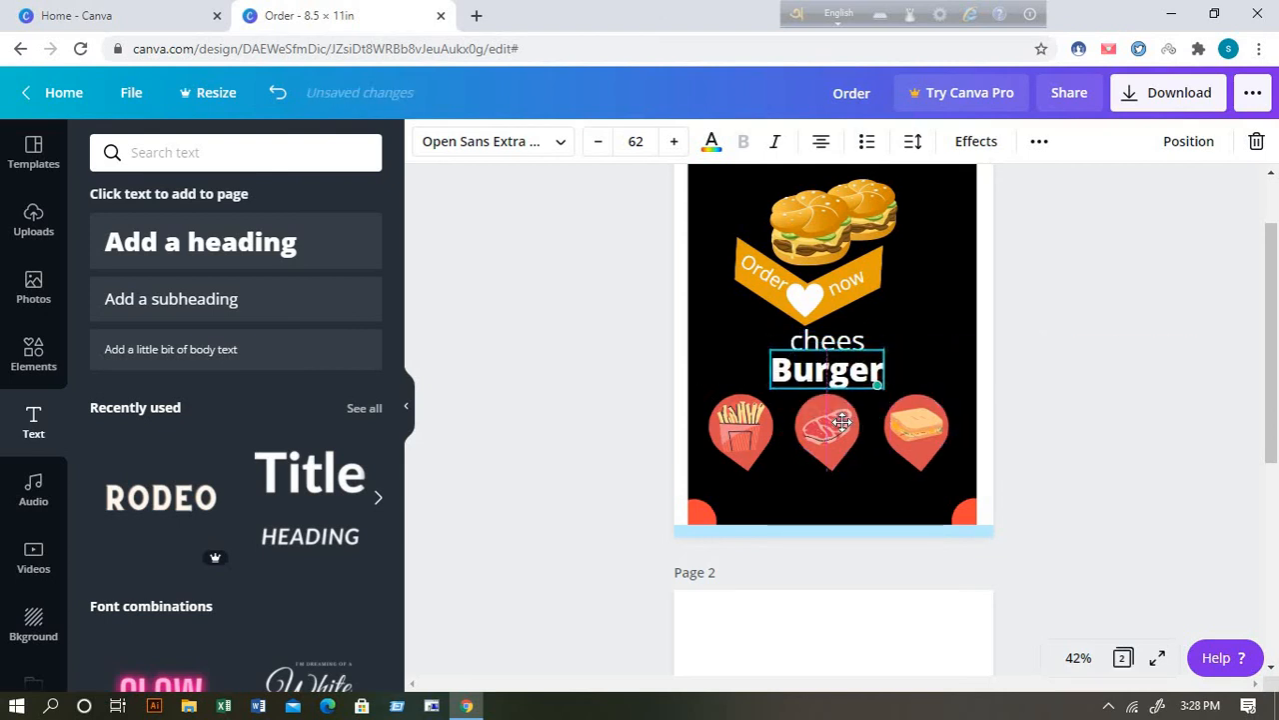
pyautogui.click(1057, 341)
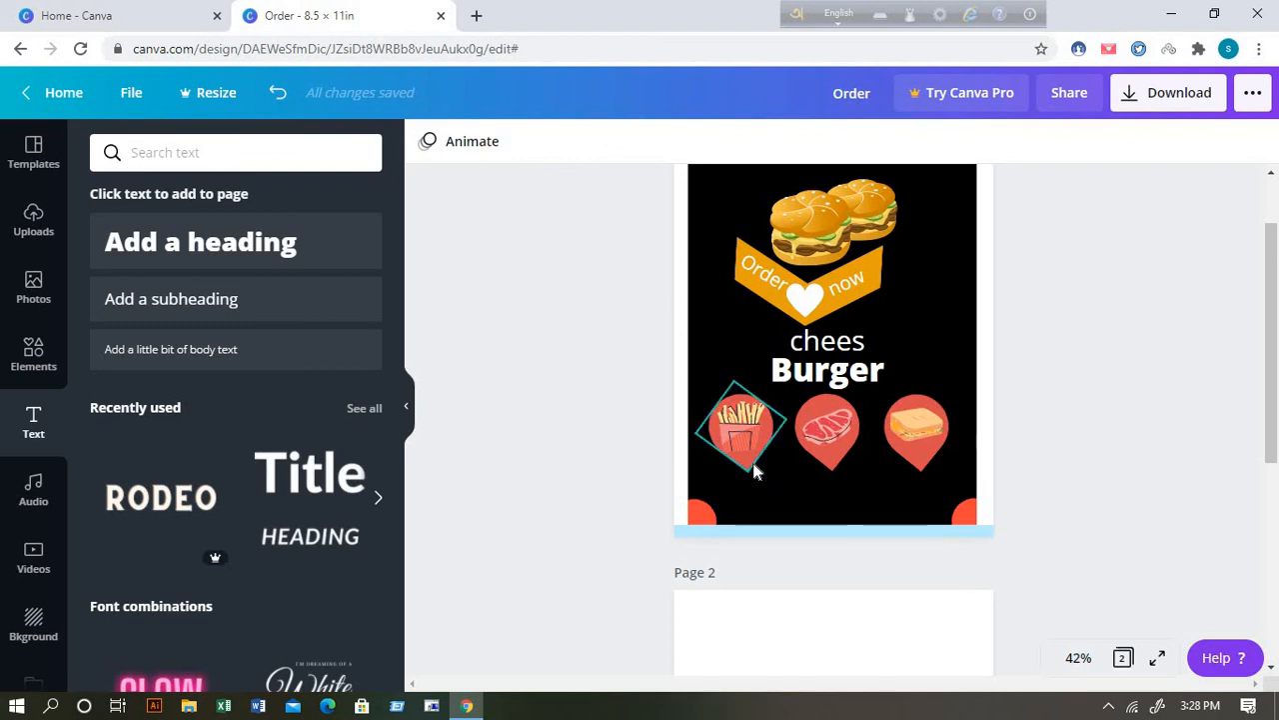
# Add a body text reading "fries" and centre it under the teardrop with the French fries.
pyautogui.click(193, 352)
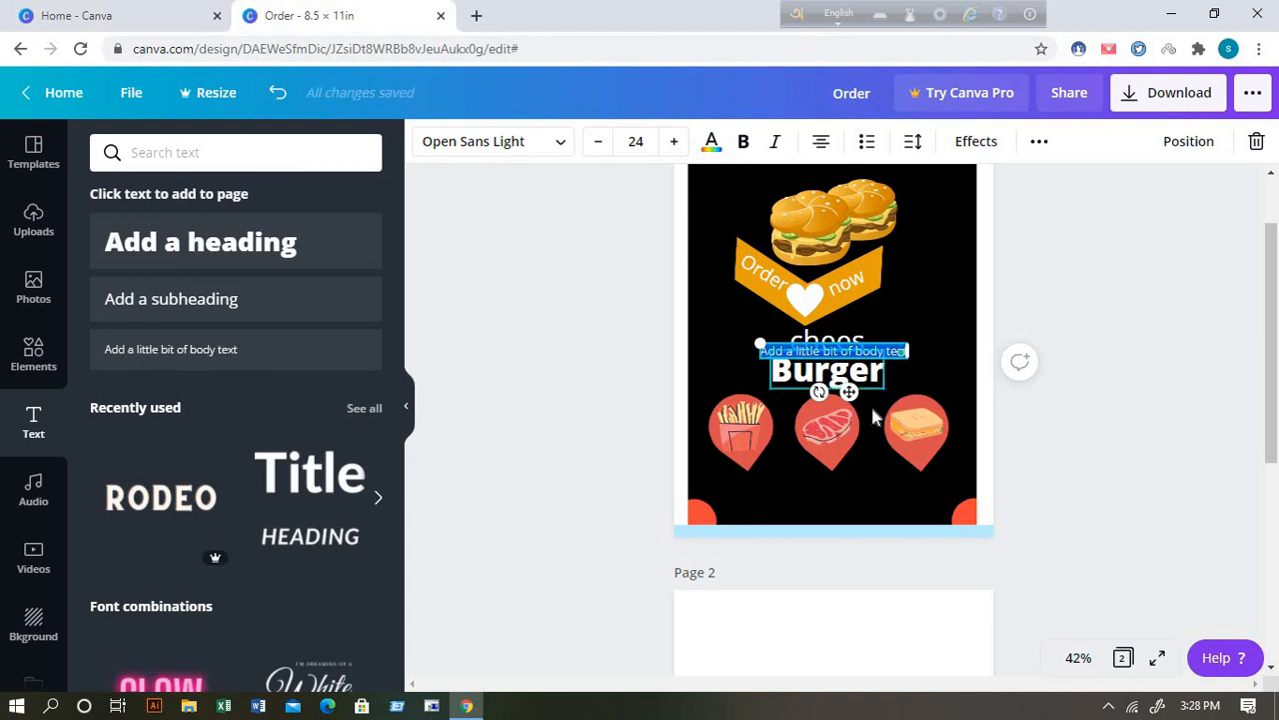
pyautogui.moveTo(848, 392); pyautogui.dragTo(894, 506)
pyautogui.press('BackSpace')
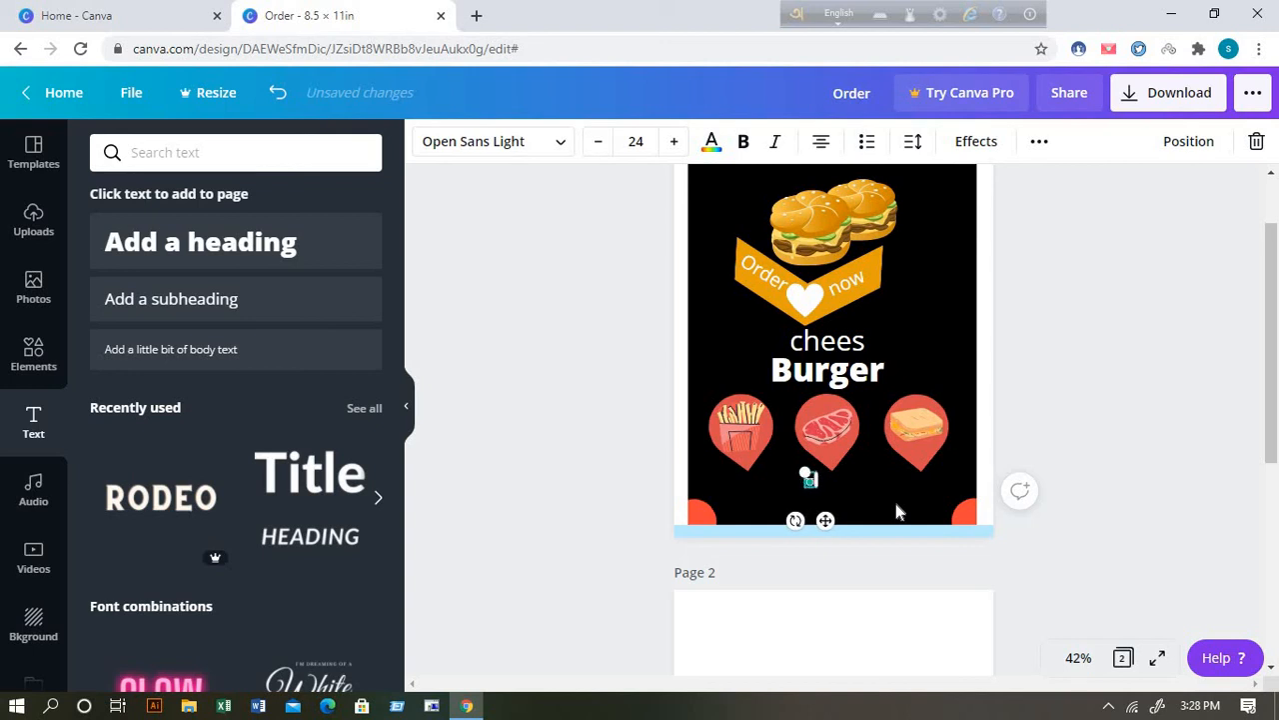
pyautogui.write('fries')
pyautogui.moveTo(800, 523); pyautogui.dragTo(746, 527)
pyautogui.click(1072, 402)
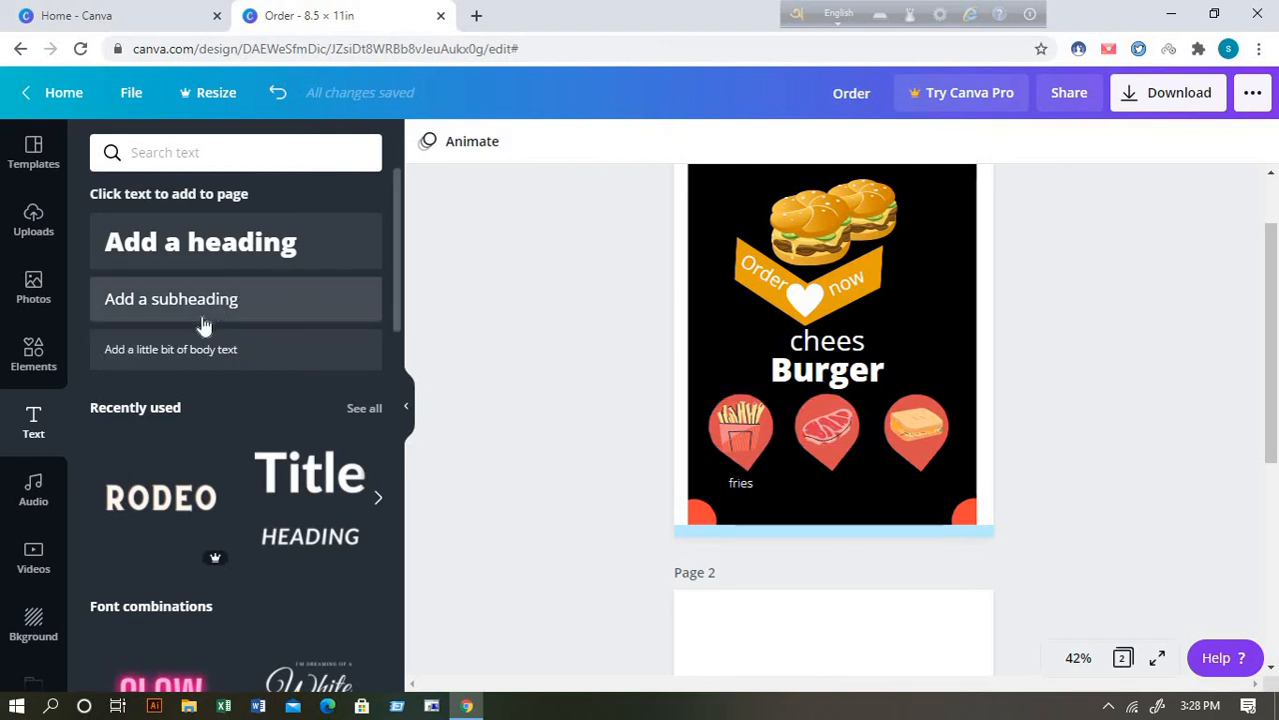
# Add a body text reading "BBQ" under the meat teardrop, level with the "fries" label.
pyautogui.click(200, 349)
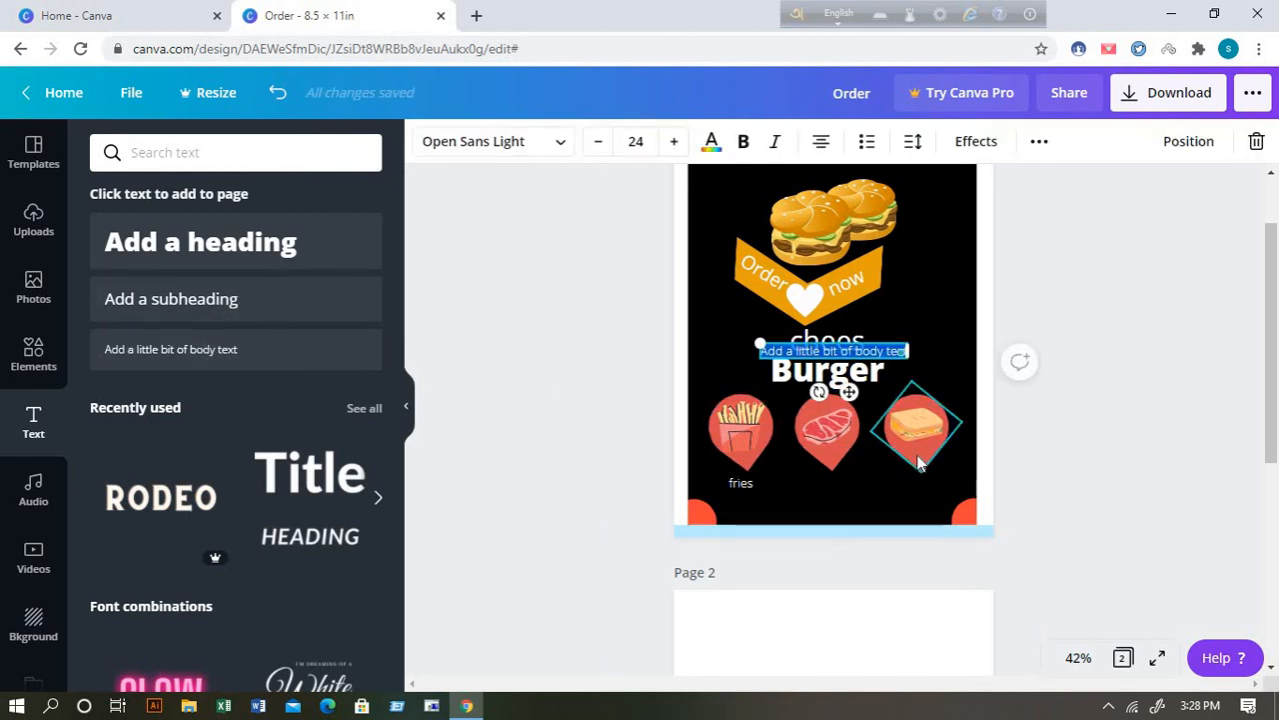
pyautogui.moveTo(848, 392); pyautogui.dragTo(854, 529)
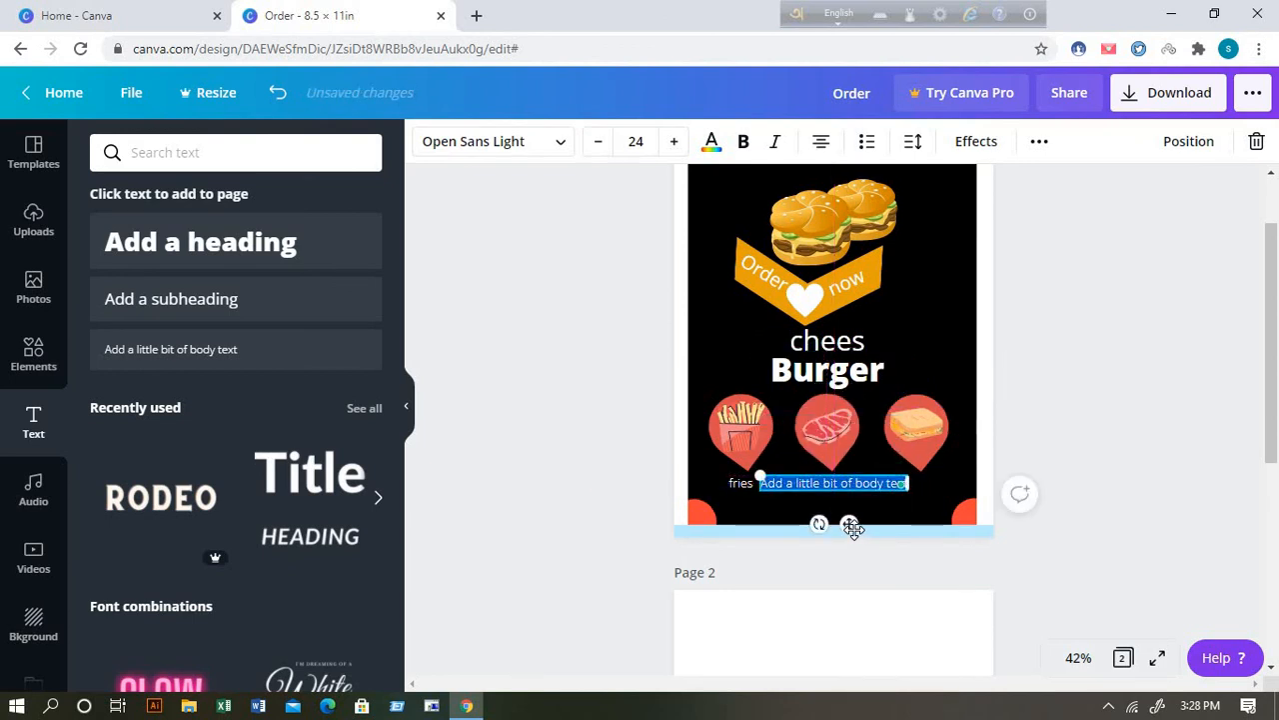
pyautogui.press('BackSpace')
pyautogui.write('be')
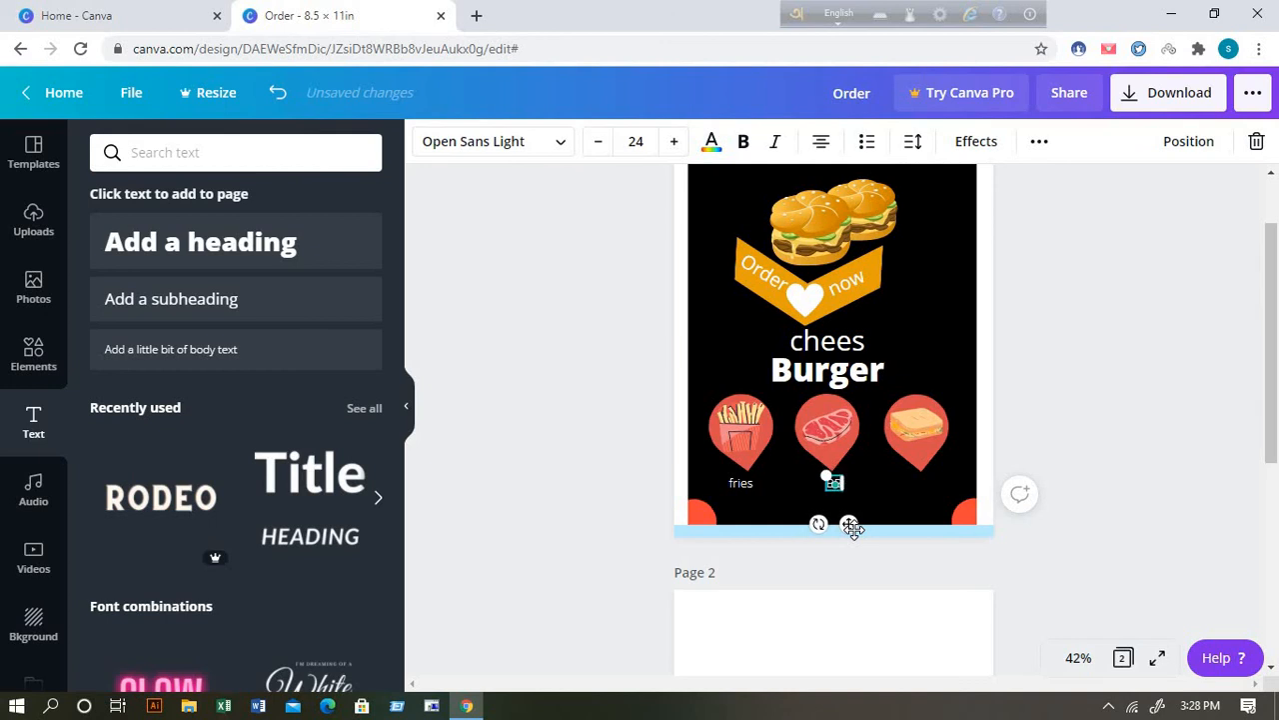
pyautogui.write('Q')
pyautogui.click(1017, 392)
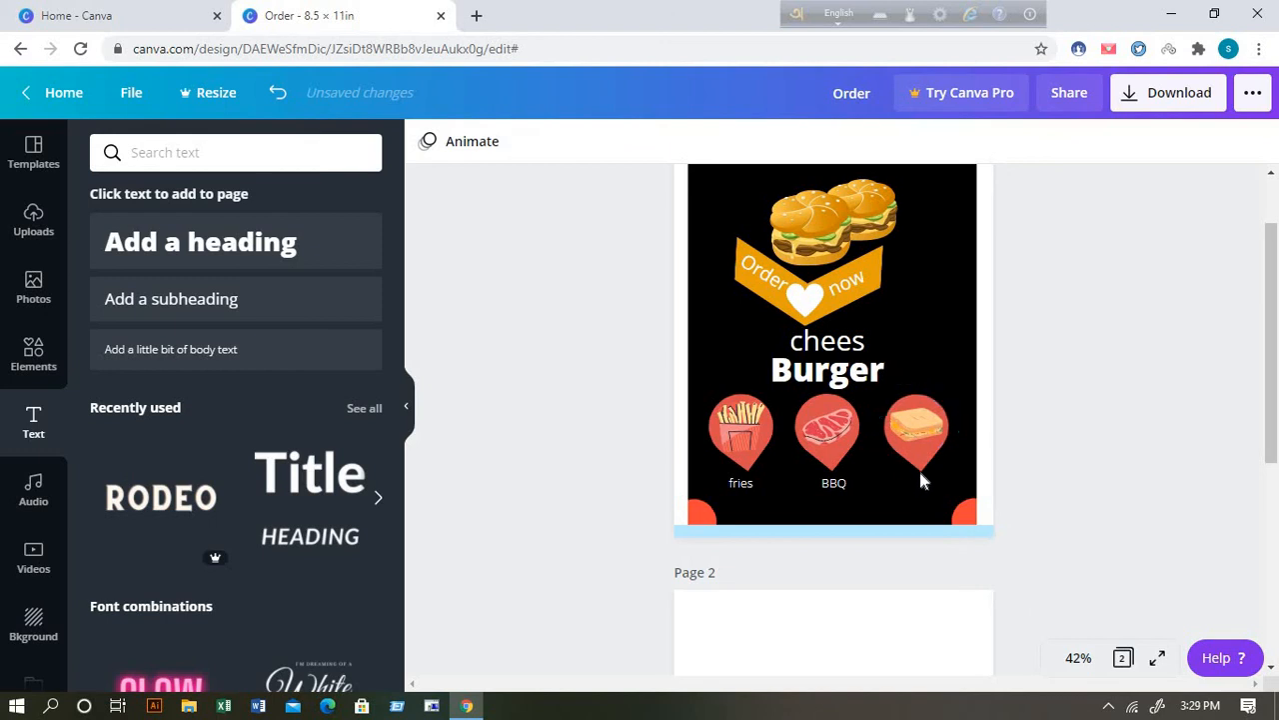
# Add a body text reading "Sandwich" and centre it under the teardrop with the sandwich.
pyautogui.click(180, 354)
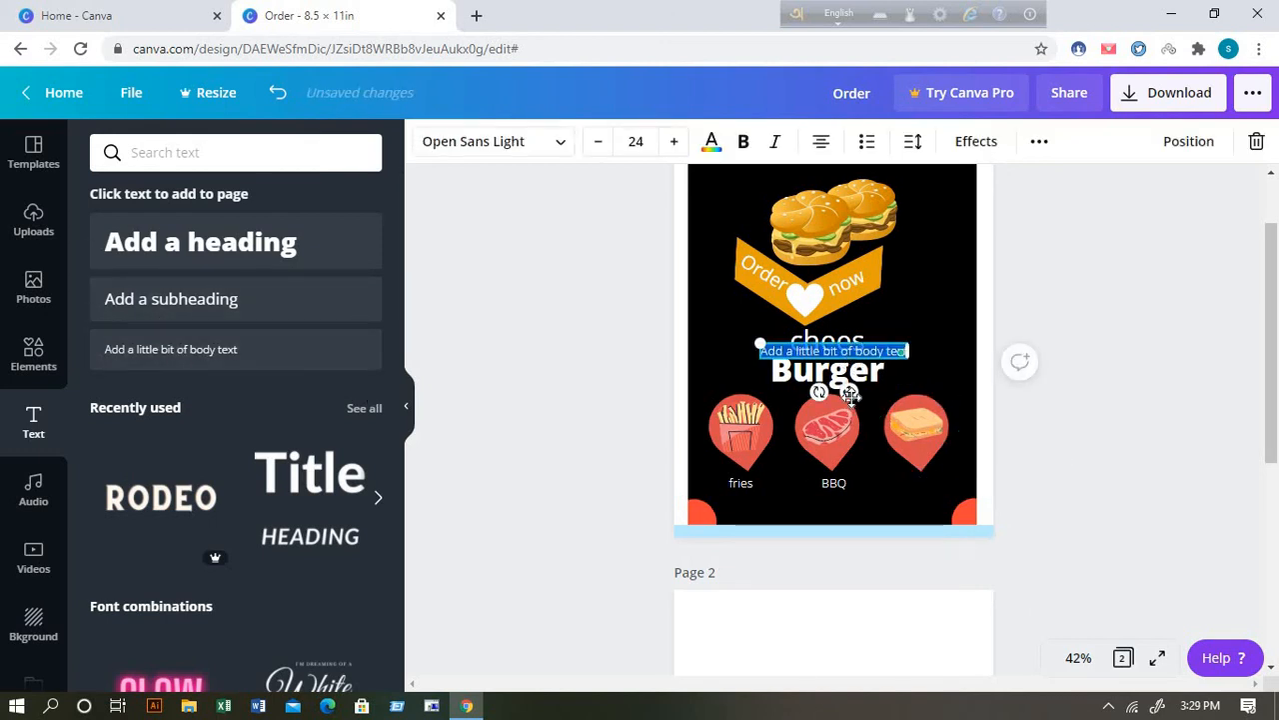
pyautogui.moveTo(849, 394); pyautogui.dragTo(916, 520)
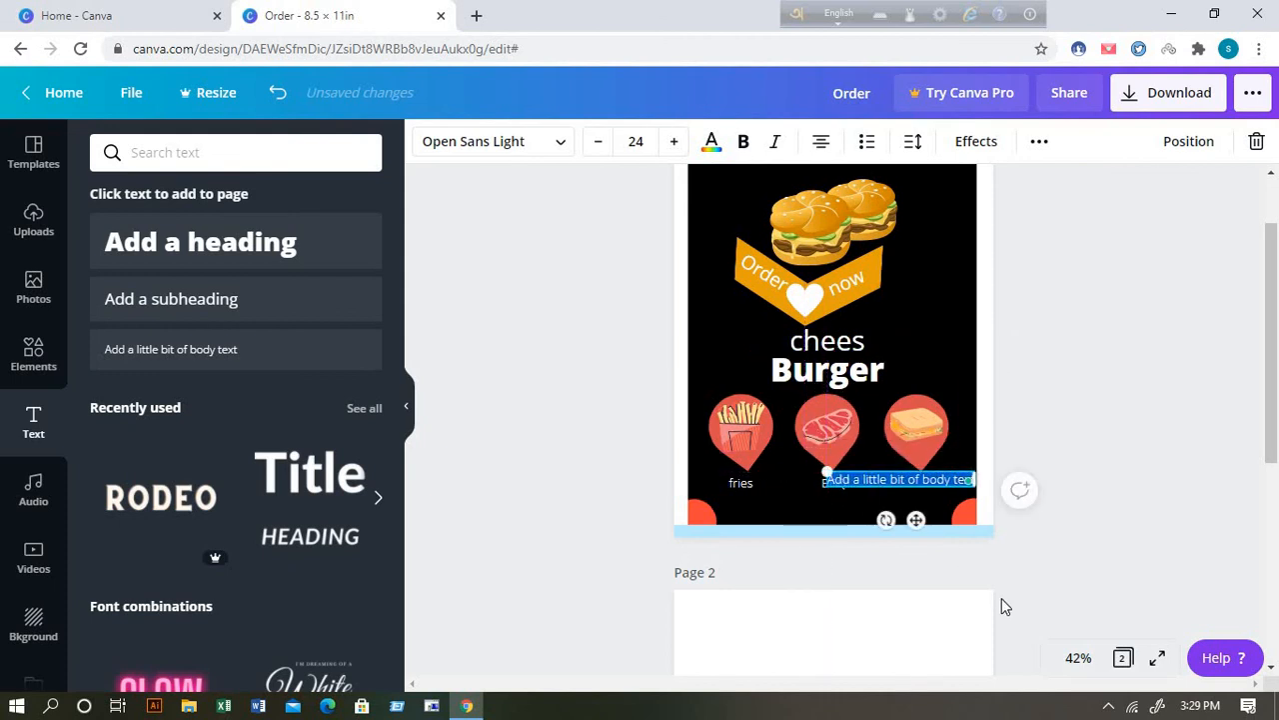
pyautogui.write('BBQ')
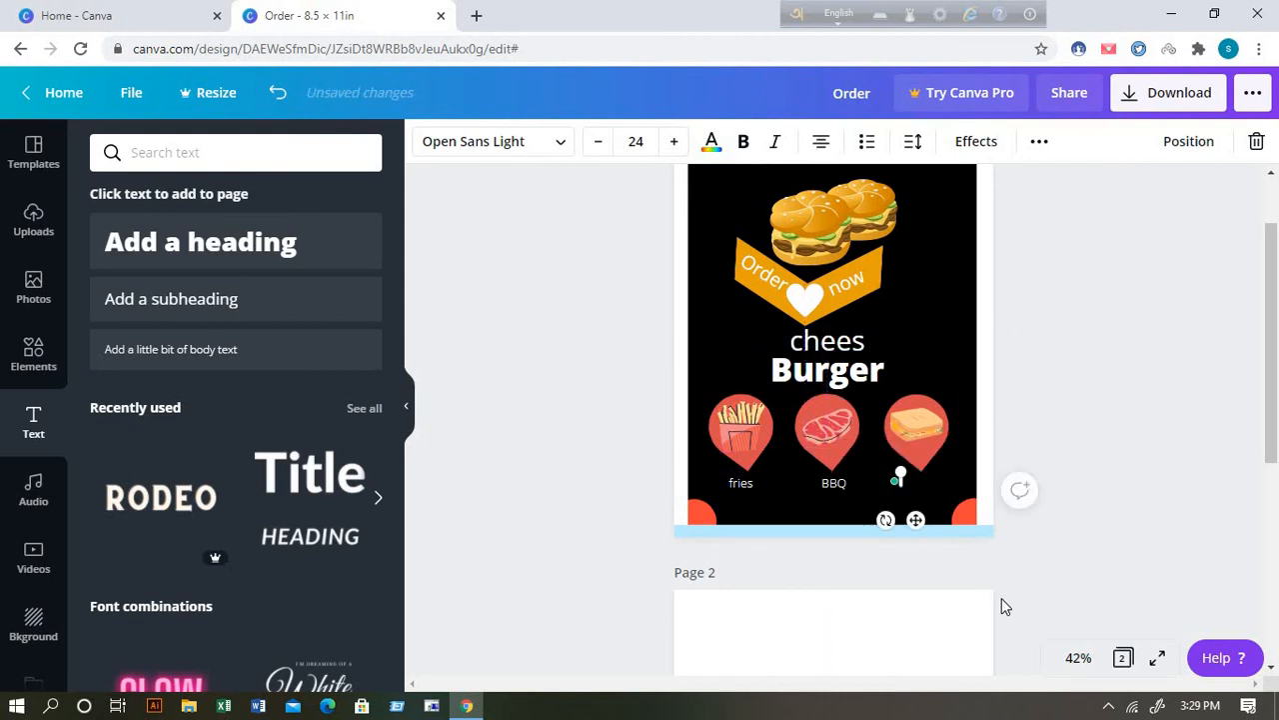
pyautogui.write('S')
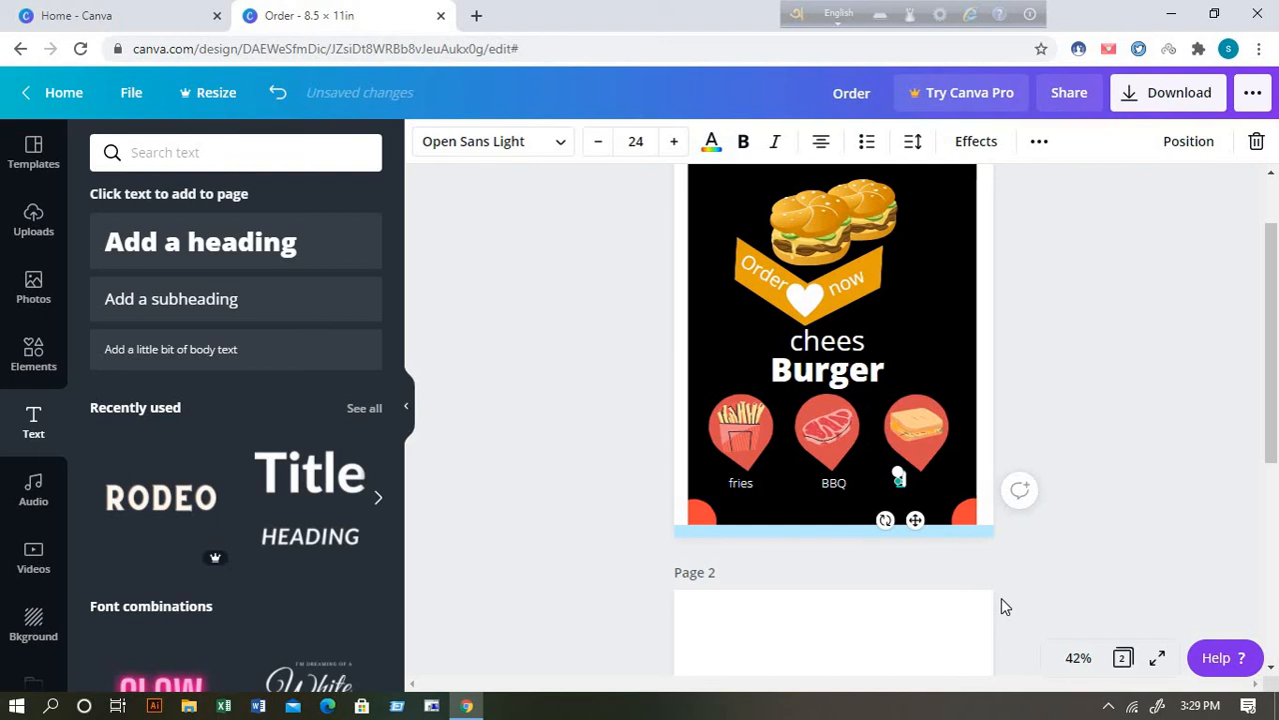
pyautogui.write('and')
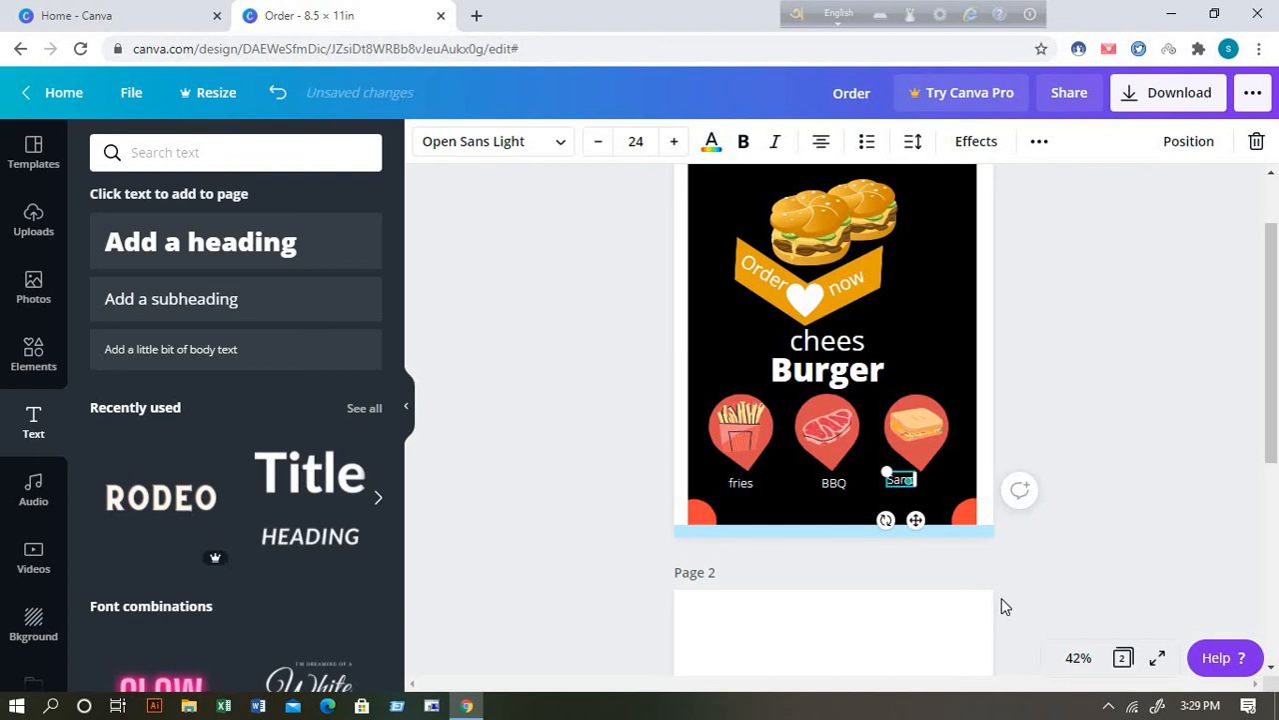
pyautogui.write('wich')
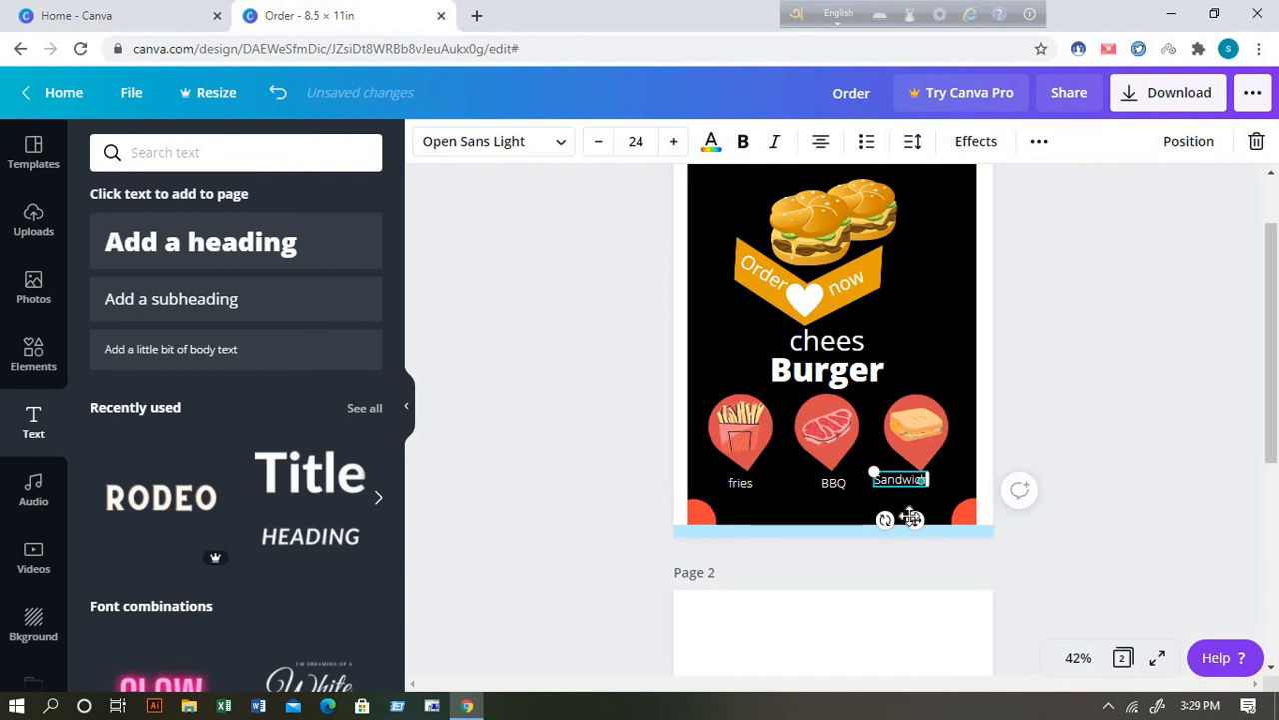
pyautogui.moveTo(915, 520); pyautogui.dragTo(934, 523)
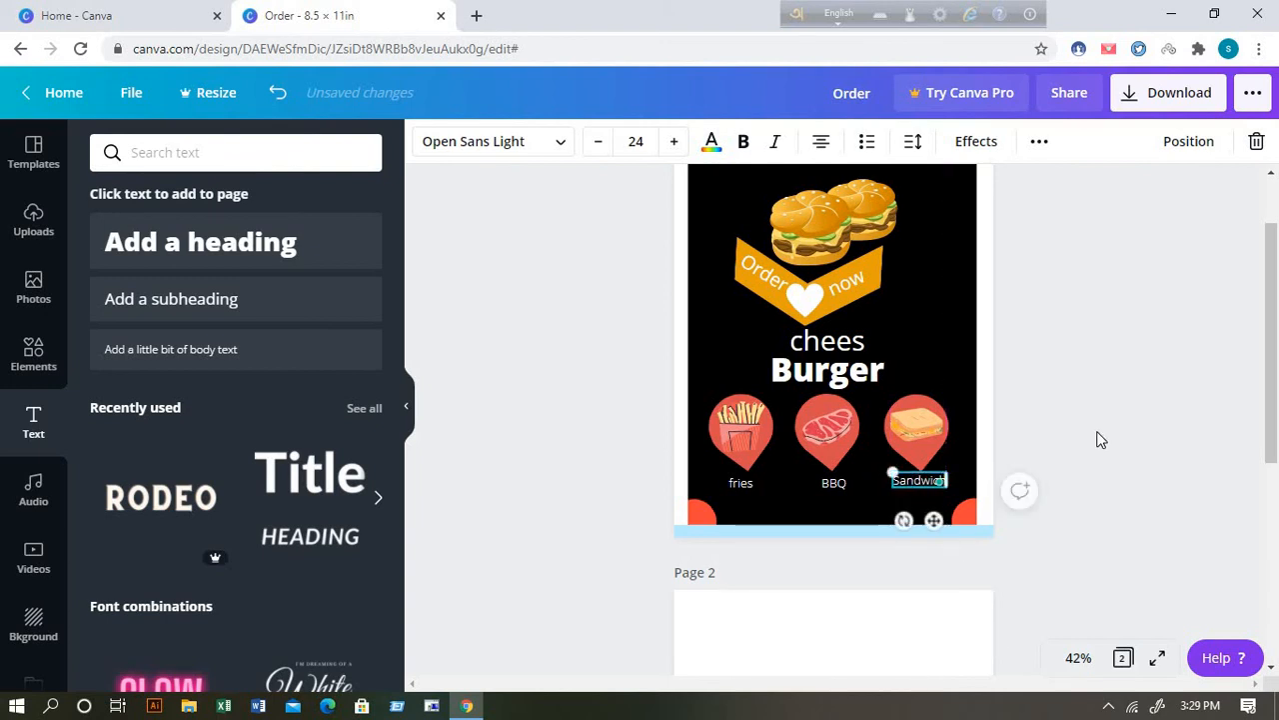
pyautogui.click(1097, 442)
# Fill the background of the blank page 2 with black.
pyautogui.scroll(2, 1056, 474)
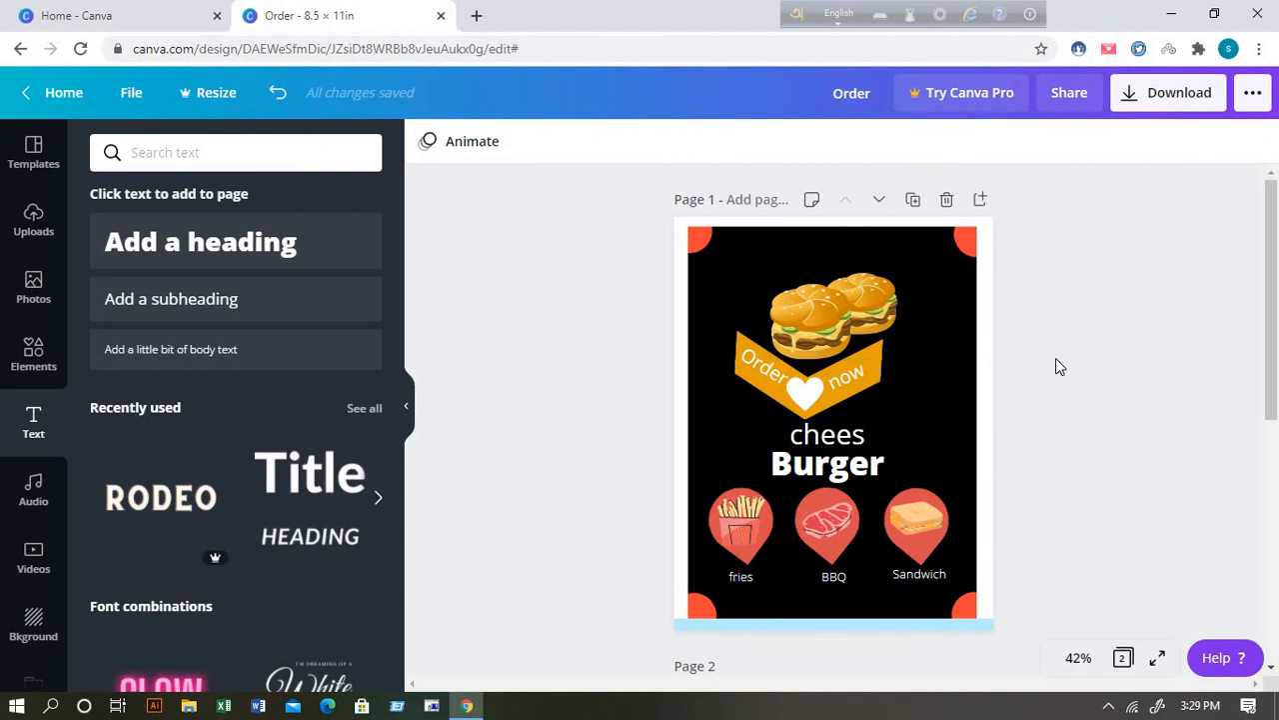
pyautogui.scroll(-1, 1056, 358)
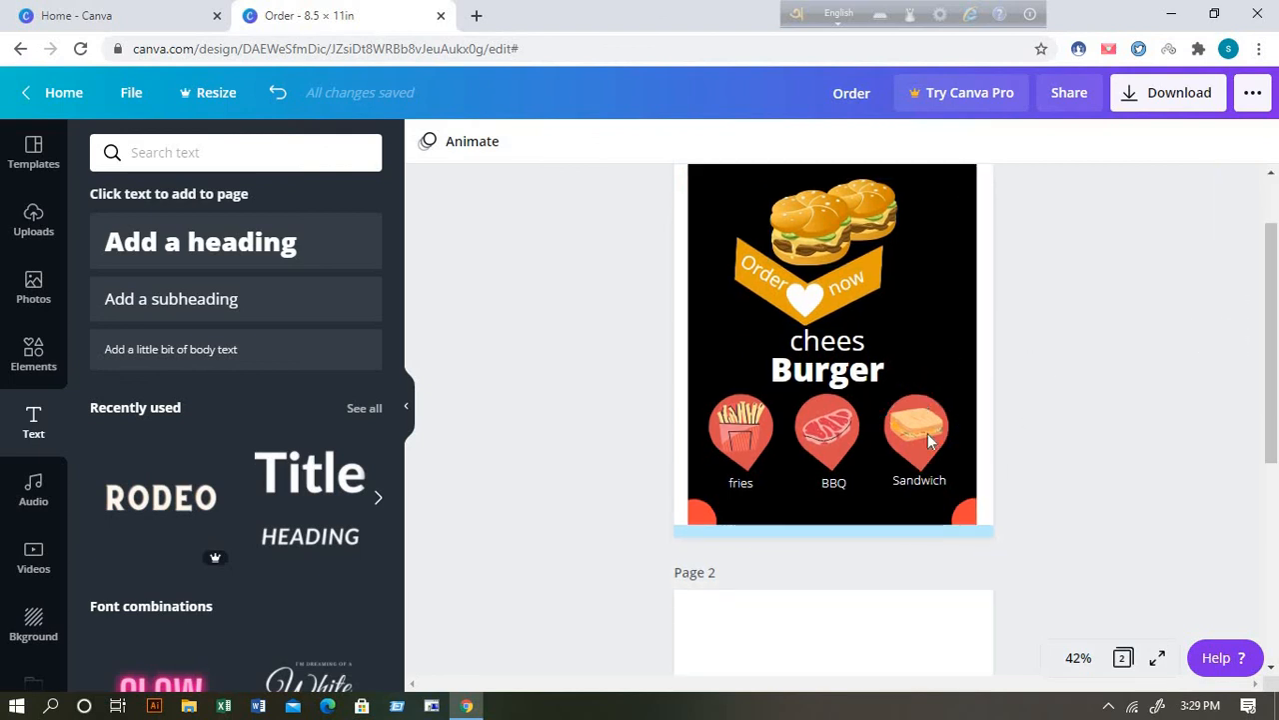
pyautogui.scroll(1, 990, 429)
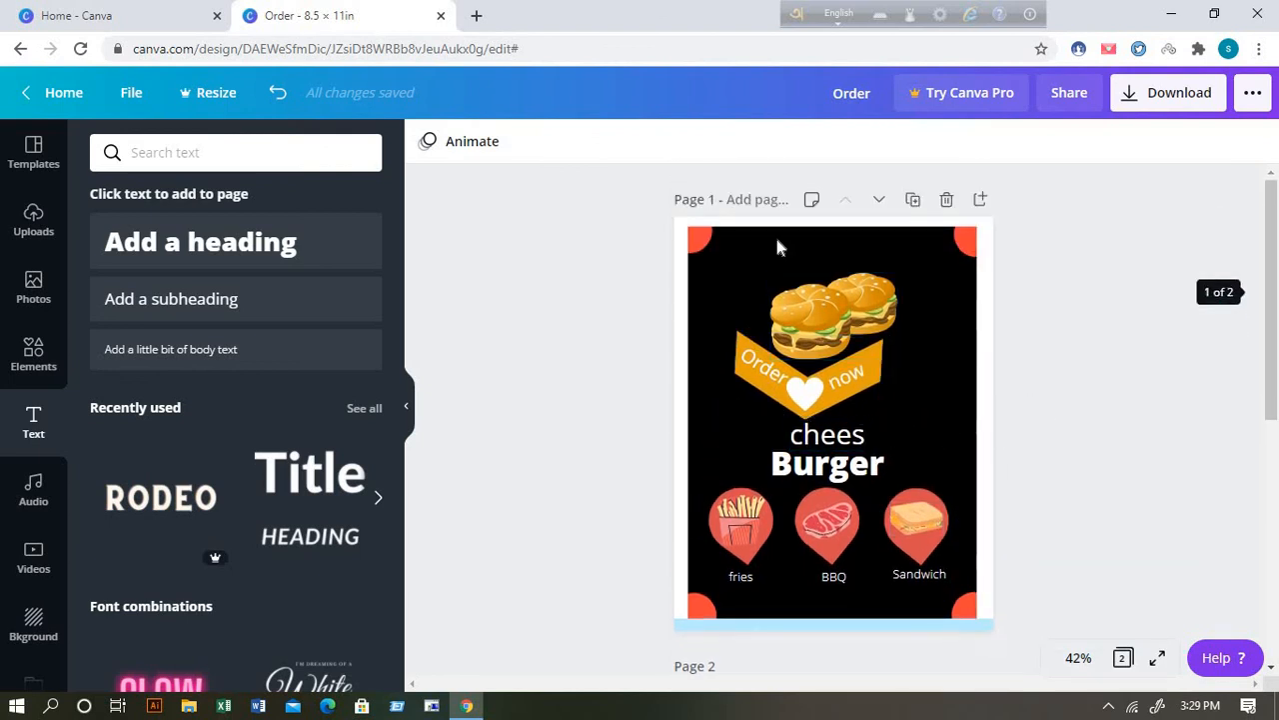
pyautogui.scroll(-4, 927, 404)
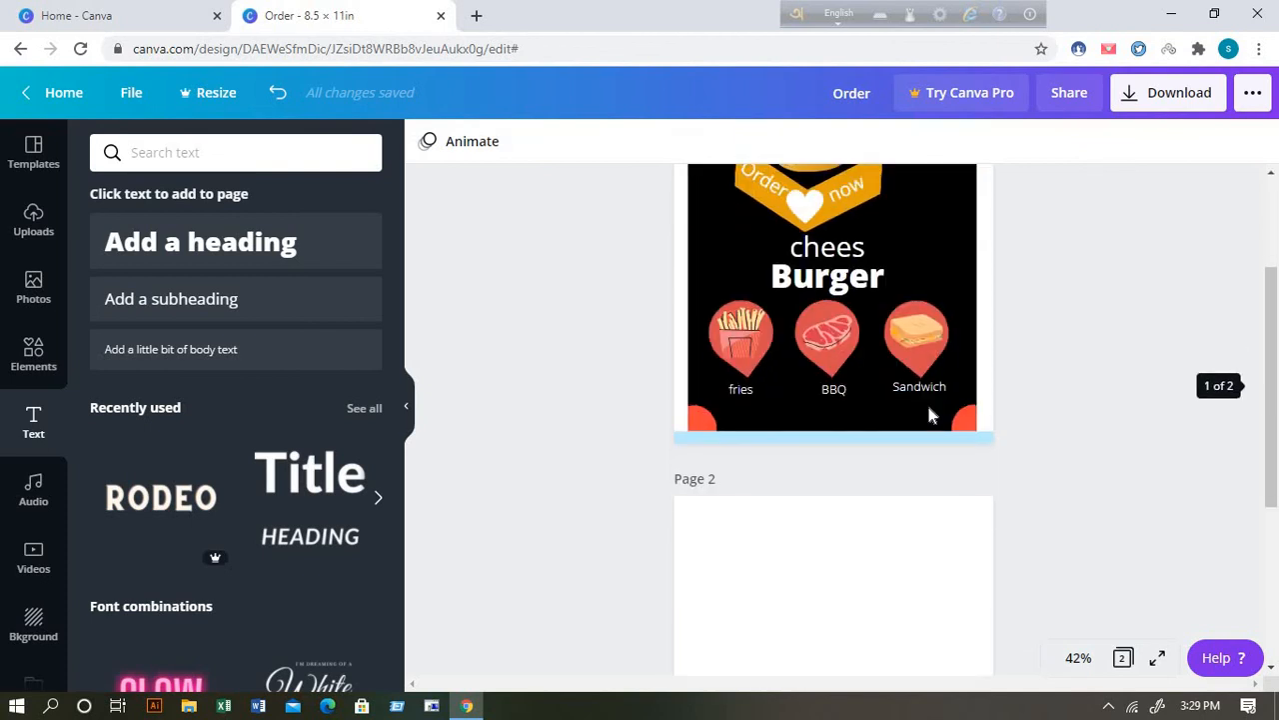
pyautogui.scroll(-1, 869, 449)
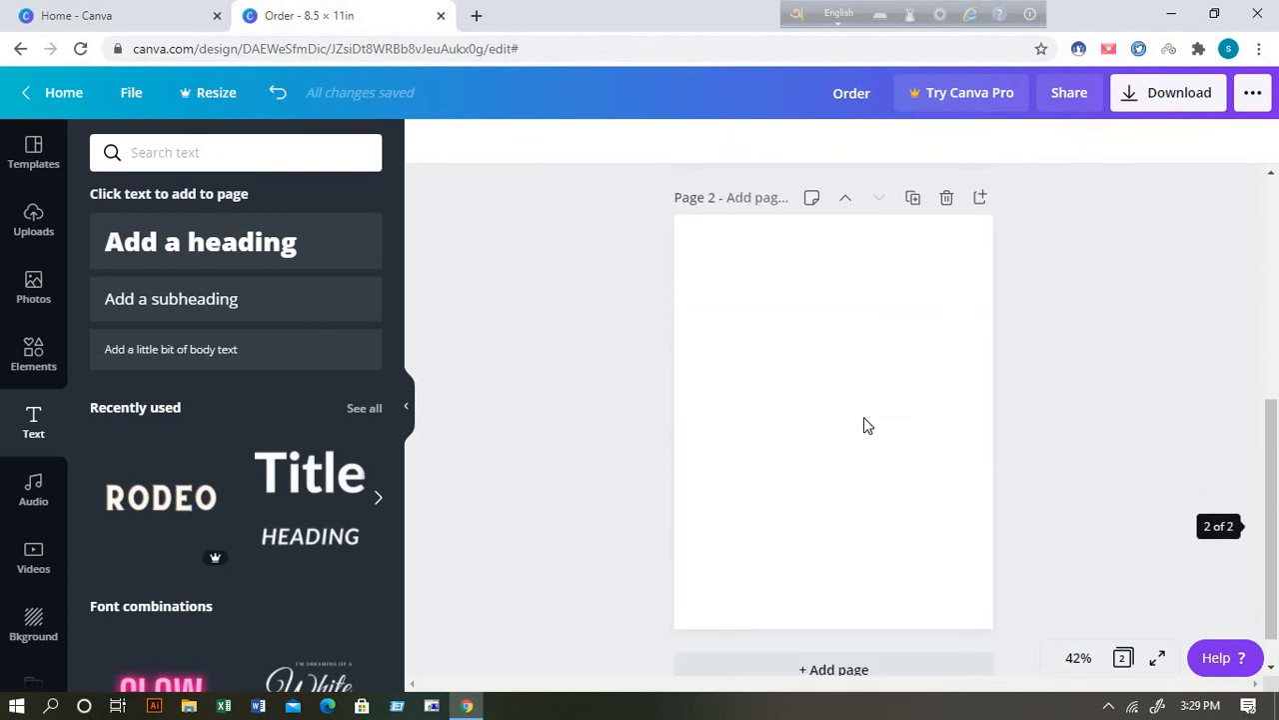
pyautogui.scroll(3, 865, 440)
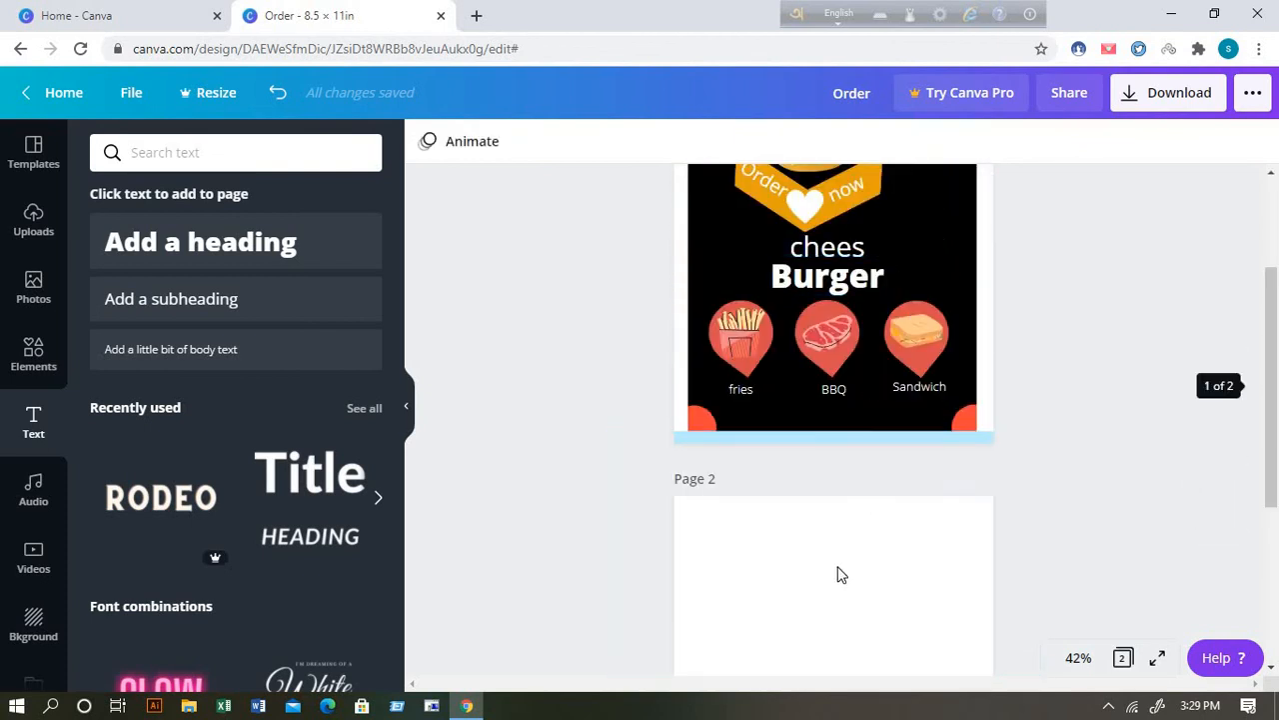
pyautogui.scroll(-2, 875, 534)
pyautogui.click(834, 446)
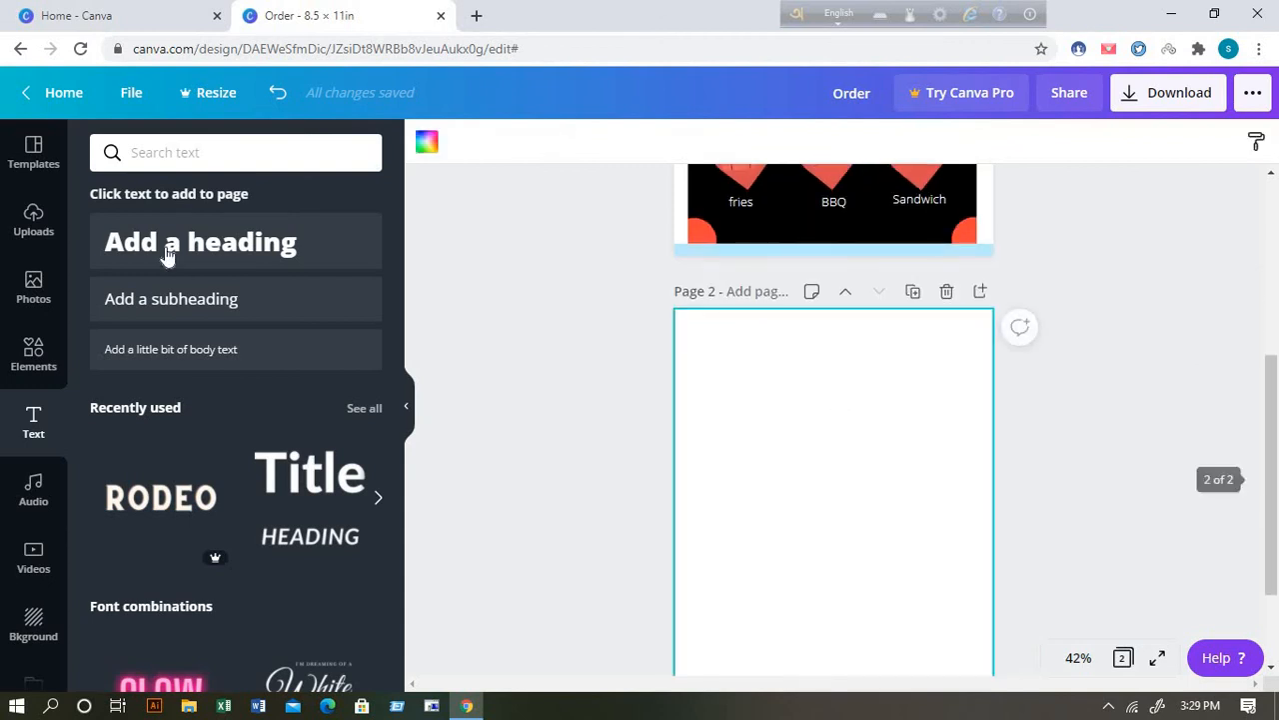
pyautogui.click(33, 619)
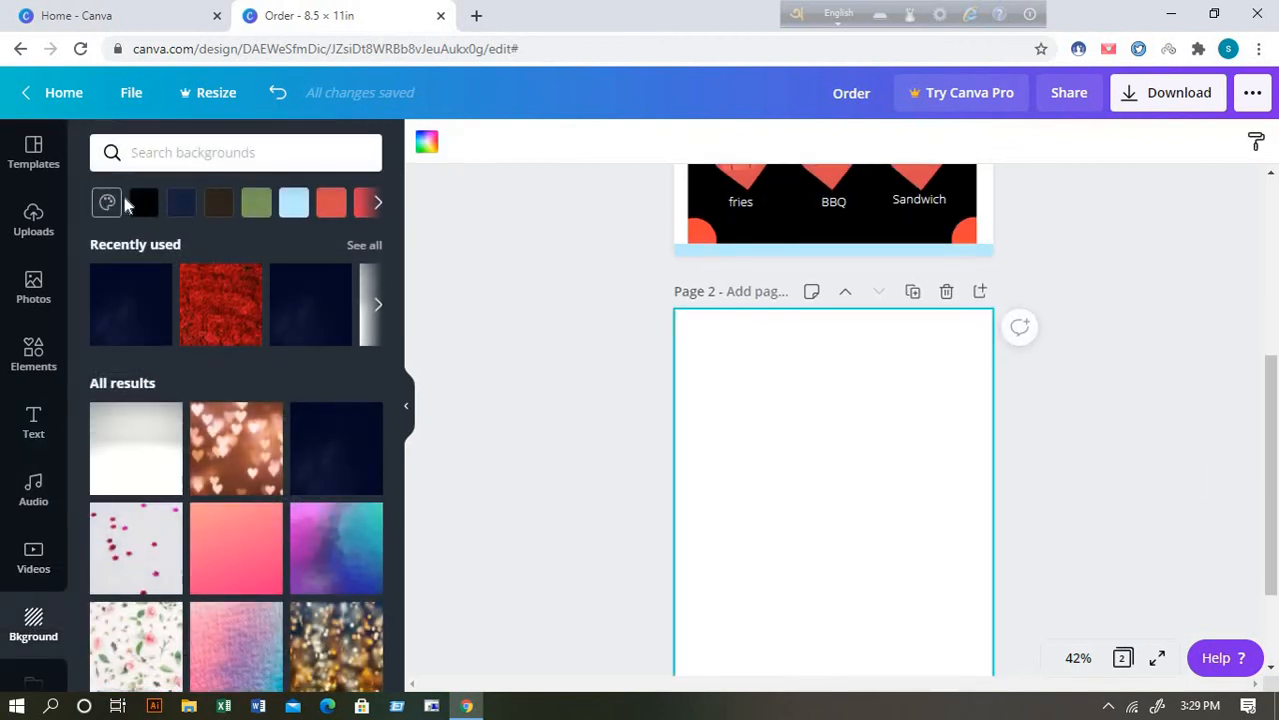
pyautogui.click(141, 203)
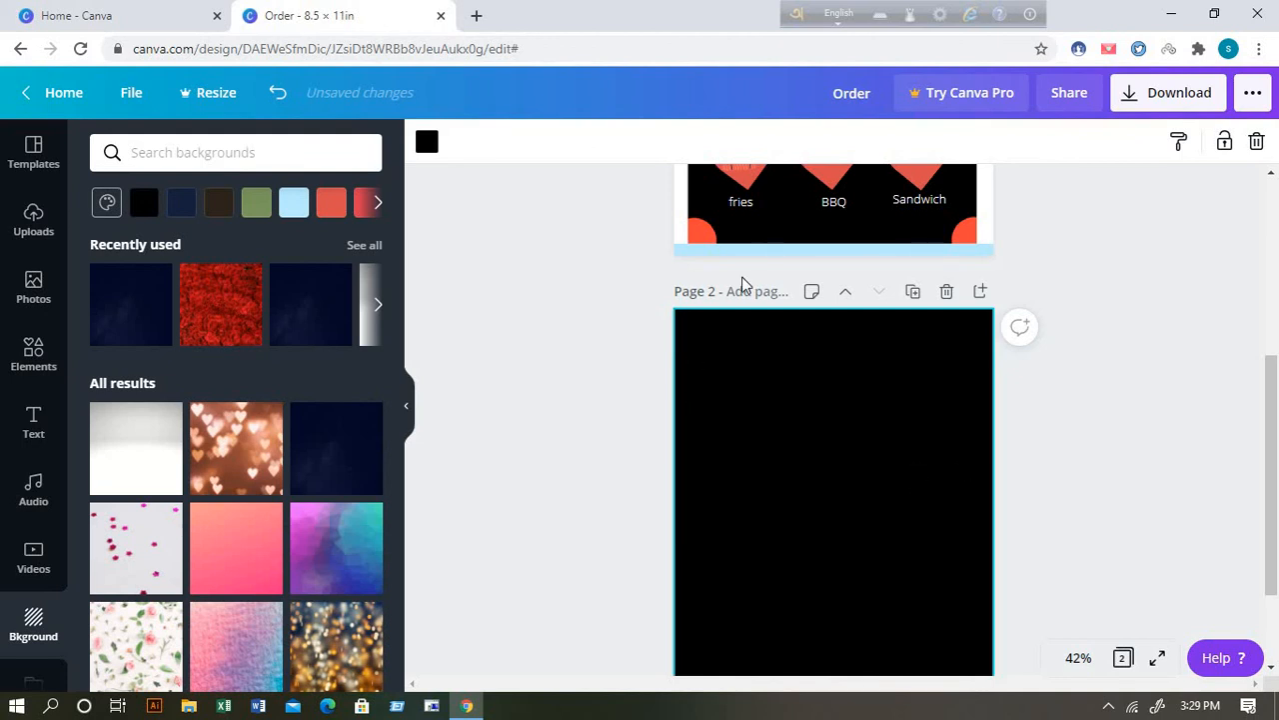
# Download all pages of the design as PNG files.
pyautogui.scroll(2, 843, 266)
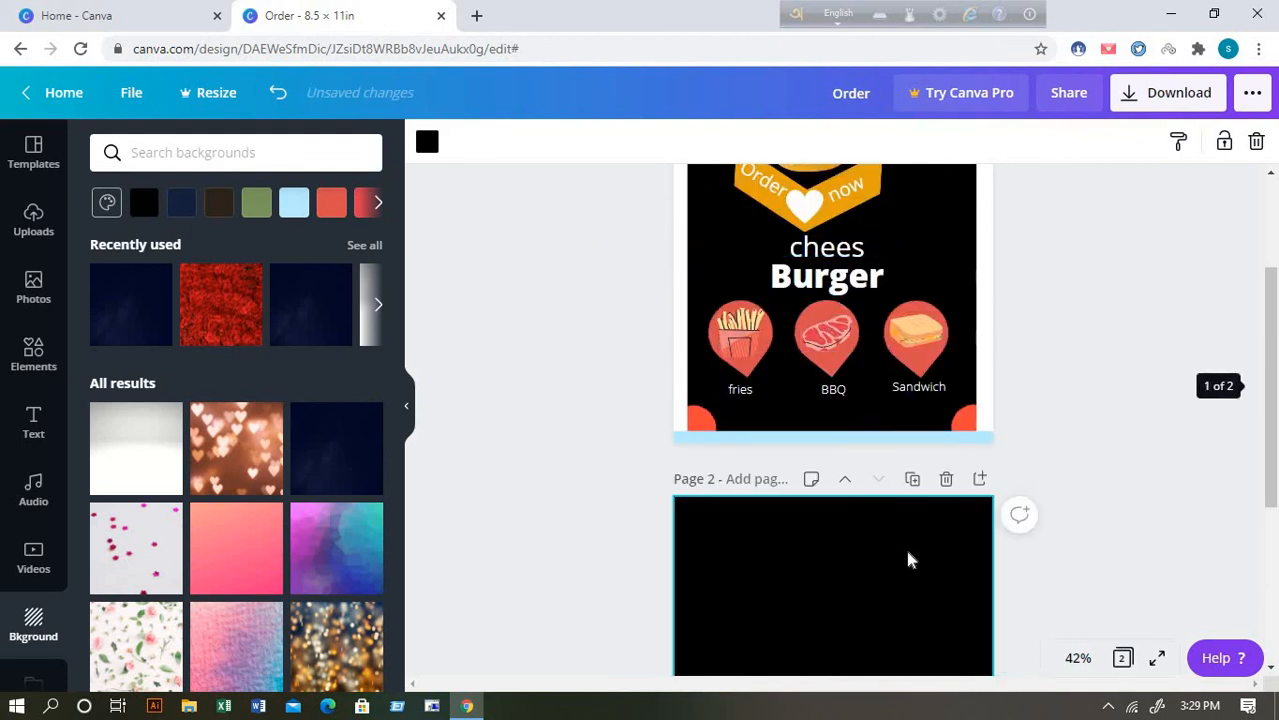
pyautogui.scroll(-2, 899, 310)
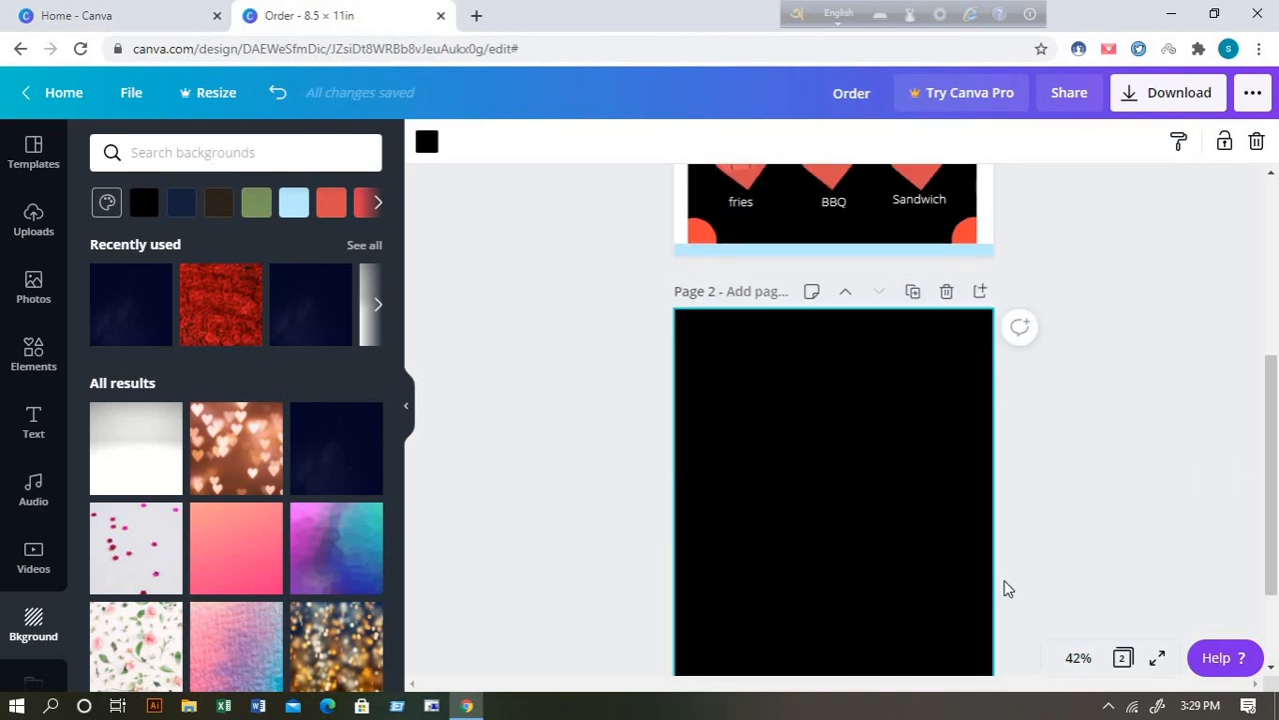
pyautogui.scroll(-1, 810, 495)
pyautogui.scroll(5, 810, 491)
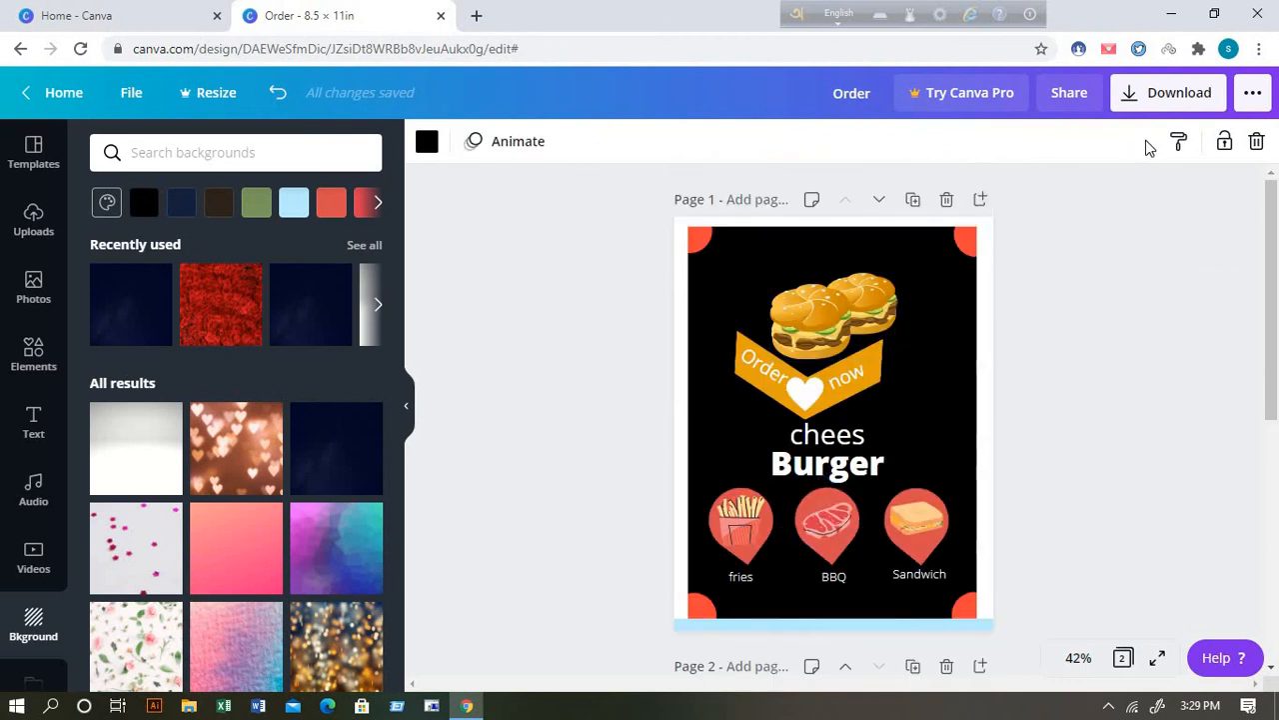
pyautogui.click(1185, 101)
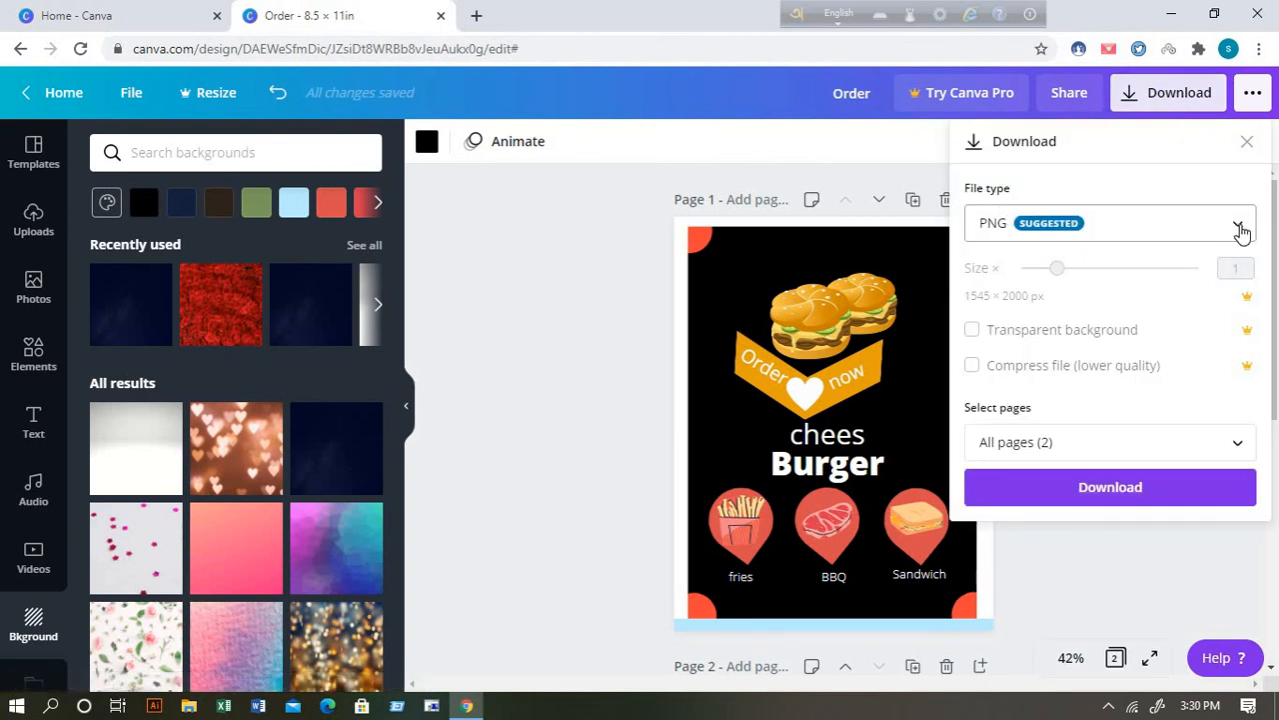
pyautogui.click(1240, 228)
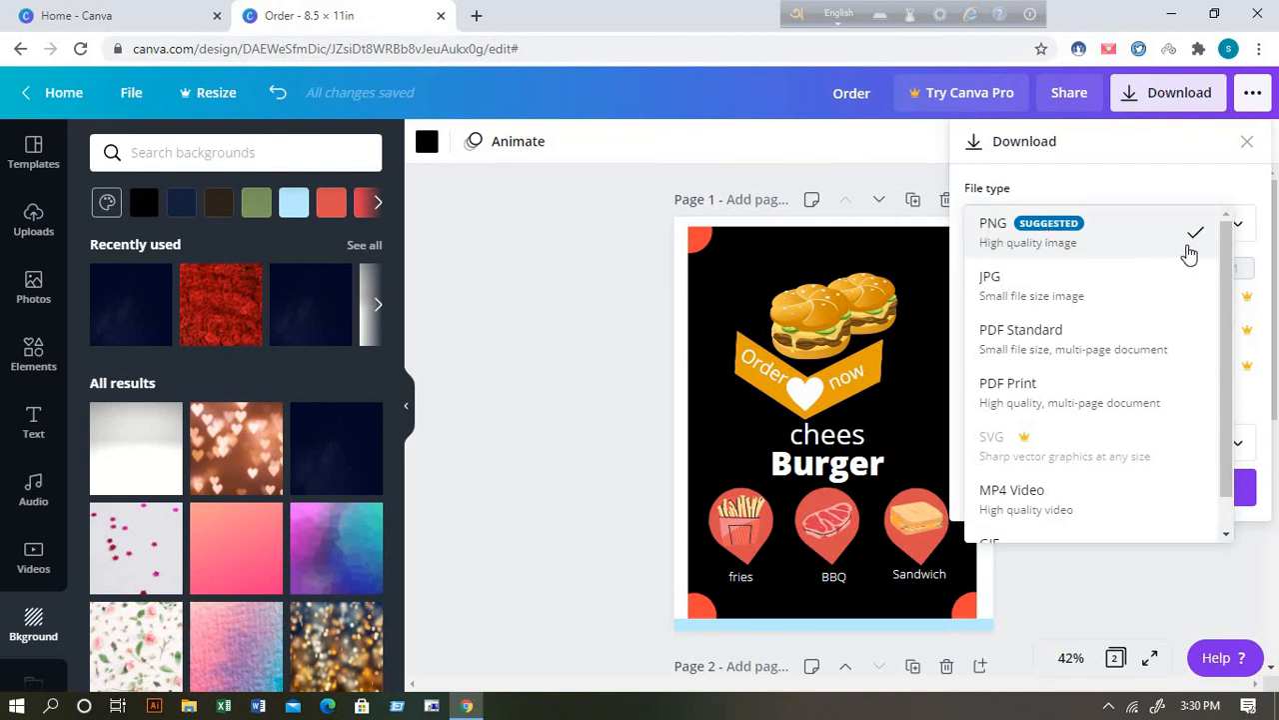
pyautogui.click(1031, 240)
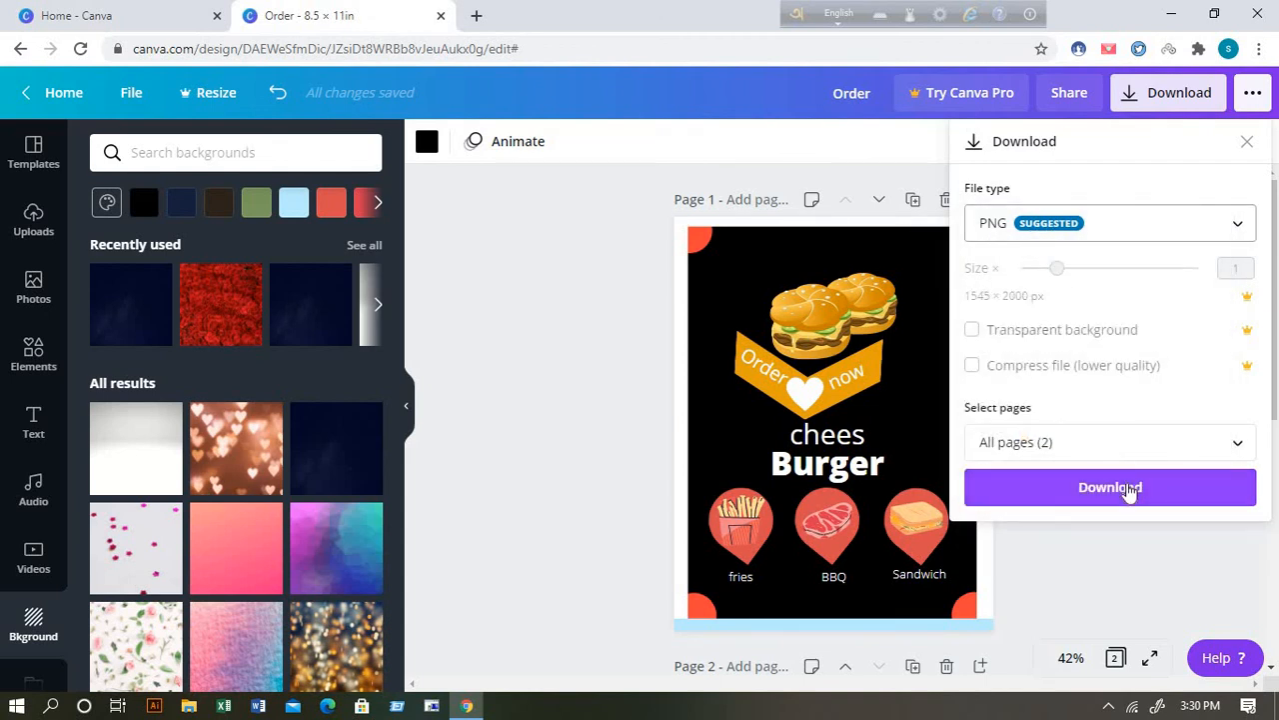
pyautogui.click(1130, 494)
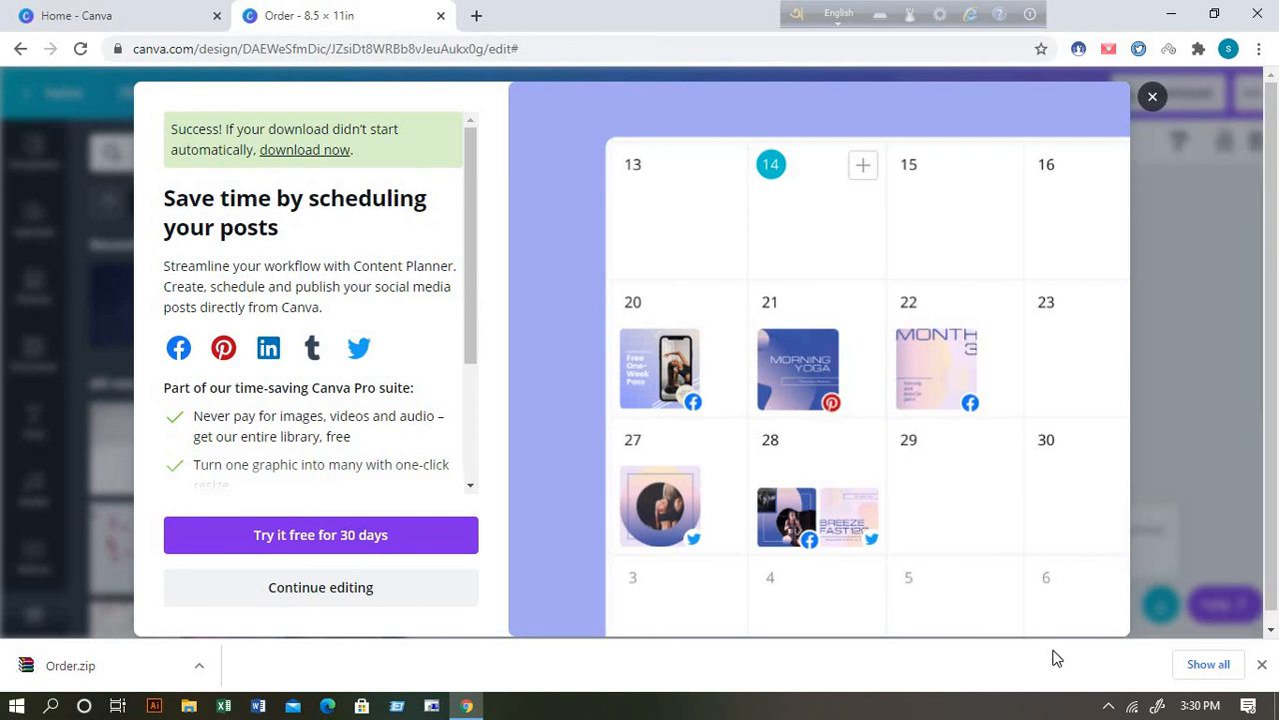
pyautogui.click(1109, 706)
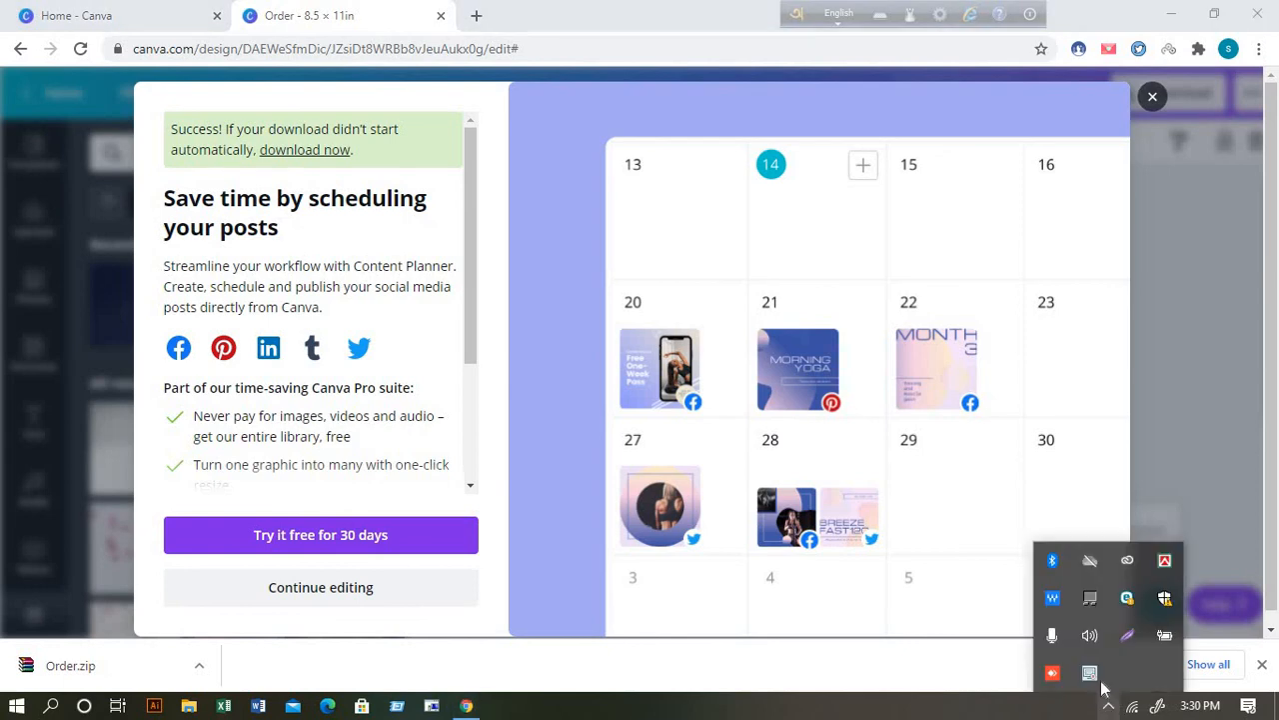